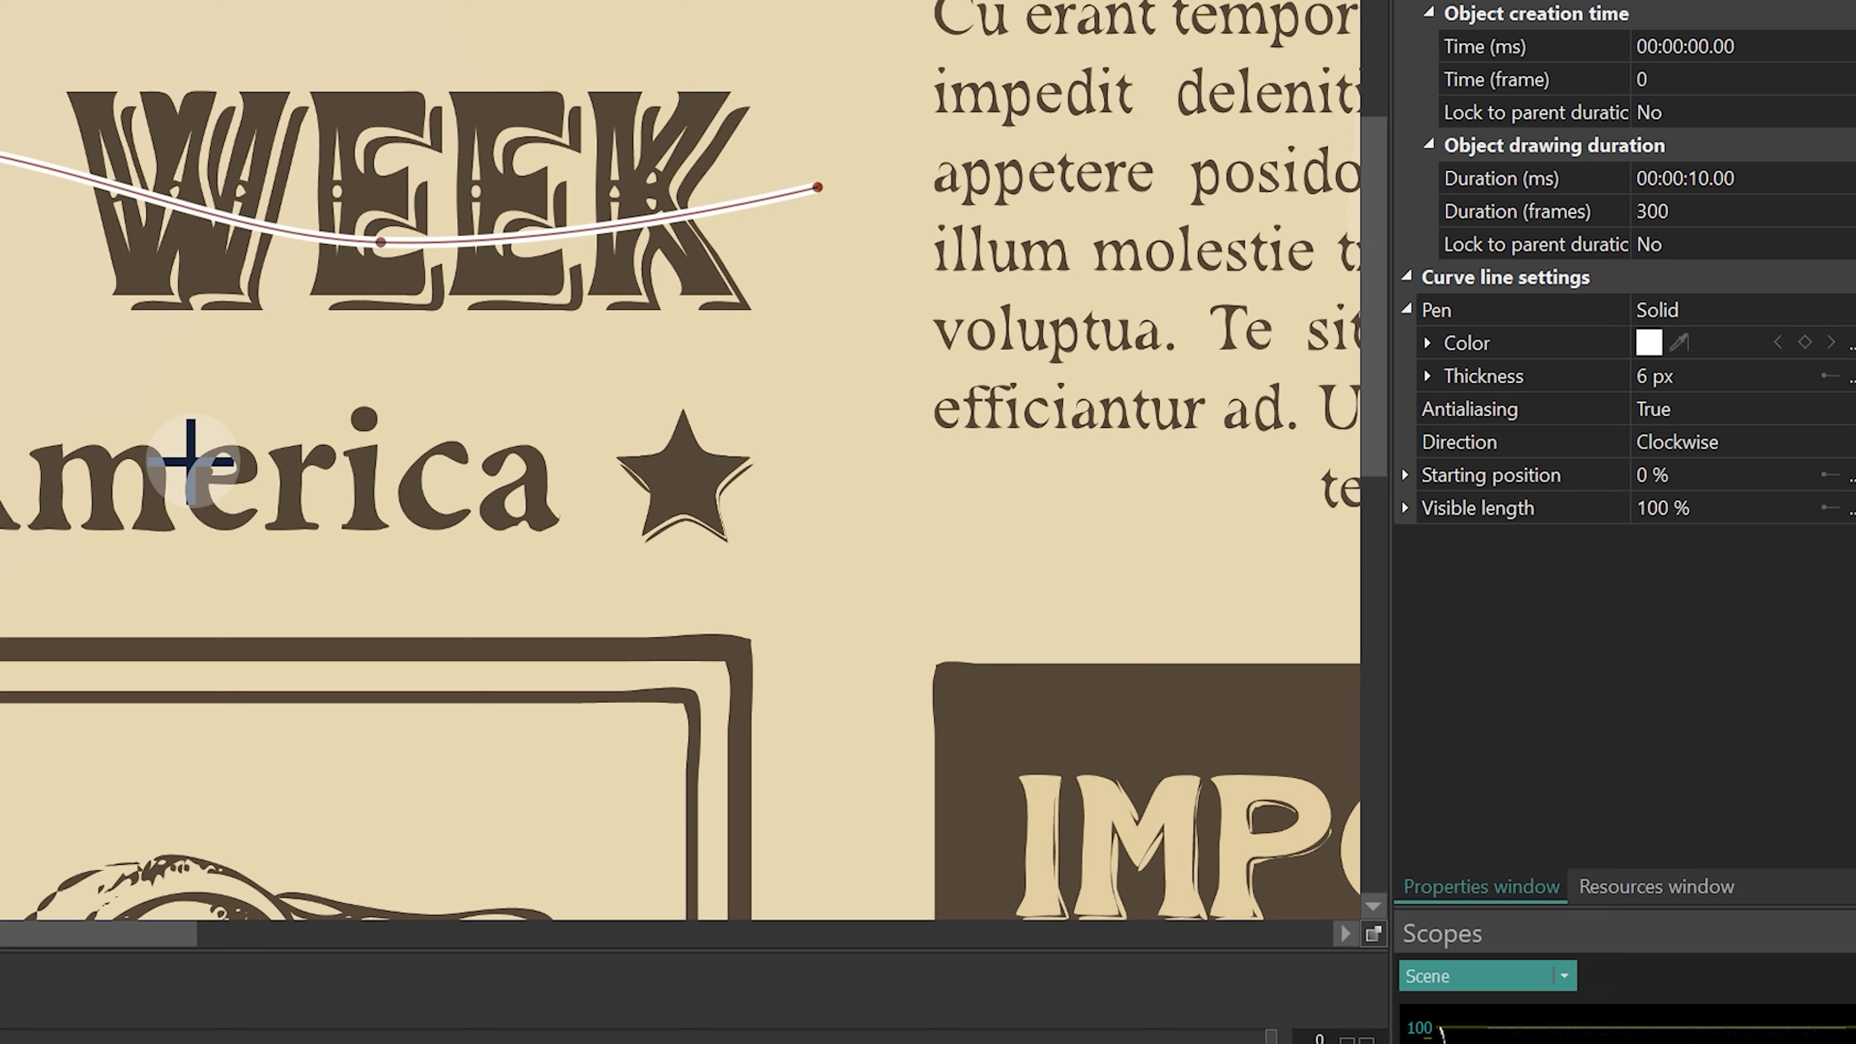
- Choose a pen color for the curve line drawn across the headline
click(1649, 343)
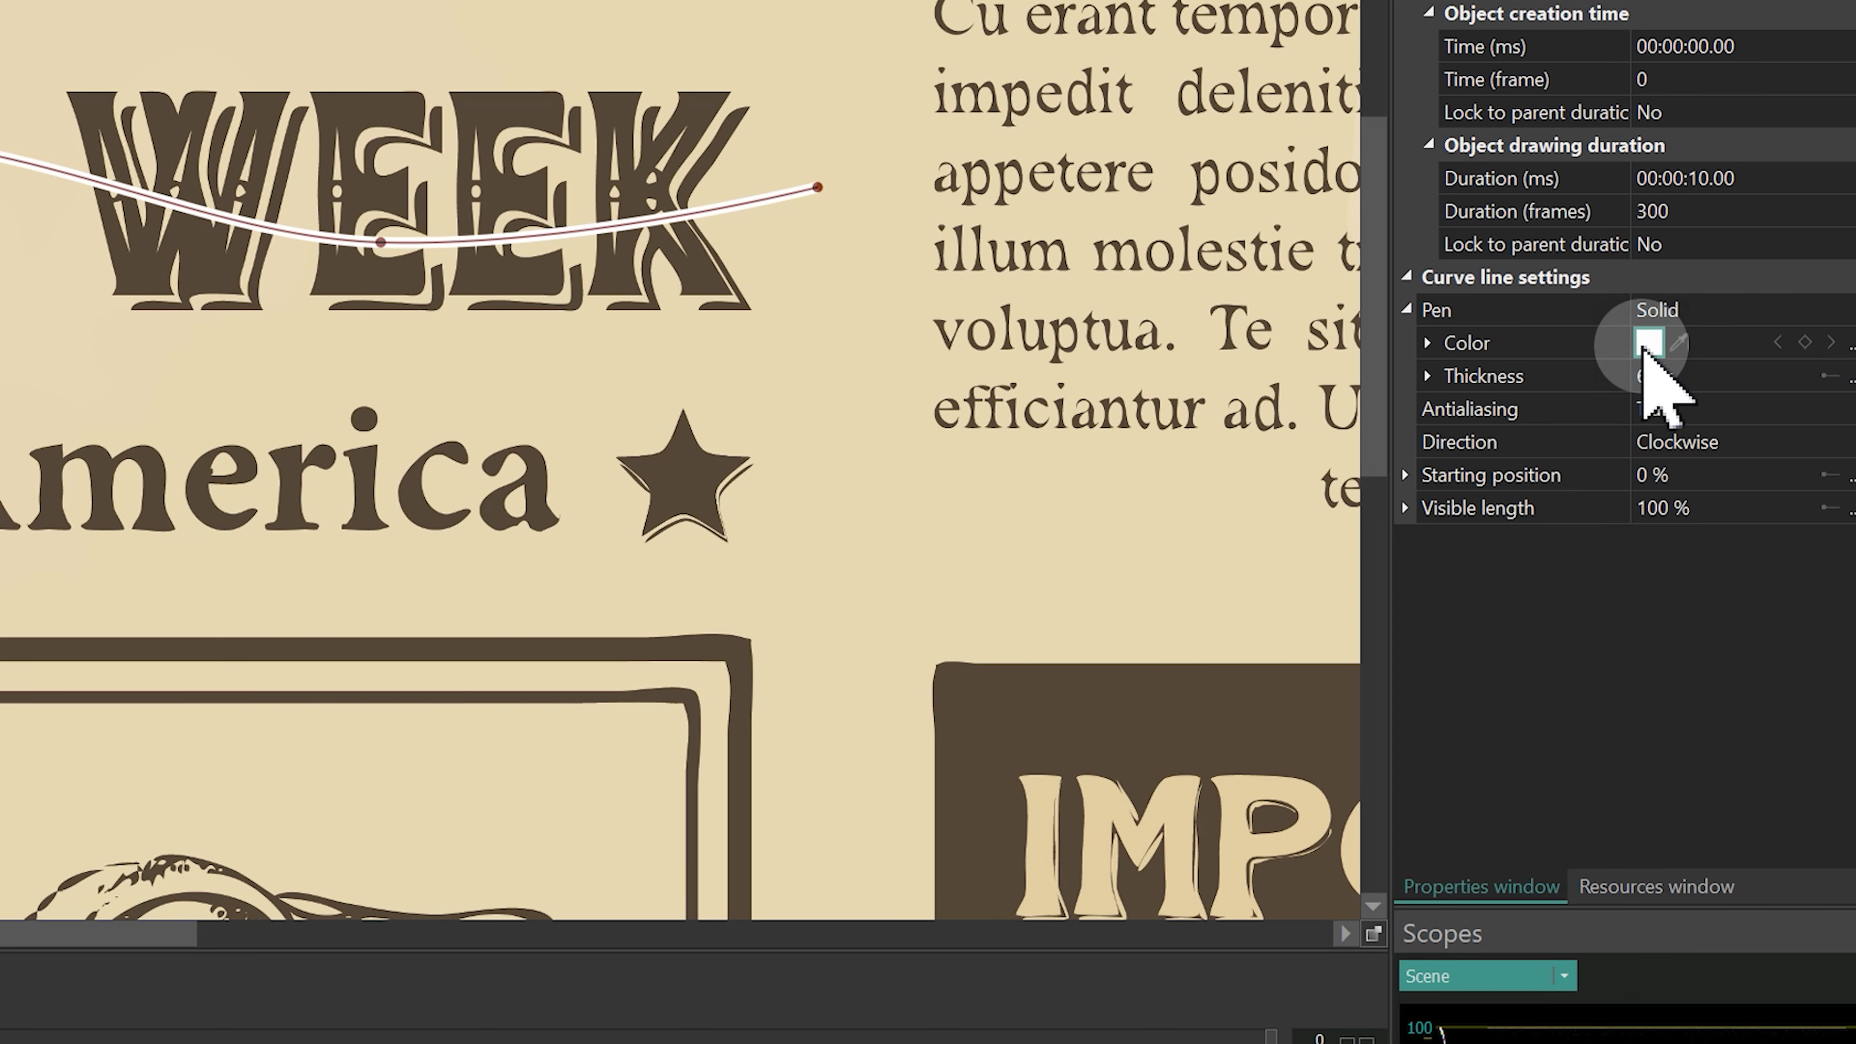
click(398, 342)
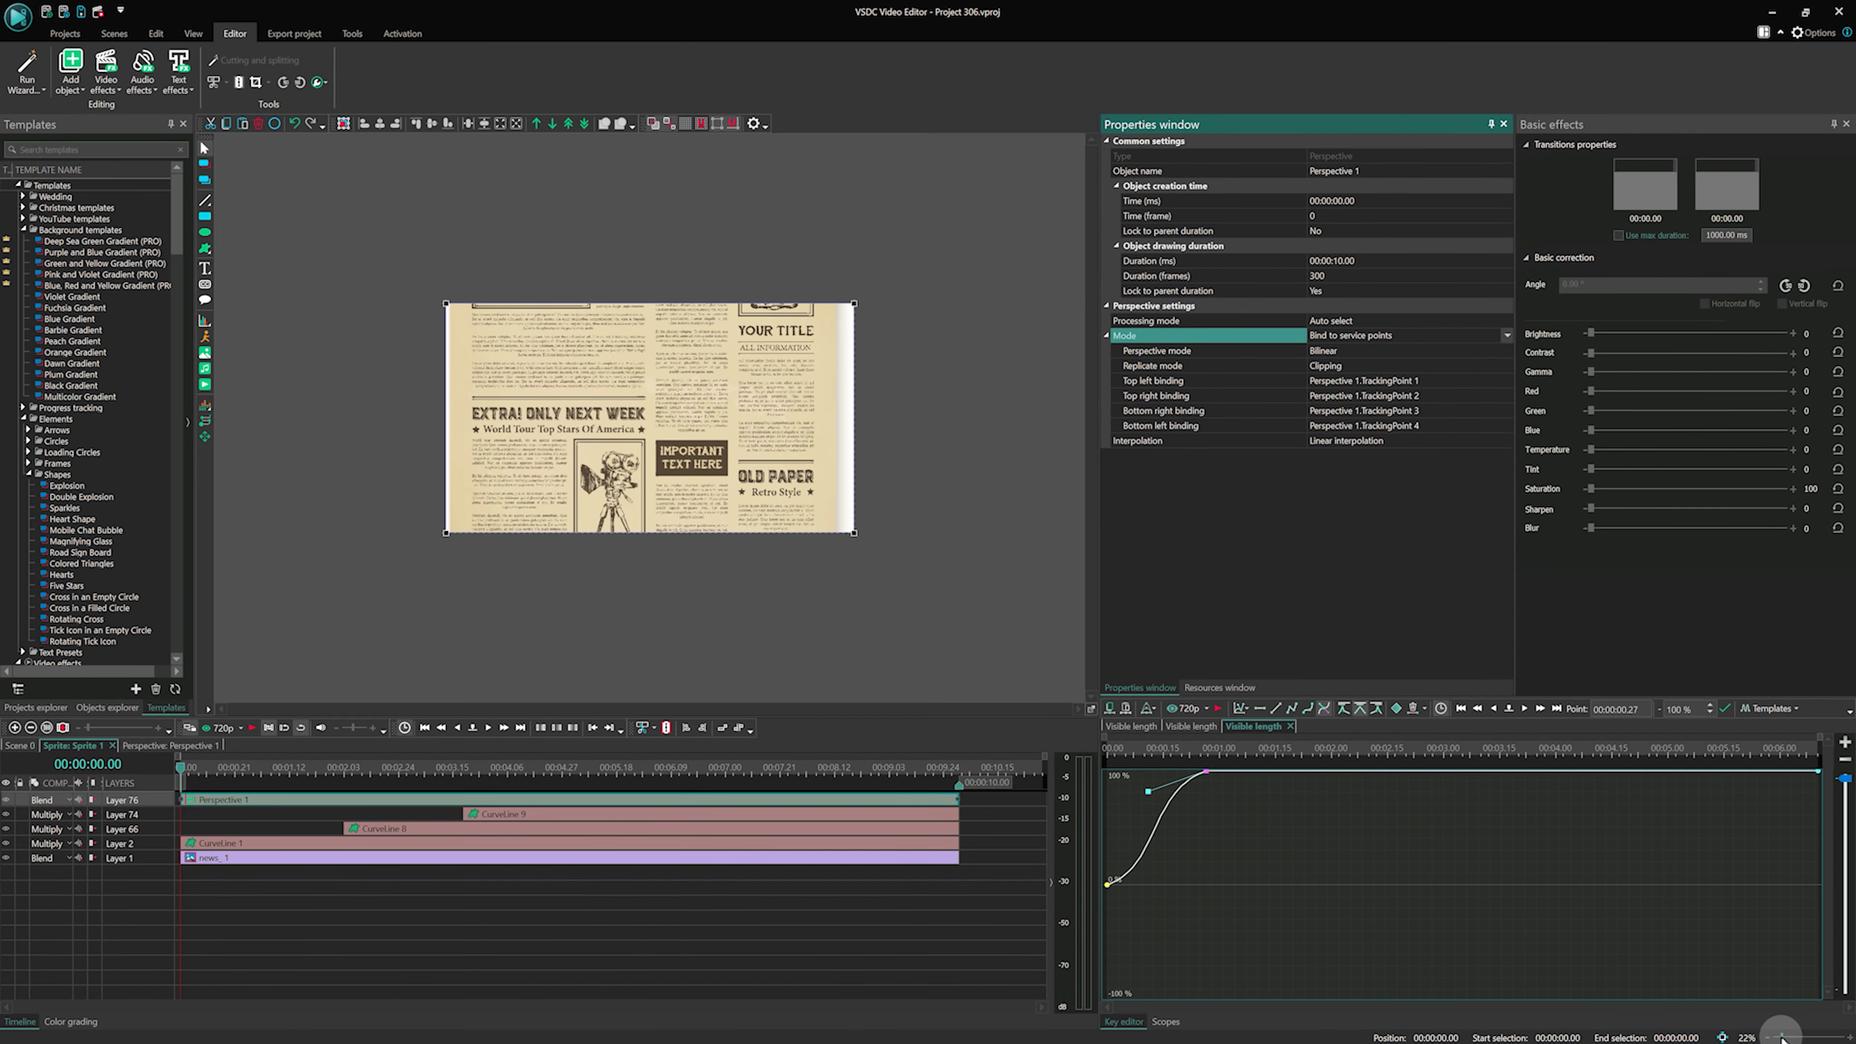
- Move the four corner points of the Perspective effect outward so the newspaper page appears tilted and fills the frame
drag(425, 320, 410, 164)
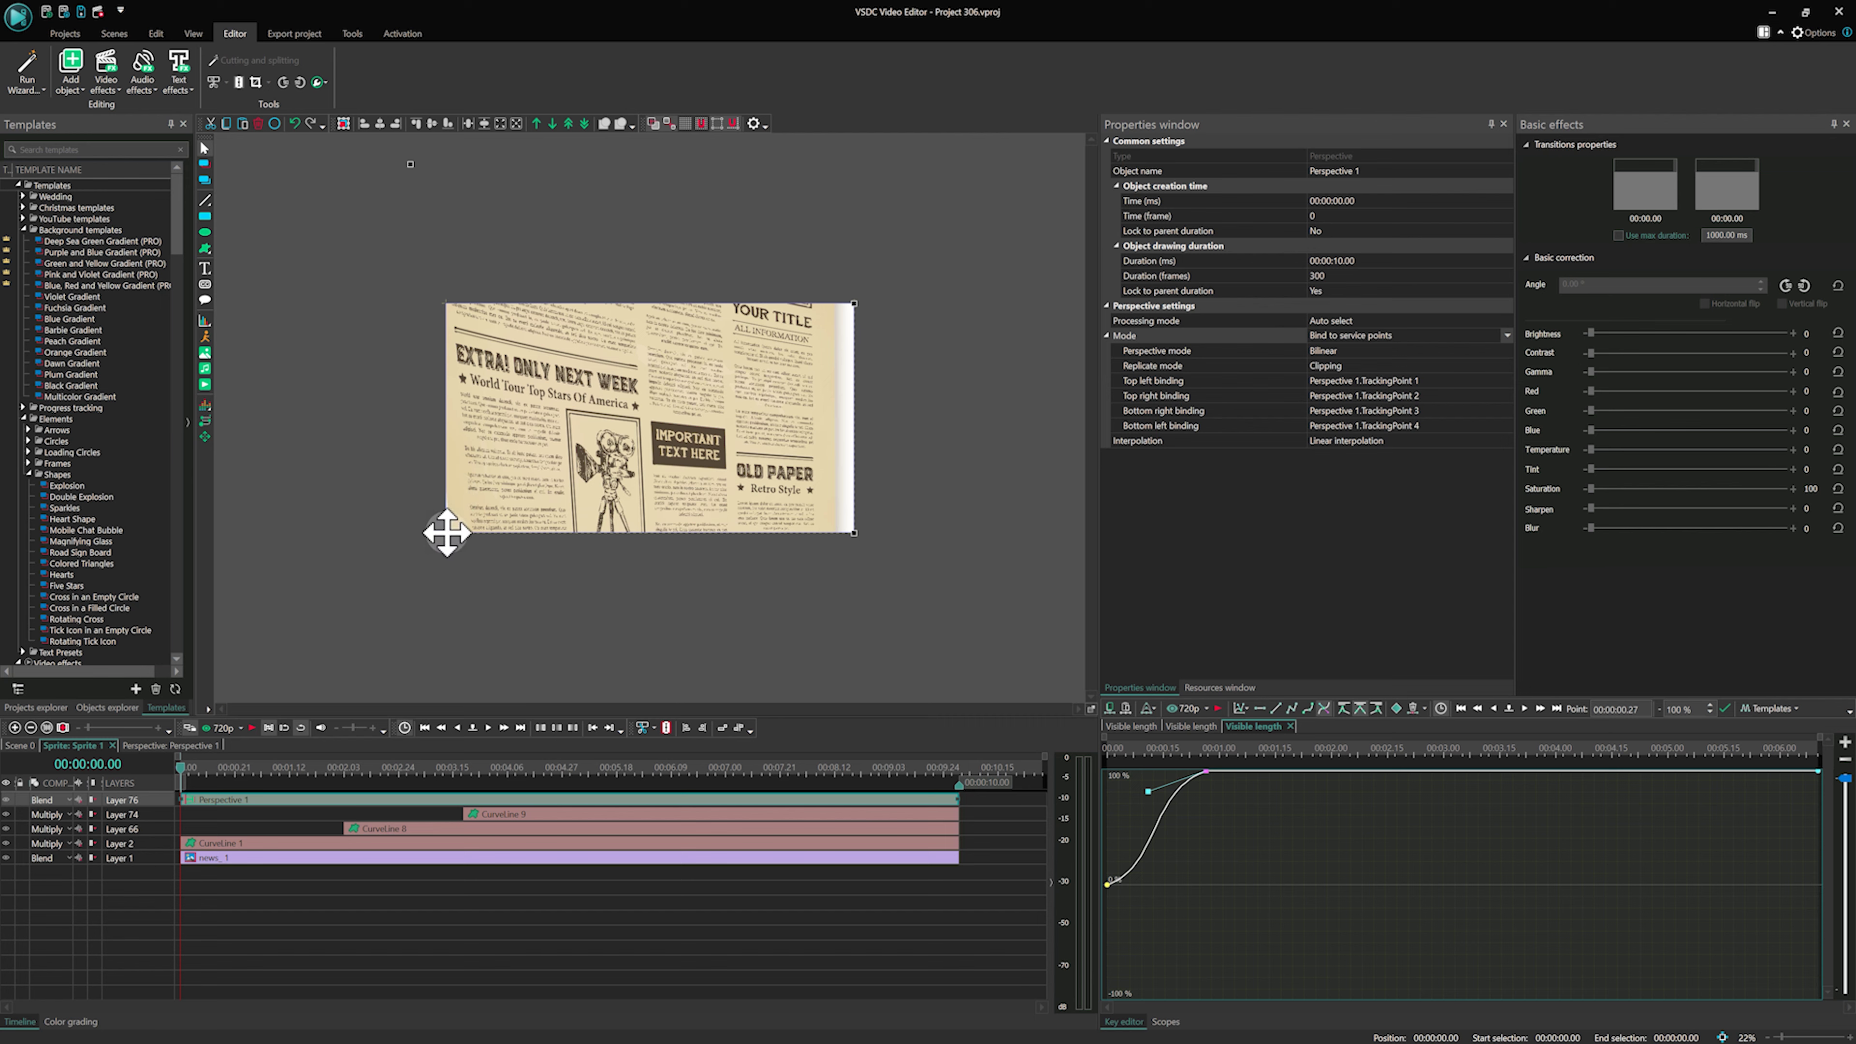
drag(447, 532, 405, 645)
drag(857, 303, 895, 290)
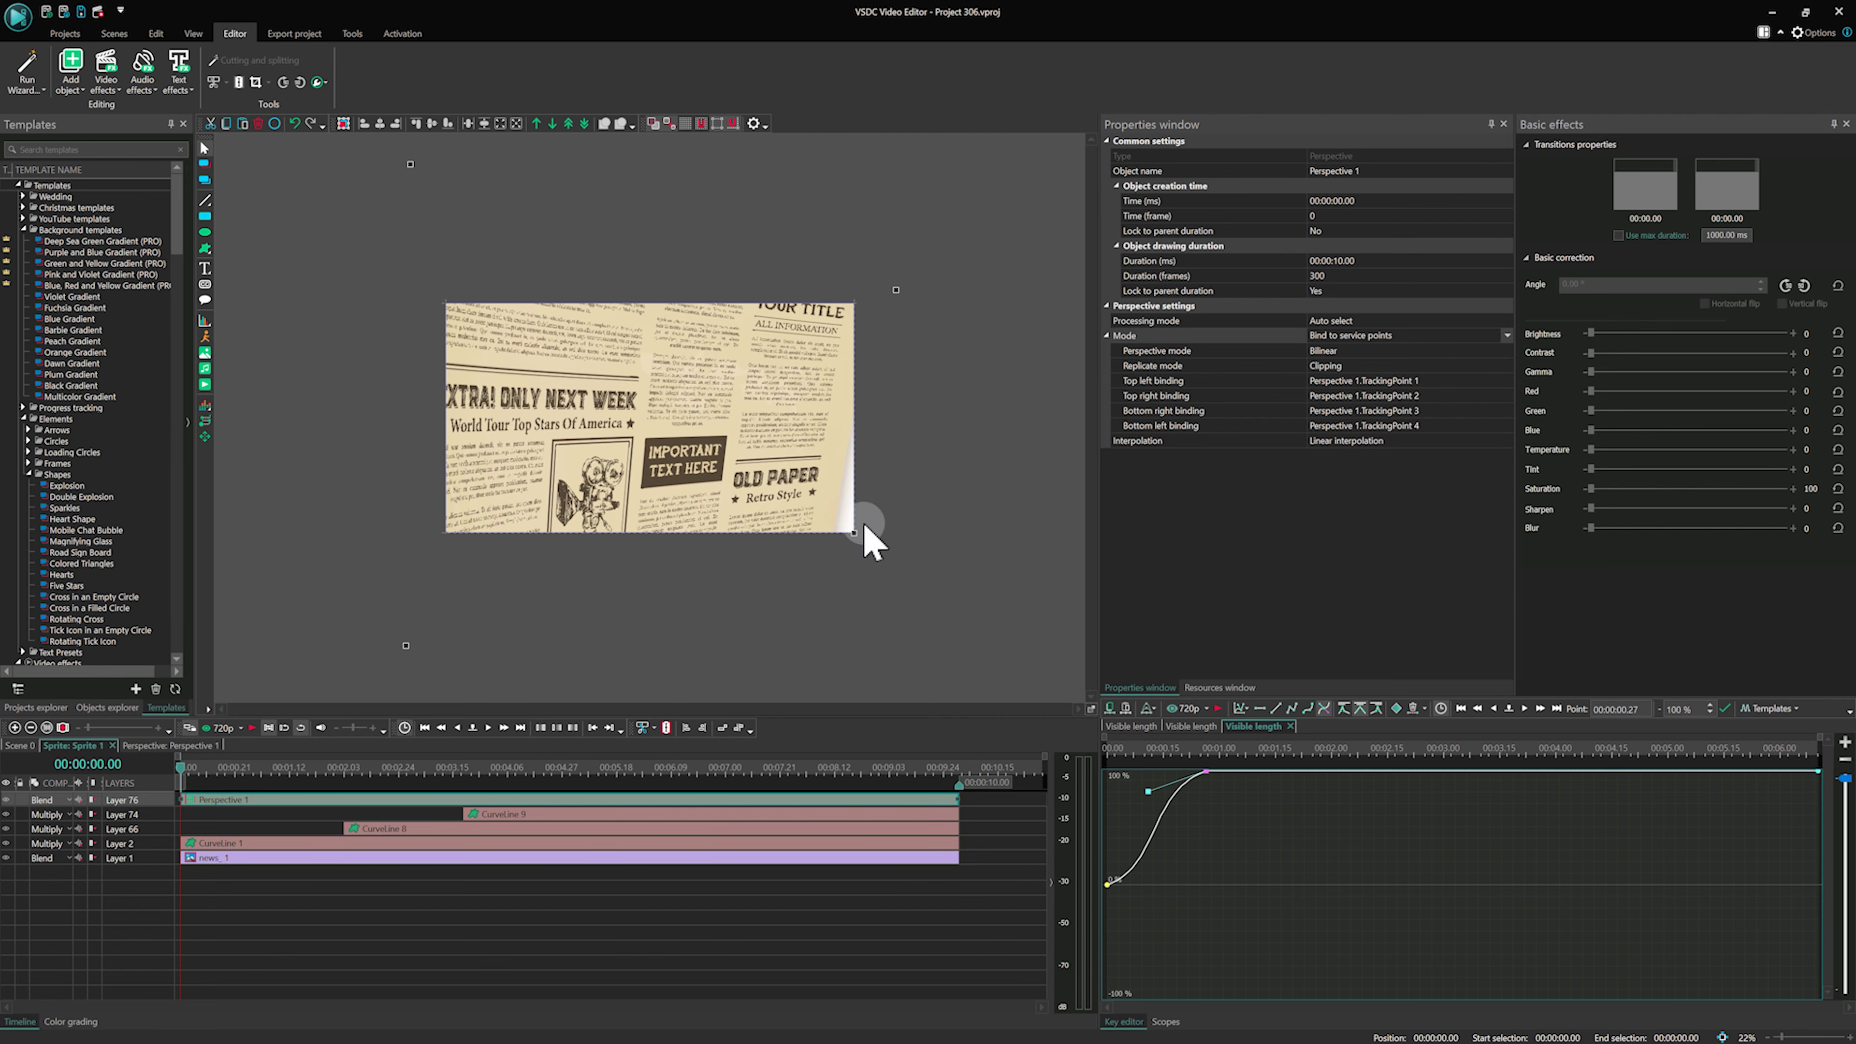
drag(864, 525, 936, 559)
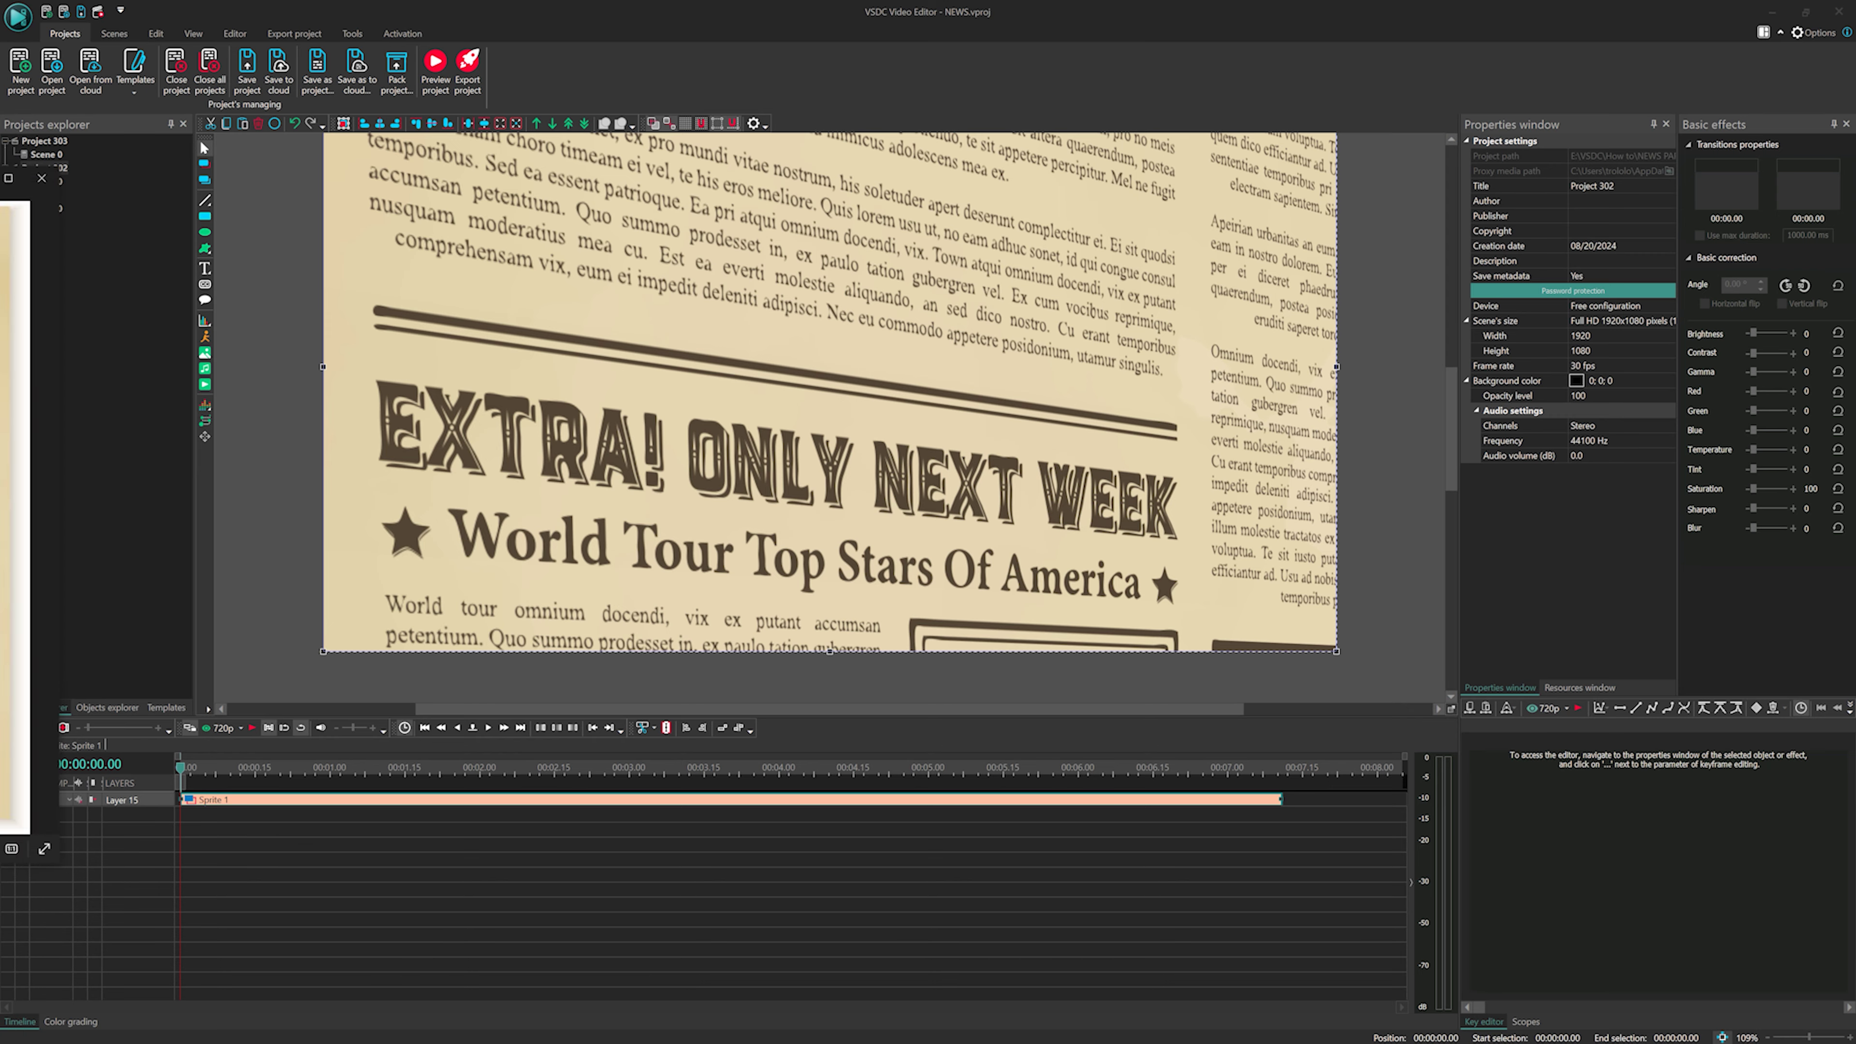
- View the source newspaper image news.jpg and close the image viewer
drag(0, 157, 536, 151)
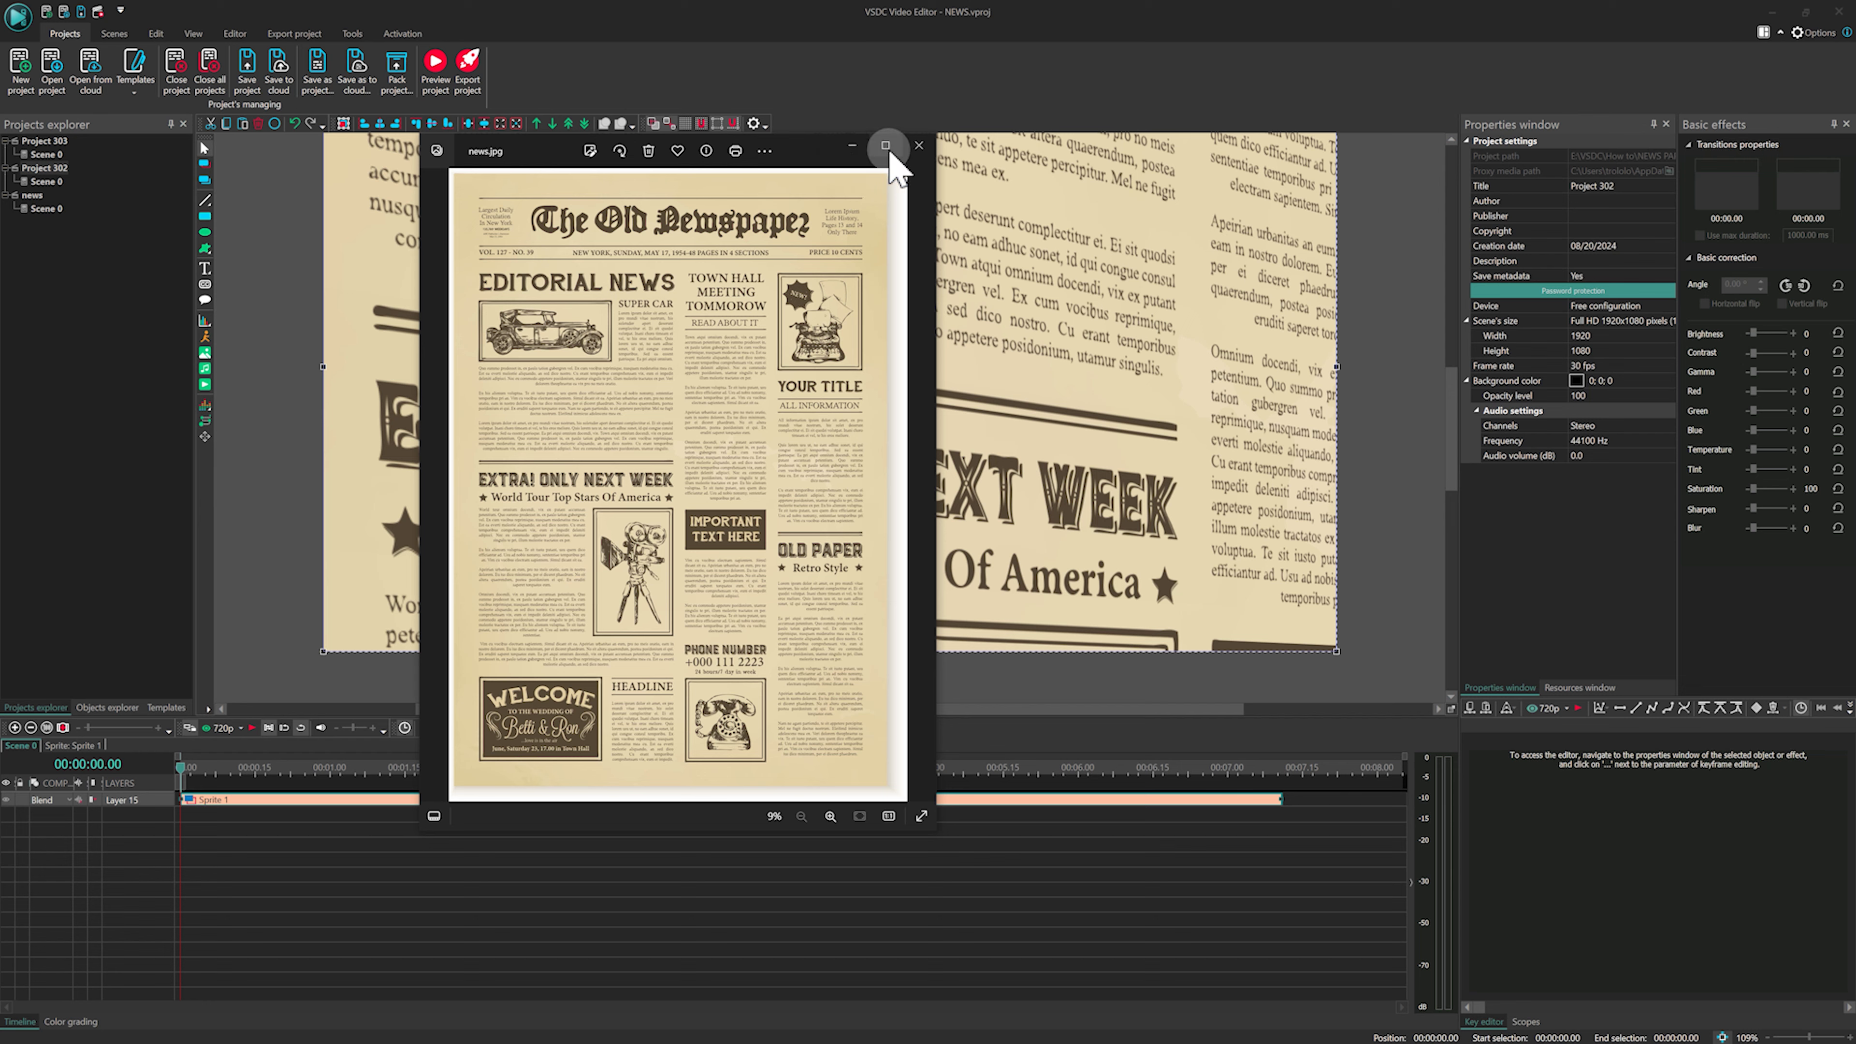
click(919, 147)
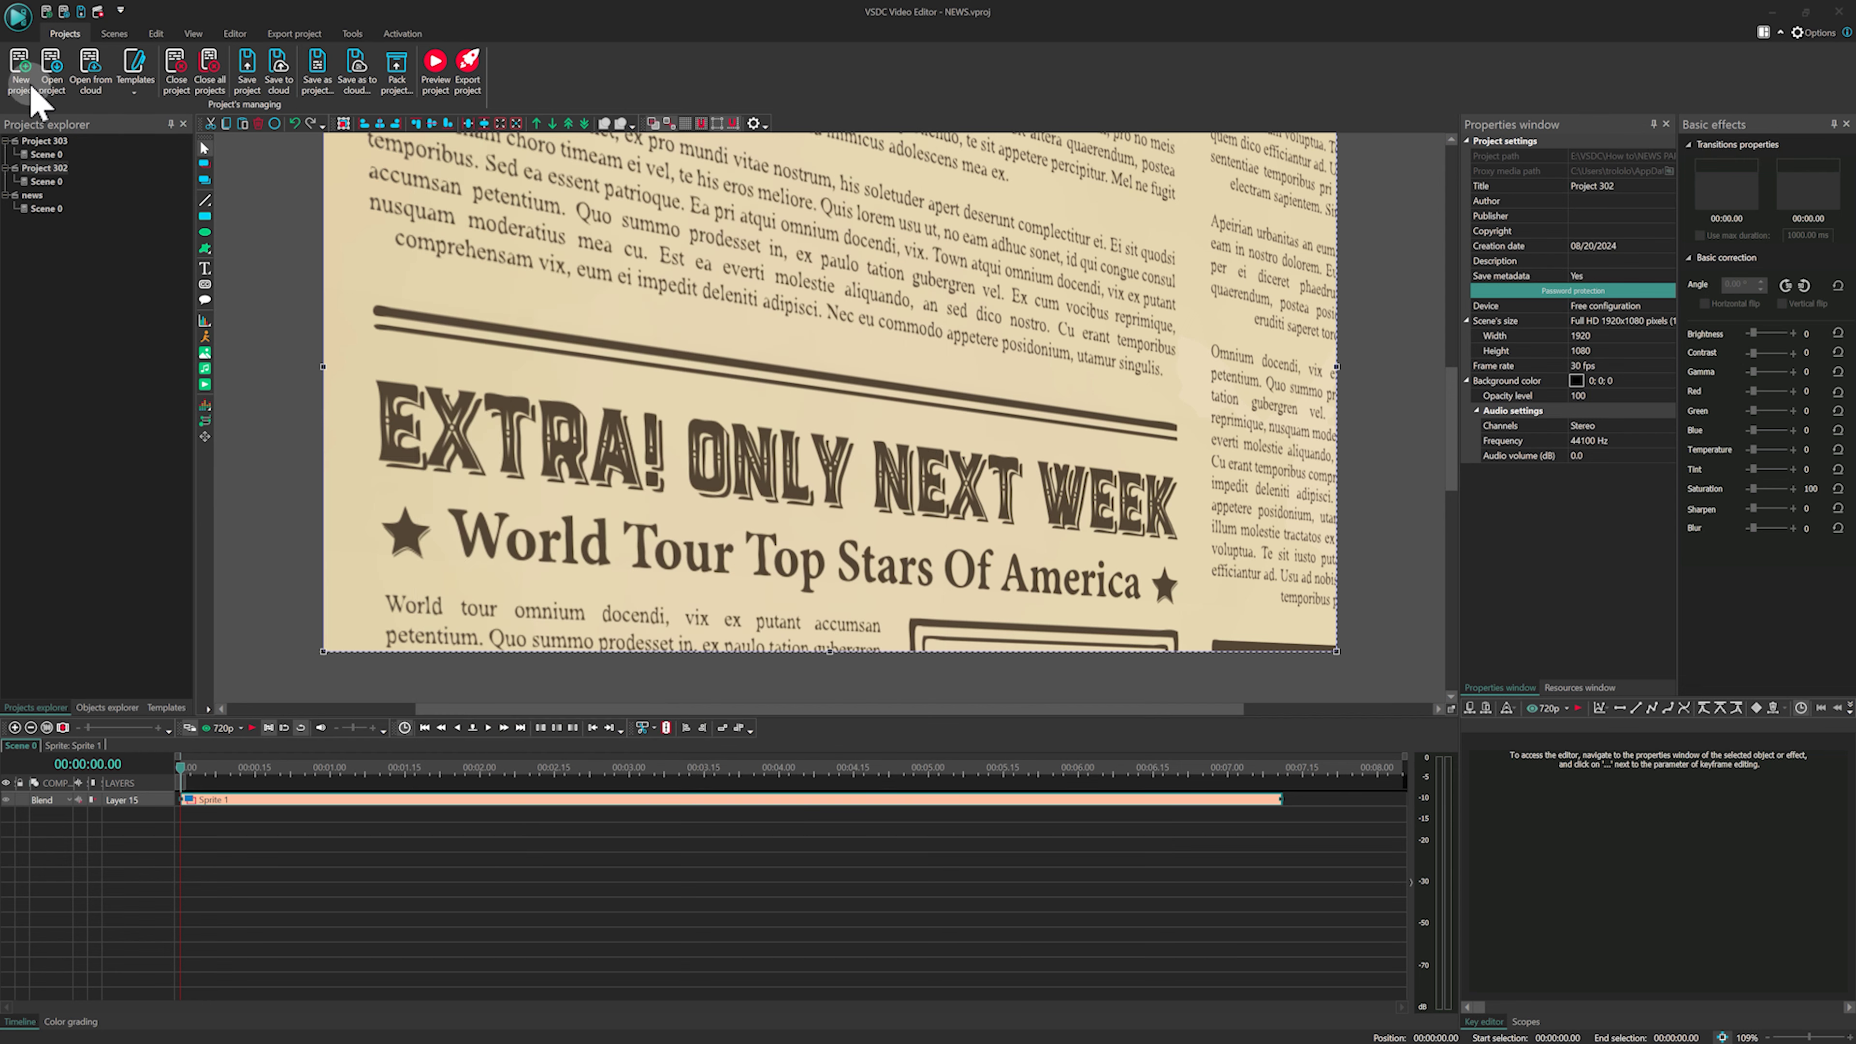
- Create a blank project with Ultra HD 4K 3840x2160 resolution and a background opacity of 100%
click(31, 74)
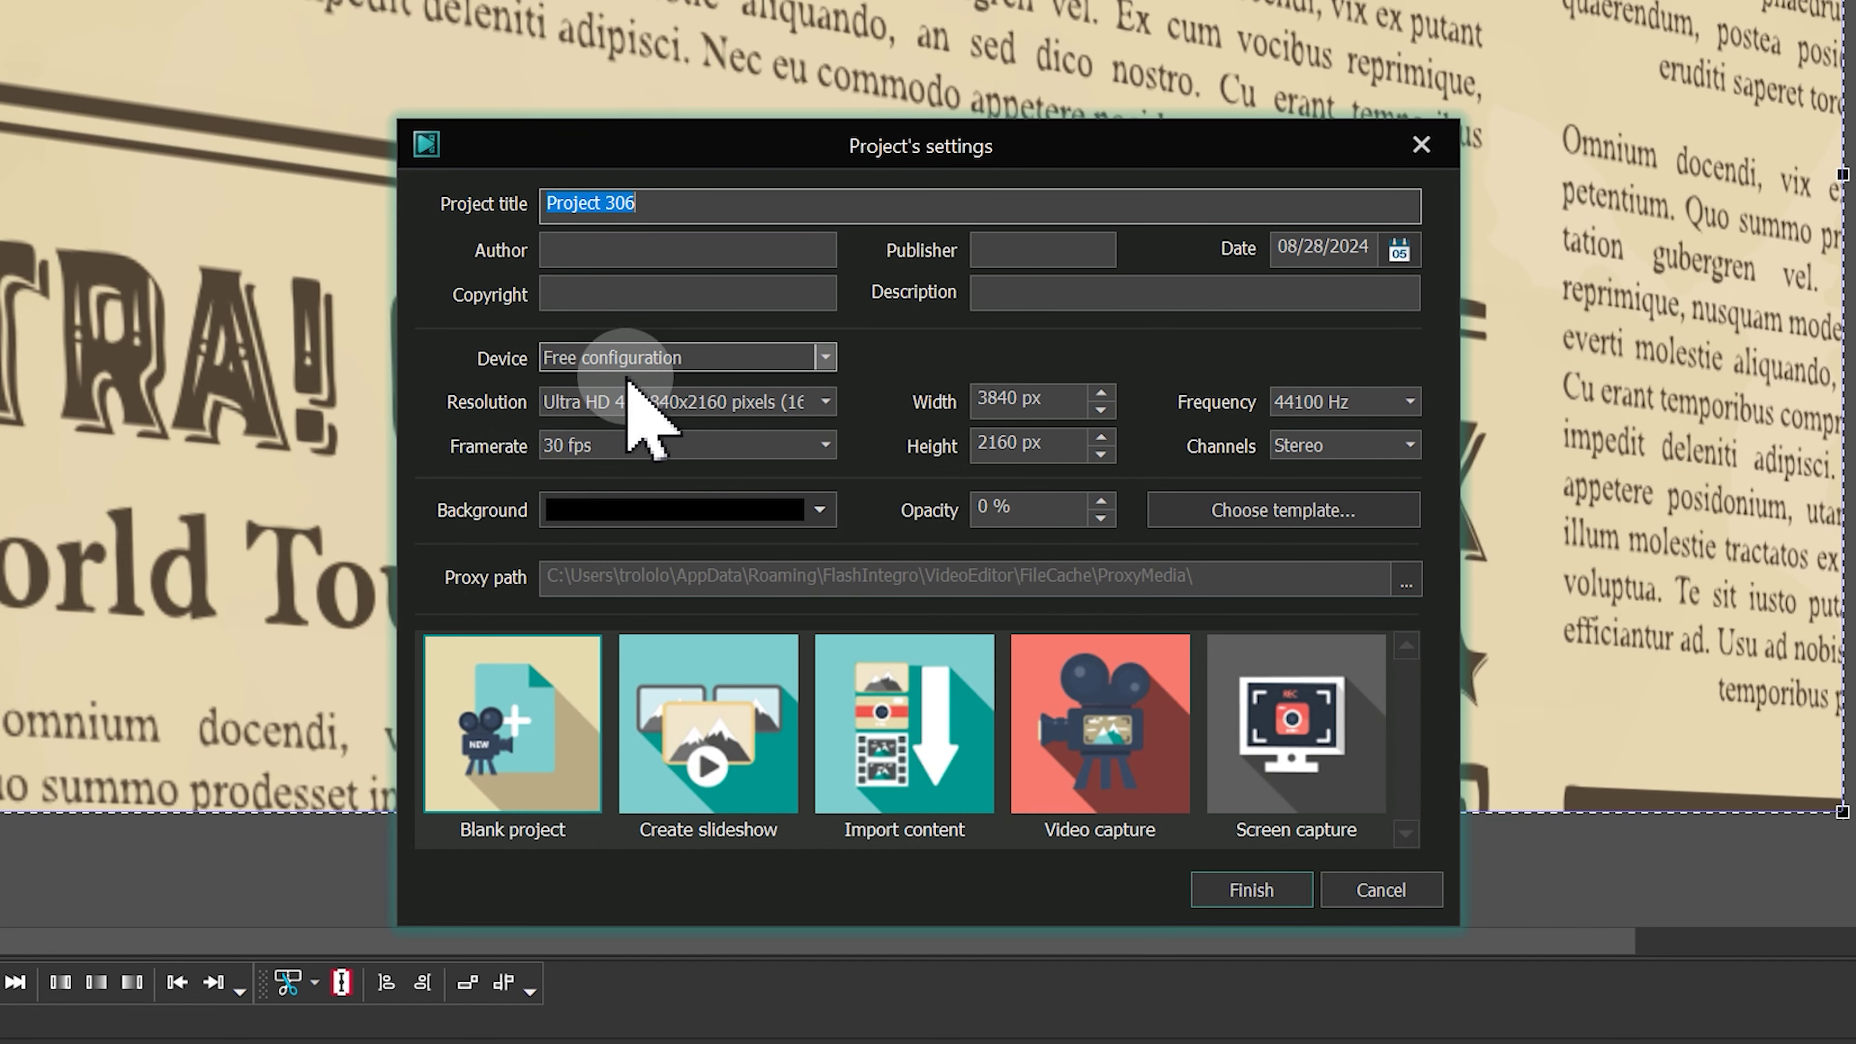
click(630, 395)
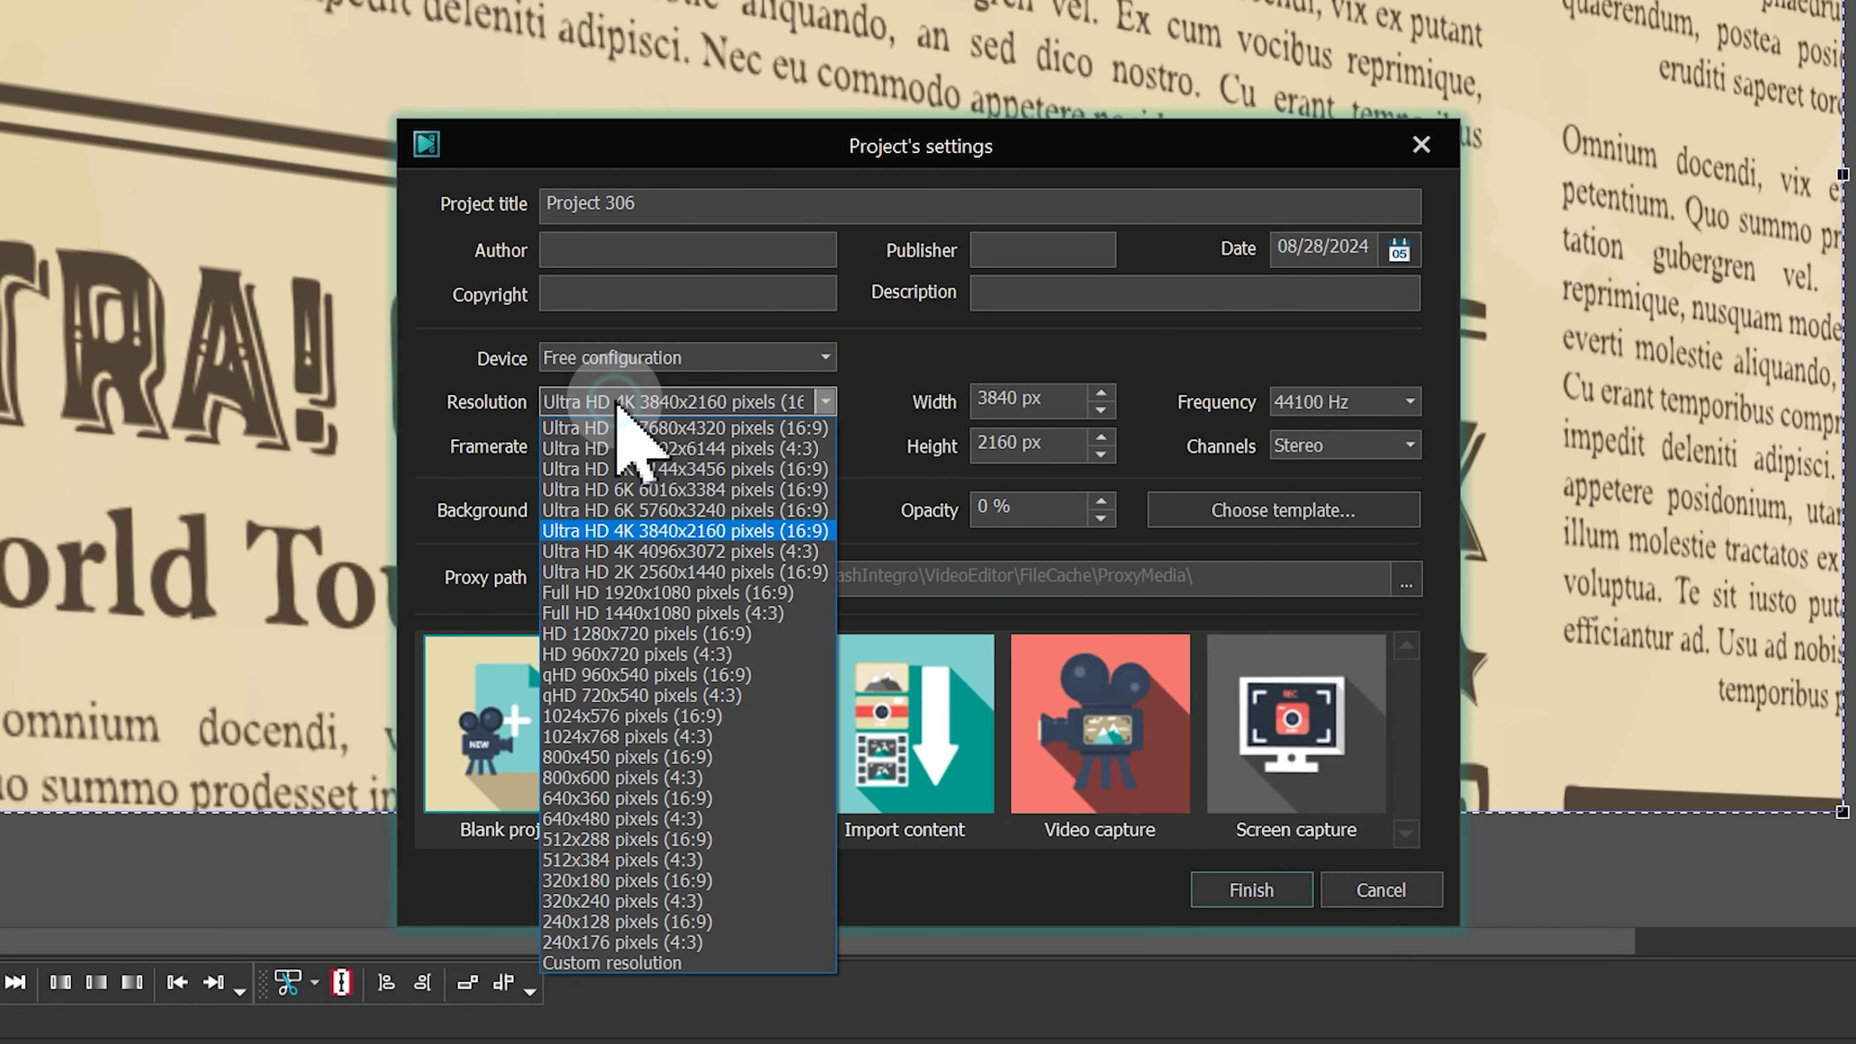
click(812, 530)
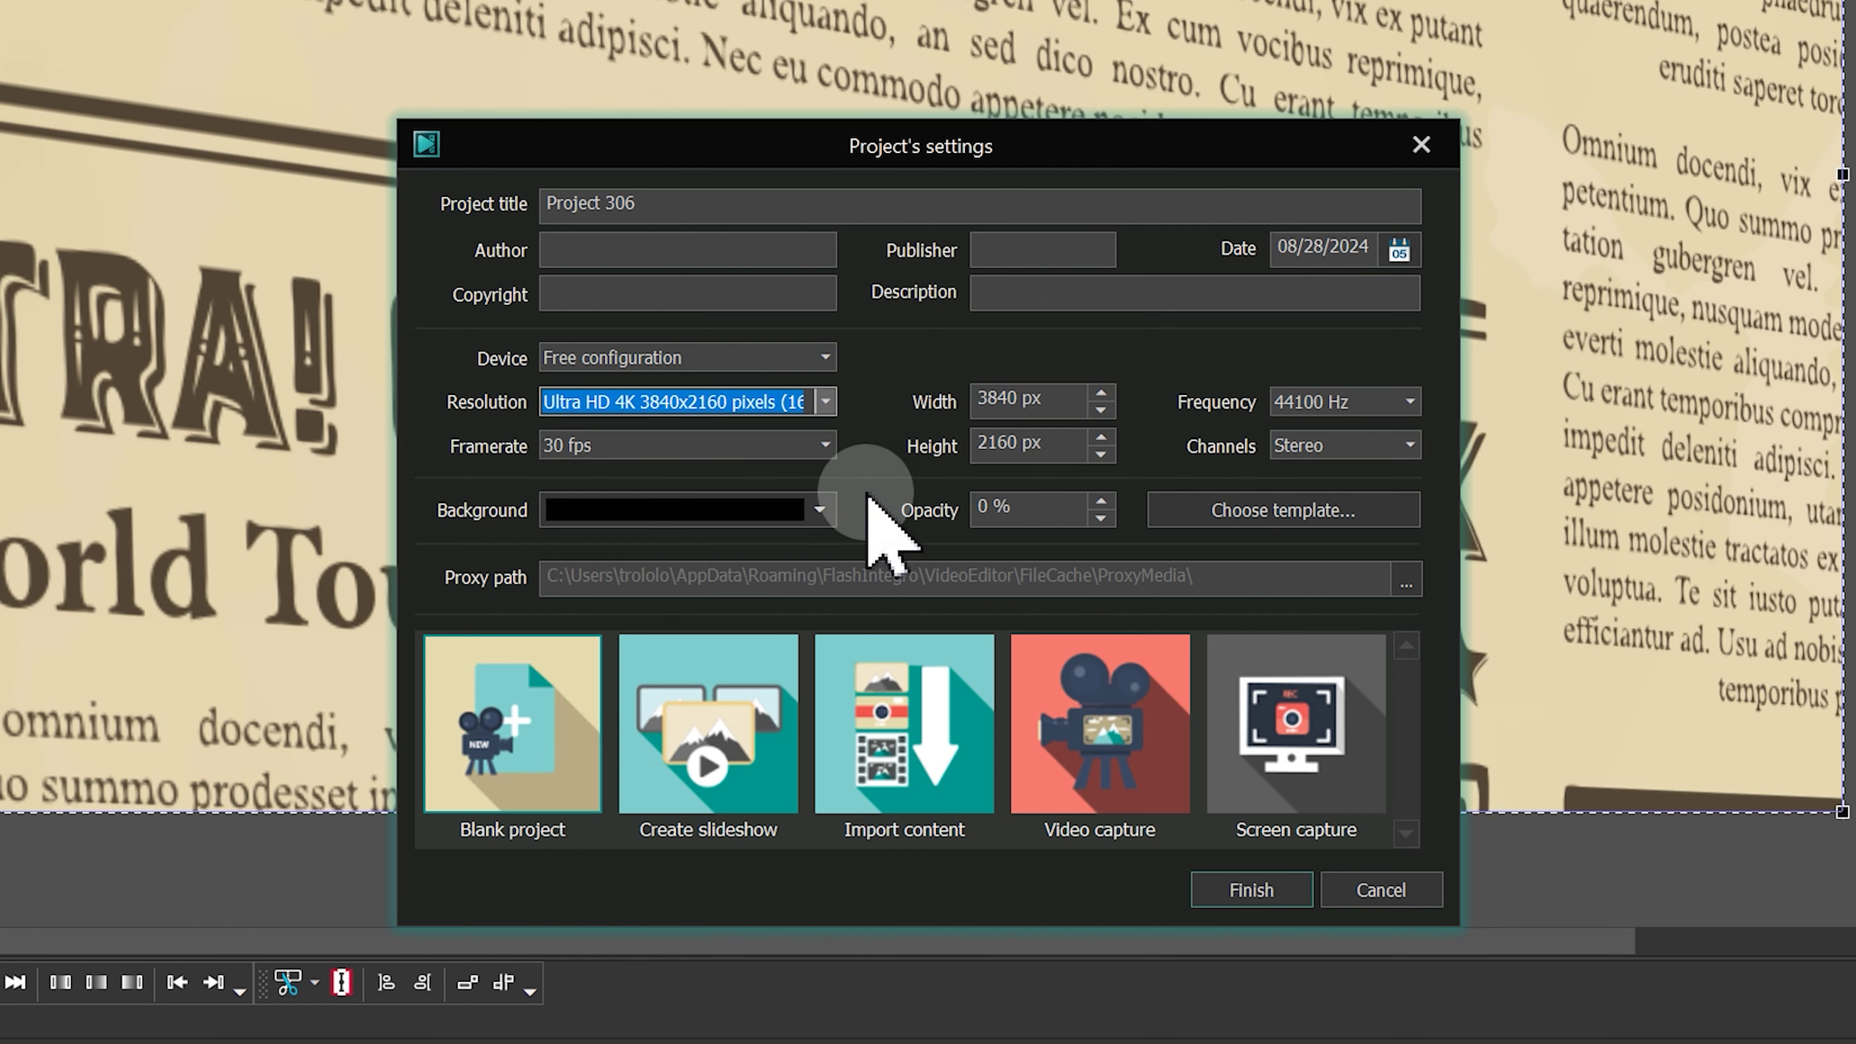
click(1047, 516)
drag(1046, 507, 870, 495)
text(100)
key(Return)
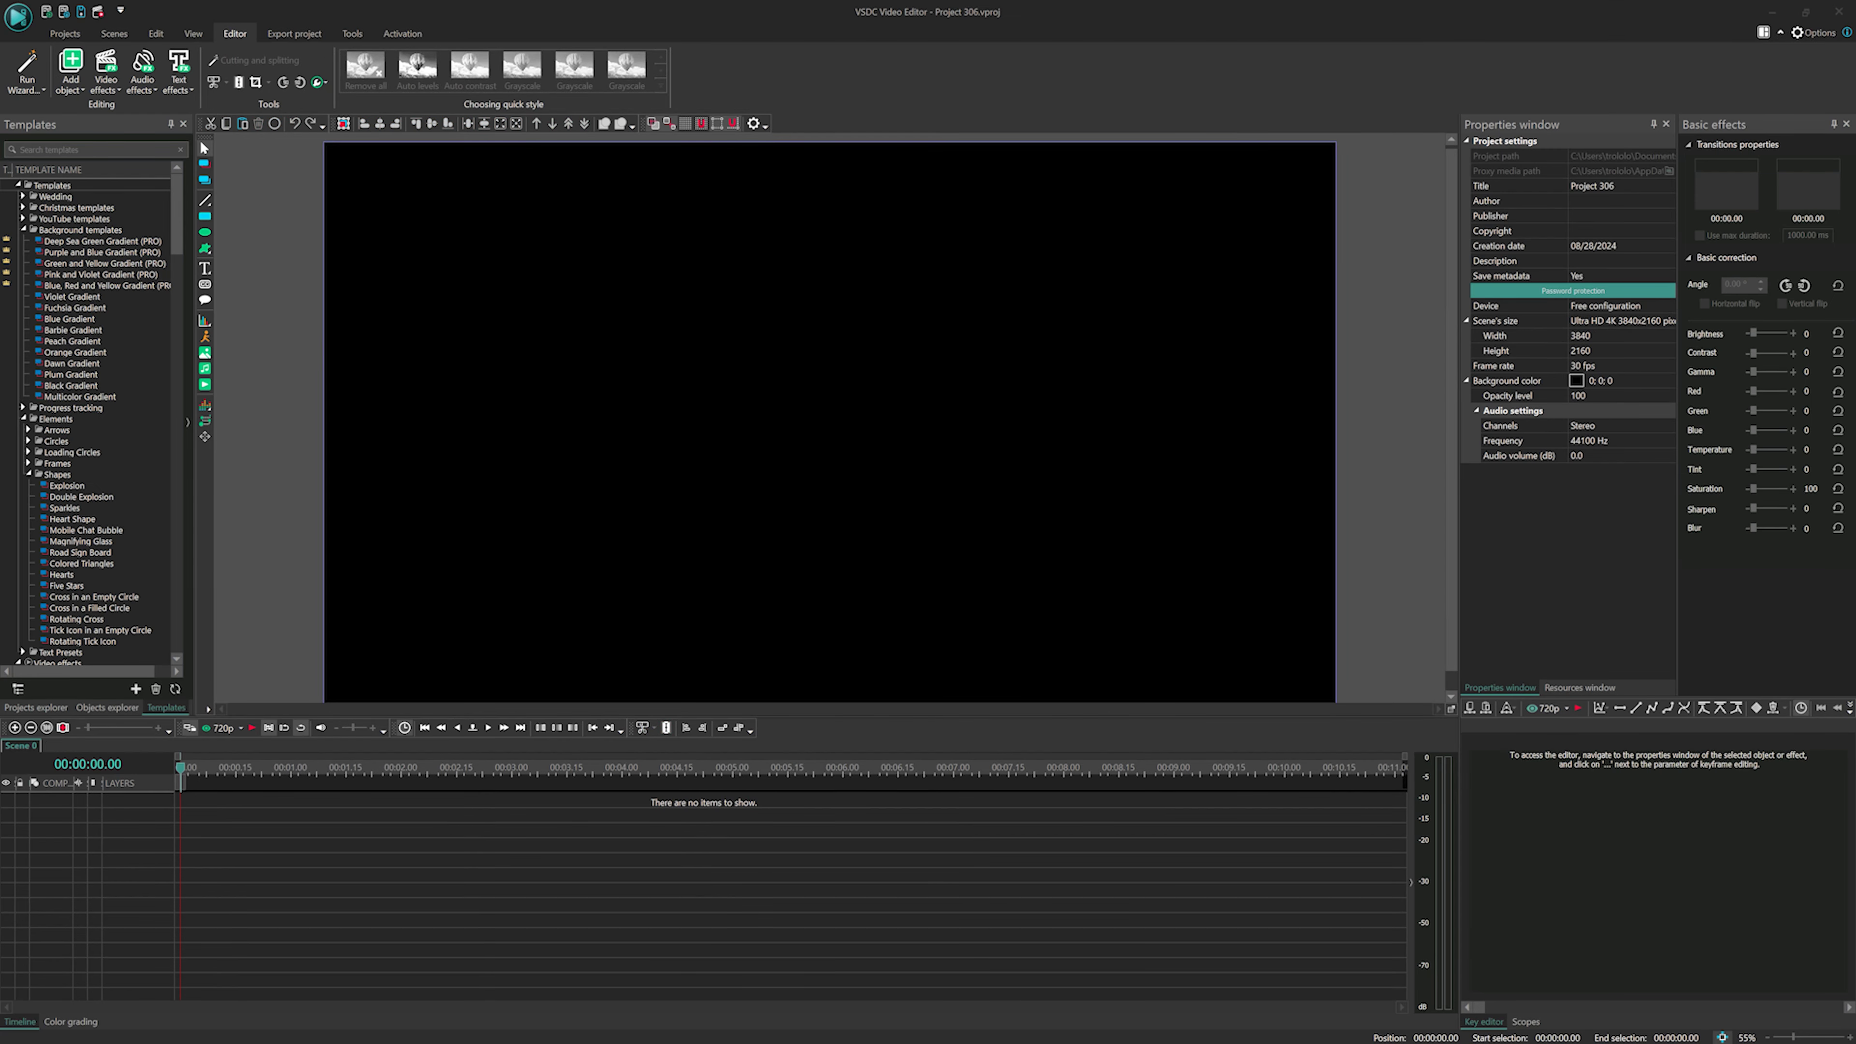
- Add the news.jpg image to the scene and auto-crop it to the frame
drag(240, 565, 493, 522)
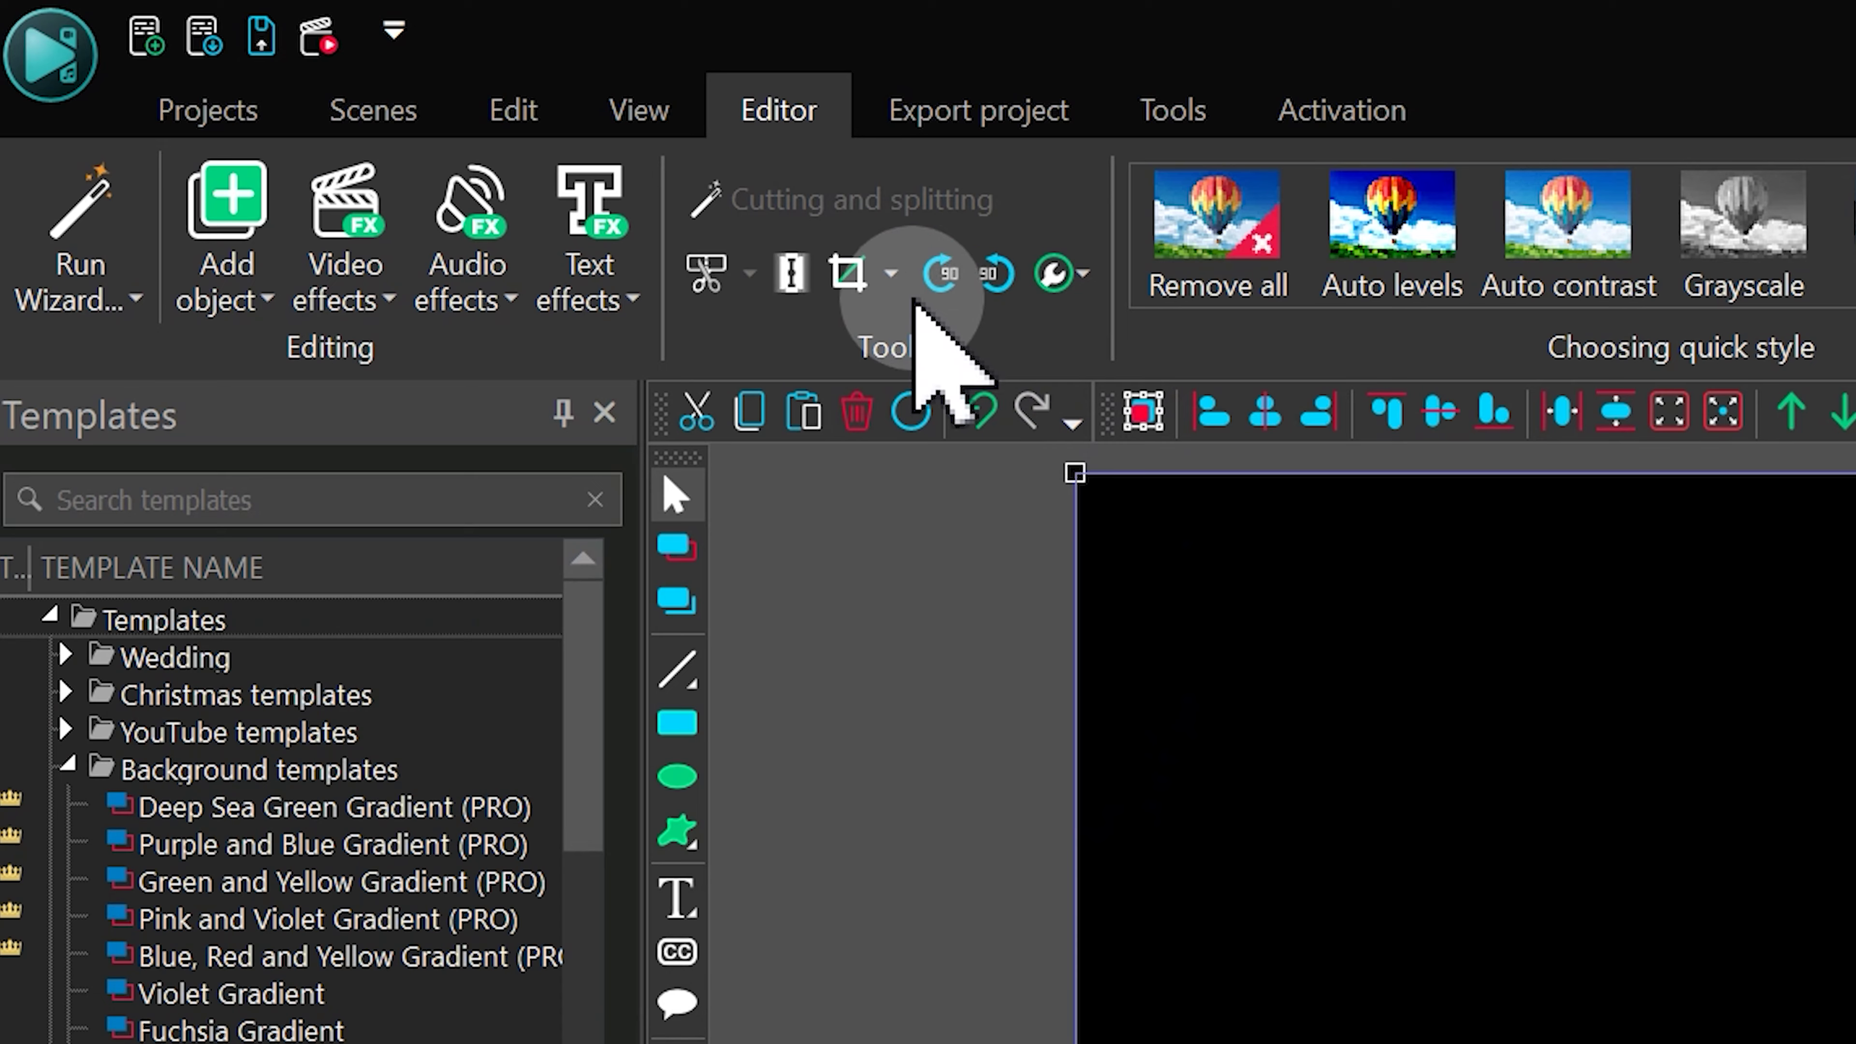
click(268, 82)
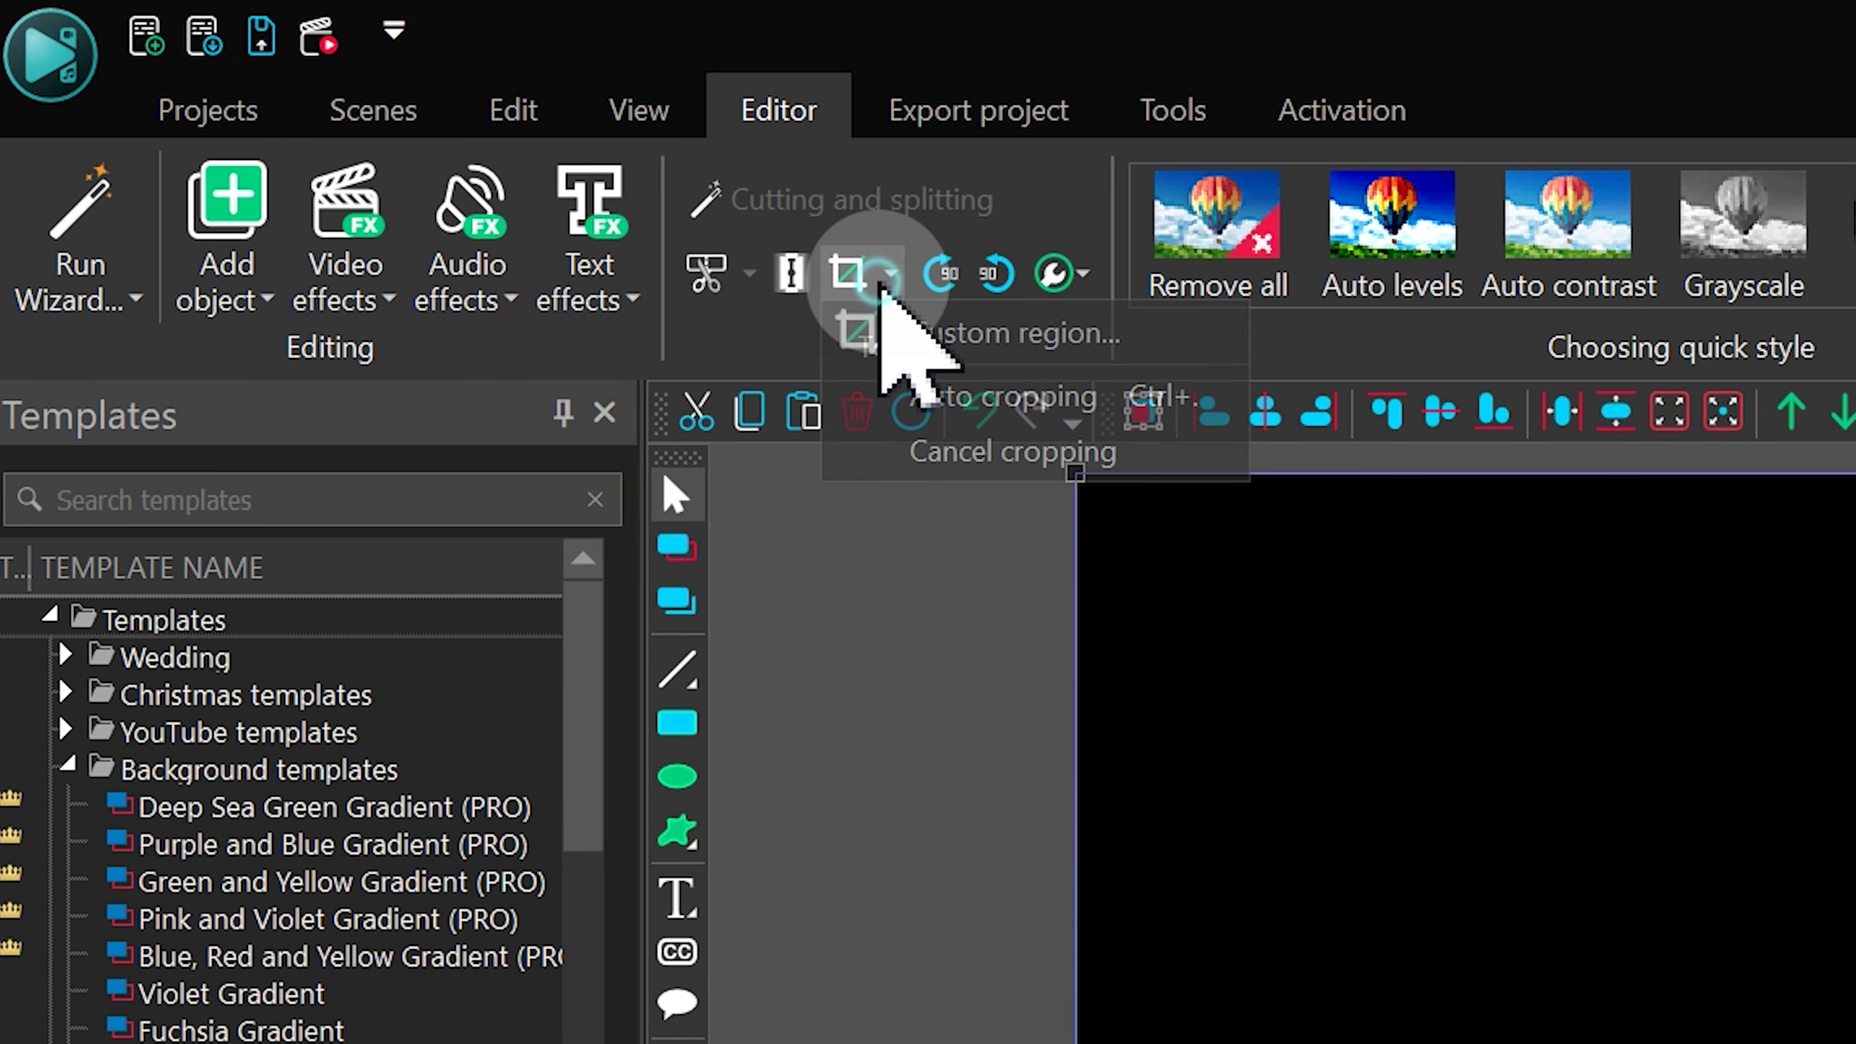
click(1002, 396)
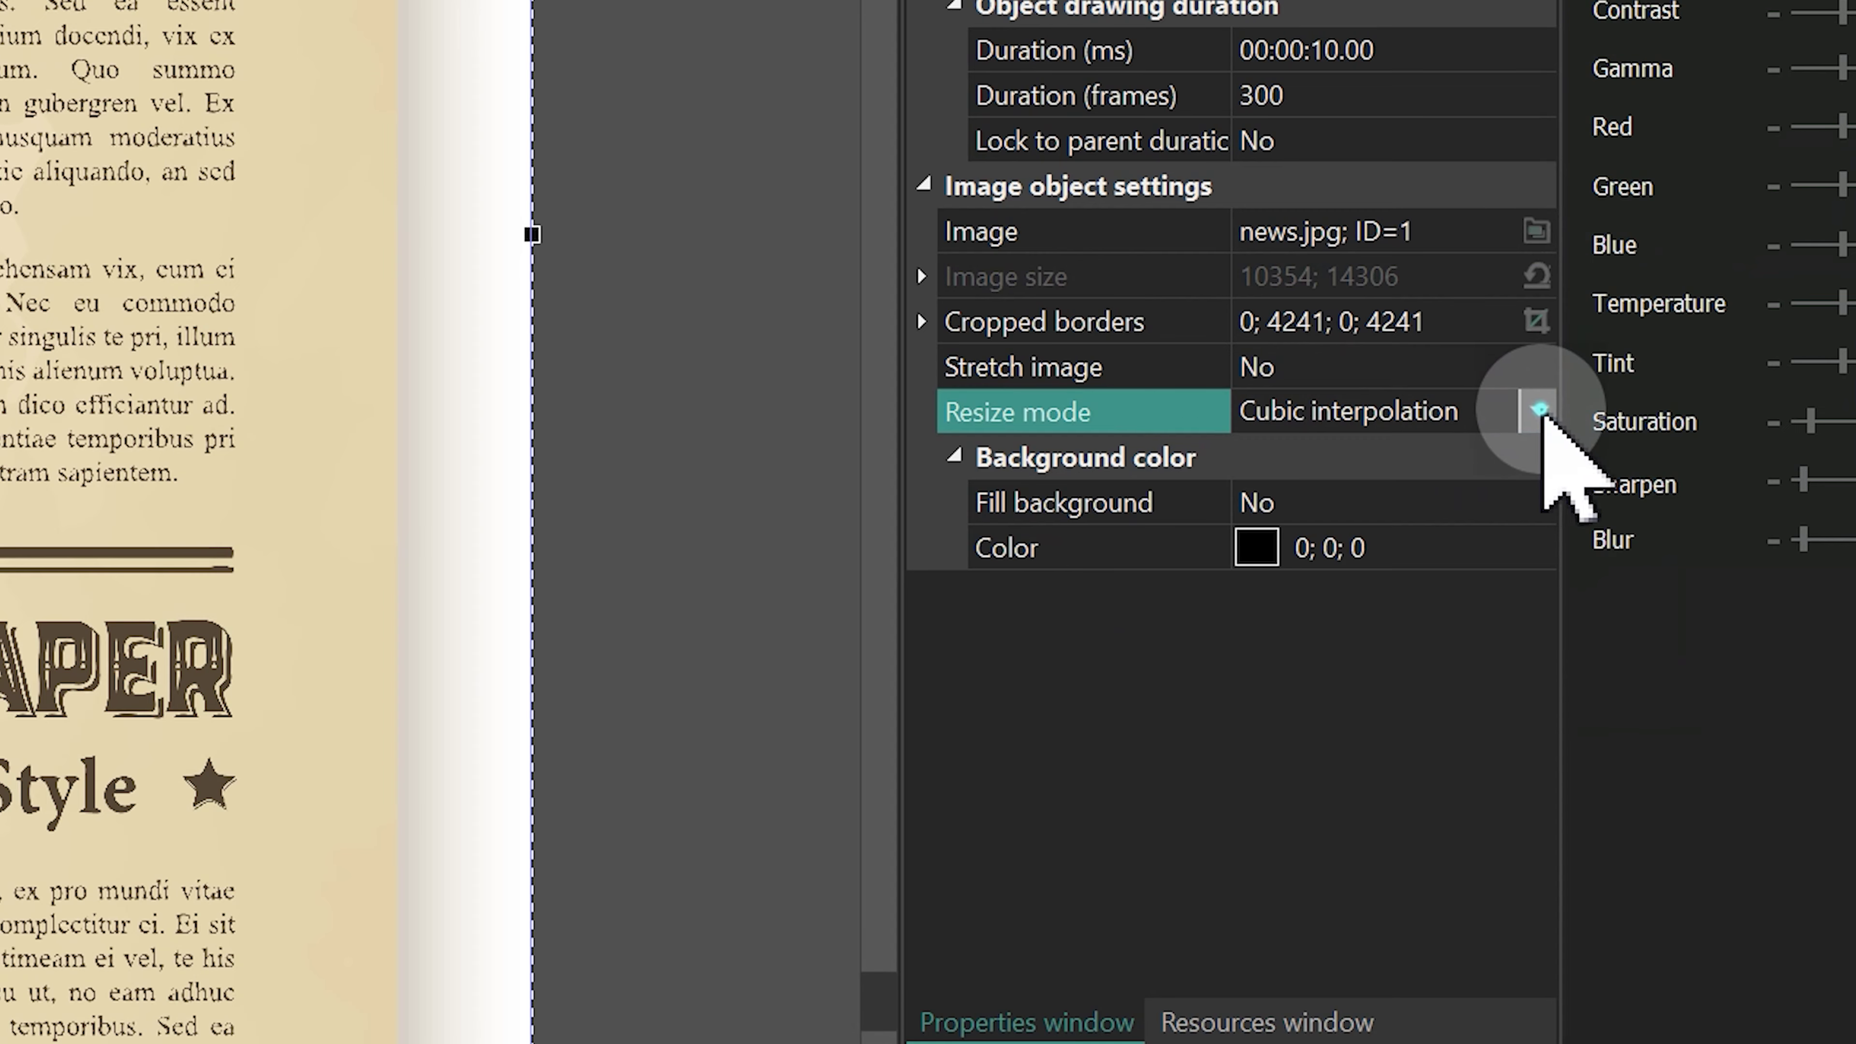
- Set the newspaper image's resize mode to Cubic interpolation
click(1671, 485)
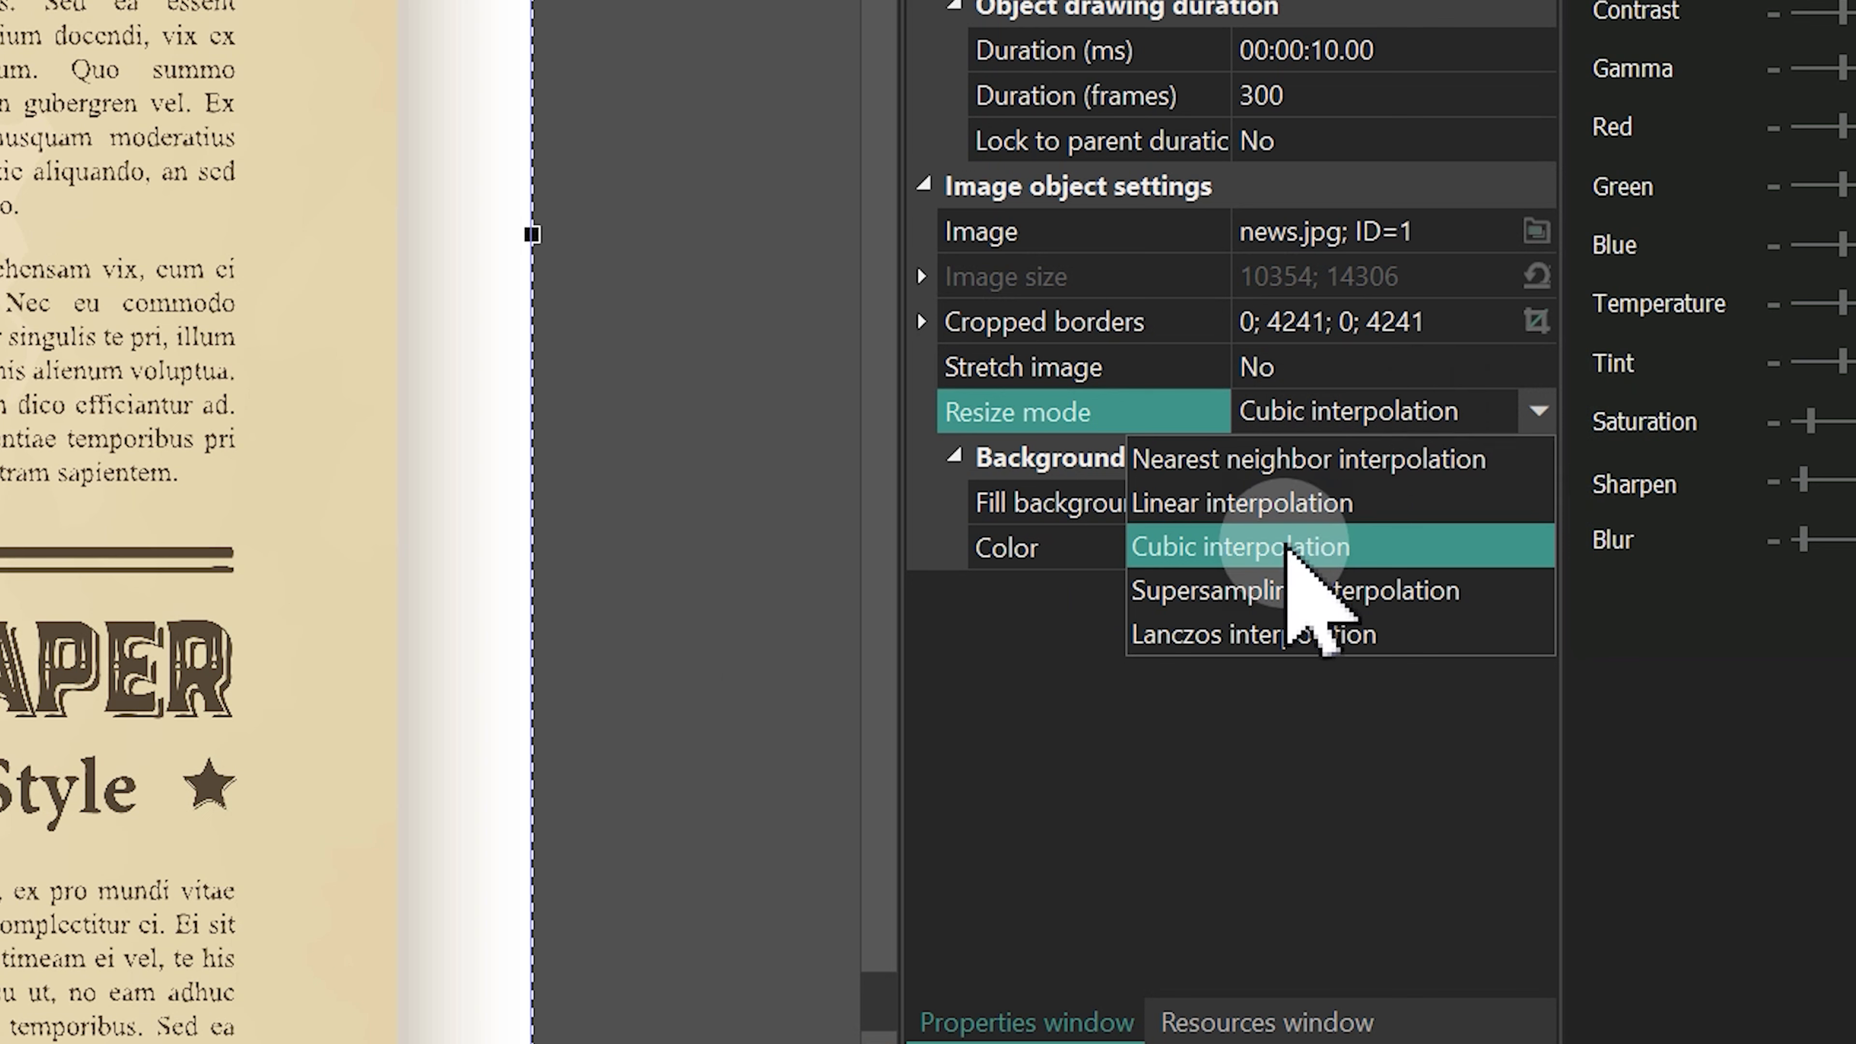
click(1393, 546)
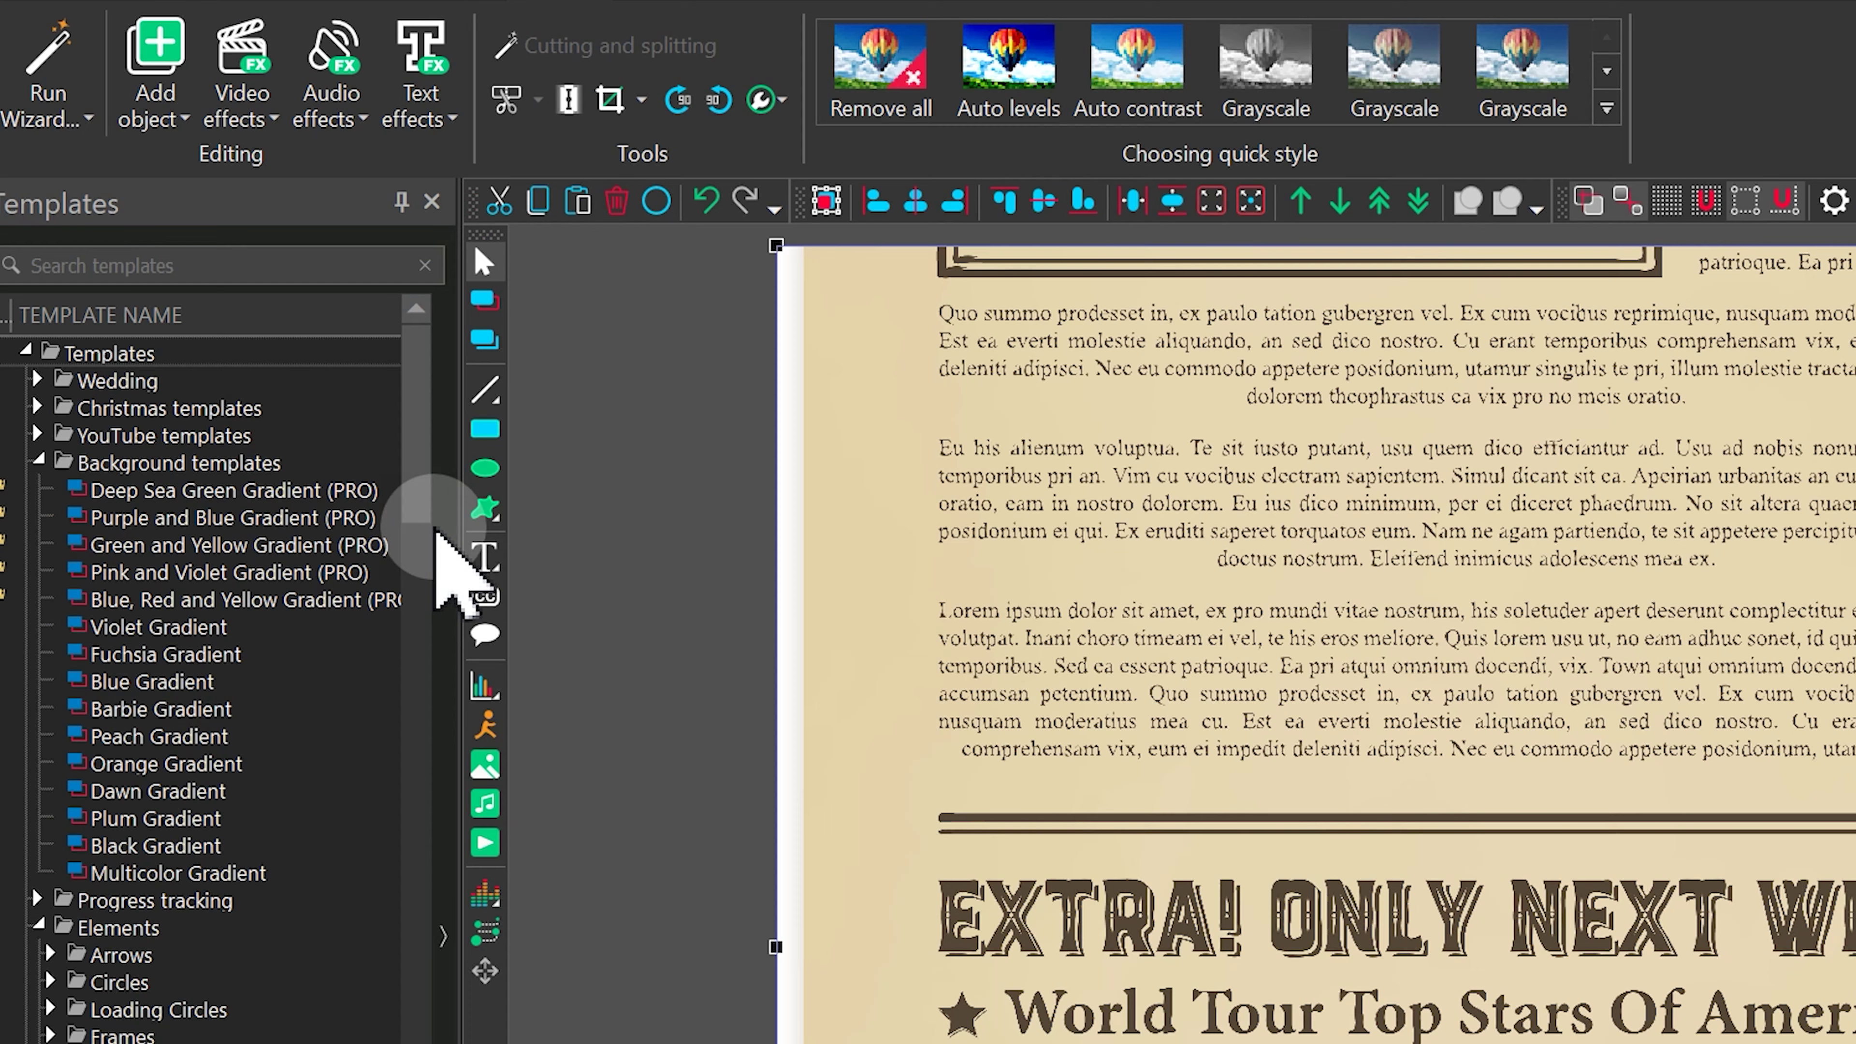
- Add a curve line on a new layer from the cursor position, zigzagging across the "EXTRA! ONLY NEXT WEEK" headline, about 1692 px wide
drag(204, 200, 234, 220)
click(558, 439)
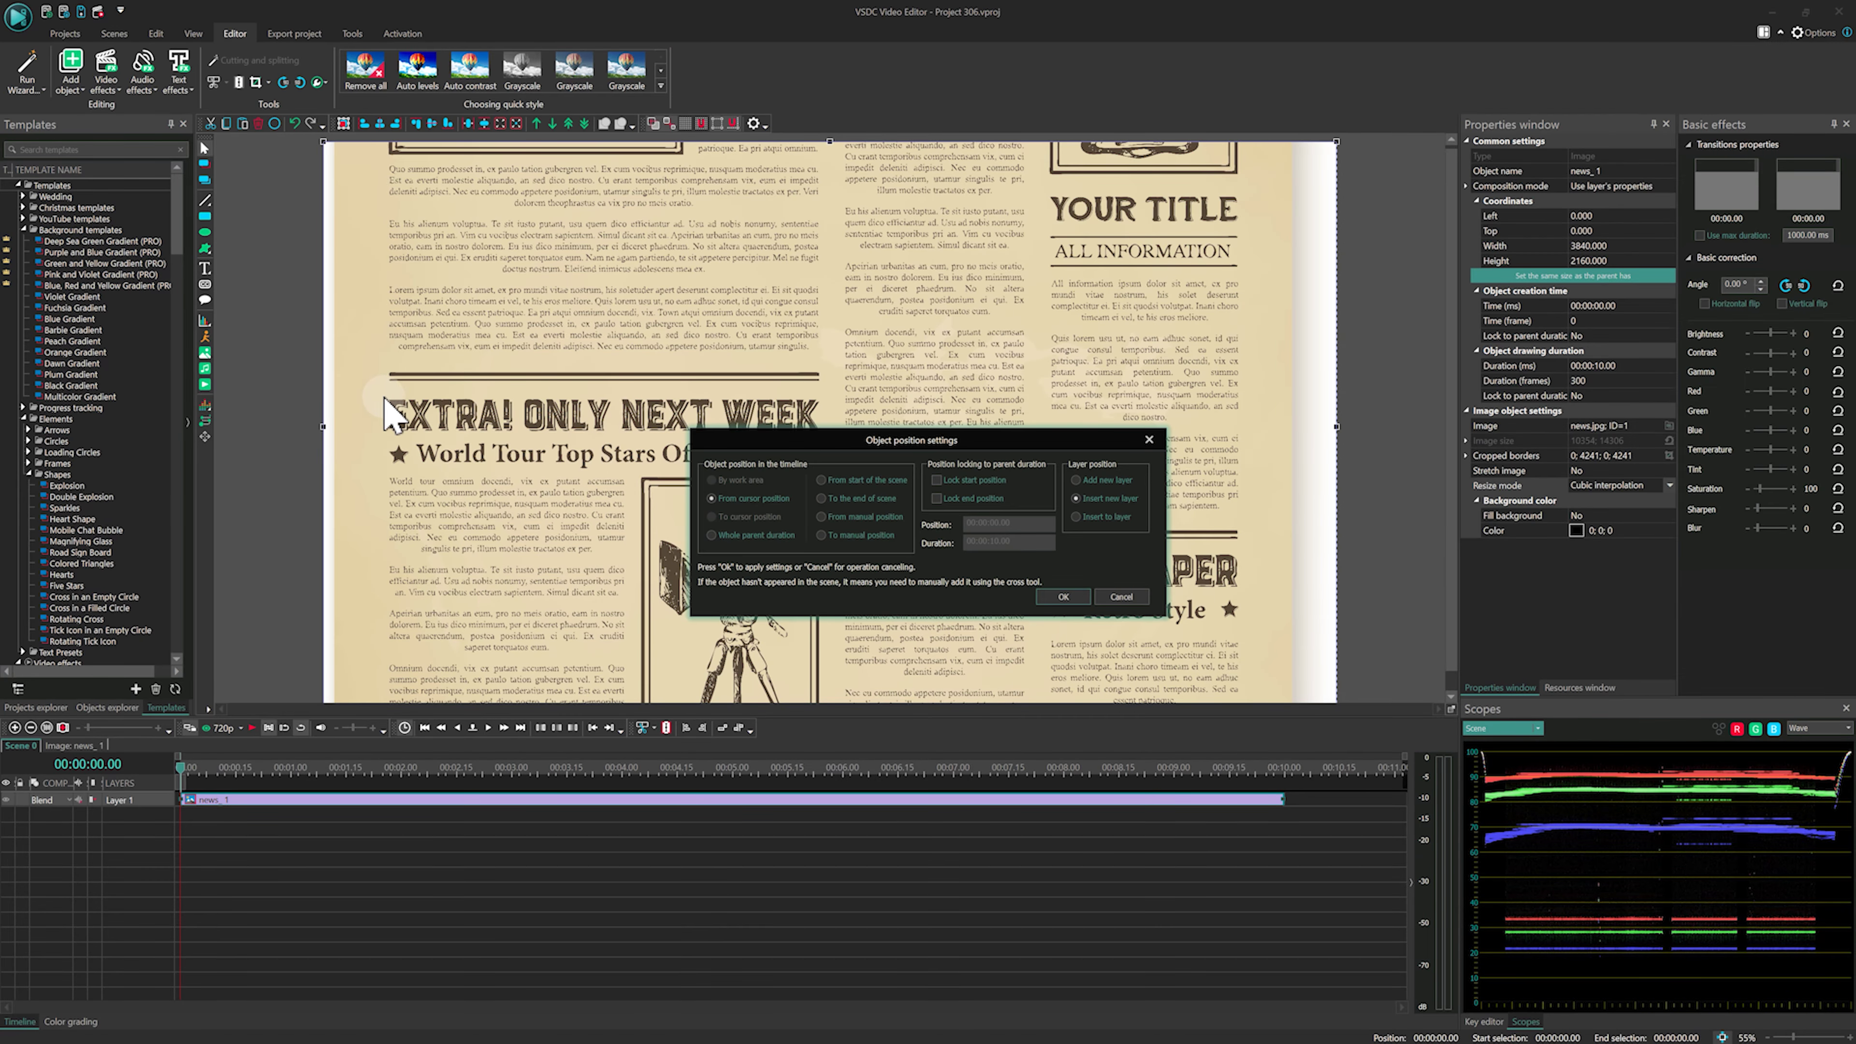
key(Return)
click(383, 424)
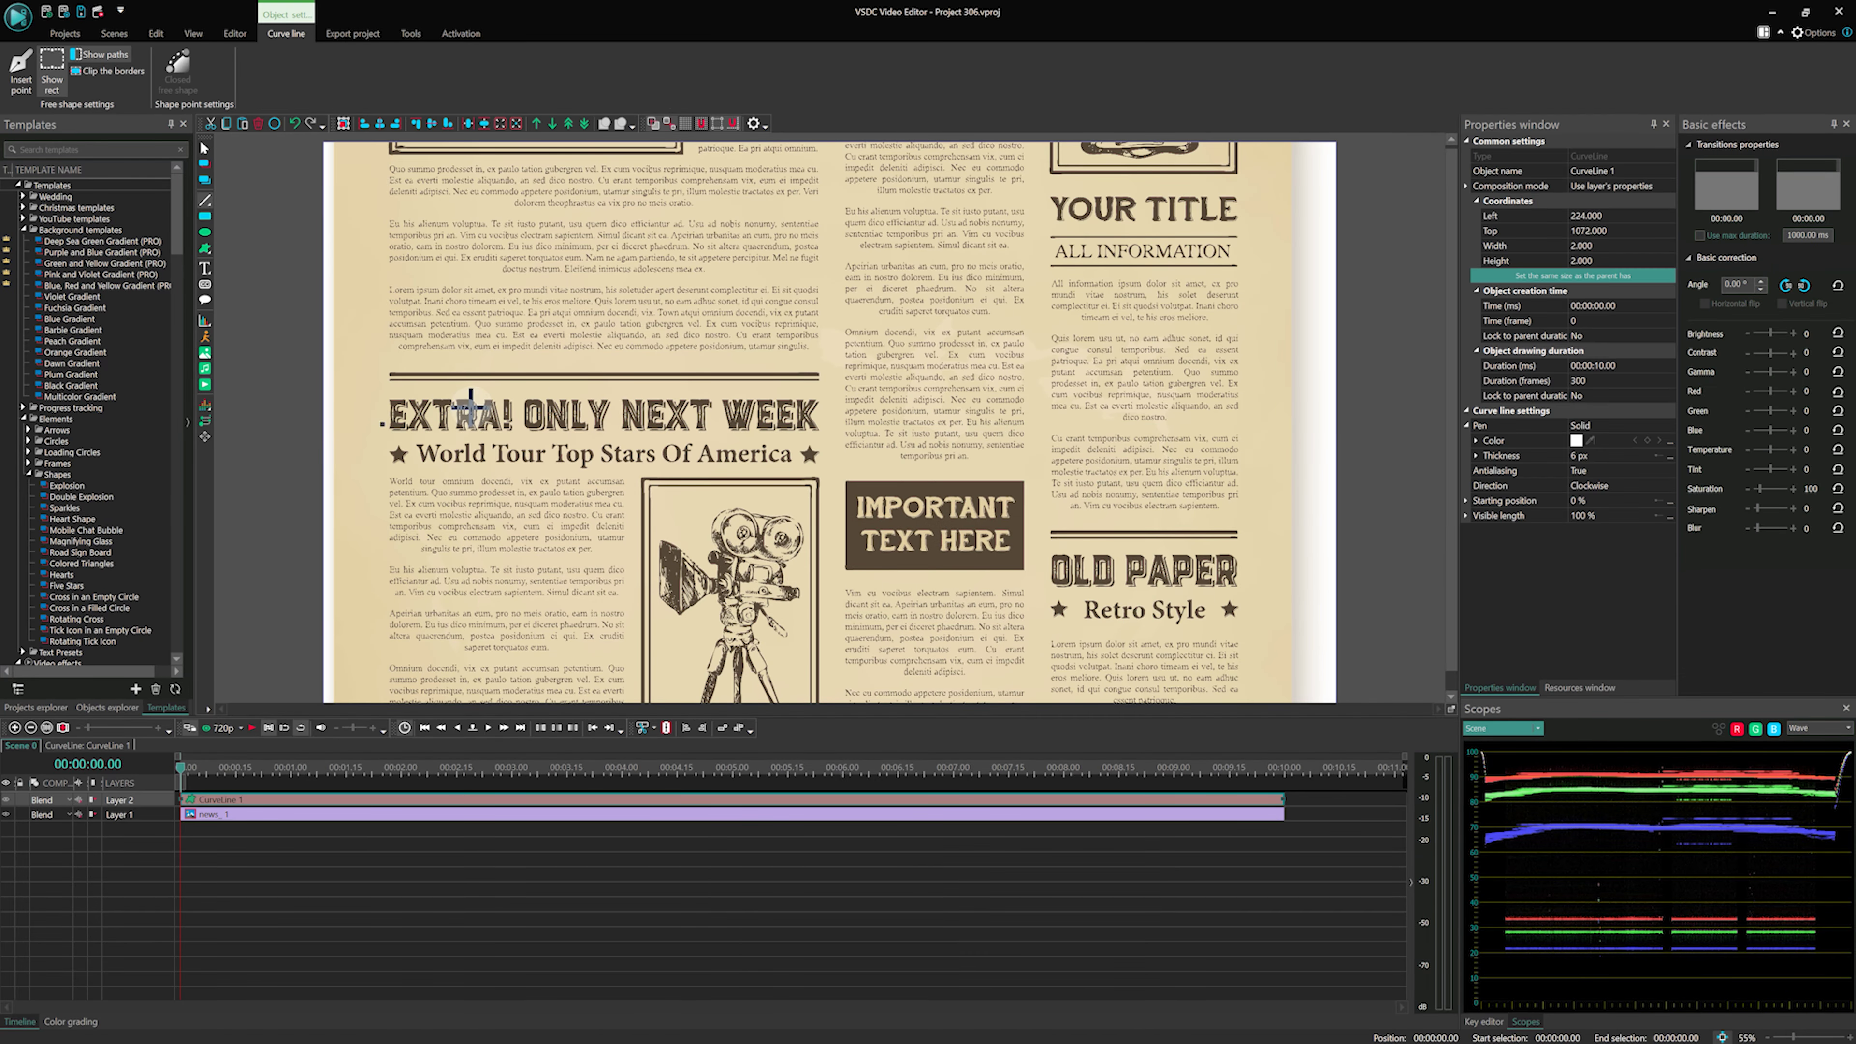
drag(481, 408, 590, 419)
click(676, 407)
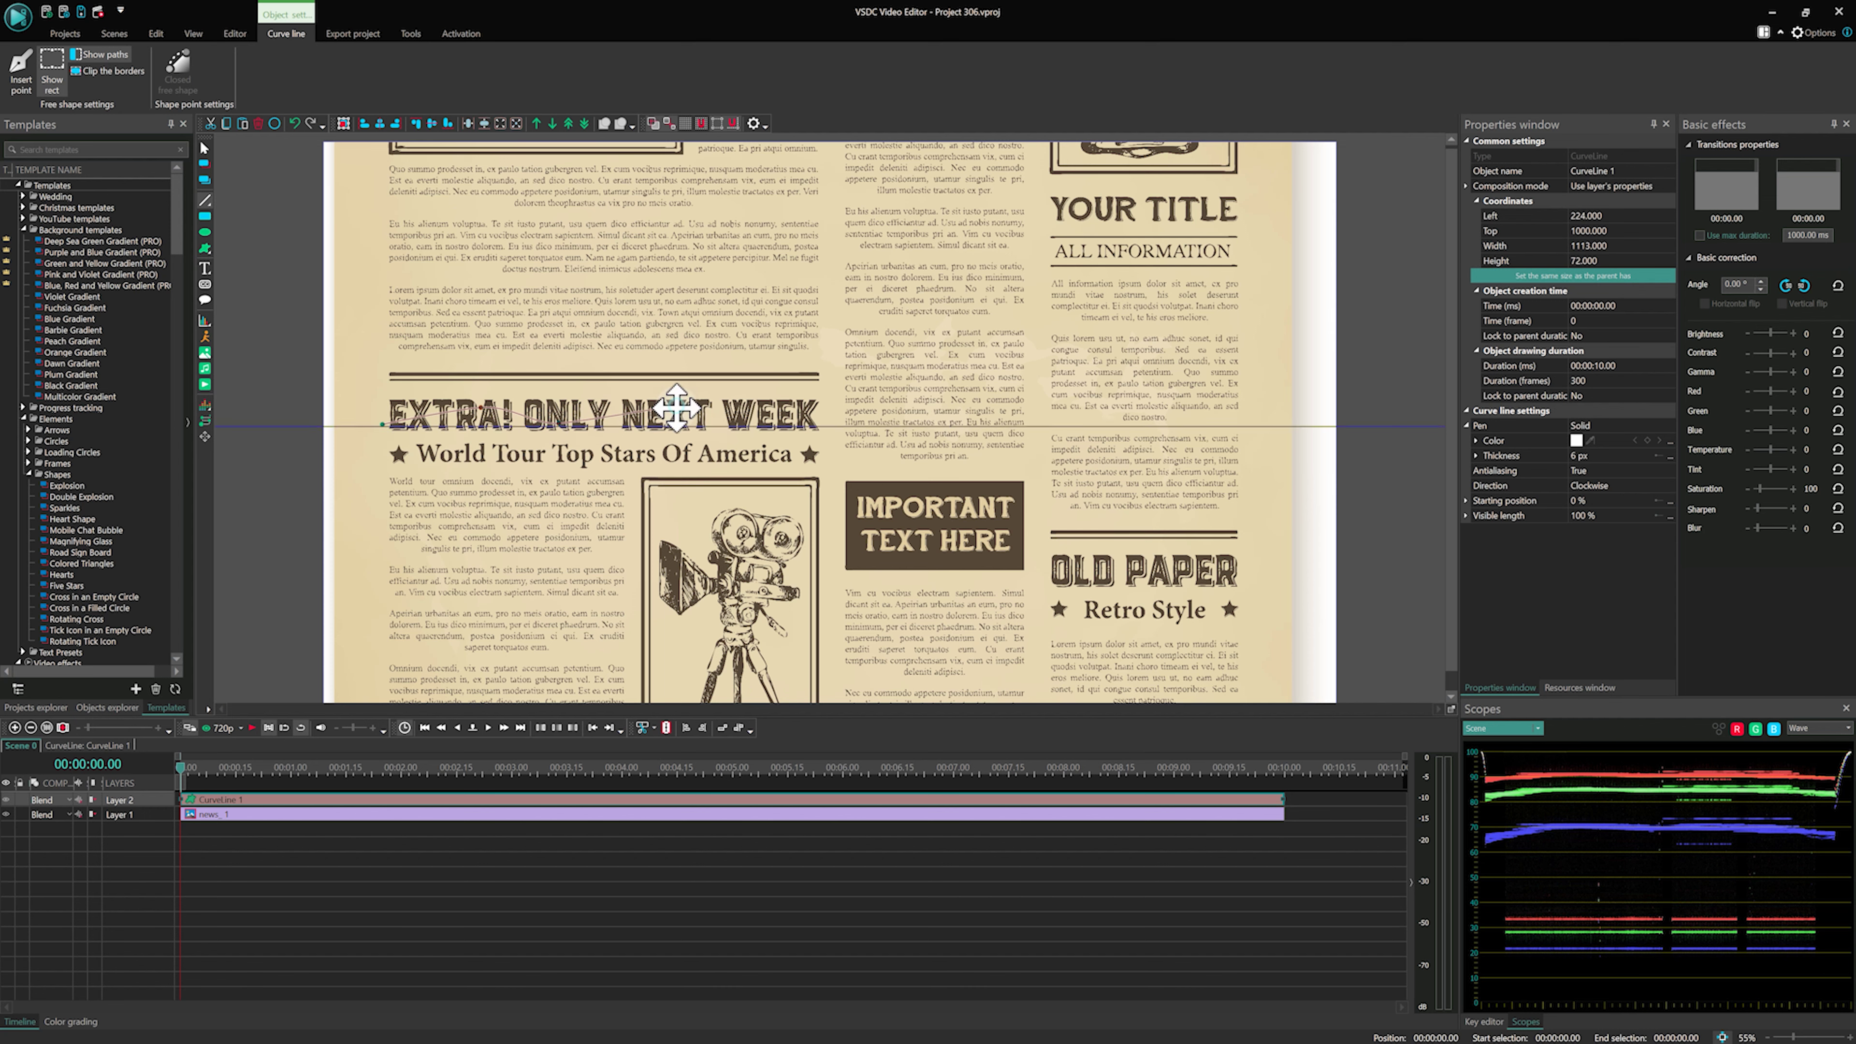
click(767, 427)
click(825, 407)
- Smooth the corner points of the curve line into a gentle wave along the headline
scroll(826, 407, up, 3)
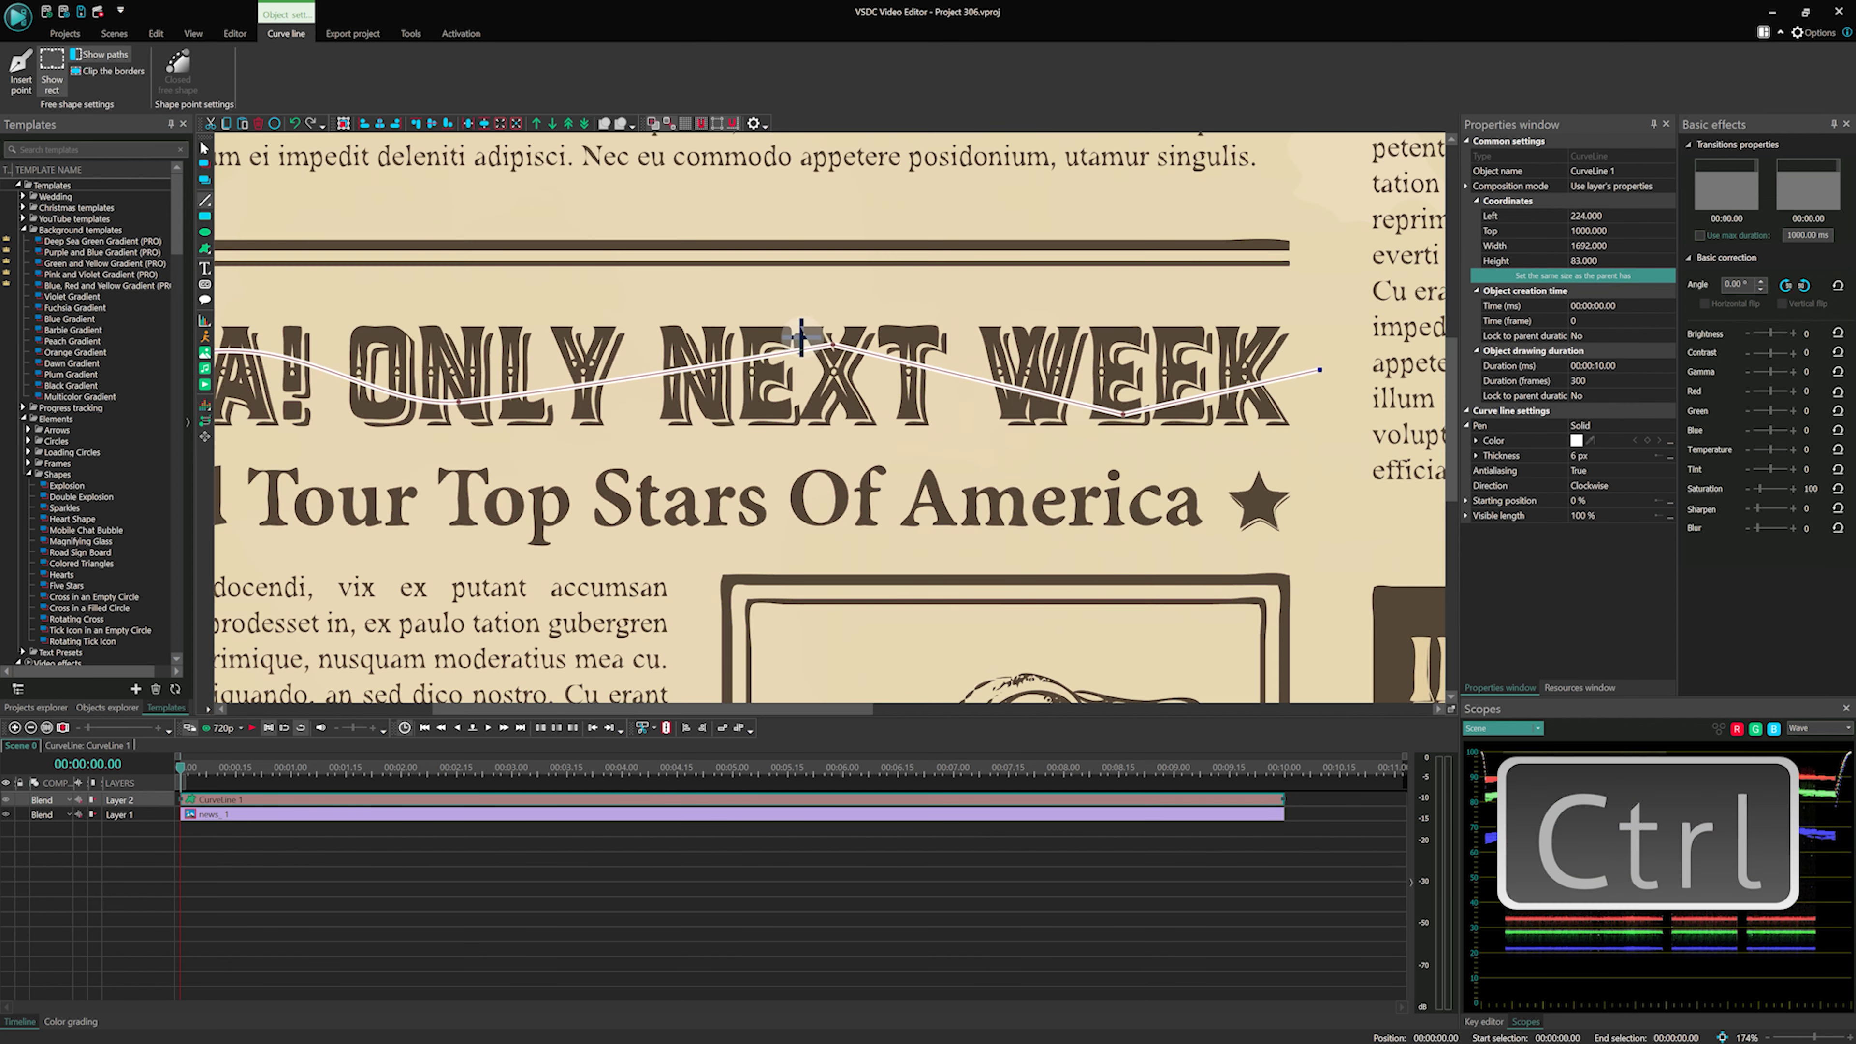
drag(834, 344, 961, 340)
mouse_move(1125, 414)
mouse_down()
mouse_move(1047, 403)
mouse_move(1173, 385)
mouse_move(1213, 400)
mouse_move(1148, 415)
mouse_move(1119, 385)
mouse_up()
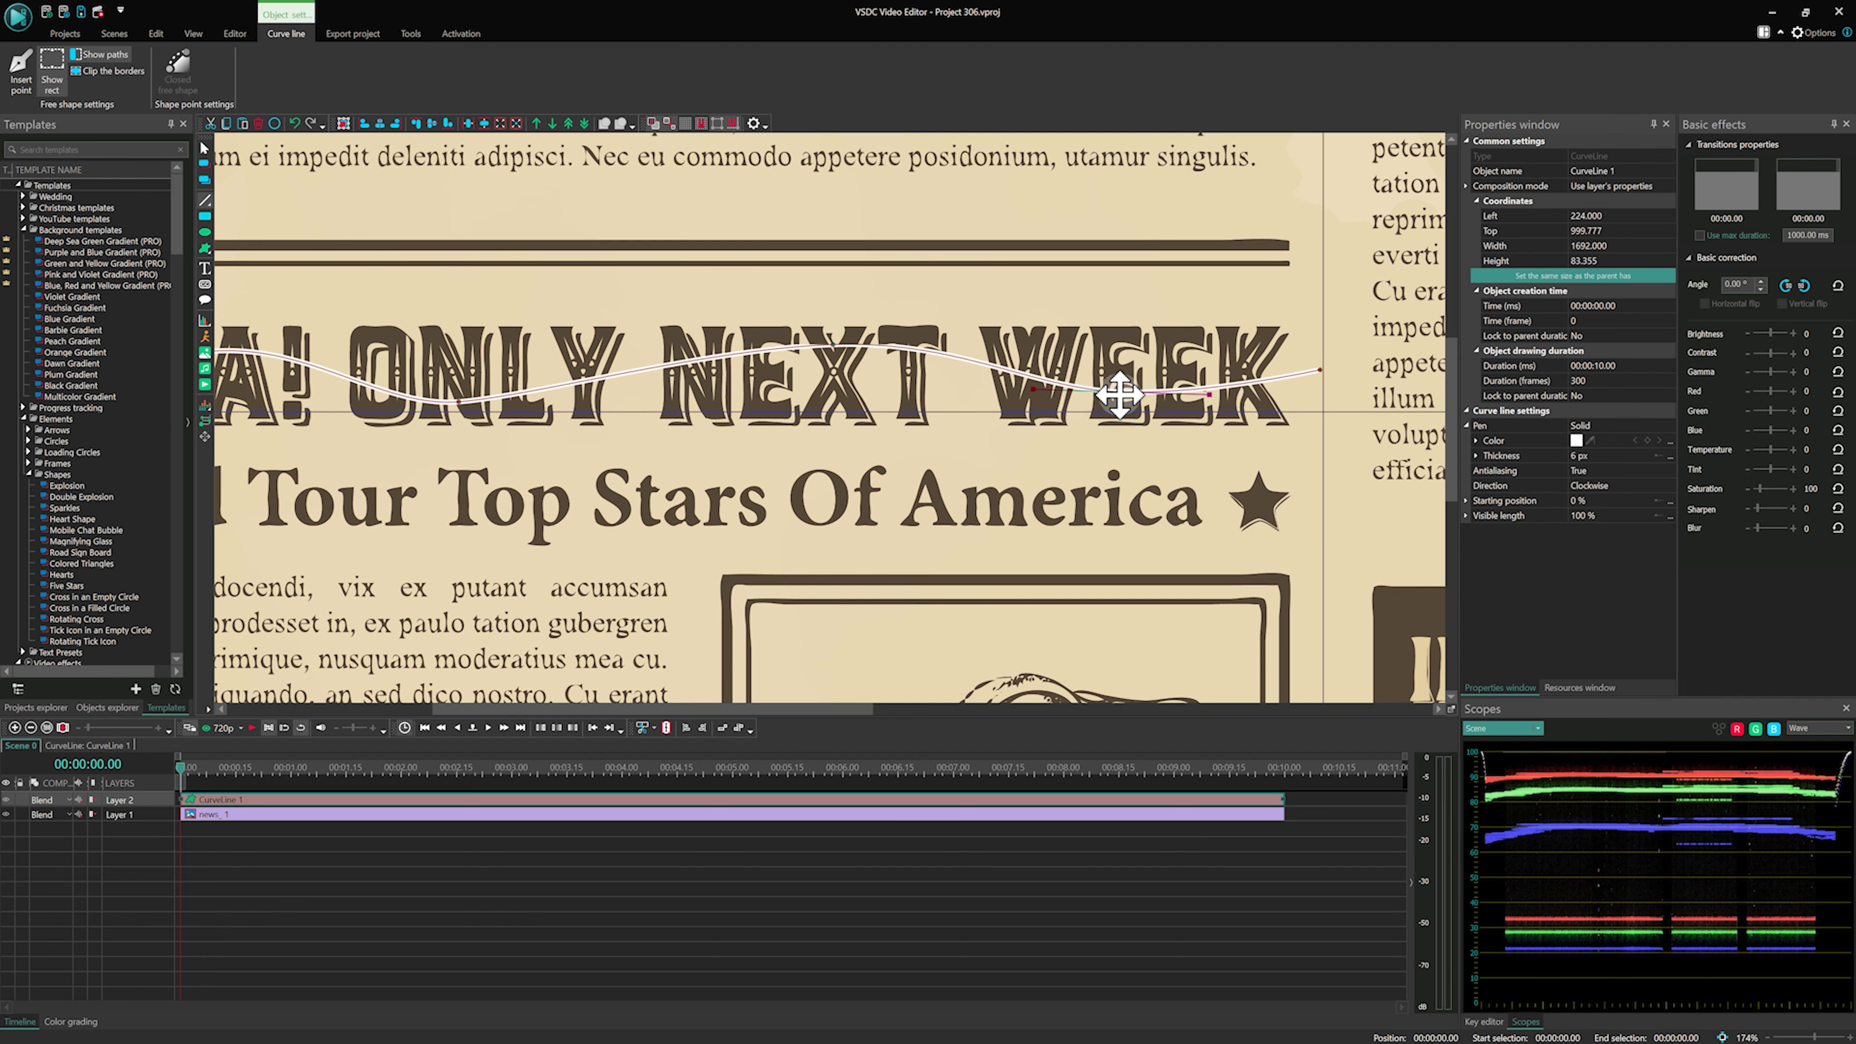
drag(837, 708, 650, 691)
drag(996, 400, 996, 380)
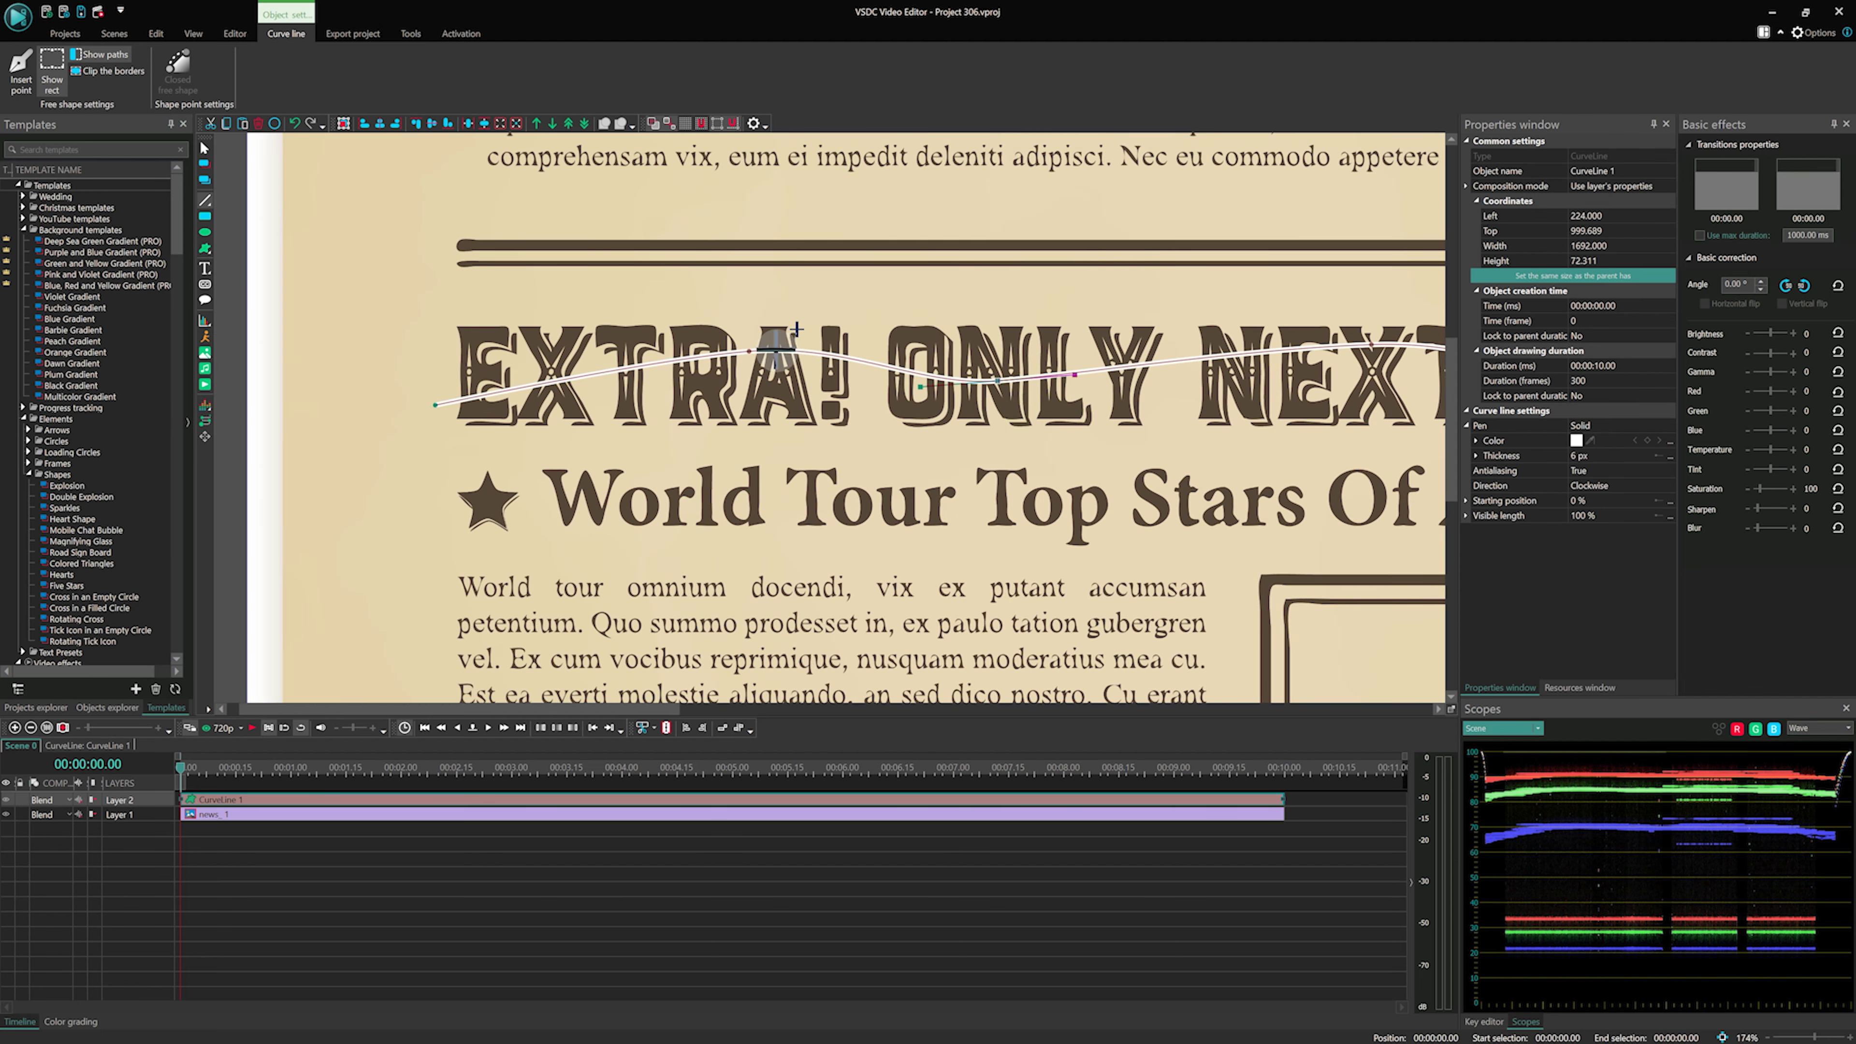
drag(750, 351, 748, 368)
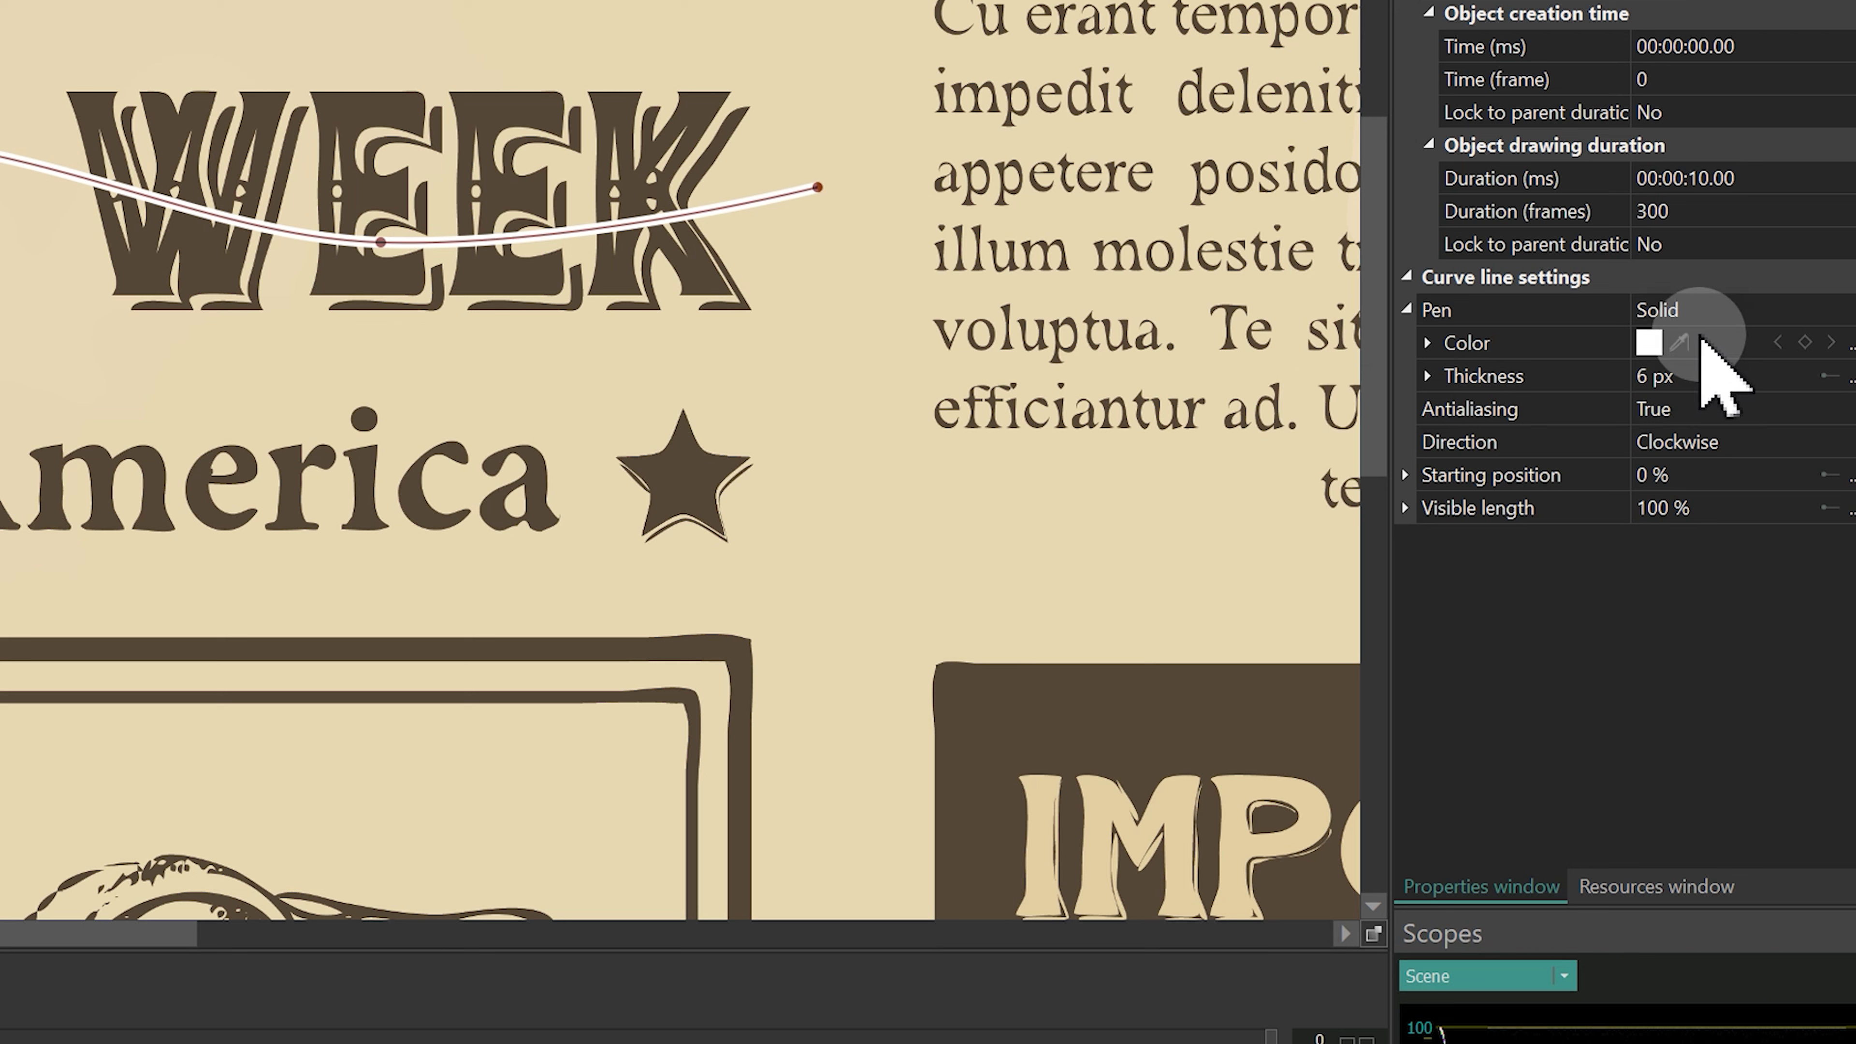
- Set the curve line's pen color to yellow (#FFFF00)
click(1576, 441)
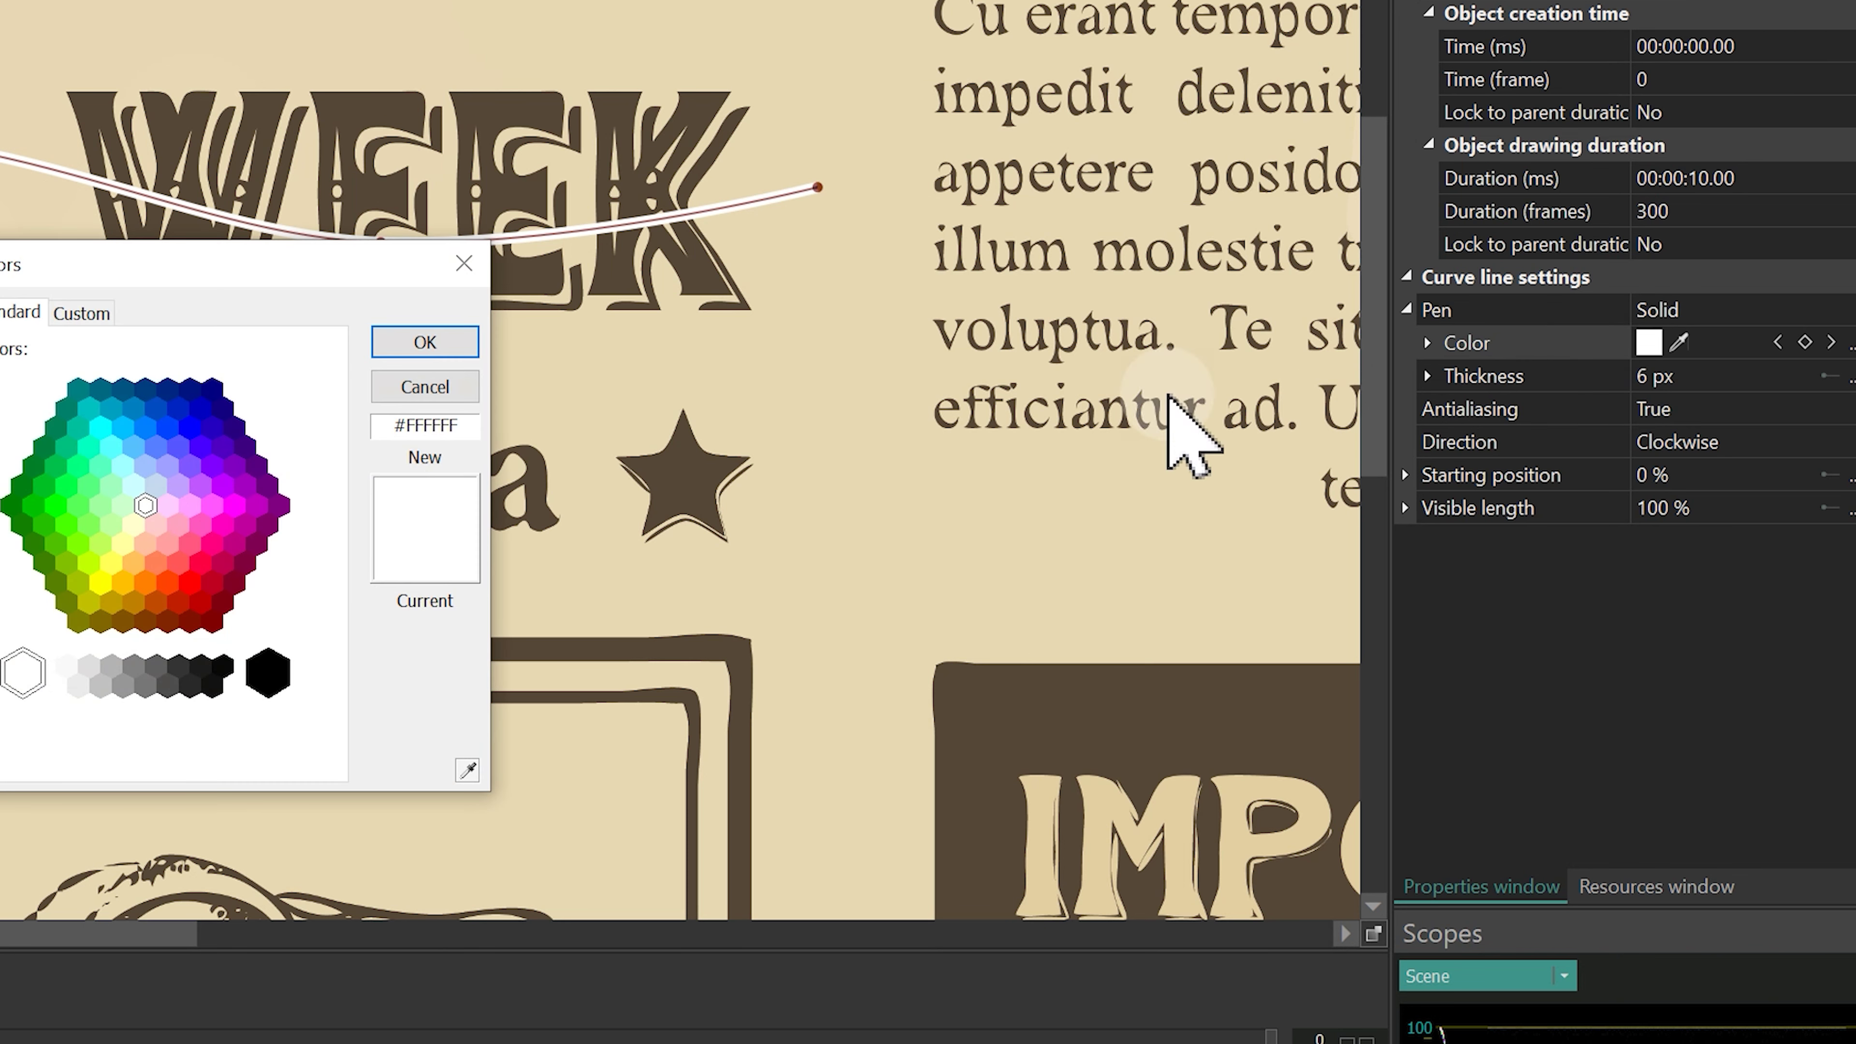
click(101, 583)
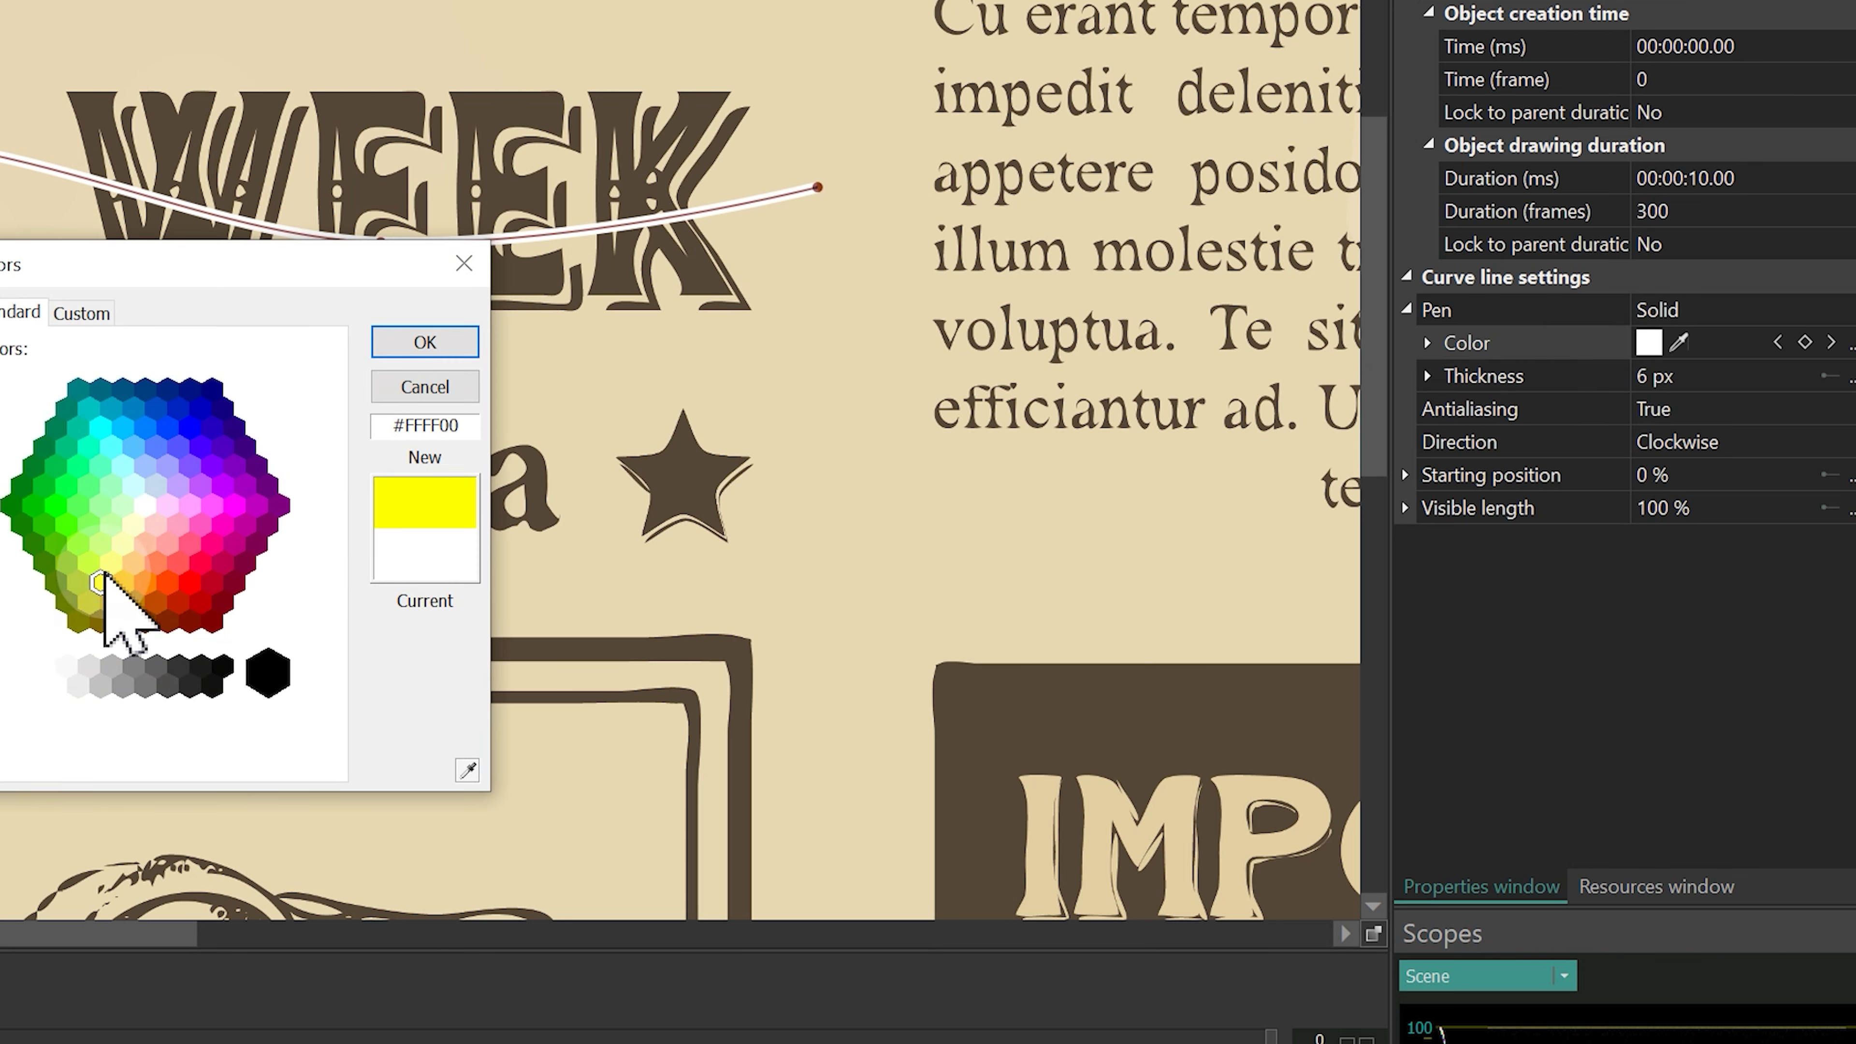
click(409, 343)
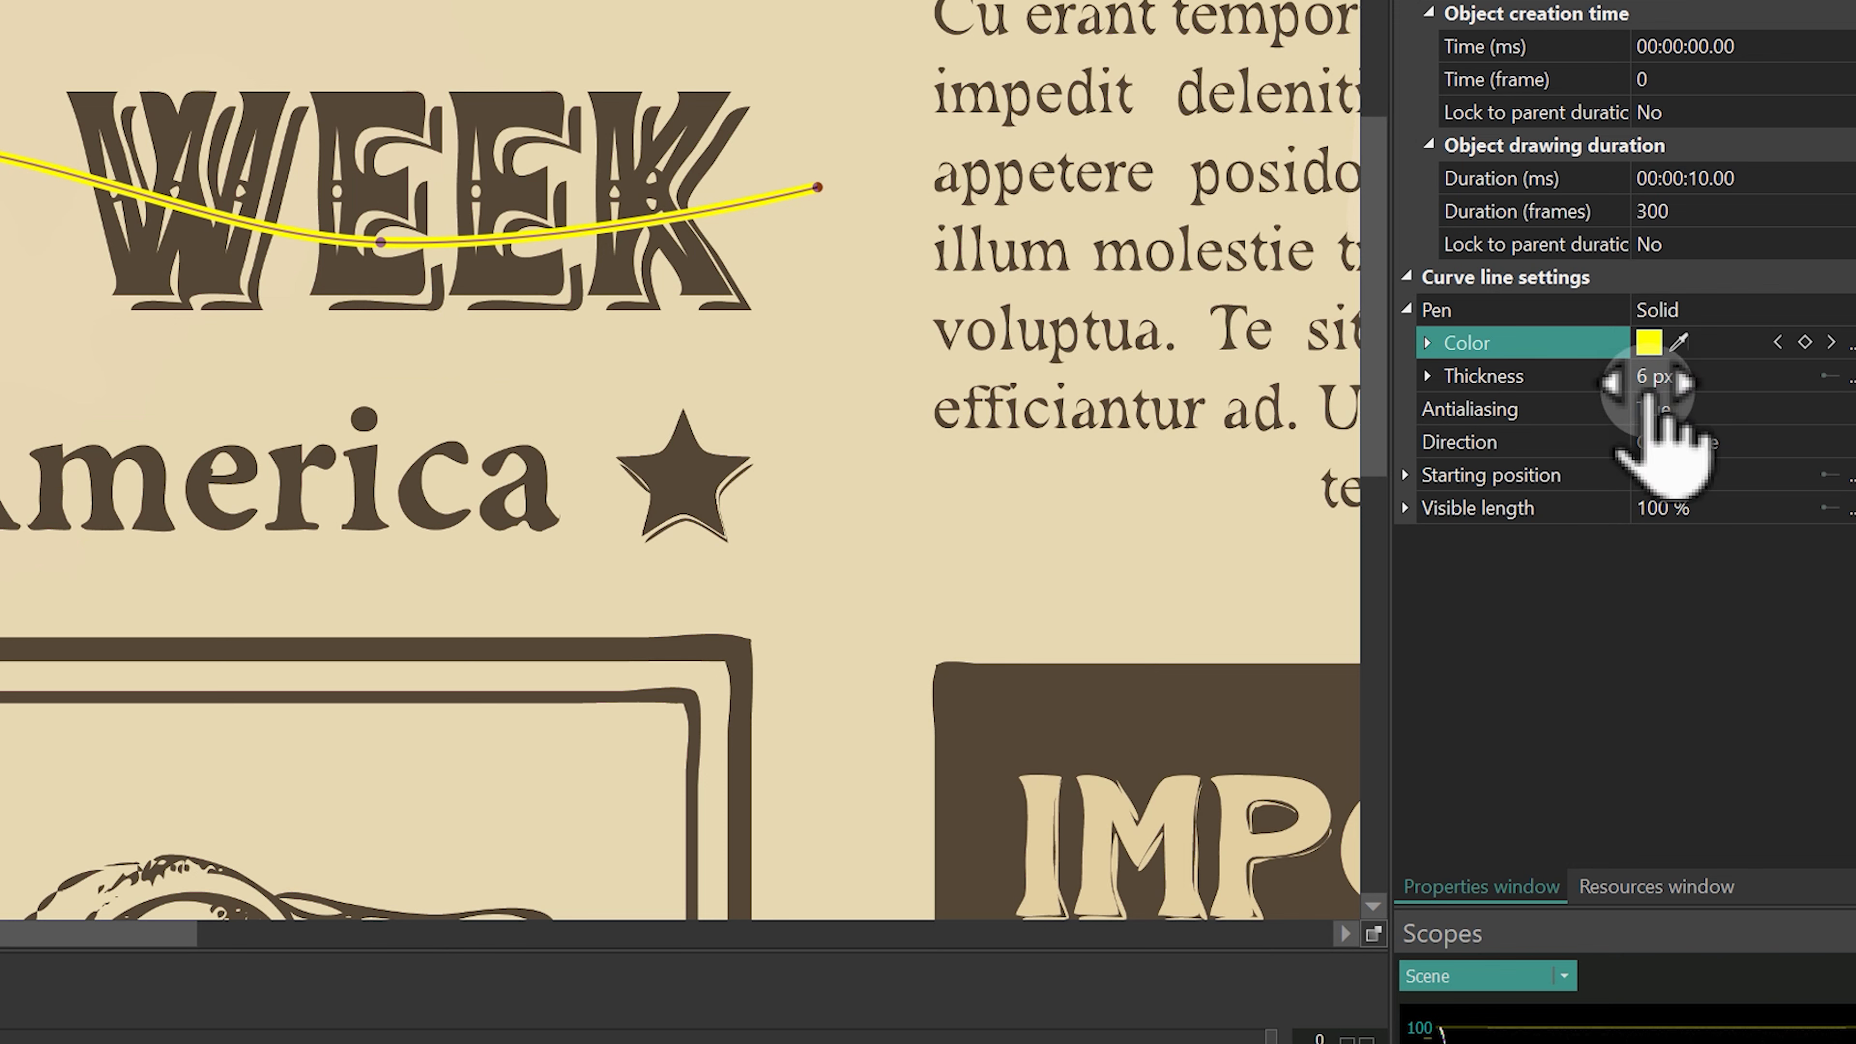
- Increase the curve line's thickness to 75 px, 120 px and finally 140 px to cover the headline
click(1569, 376)
text(7)
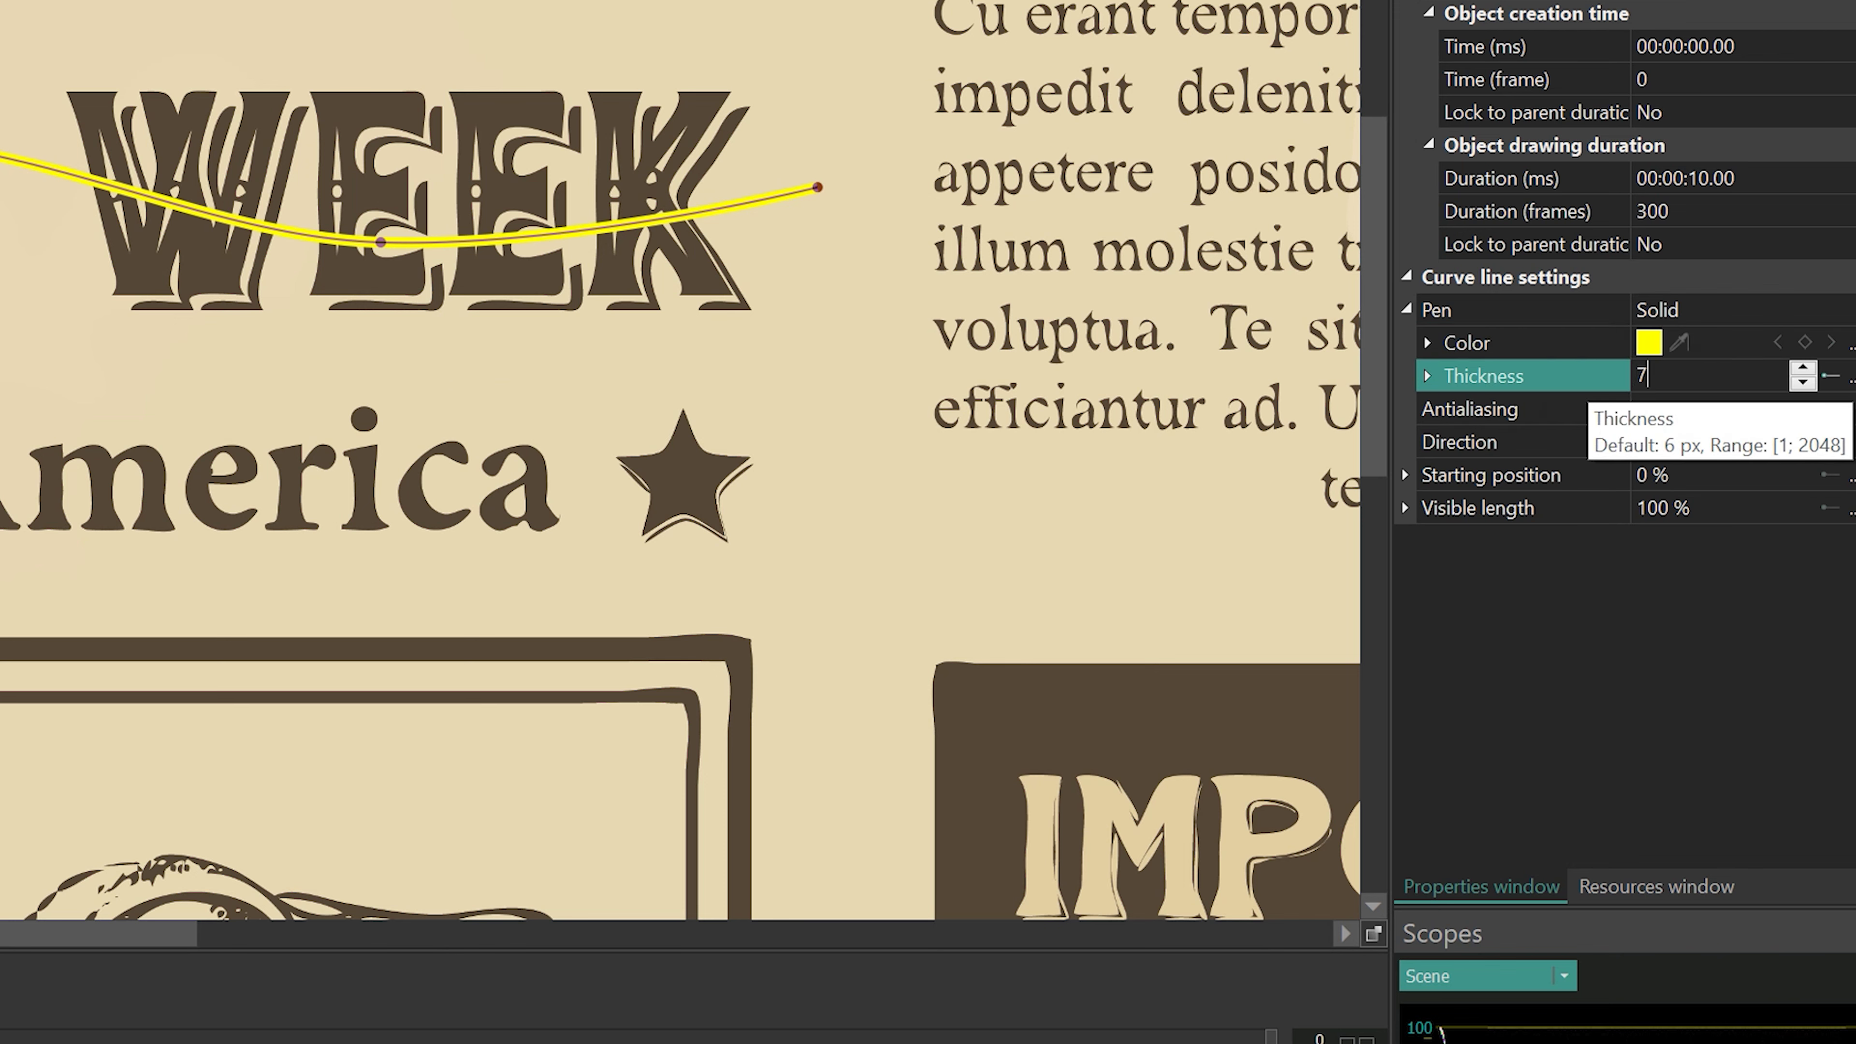
text(5)
key(Return)
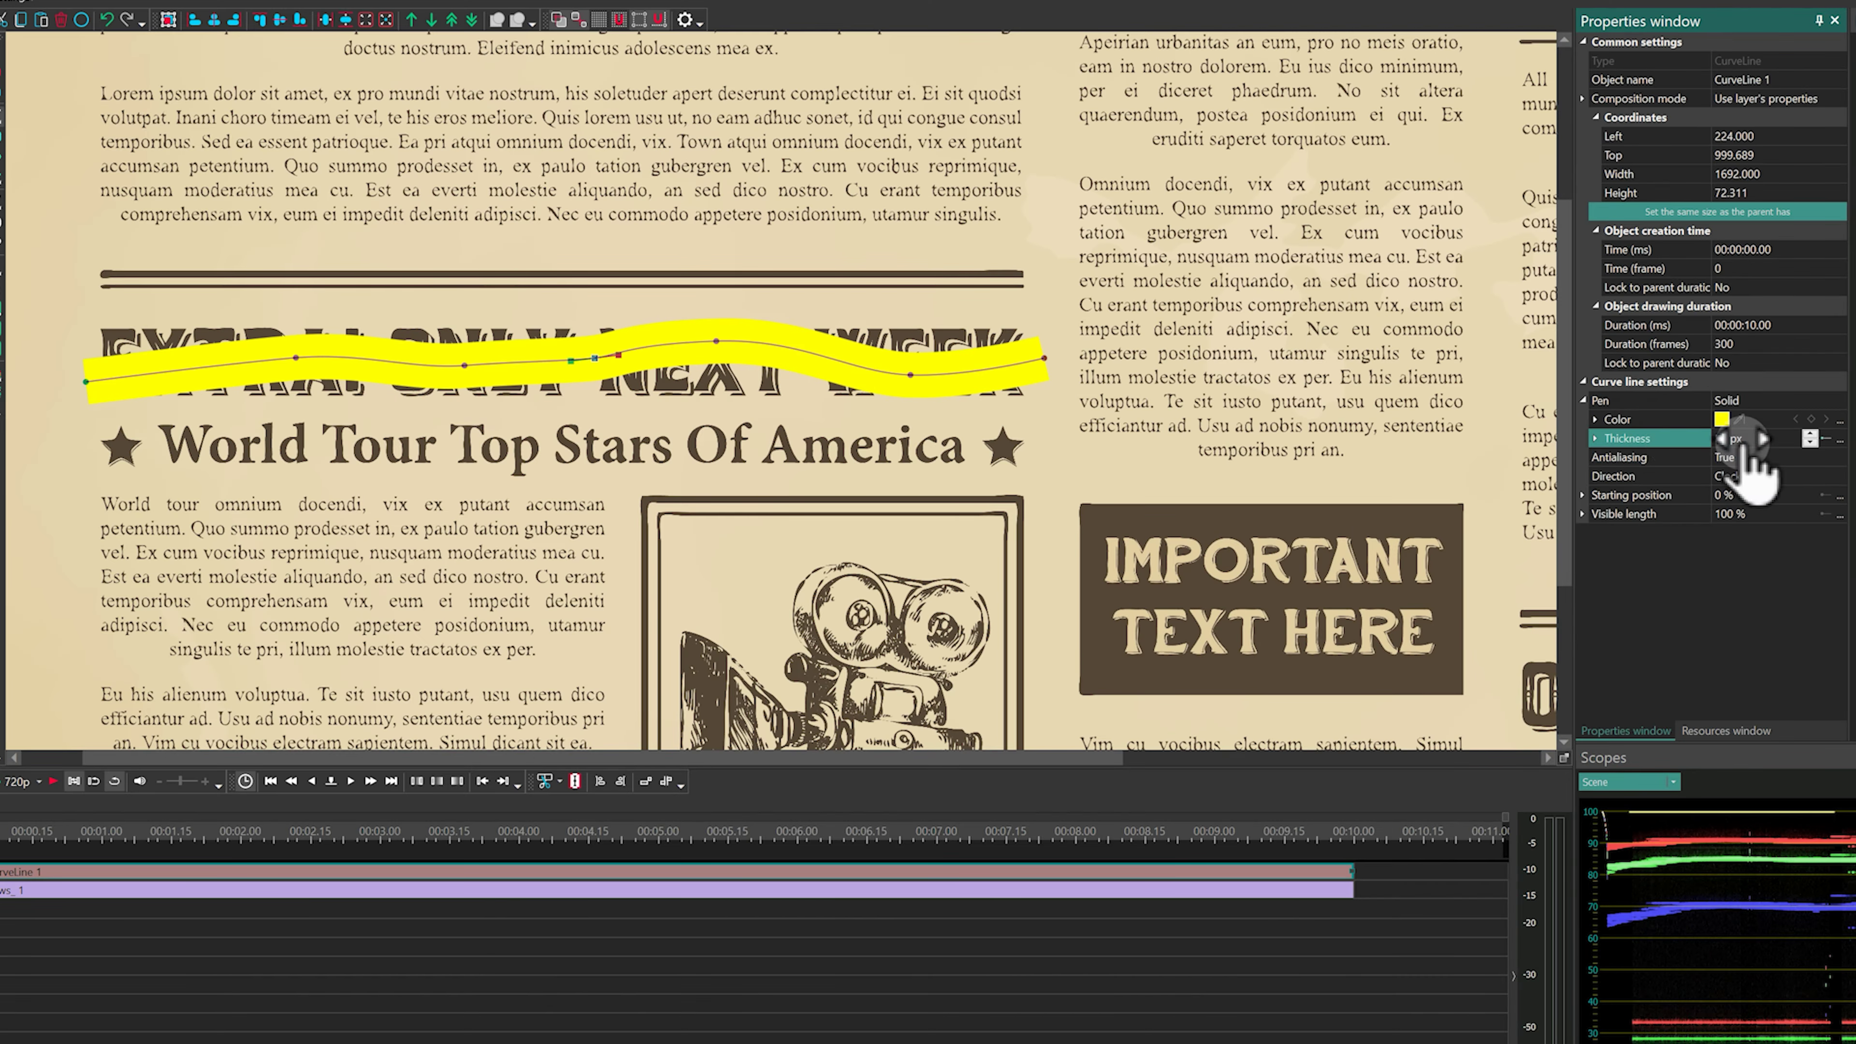
text(20)
key(Return)
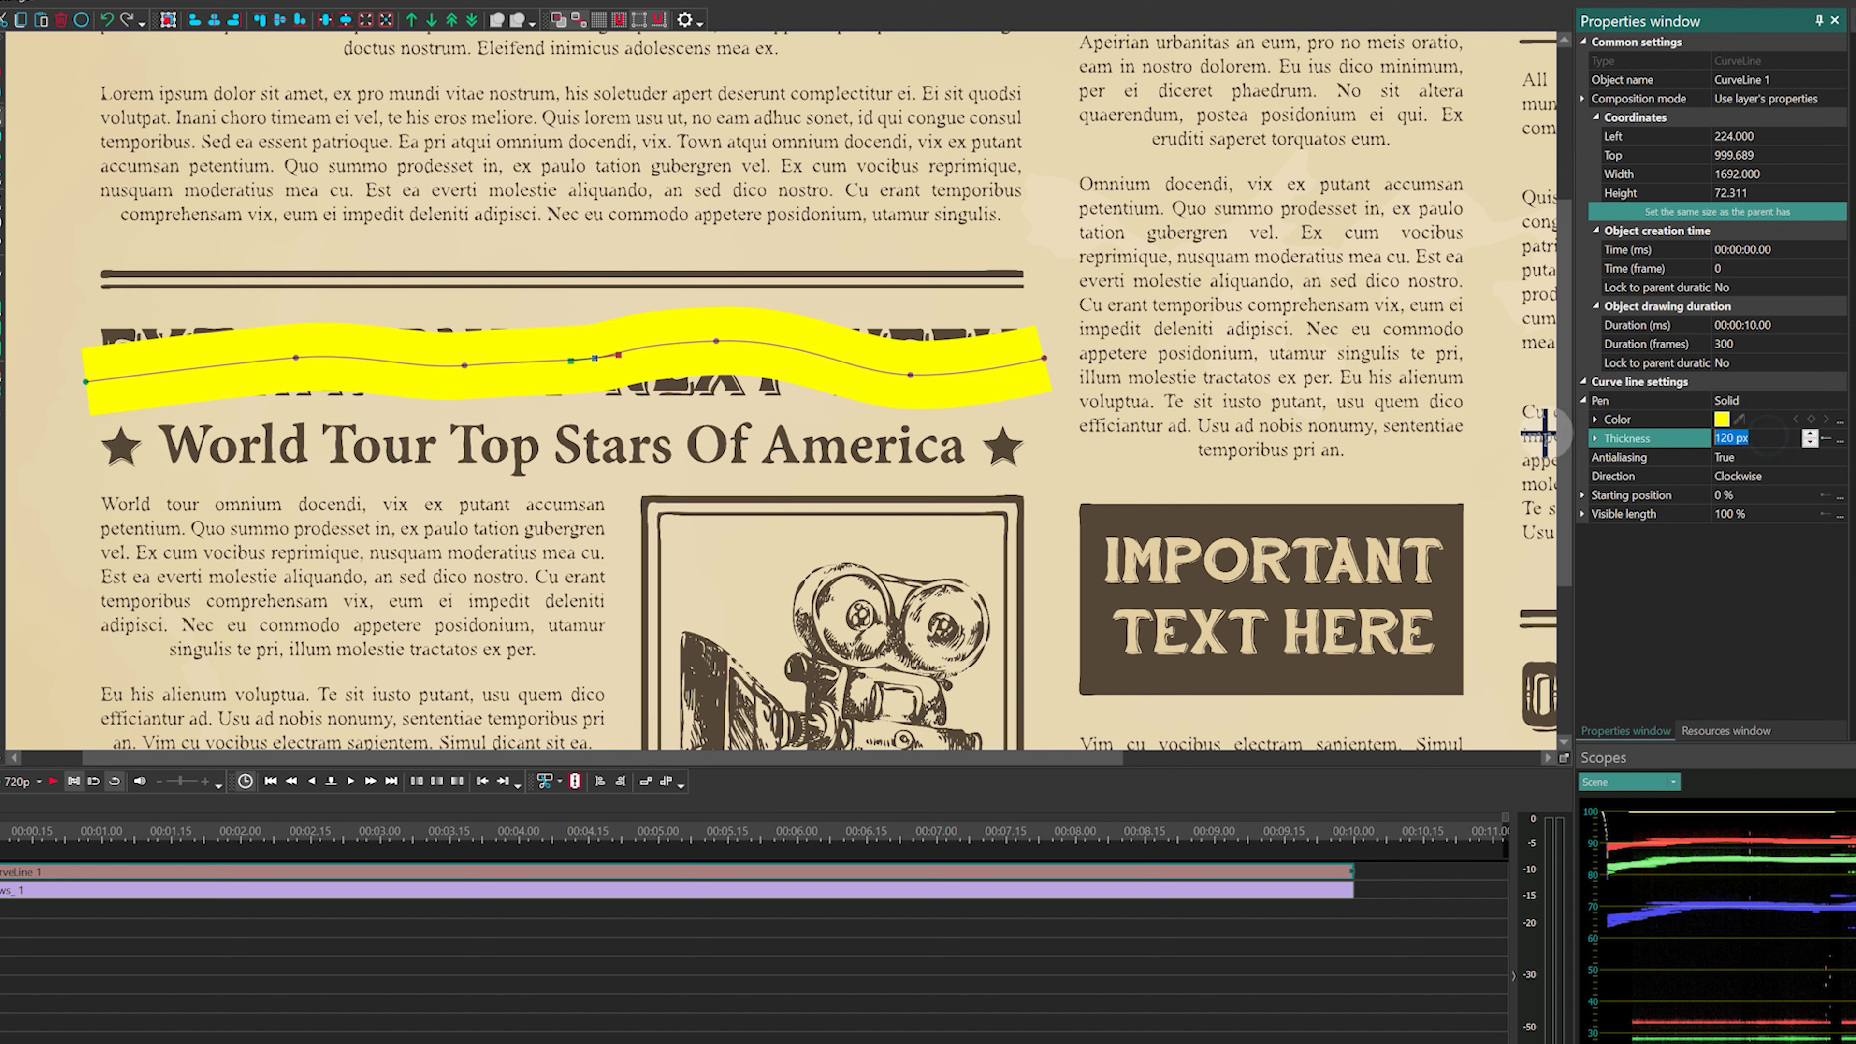
text(140)
key(Return)
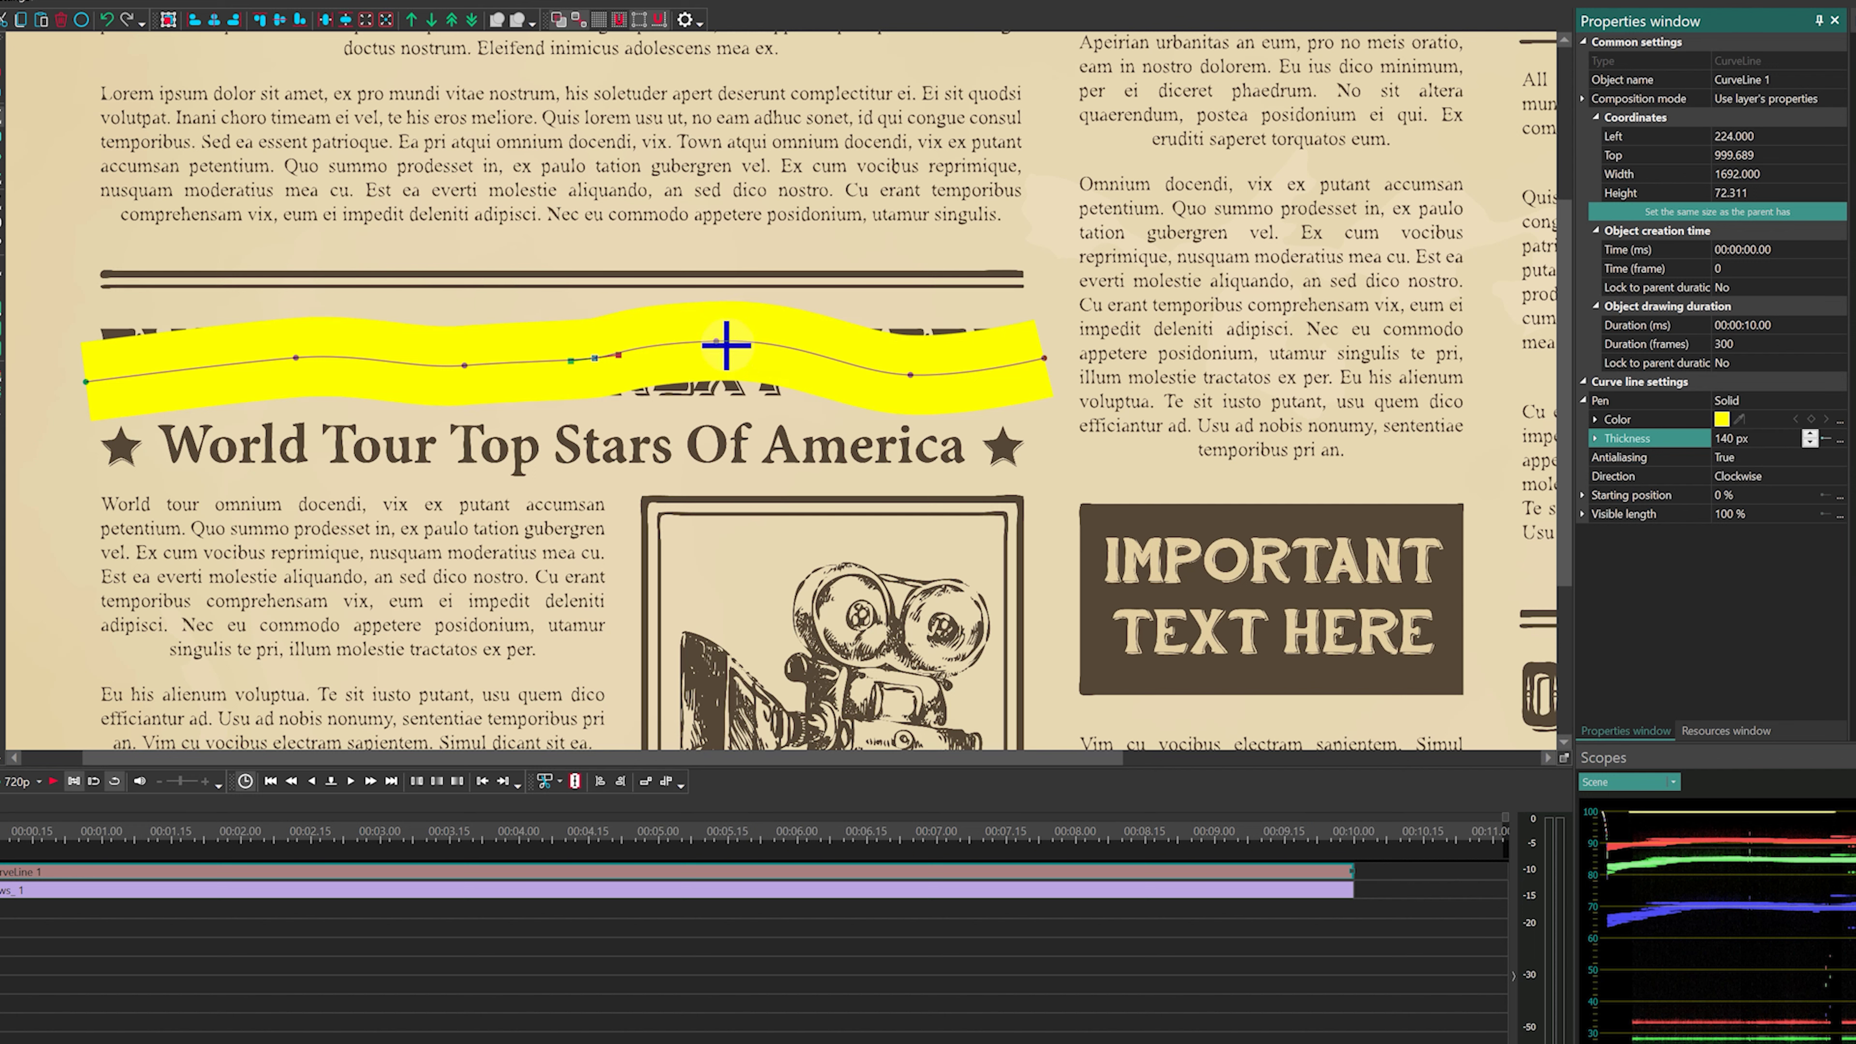
- Adjust the curve line's points to flatten the wave so the yellow stroke covers the whole headline
drag(715, 341, 723, 358)
drag(911, 374, 914, 365)
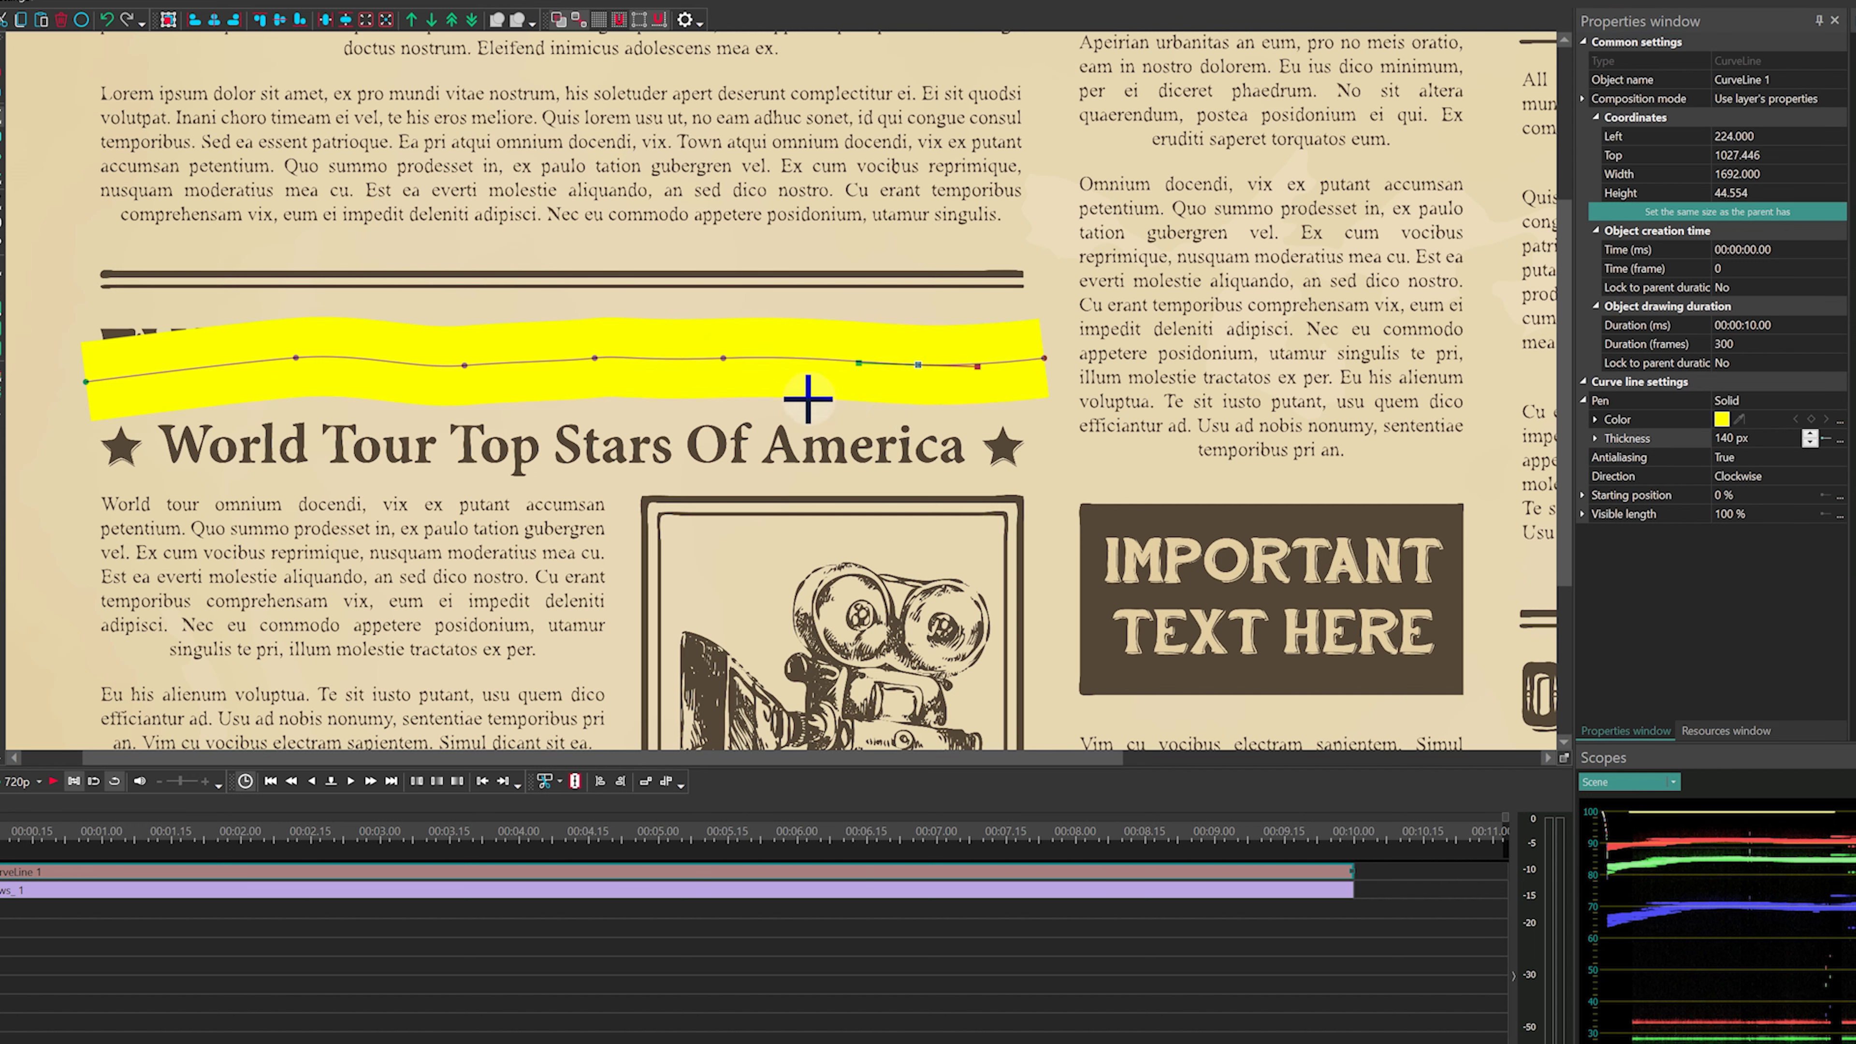
drag(78, 382, 75, 373)
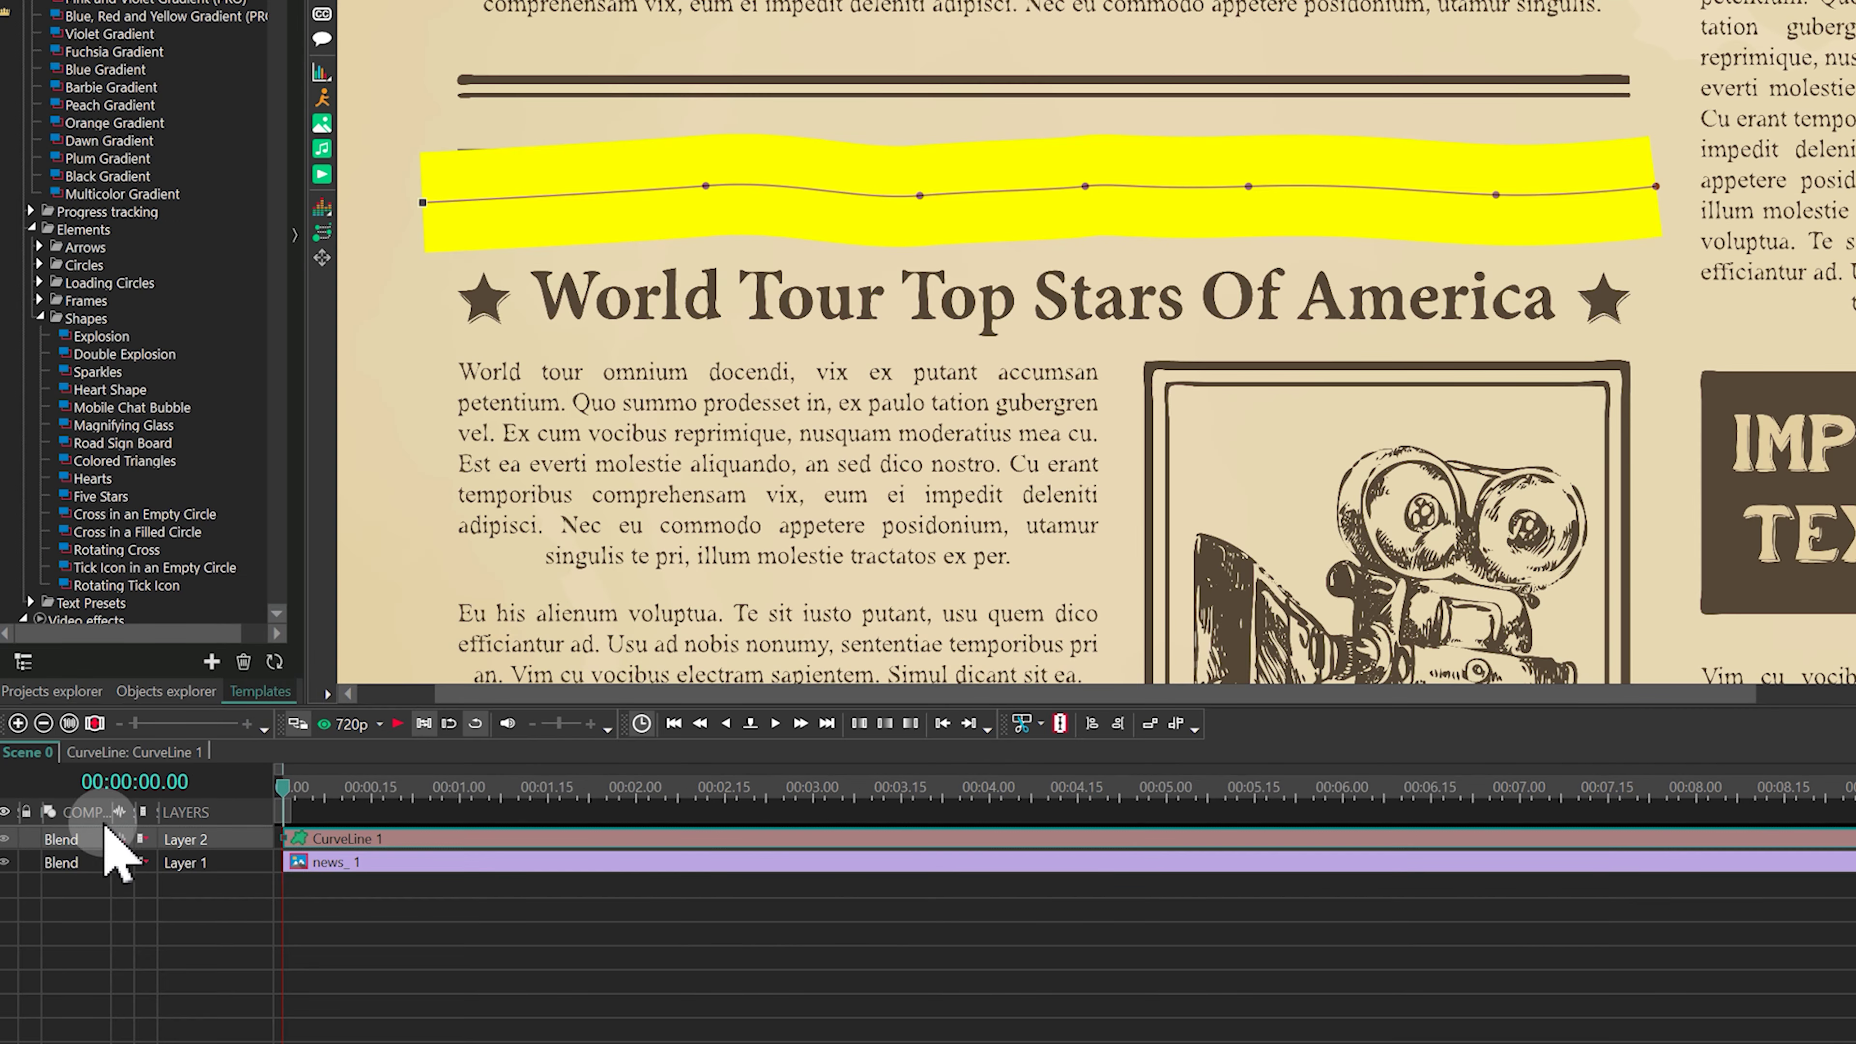
- Change the composition mode of the curve line's layer (Layer 2) to Multiply
click(76, 840)
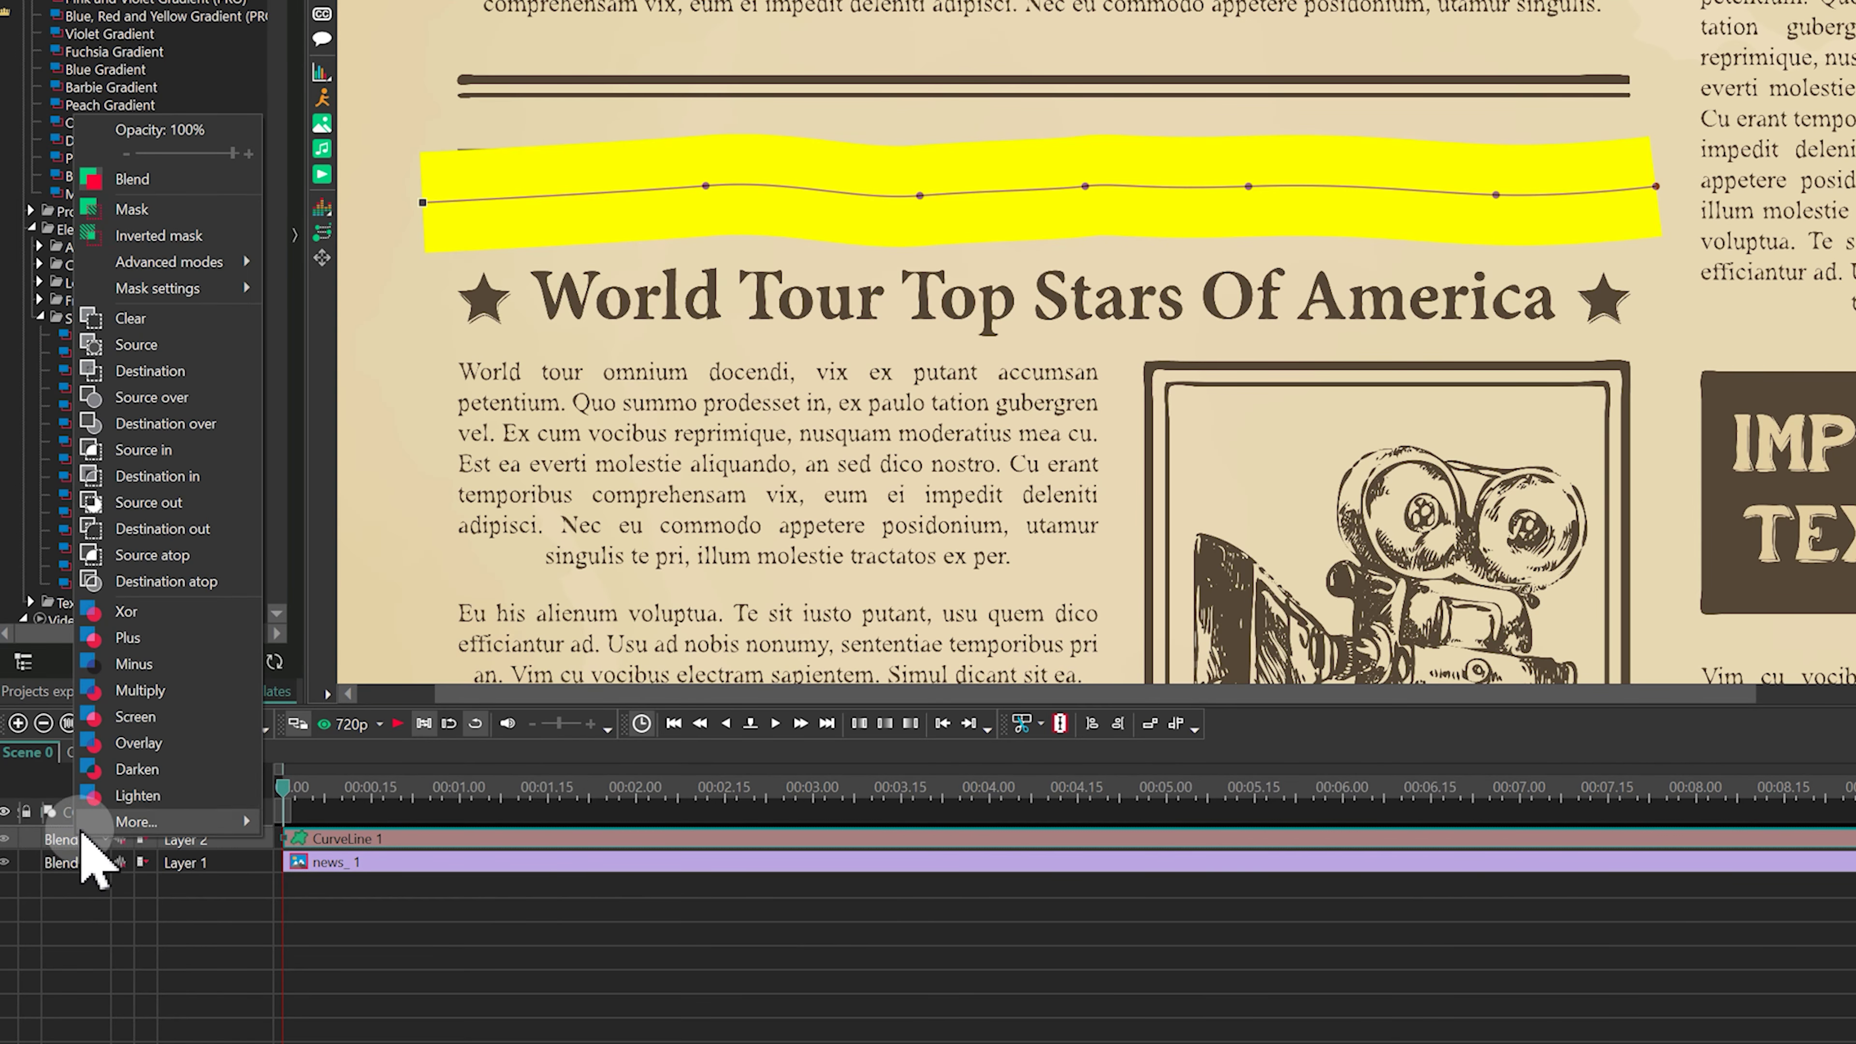
click(173, 694)
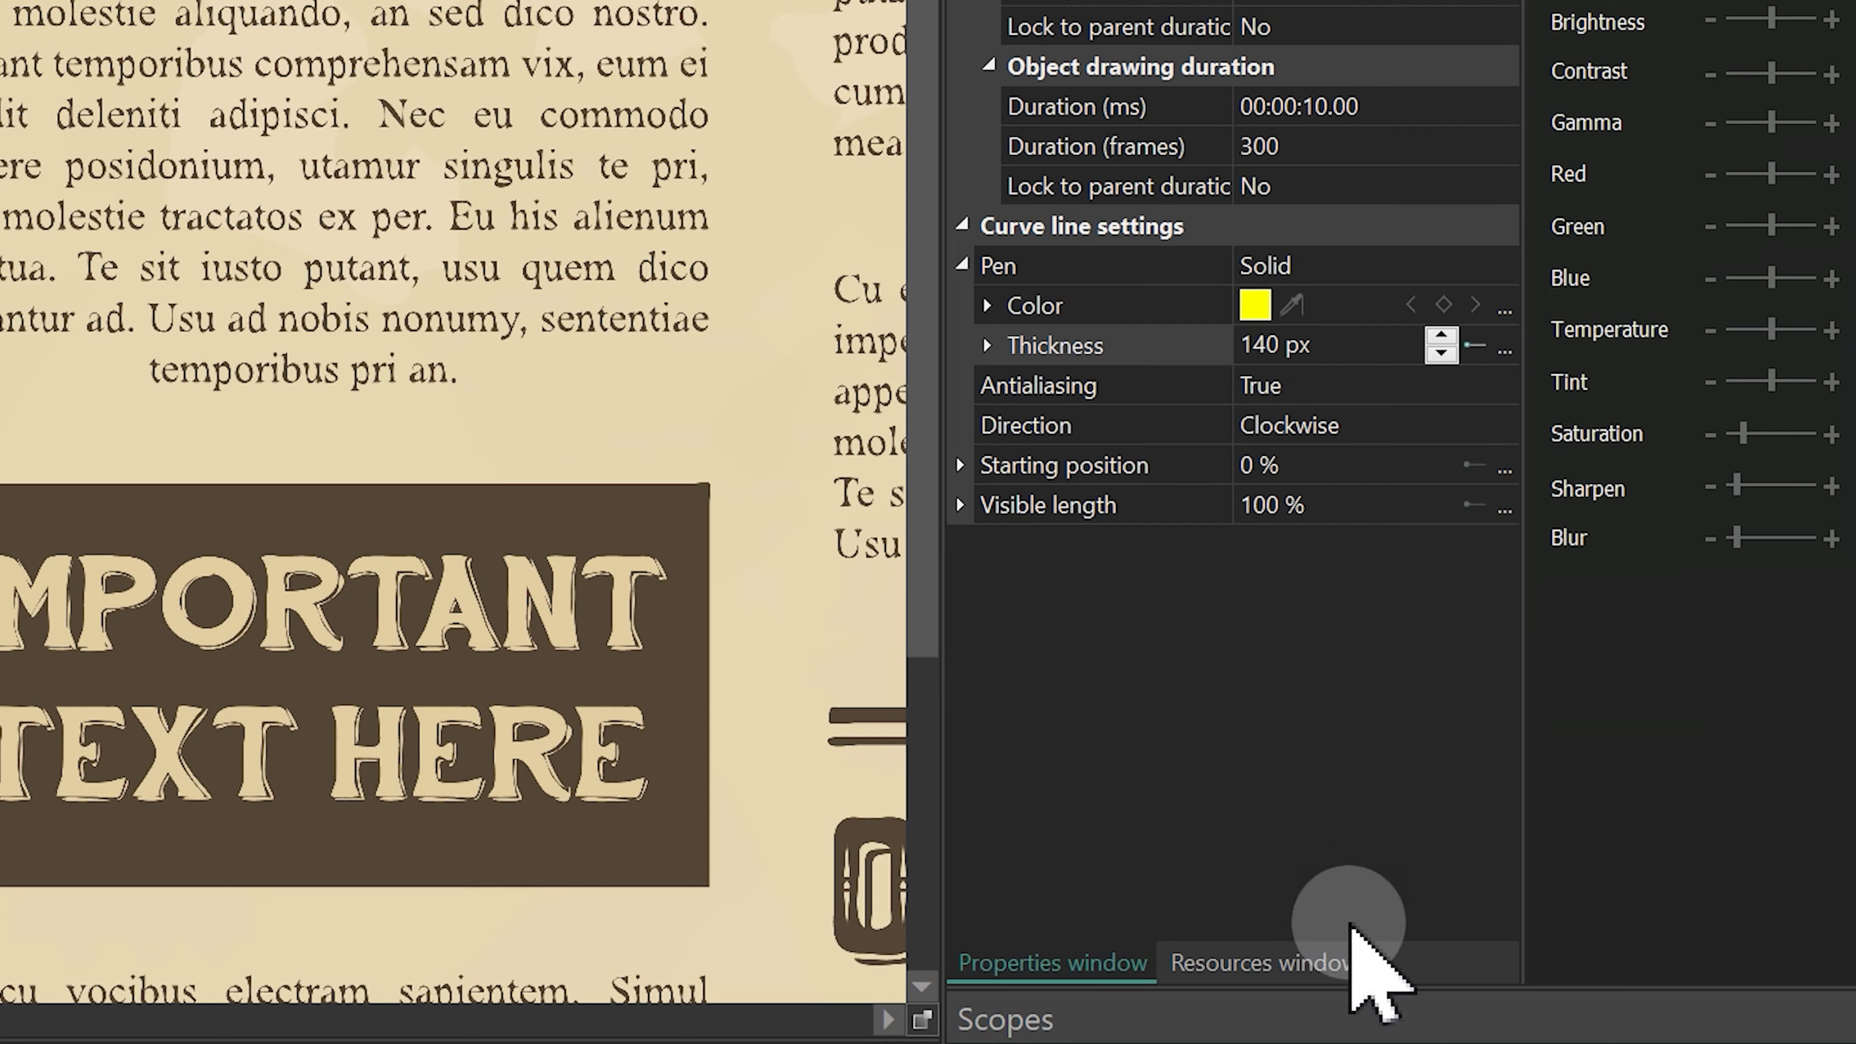
- Add a keyframe at 00:00:02.03 with a value of 100% to the curve line's Visible length
click(1667, 517)
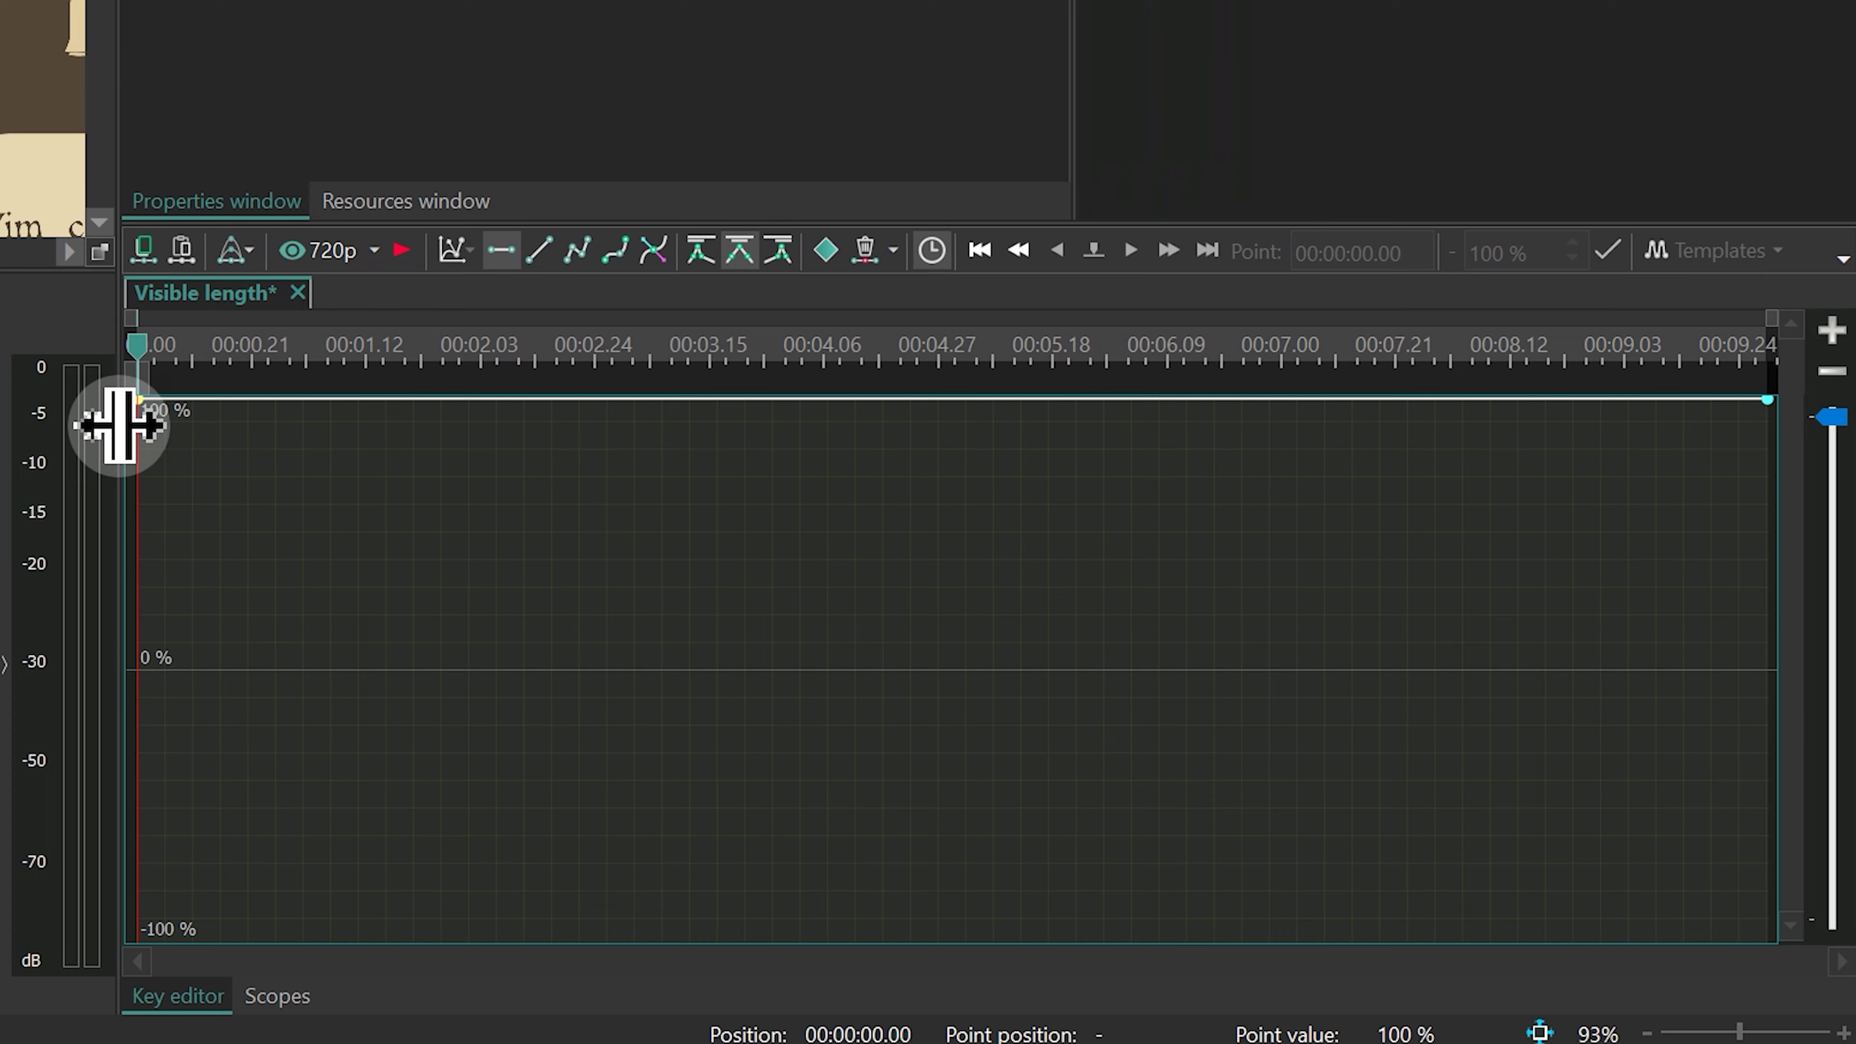
drag(119, 426, 58, 426)
click(433, 344)
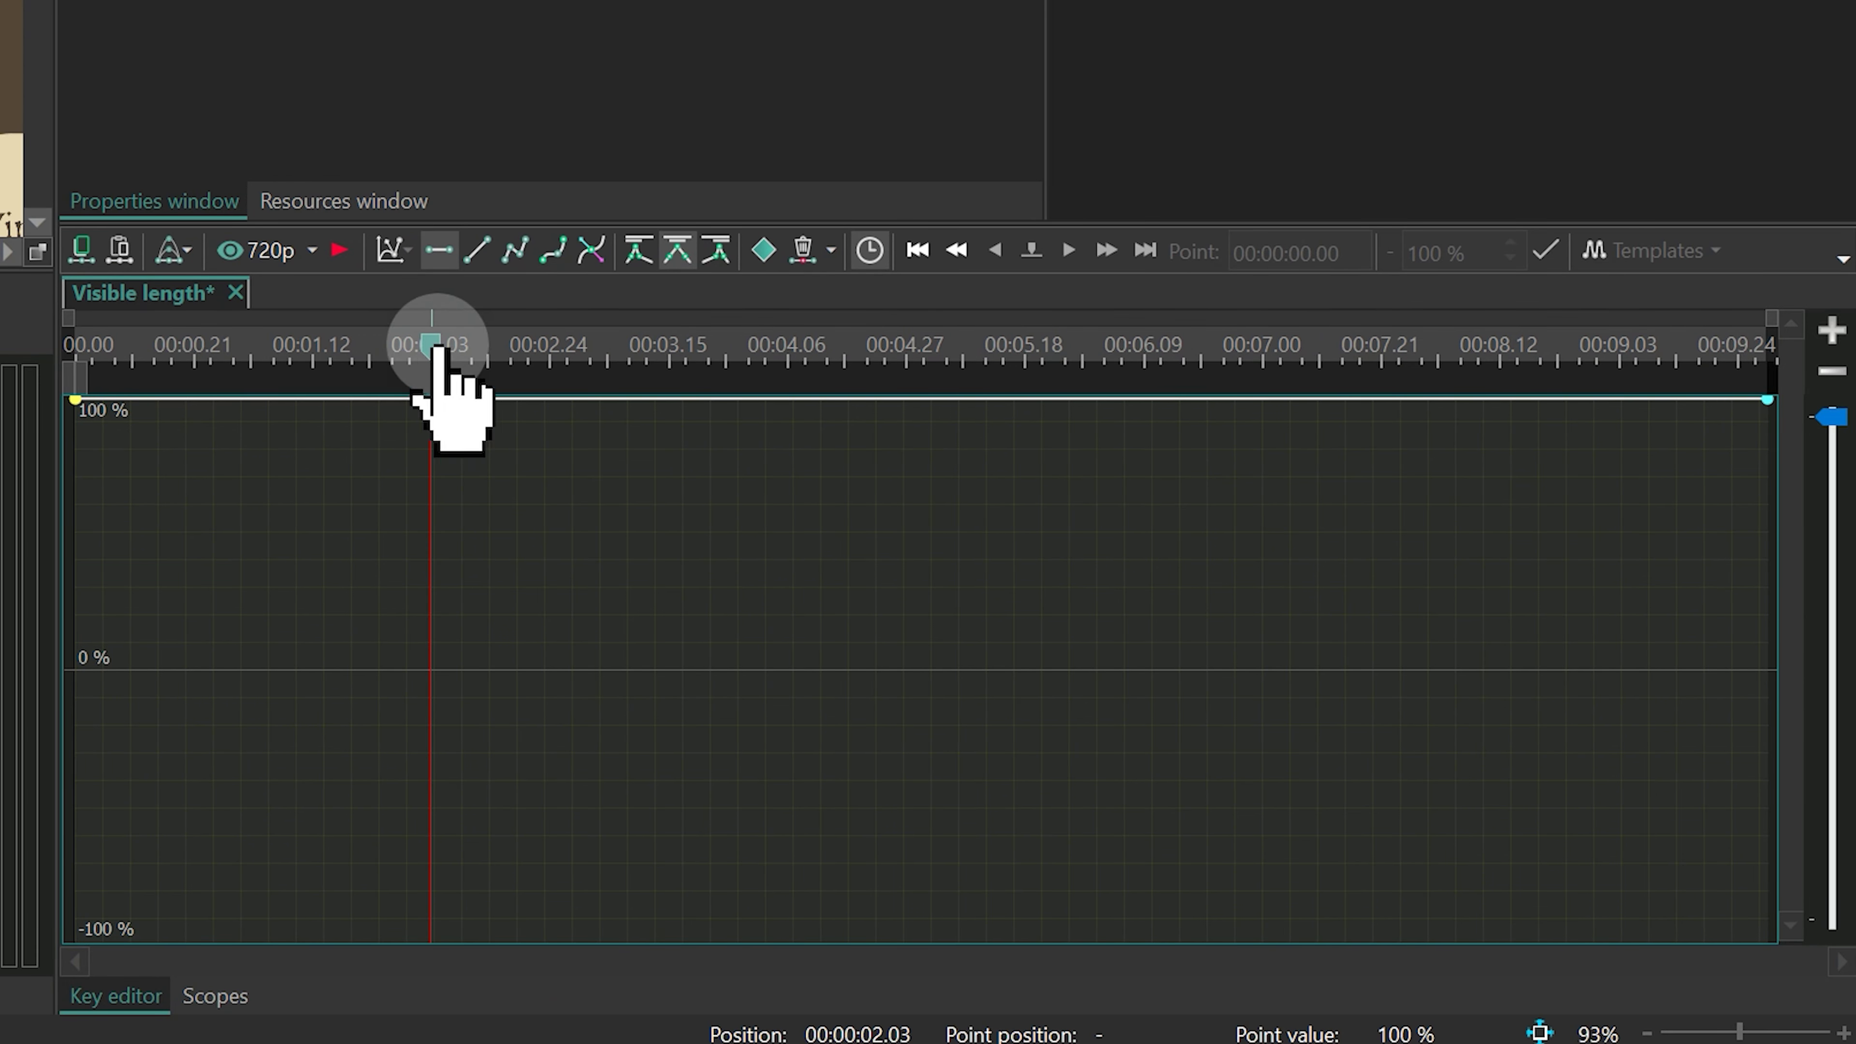
click(763, 250)
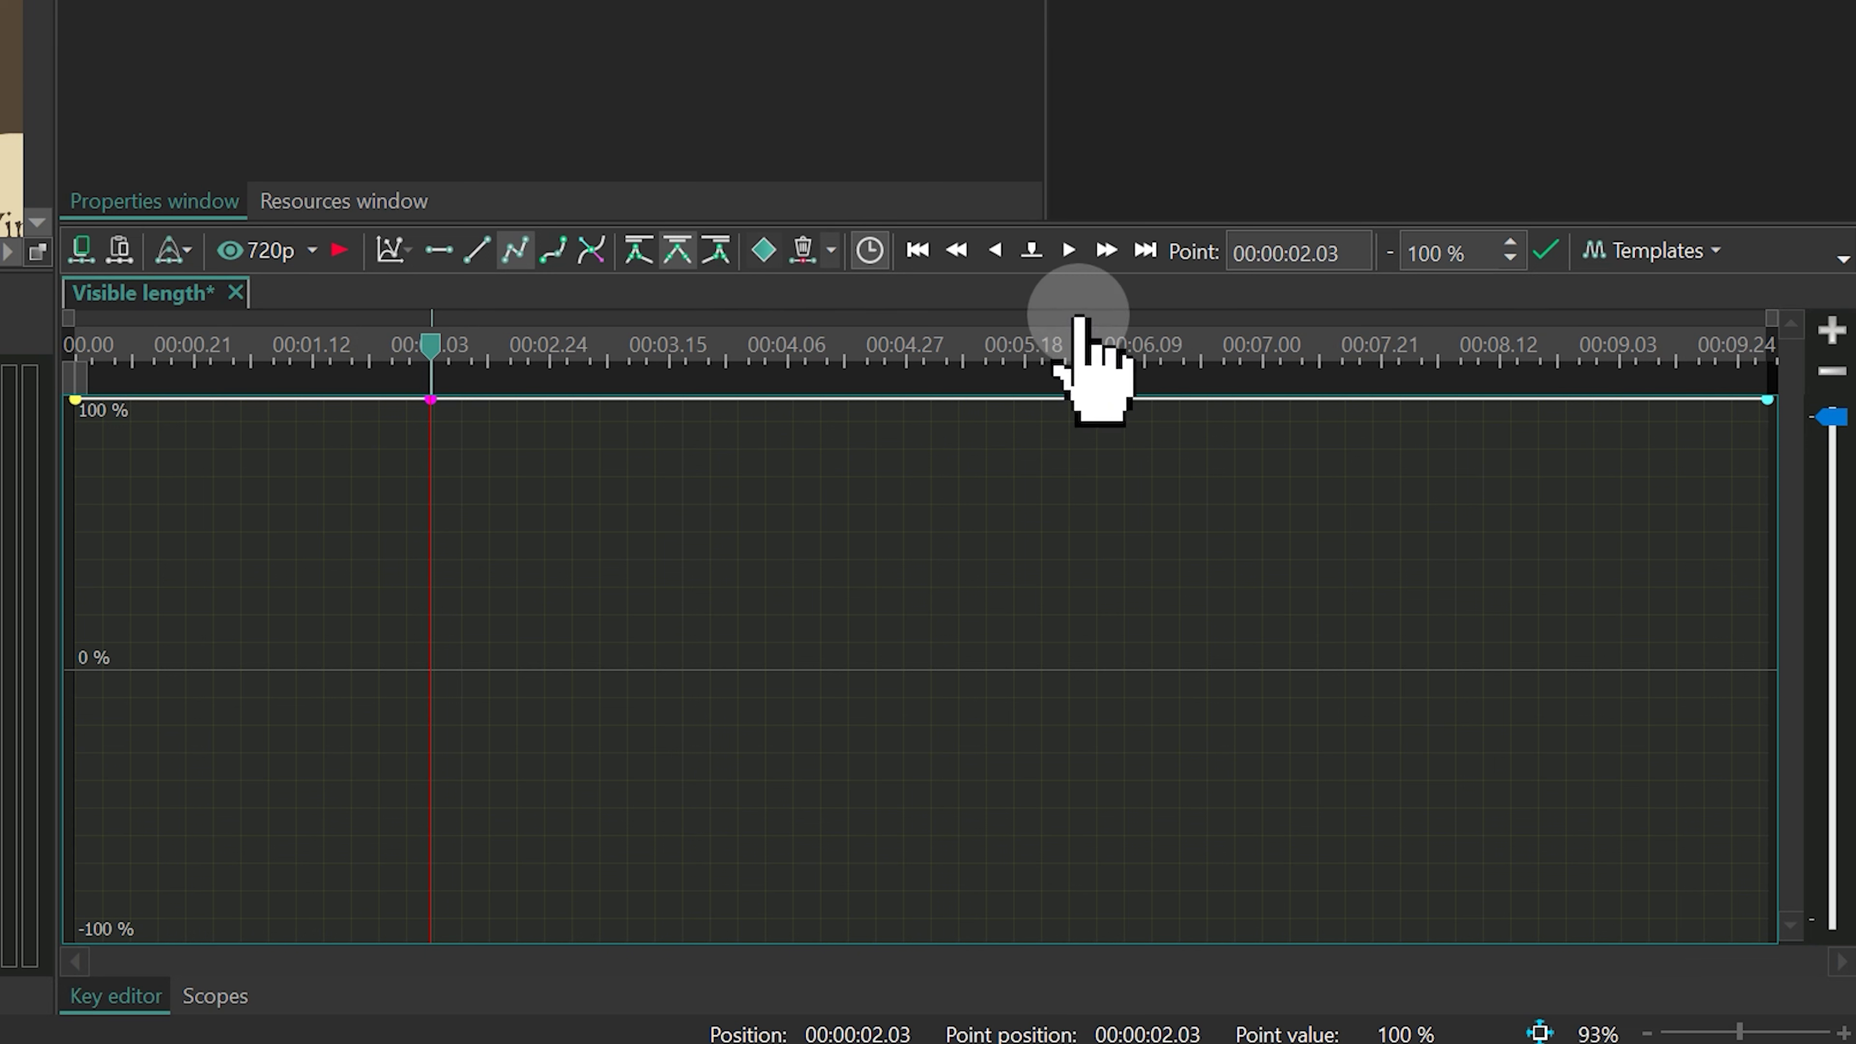
click(1451, 252)
- Set the first Visible length keyframe at the start of the curve to 0%
click(76, 400)
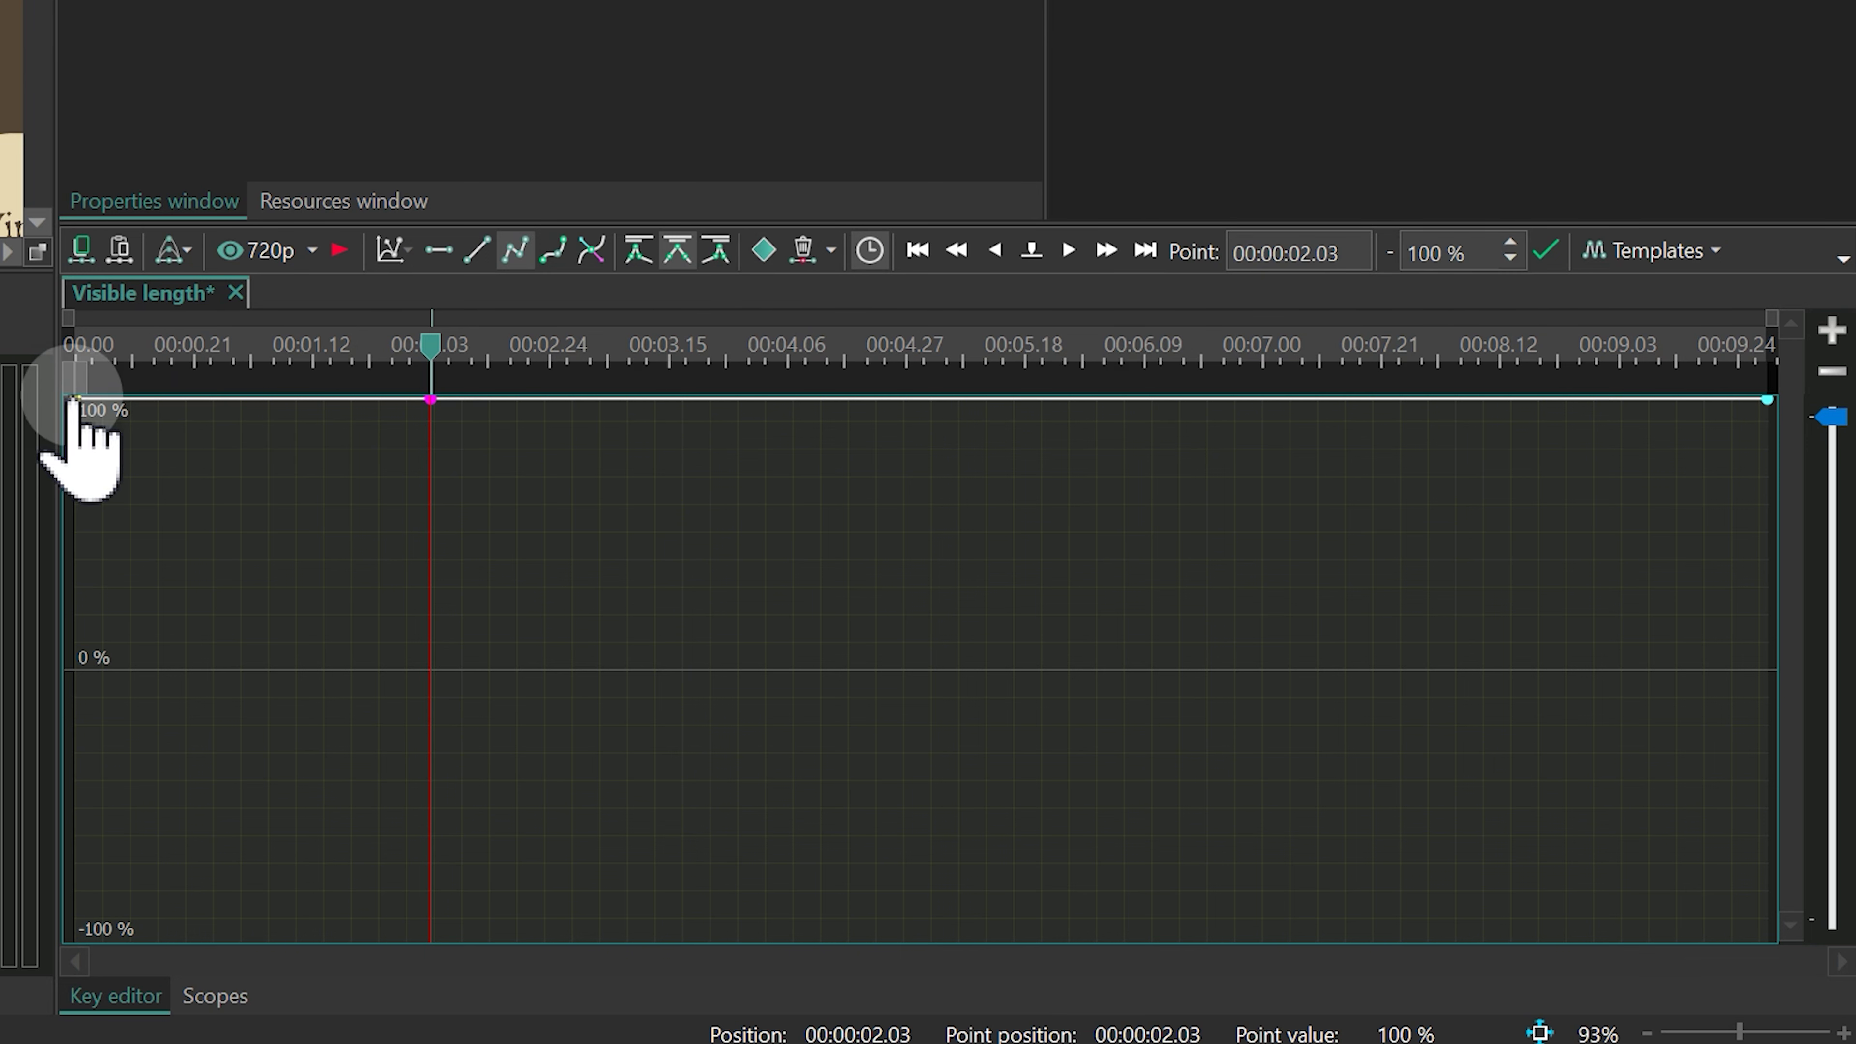
click(1450, 252)
text(0)
key(Return)
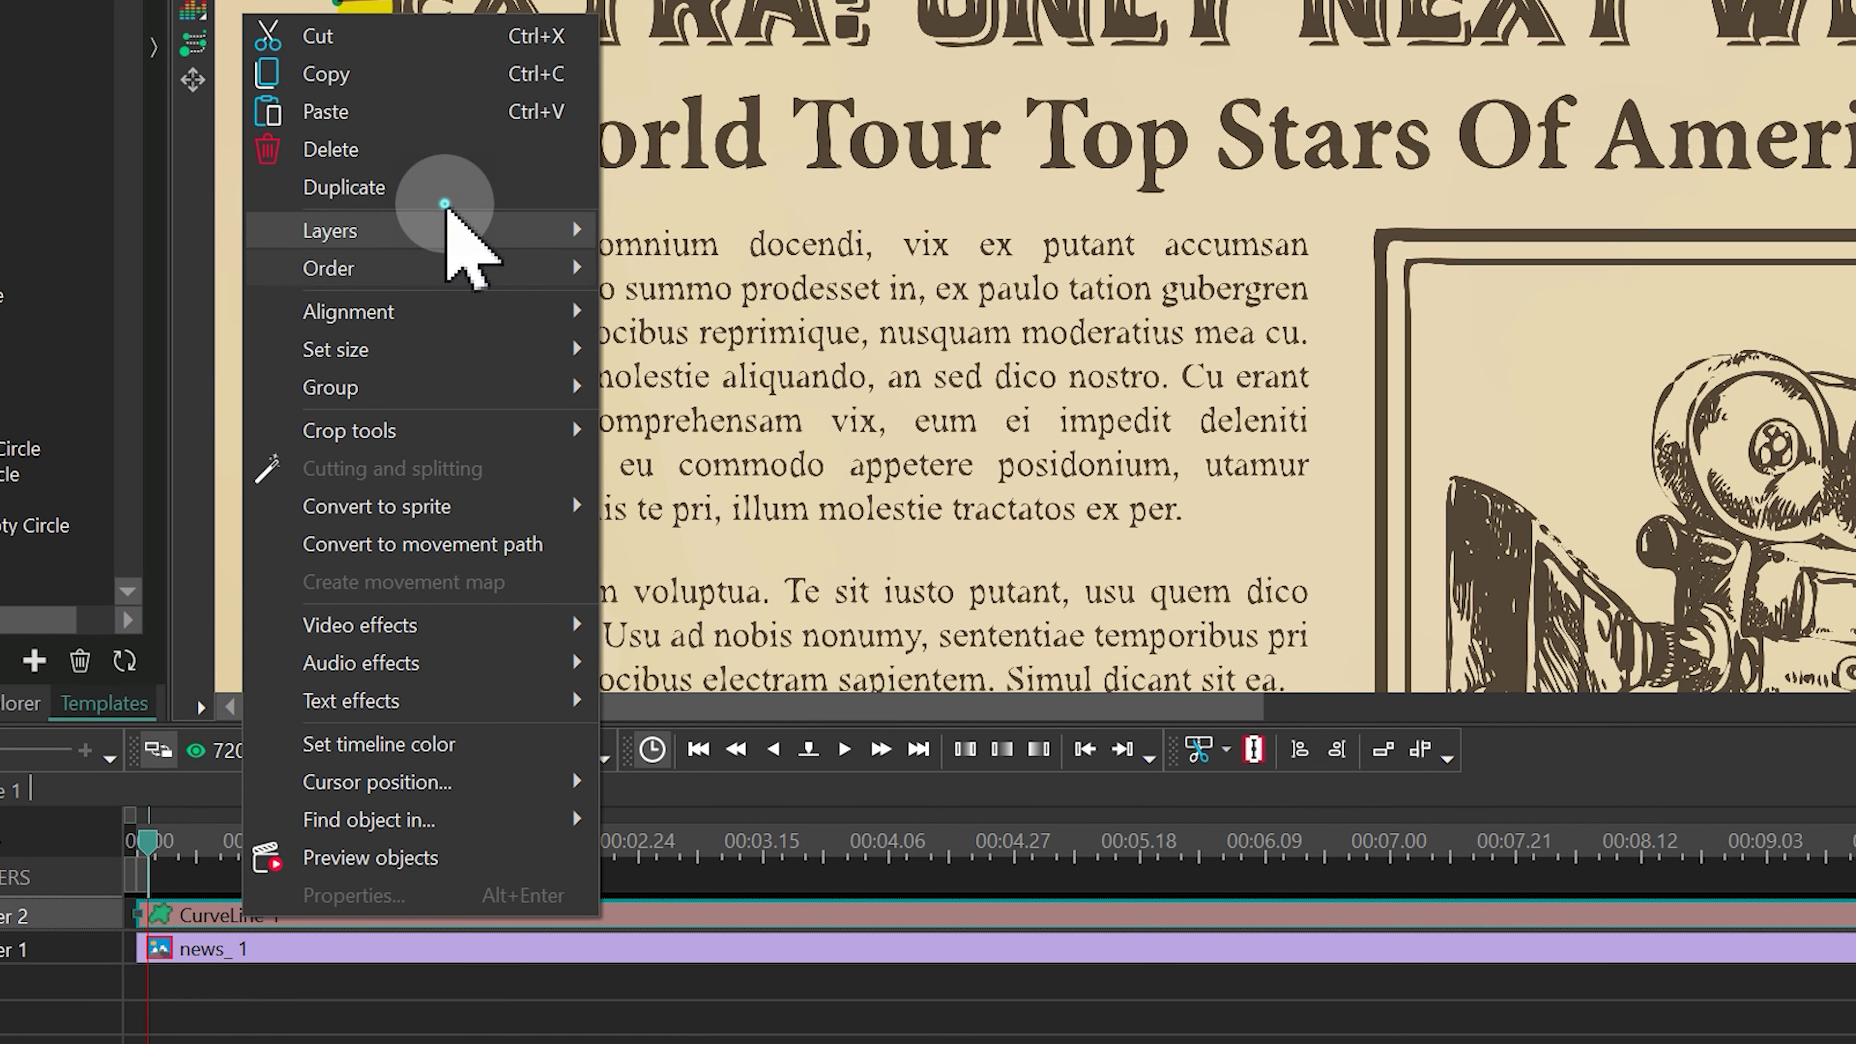
- Duplicate the highlighter curve line and shorten the copy so that it ends at 00:00:02.02
click(438, 188)
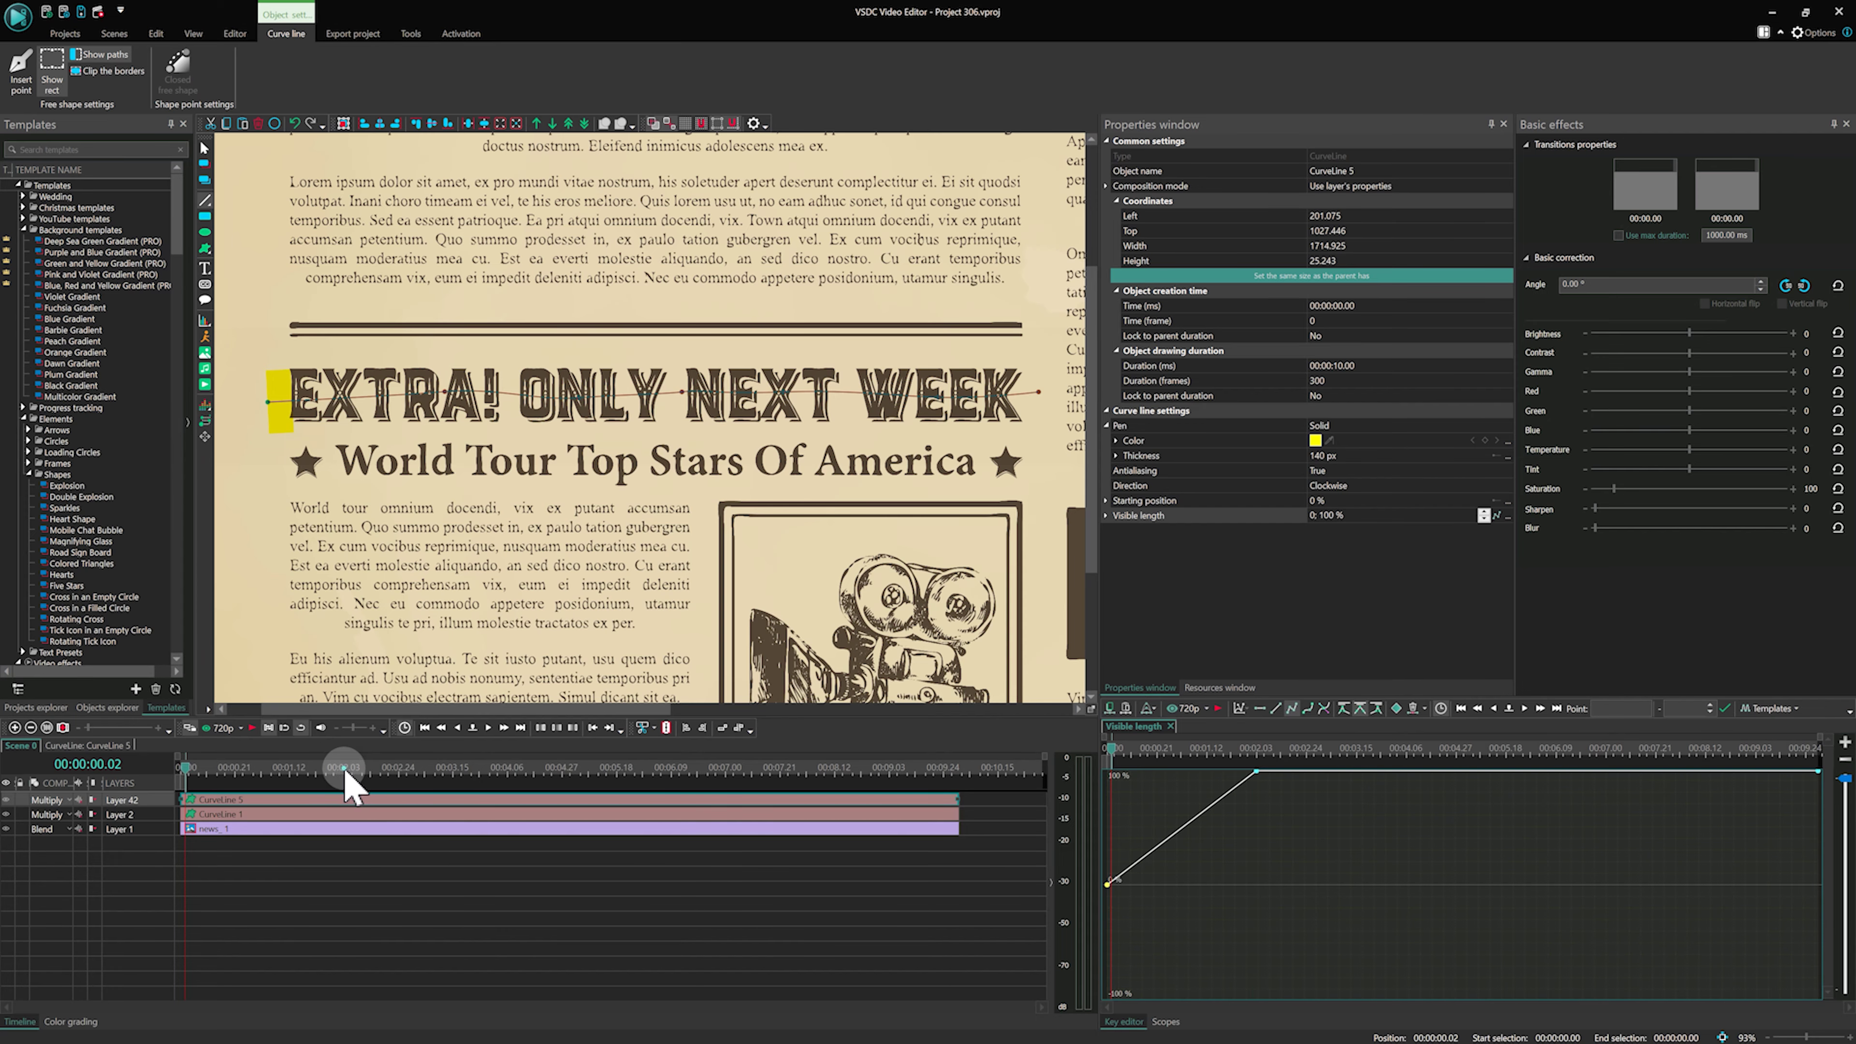
click(509, 844)
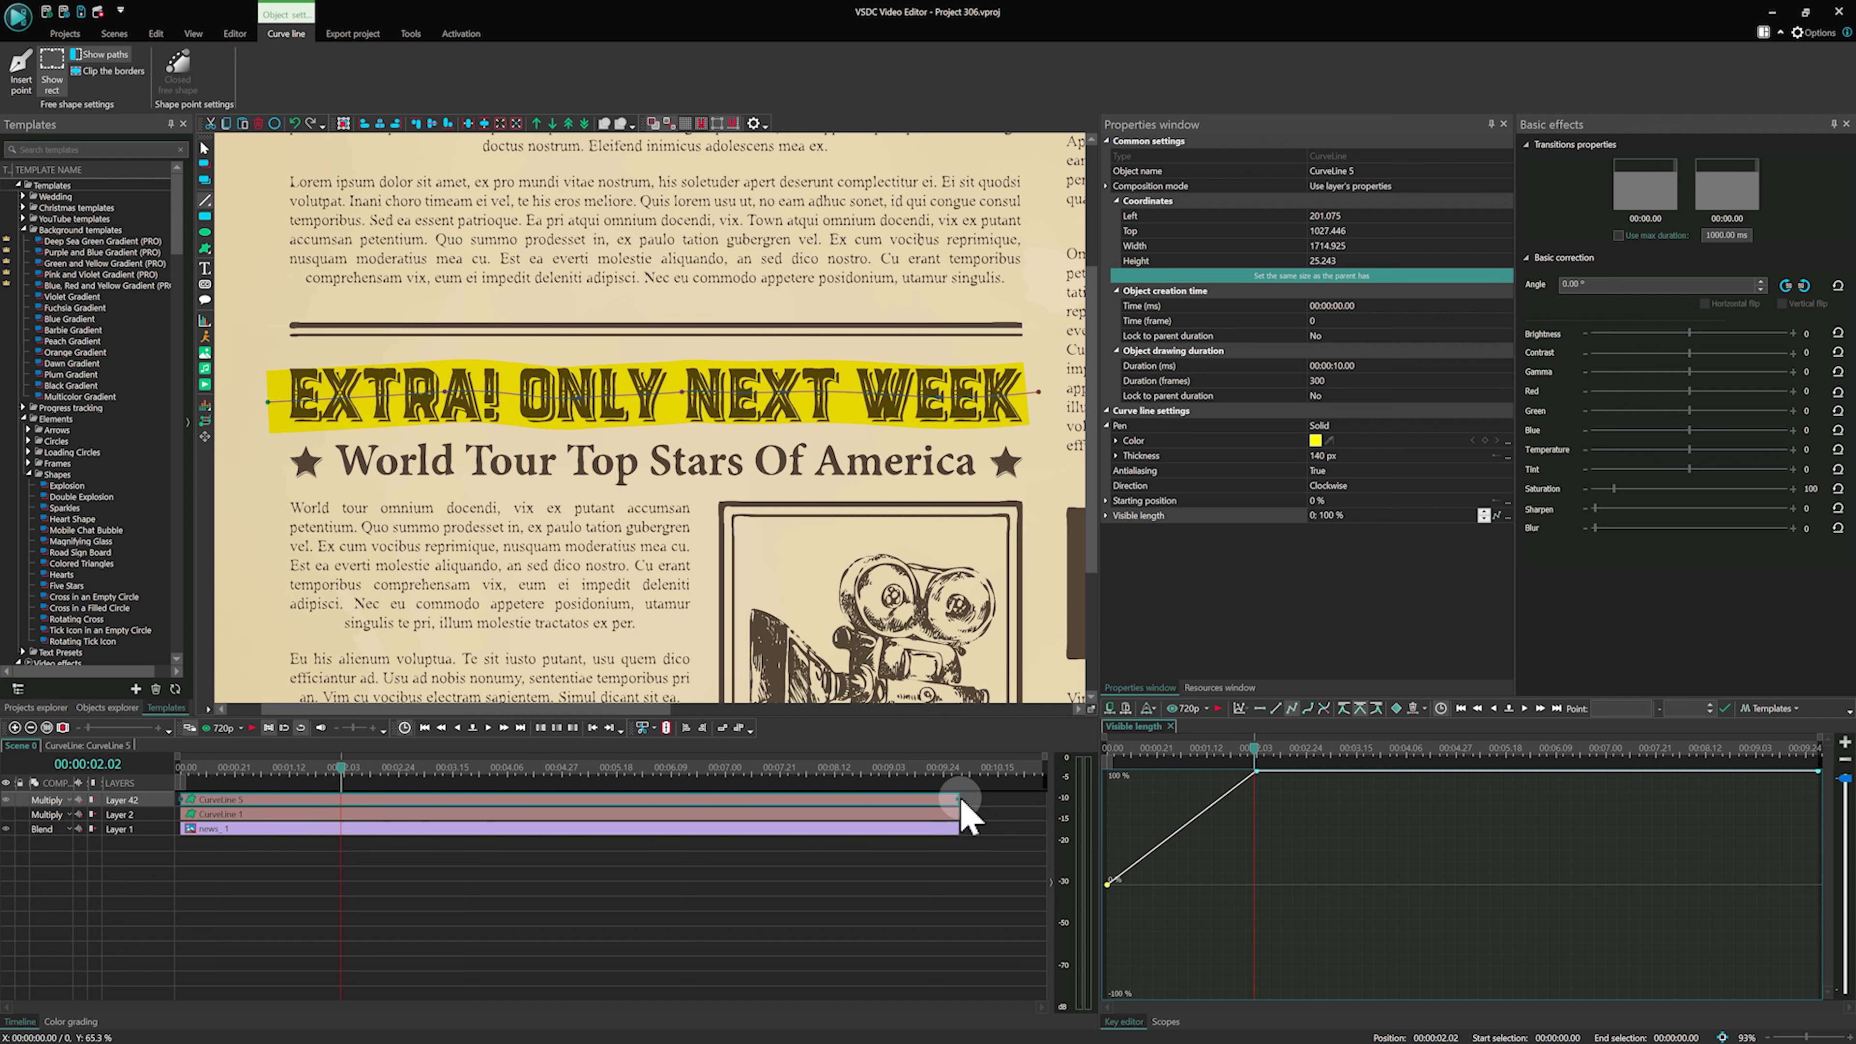
drag(943, 802, 357, 810)
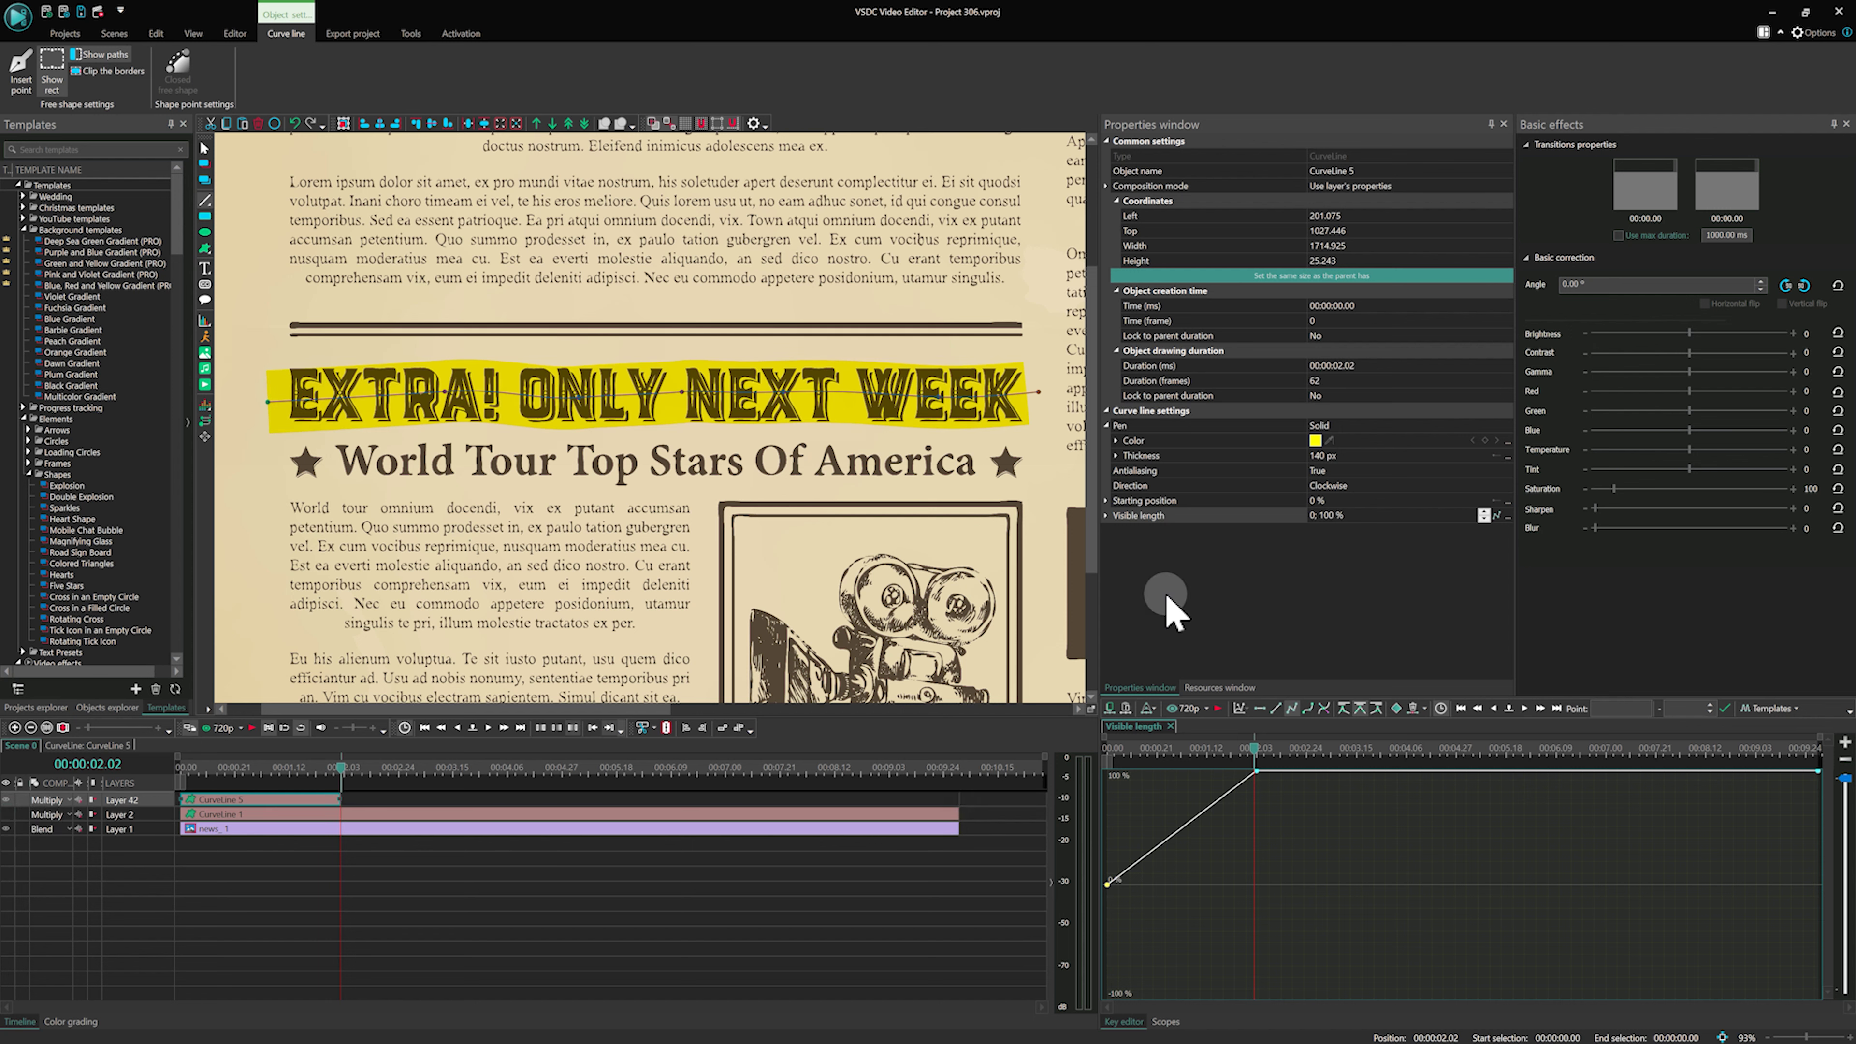
- Change the shortened copy's Visible length to a linear ramp from 0% to 100%
click(1508, 515)
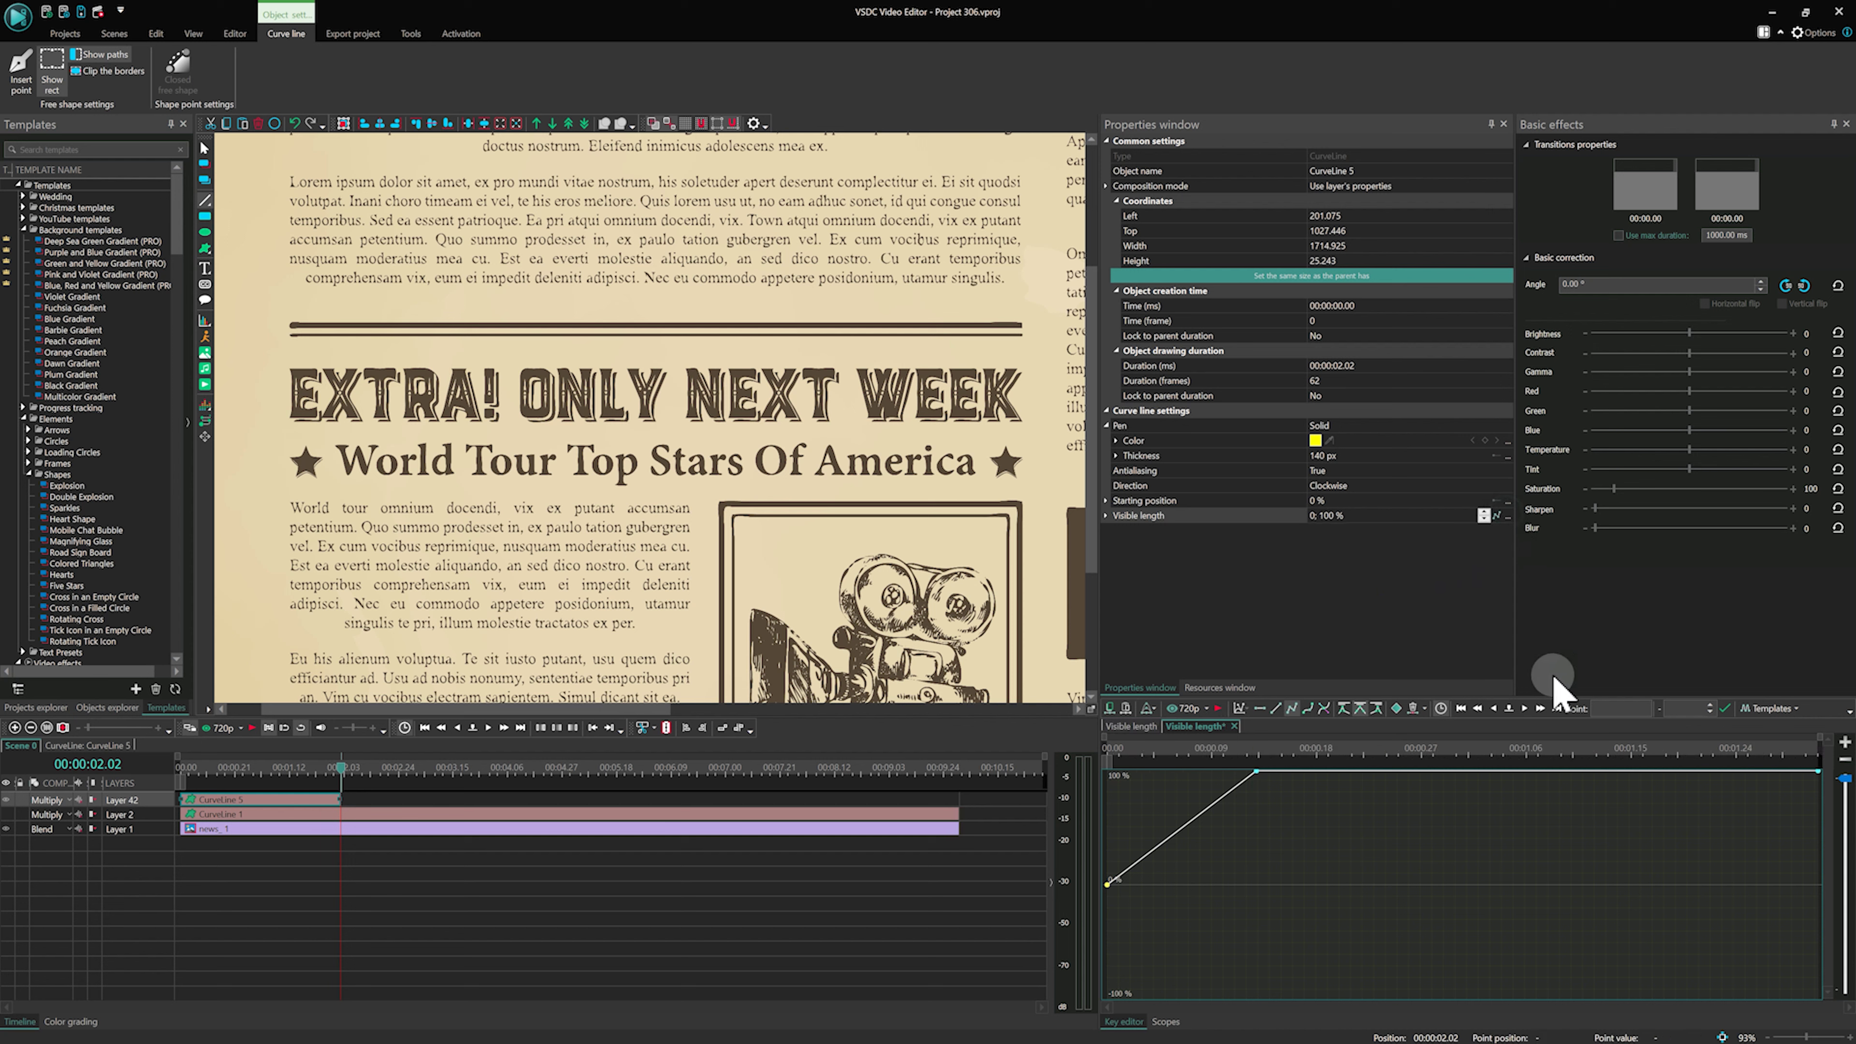
click(1277, 710)
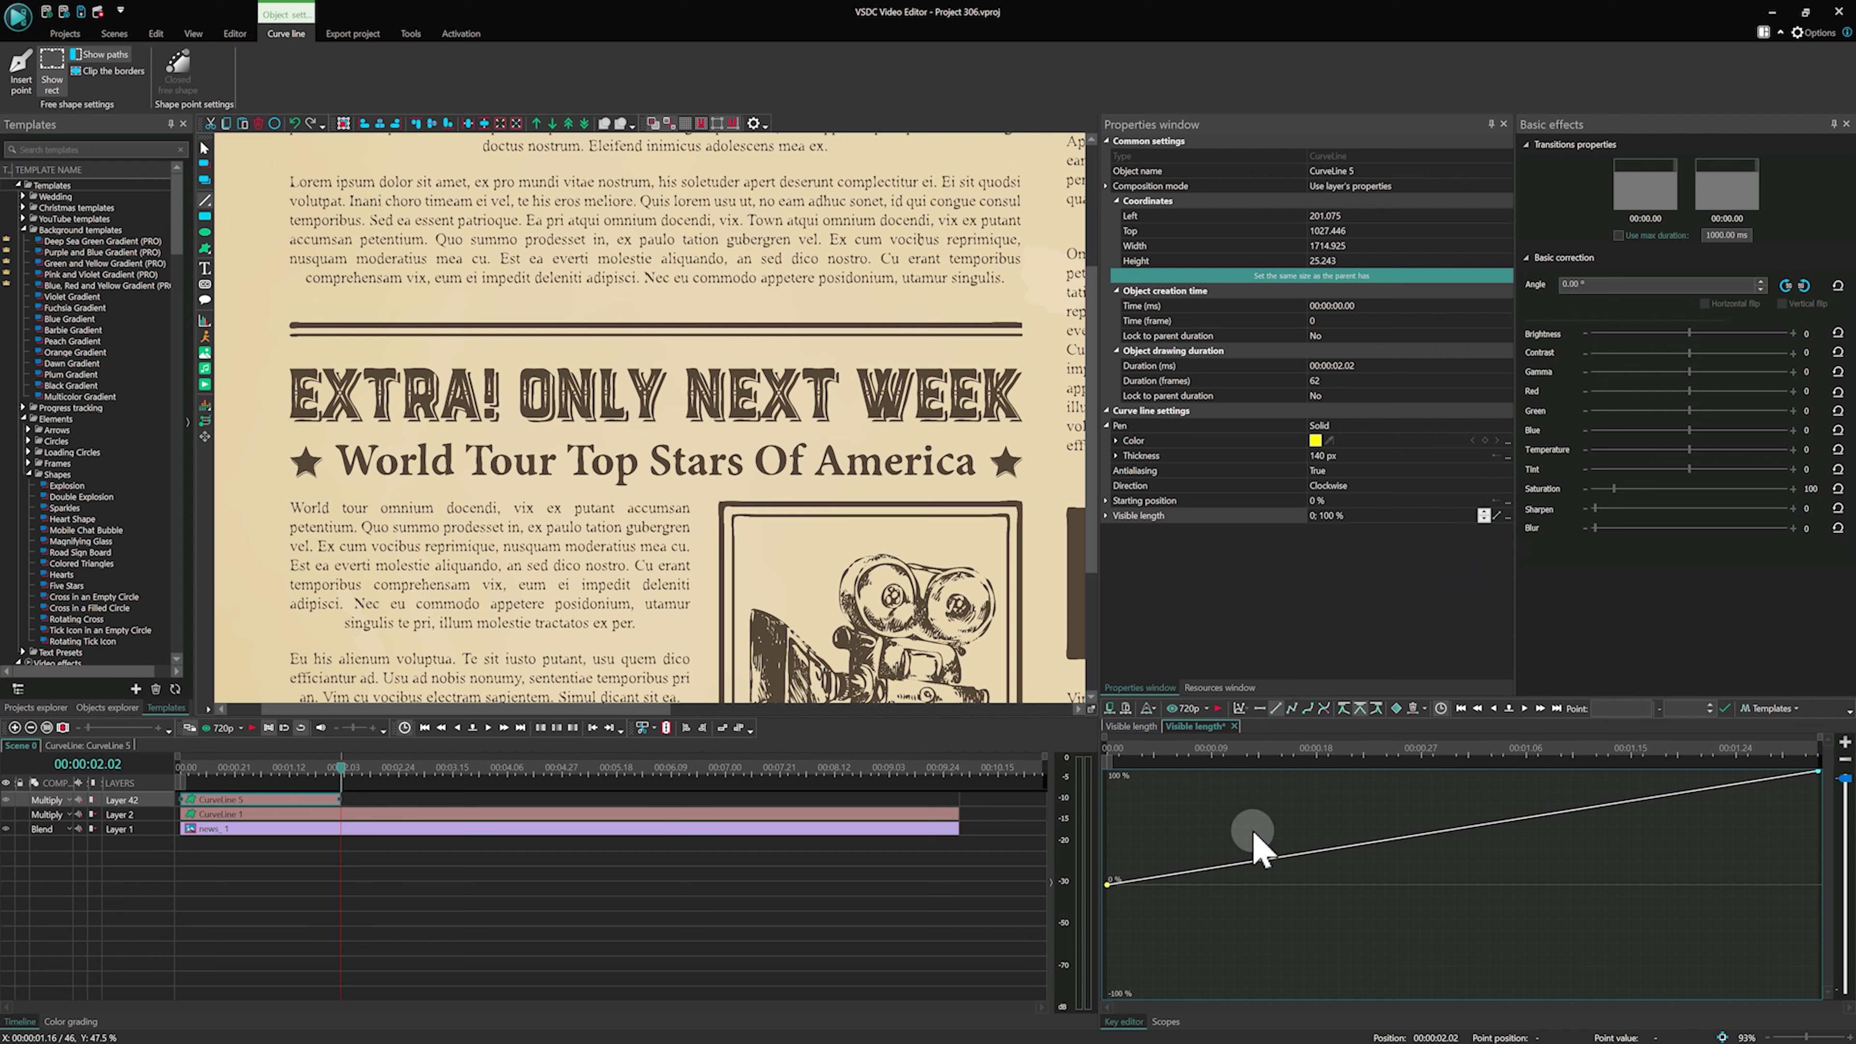
- Duplicate the shortened curve line directly behind it and extend the new copy to the end of the newspaper image
right_click(324, 799)
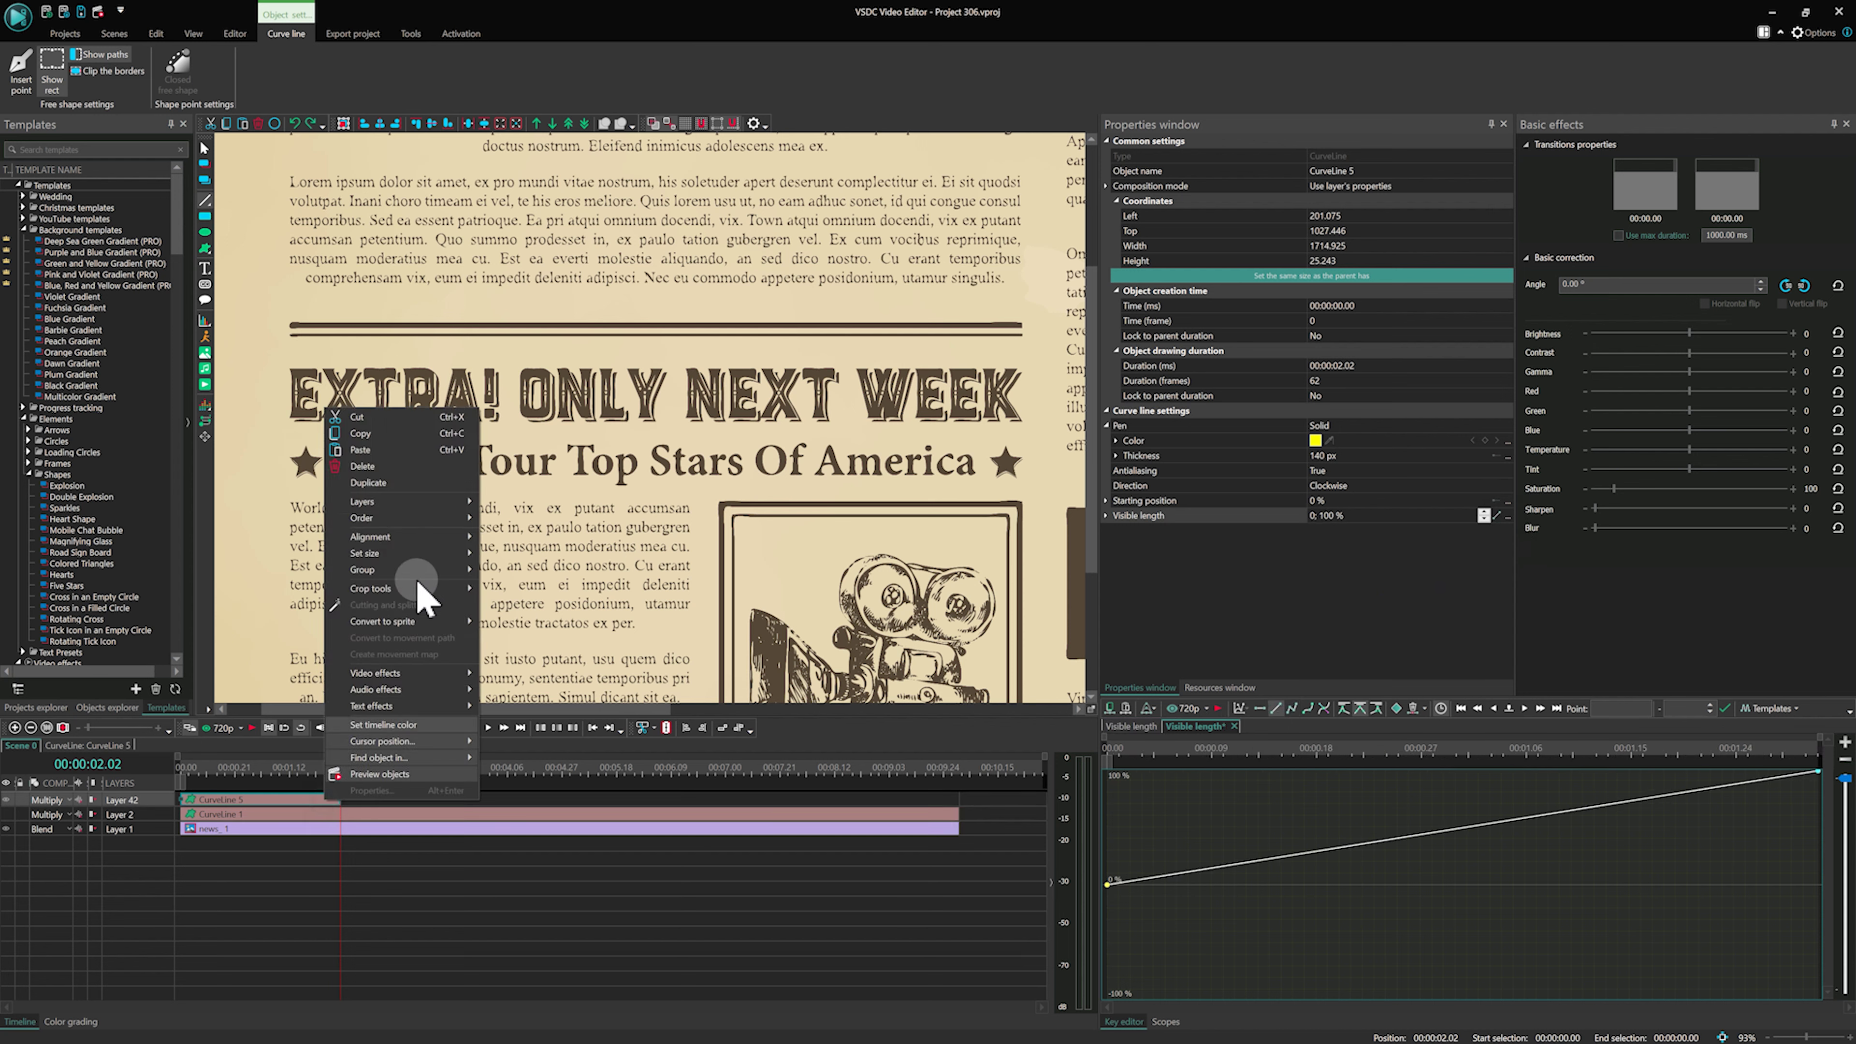
click(407, 484)
click(467, 803)
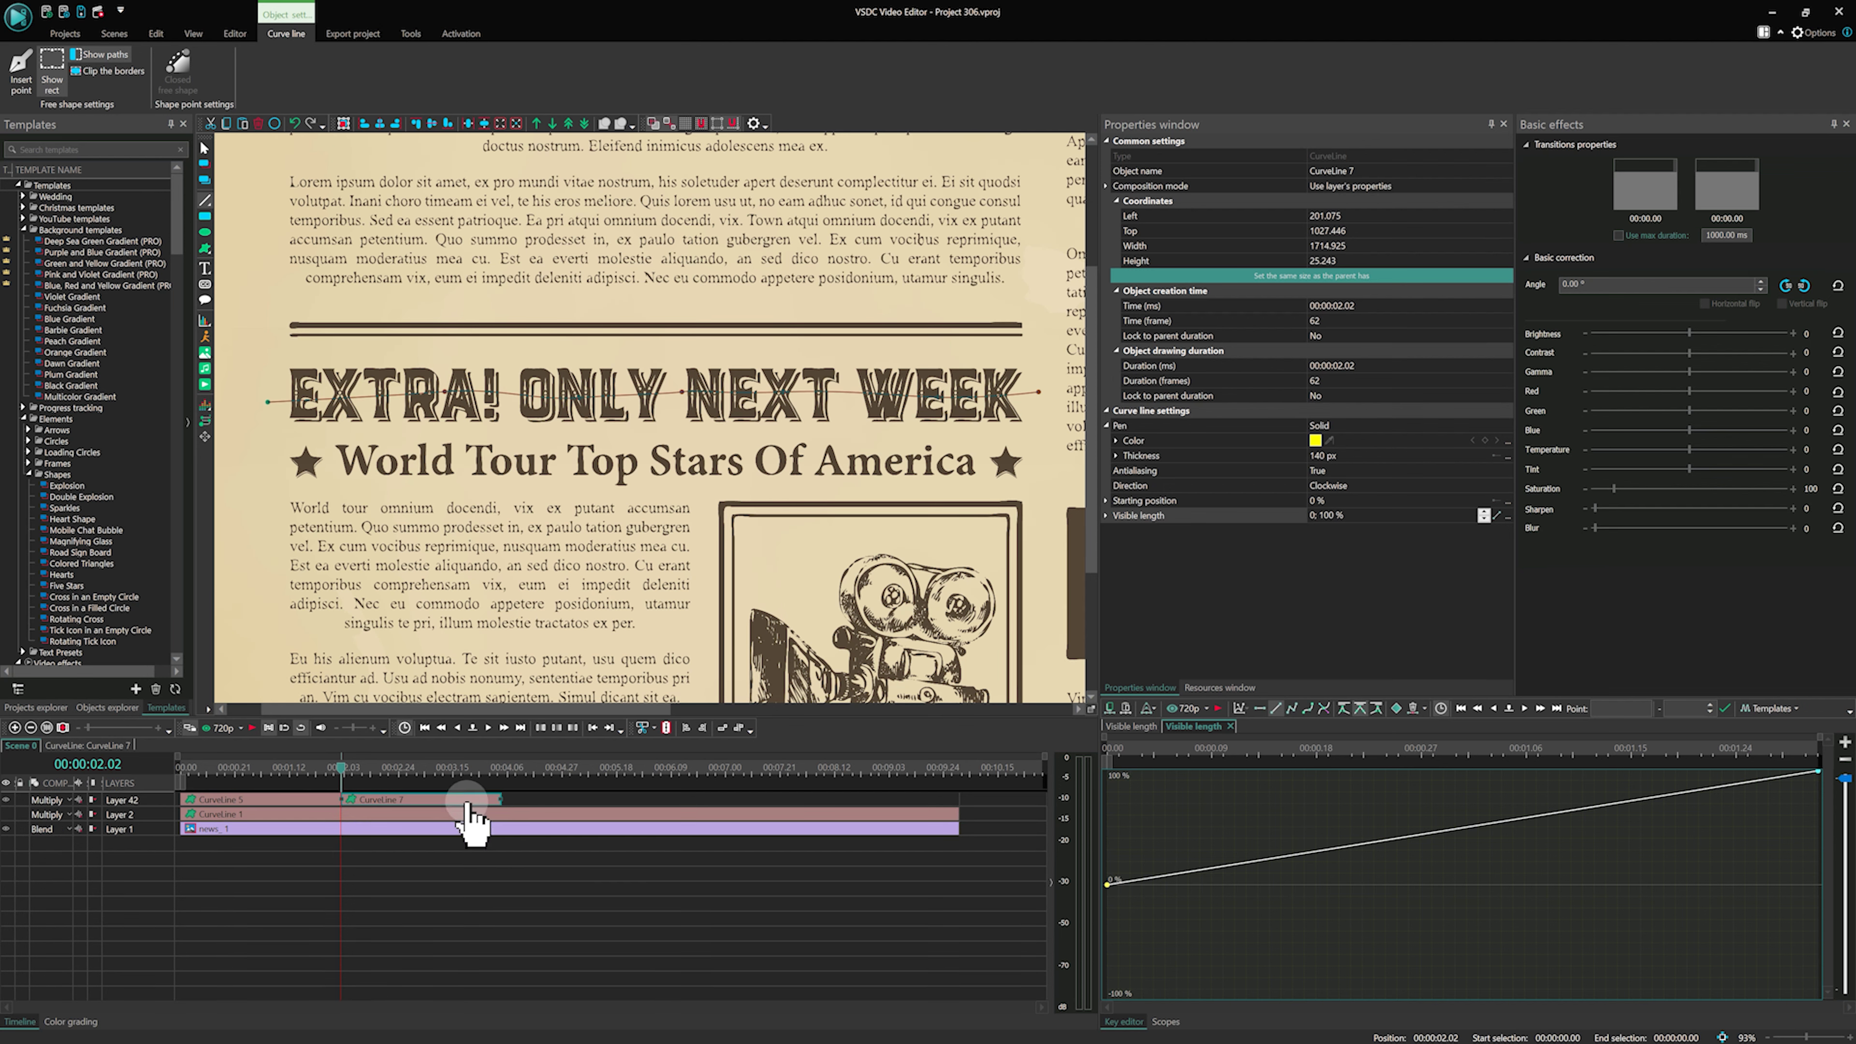
drag(552, 798, 949, 794)
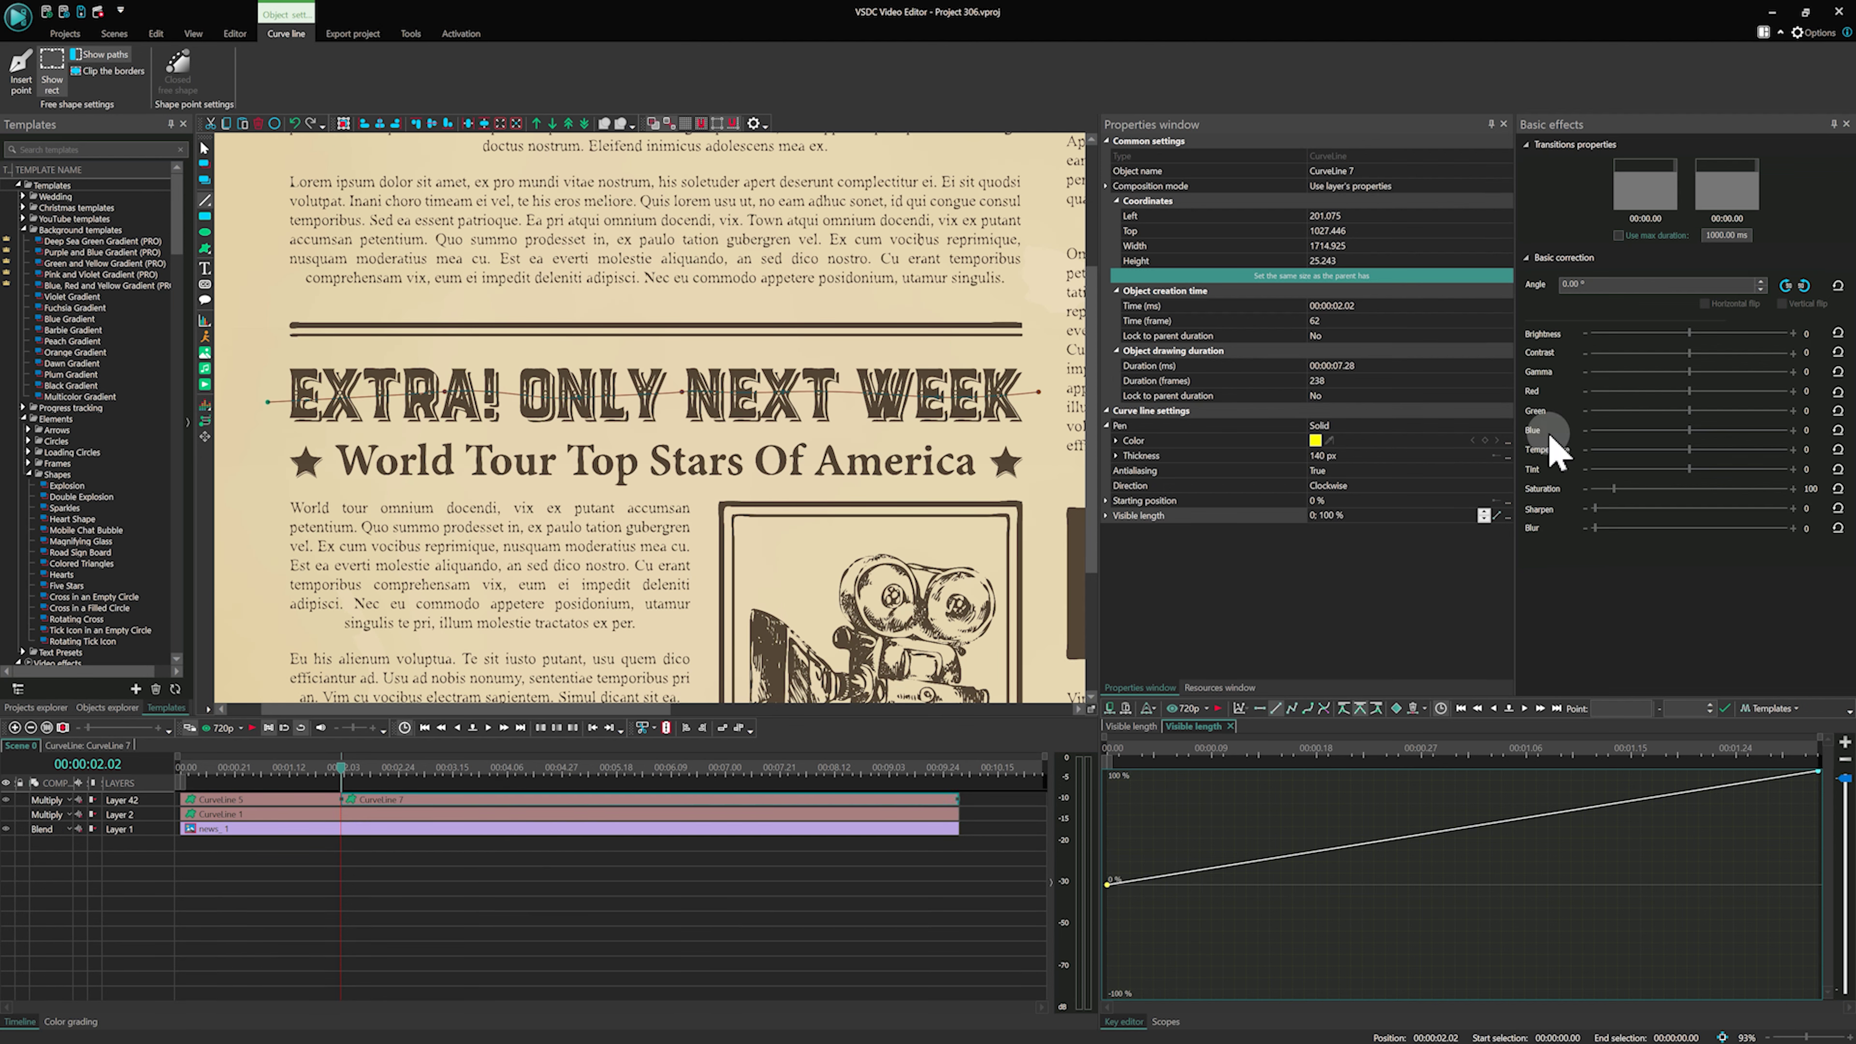
- Set the extended copy's Visible length to a constant value of 100%
click(1511, 515)
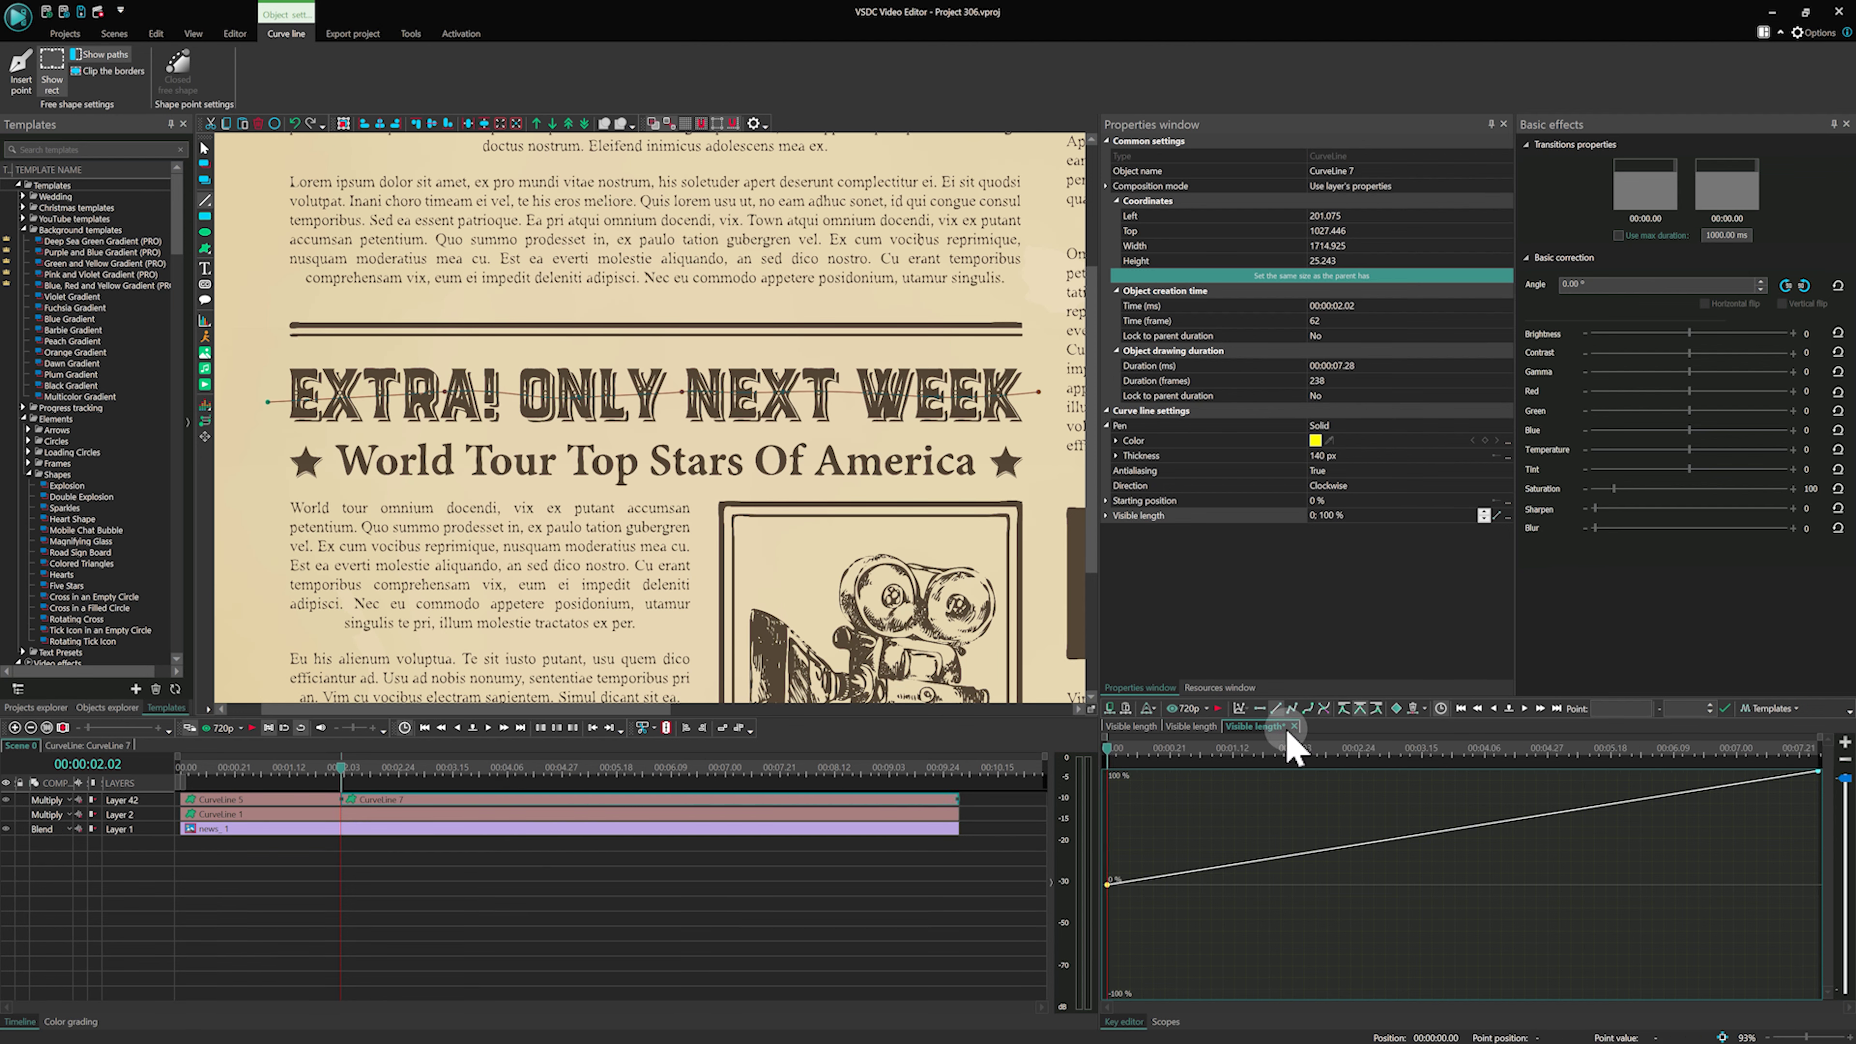
click(1259, 709)
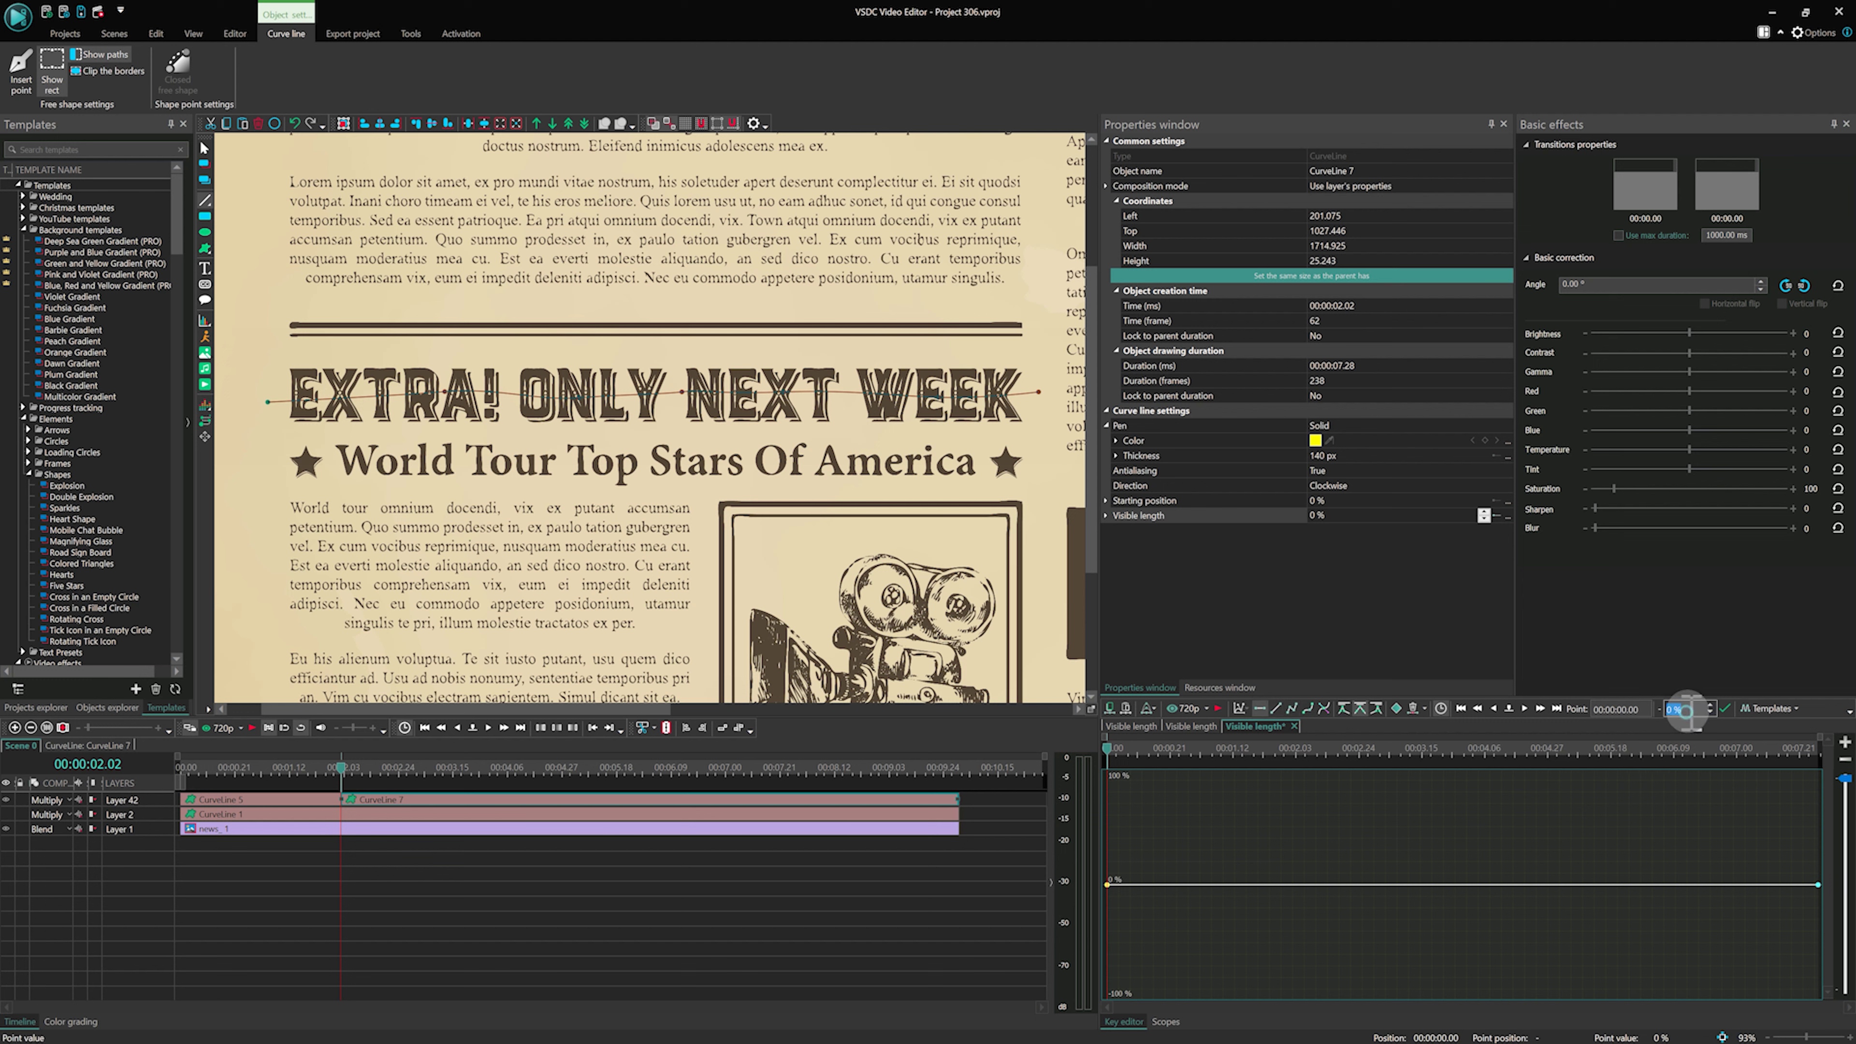
click(1666, 717)
text(100)
key(Return)
- Play the two-part highlight animation from the start of the timeline
drag(251, 768, 141, 772)
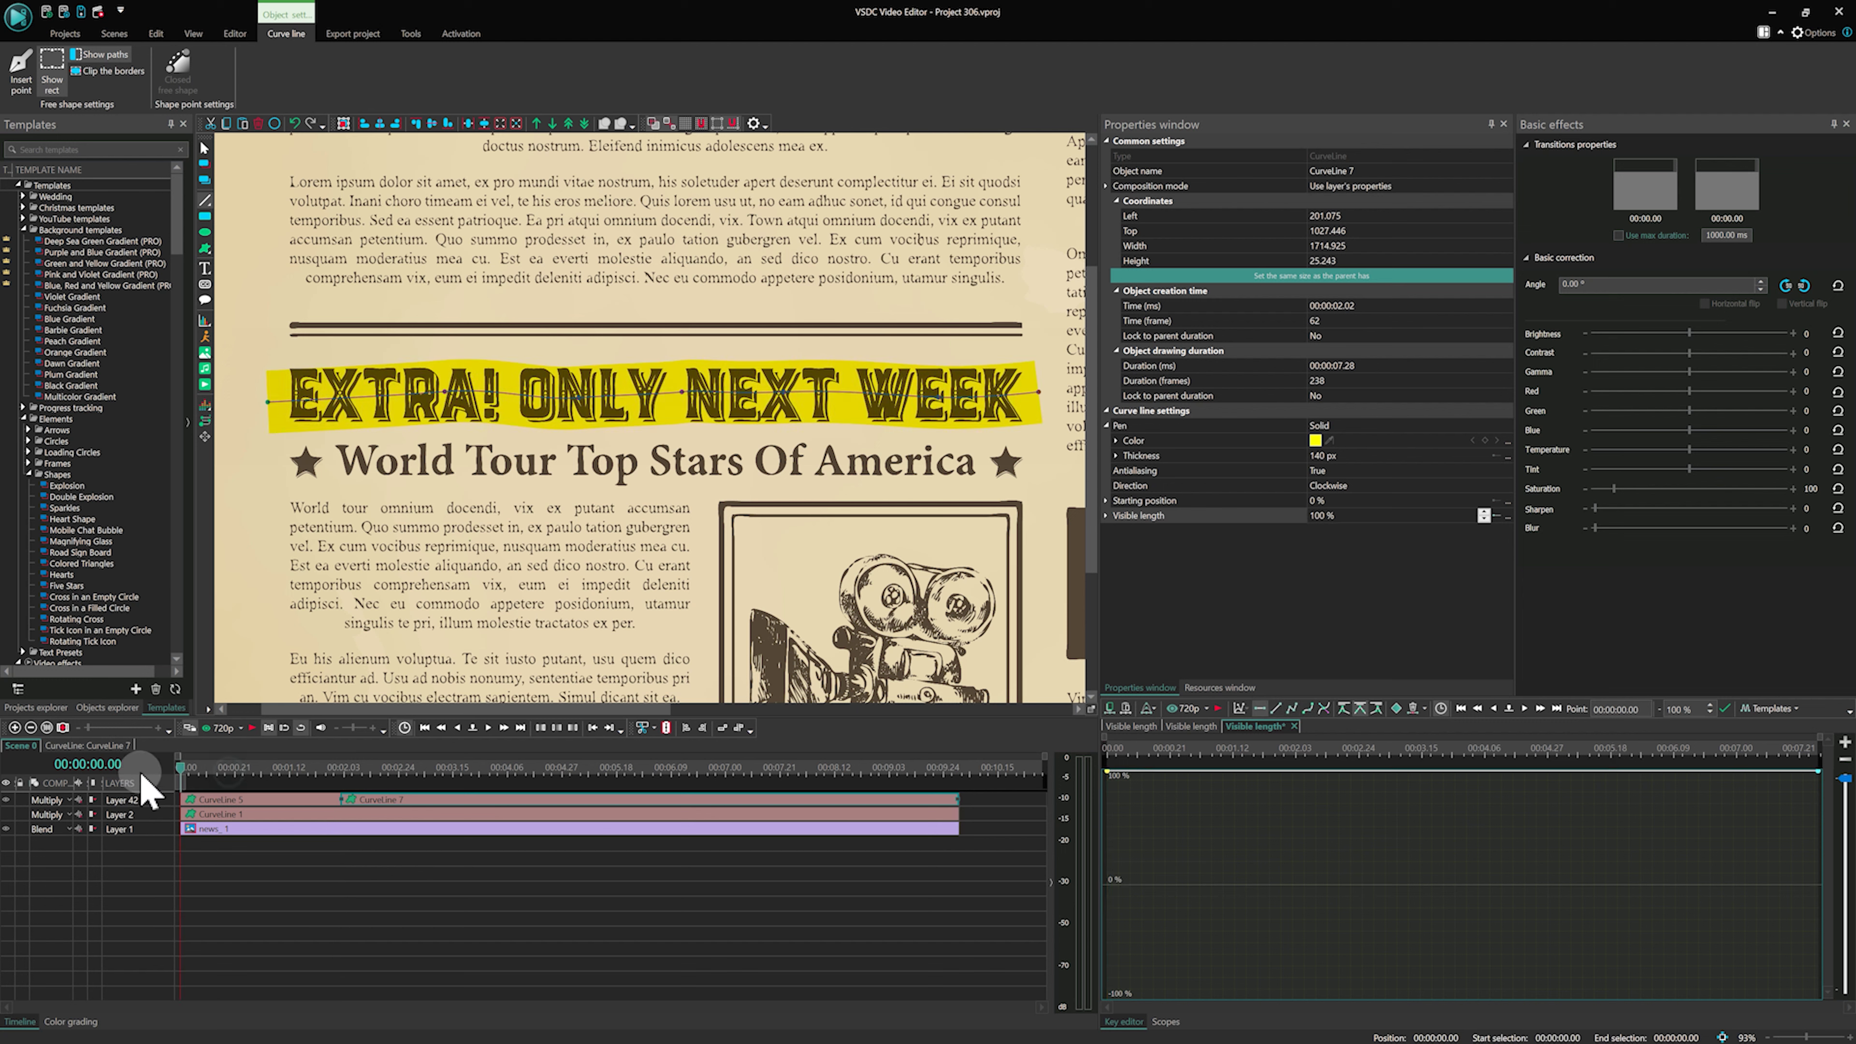
click(250, 727)
key(space)
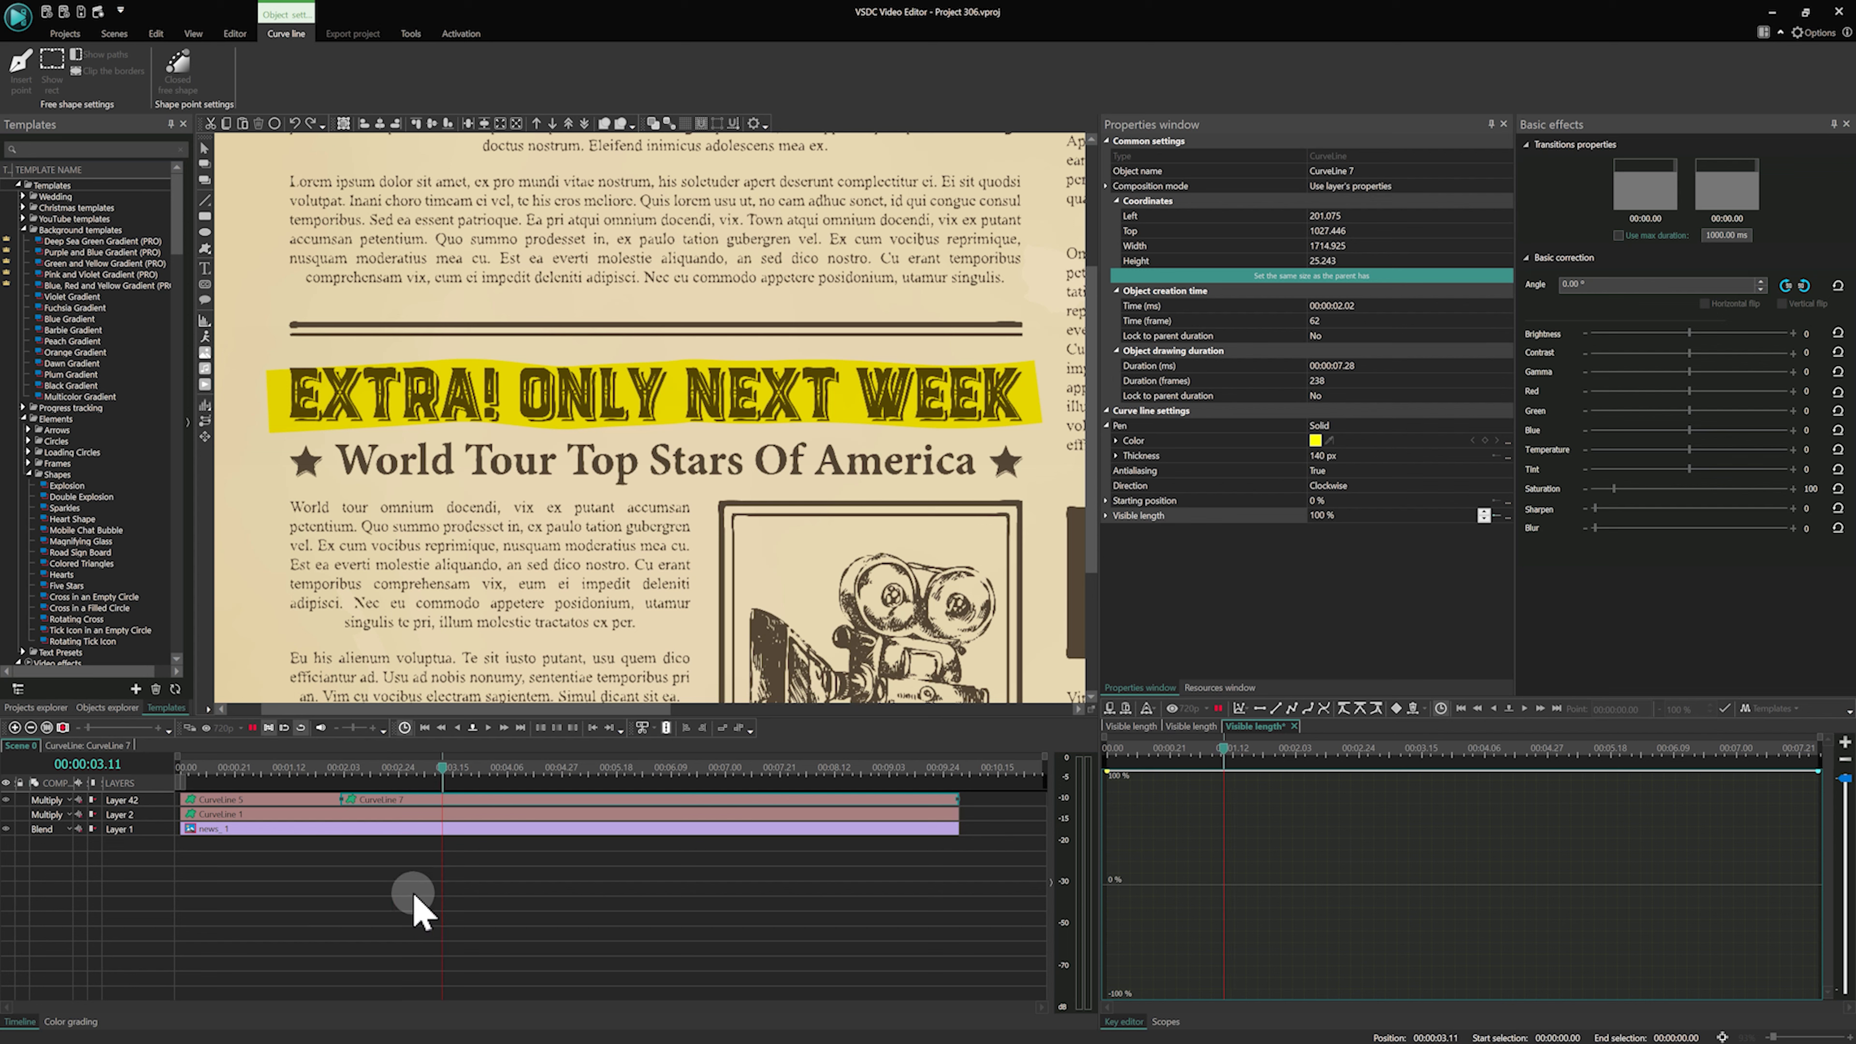
- Hide Layer 42, show Layer 2 and select its curve line, CurveLine 1
click(6, 800)
click(7, 815)
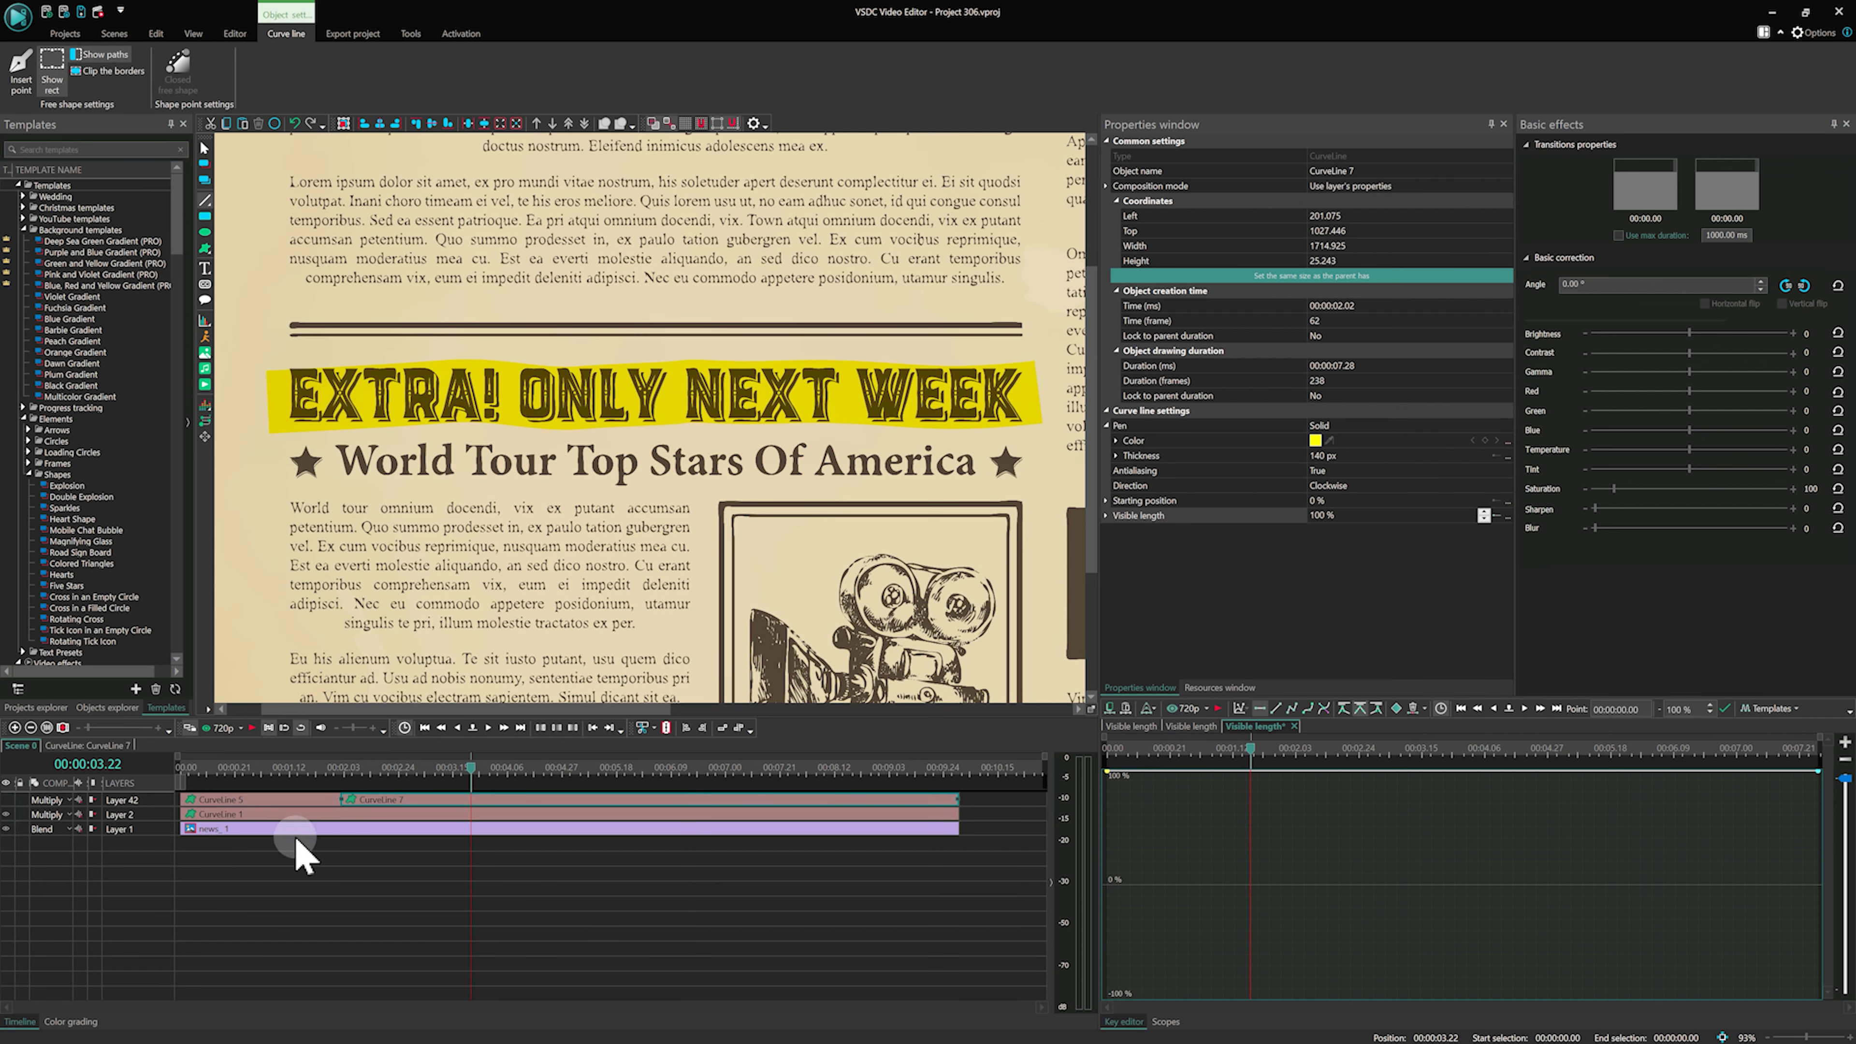
click(297, 816)
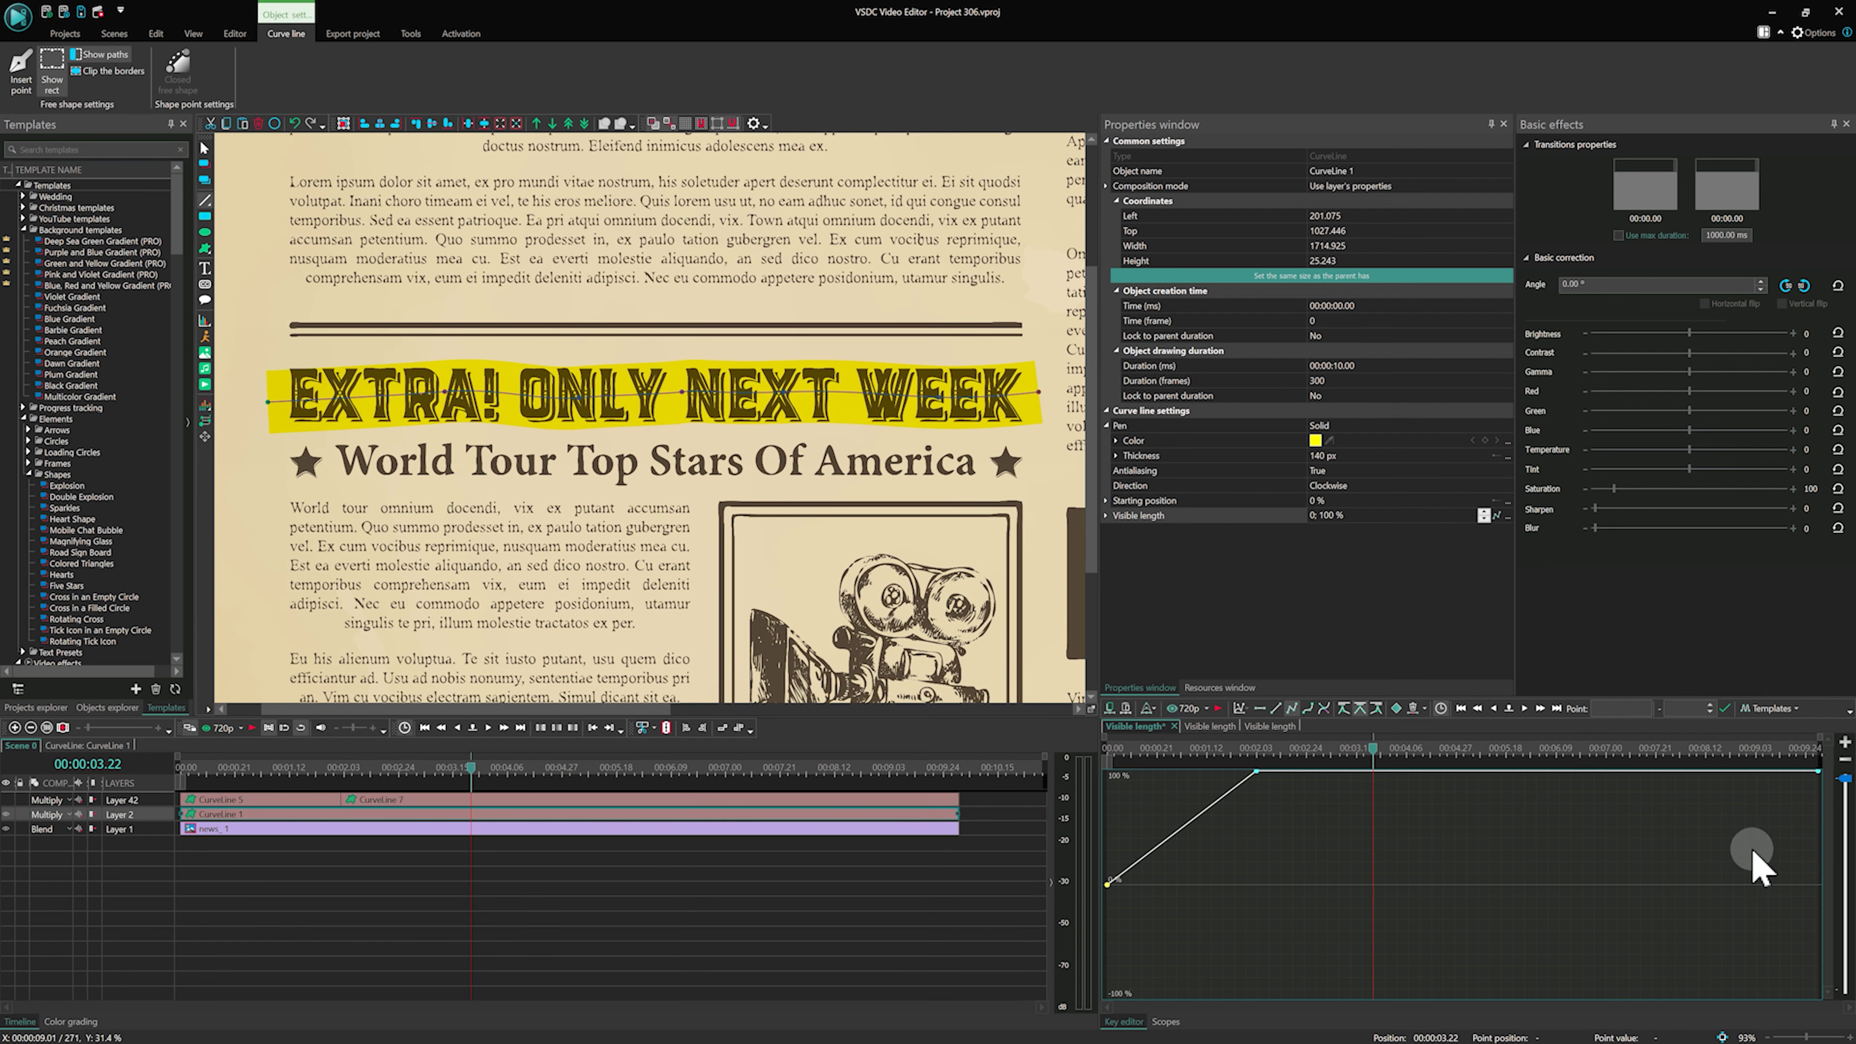
- Switch CurveLine 1's Visible length curve from straight segments to smooth Bezier interpolation
drag(1817, 732, 1407, 736)
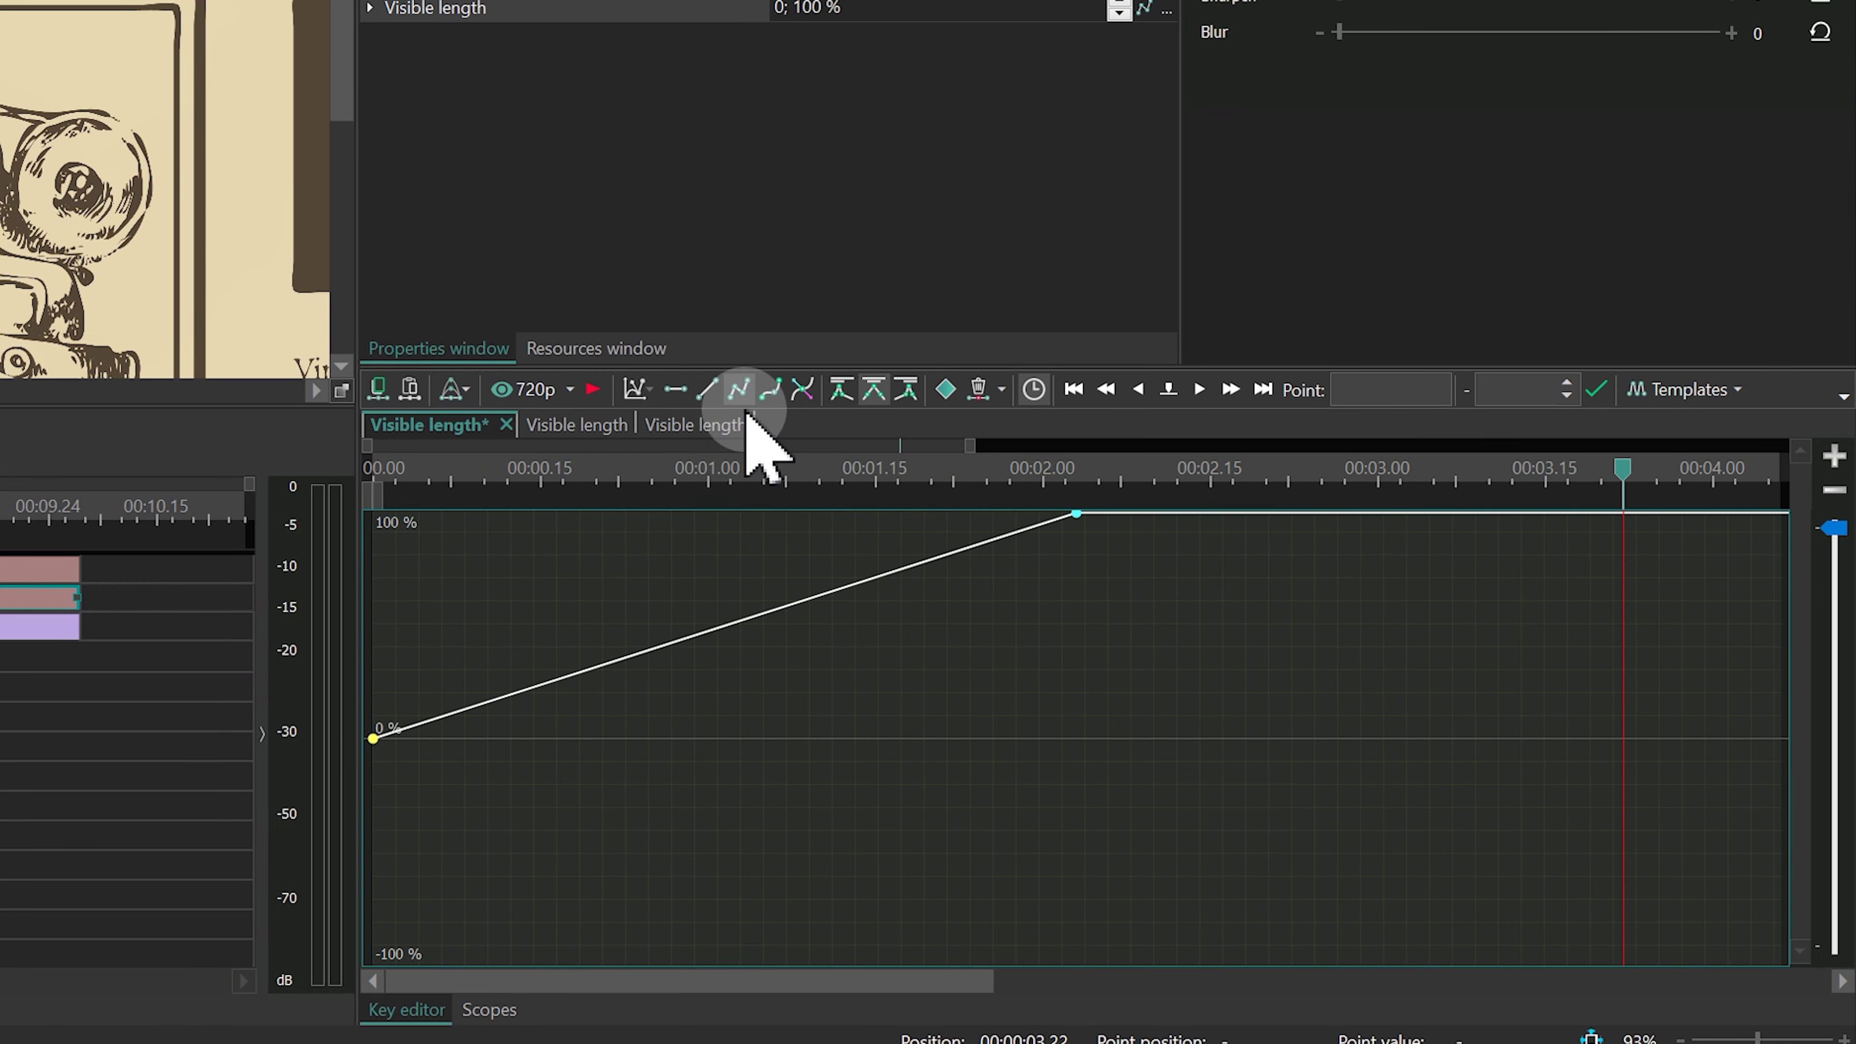
click(800, 392)
click(1076, 514)
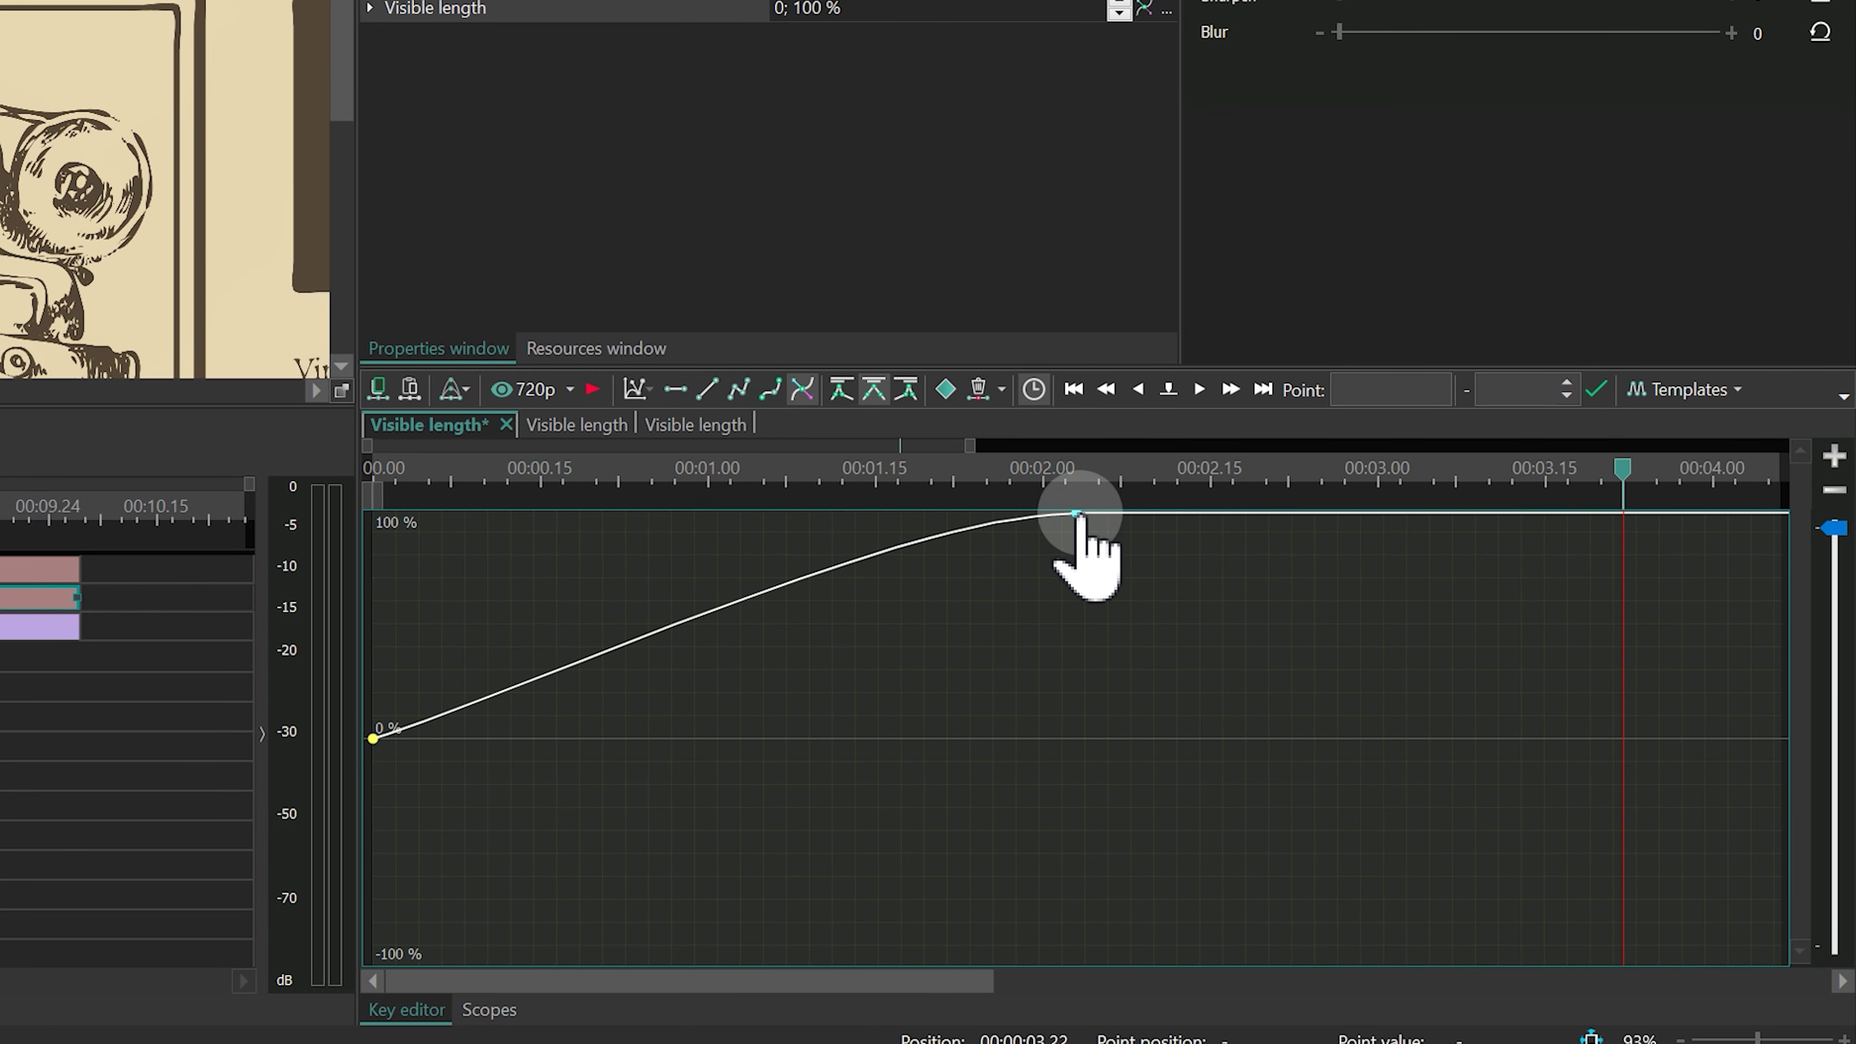
click(797, 402)
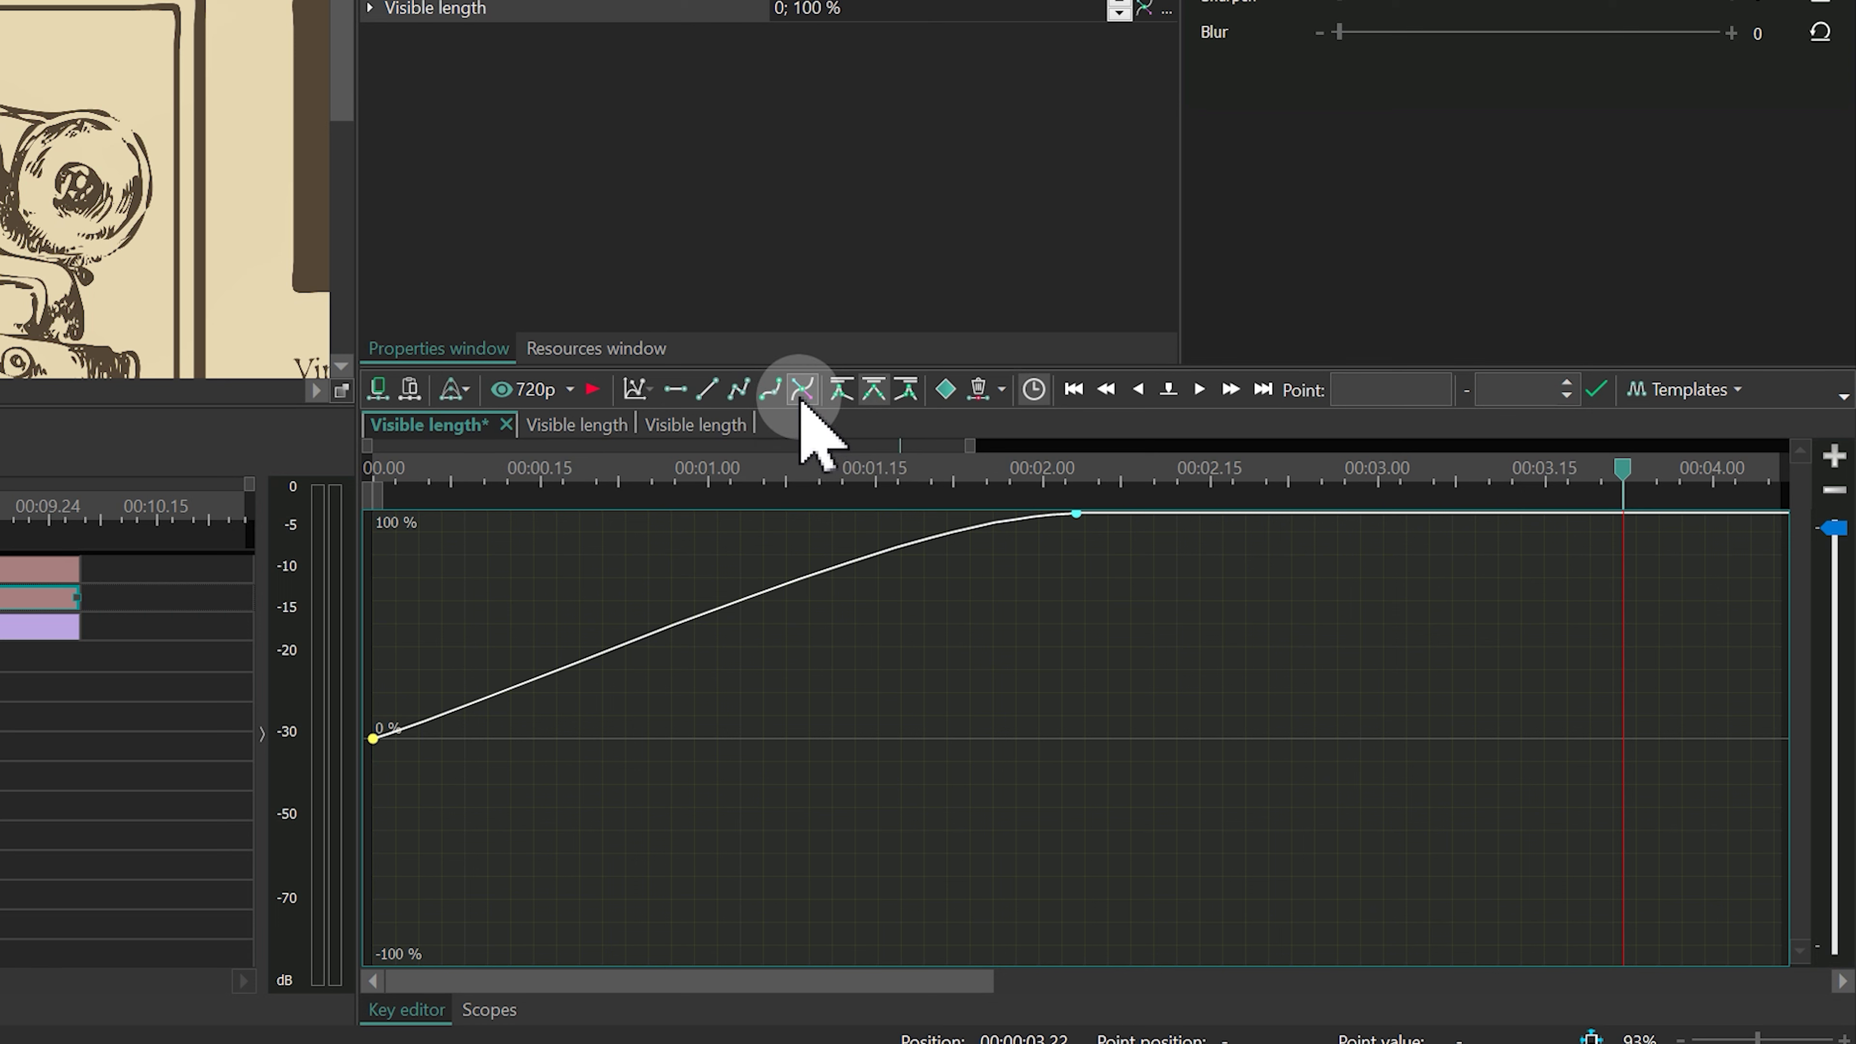
click(800, 399)
- Extend the Bezier handles of the 0% and 100% keyframes nearly horizontally toward each other to form an S-shaped ease
drag(374, 738, 808, 729)
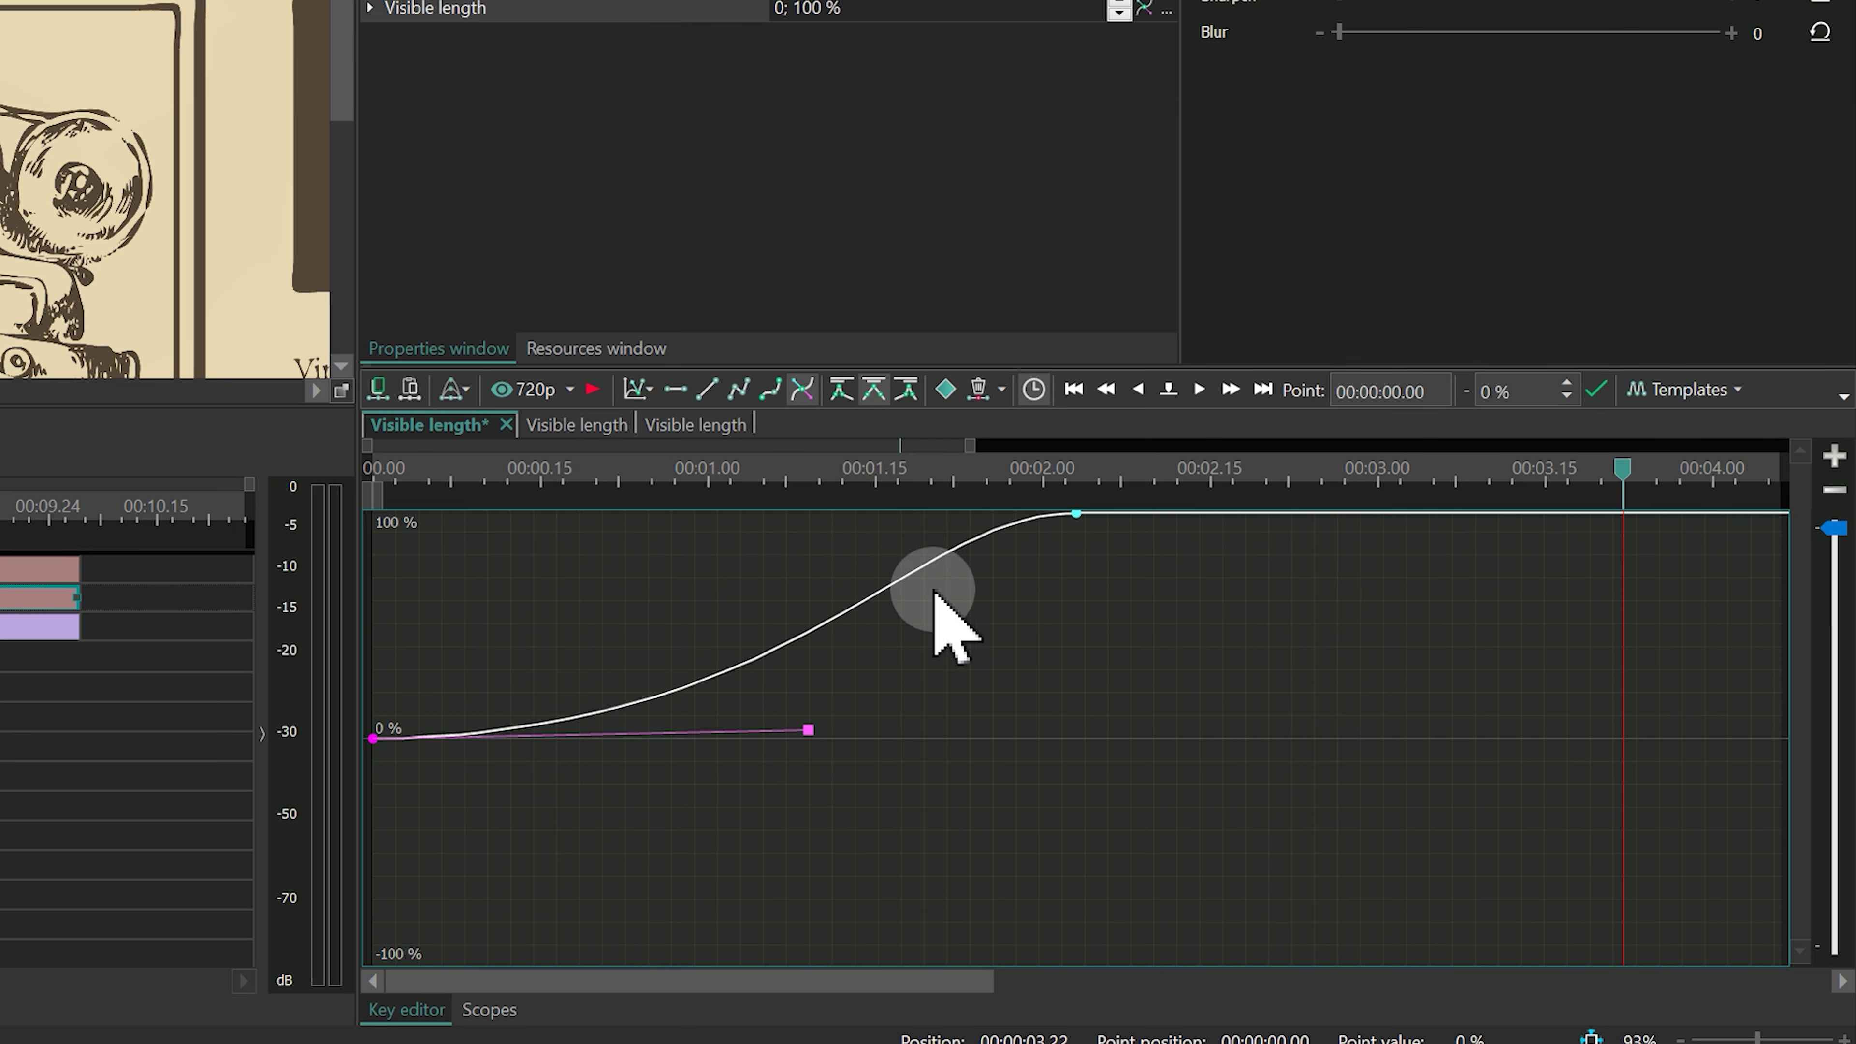
drag(1076, 515, 601, 521)
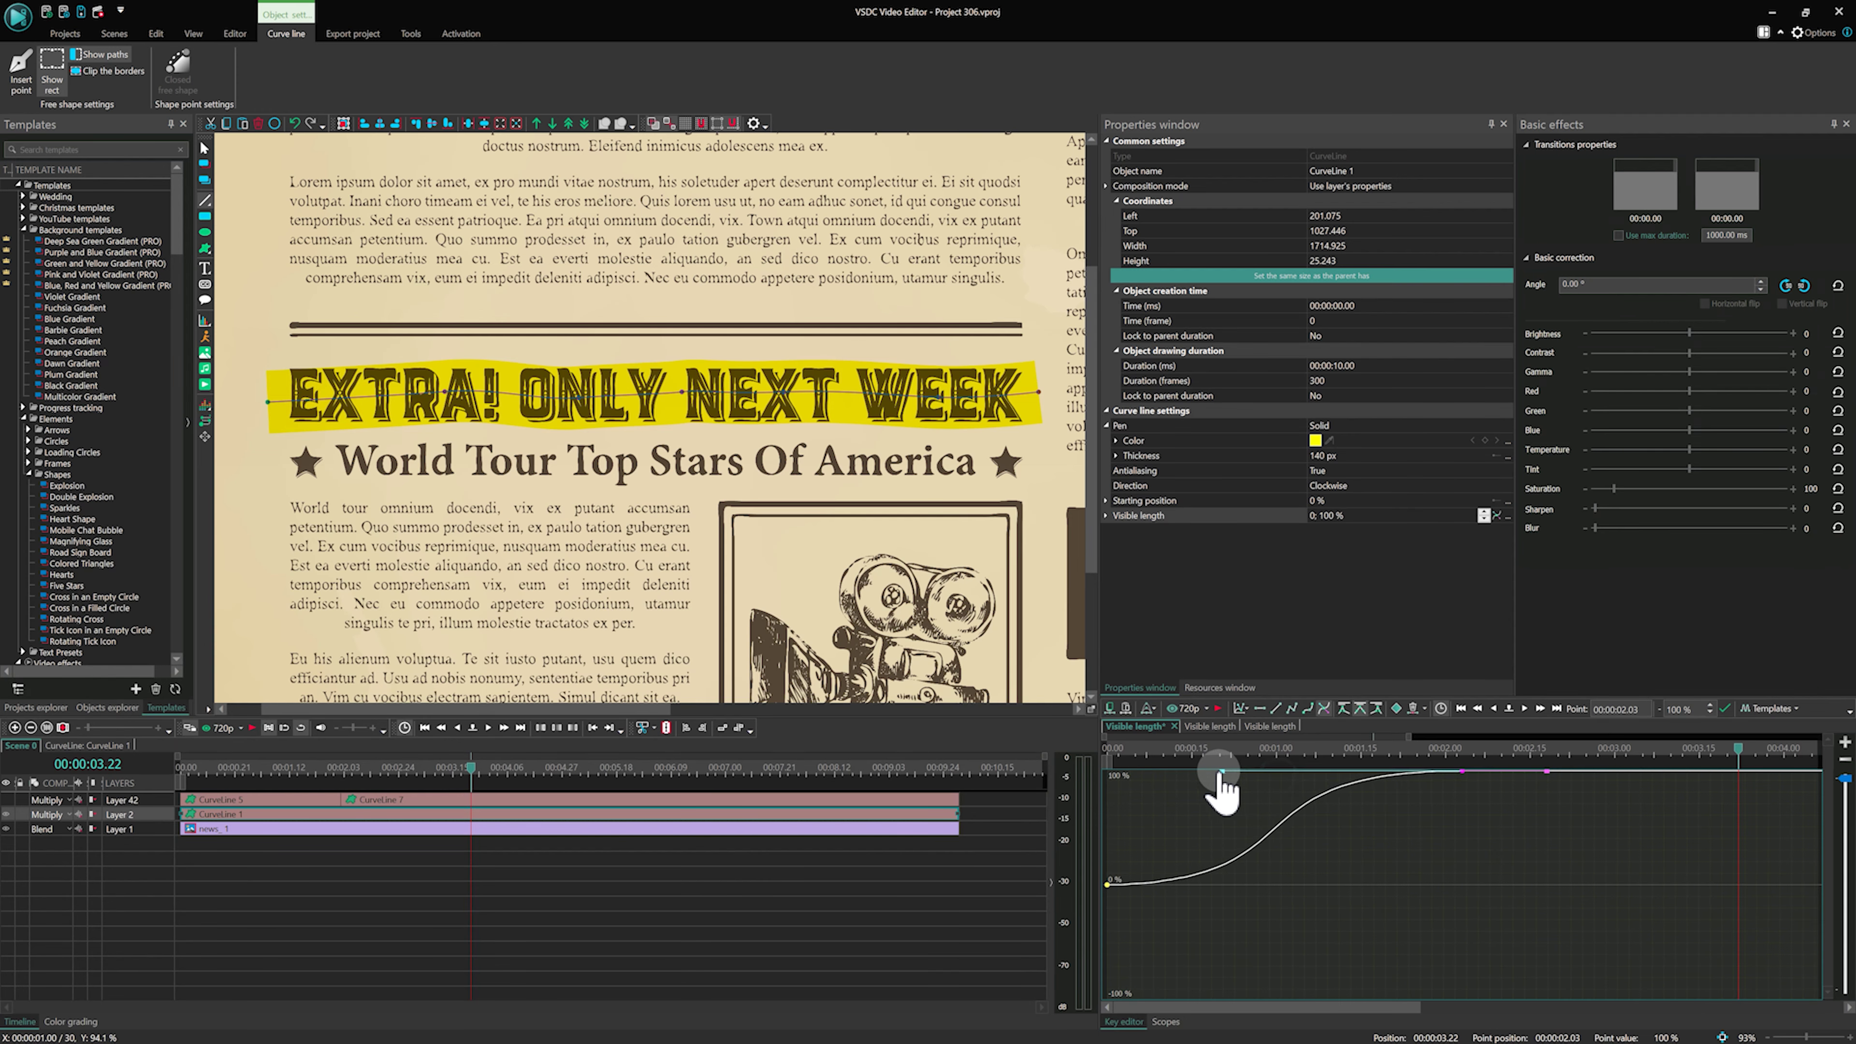
drag(601, 521, 567, 519)
- Lower and slightly shorten the 100% keyframe's incoming Bezier handle, previewing the highlight animation from the timeline's start
click(183, 766)
key(space)
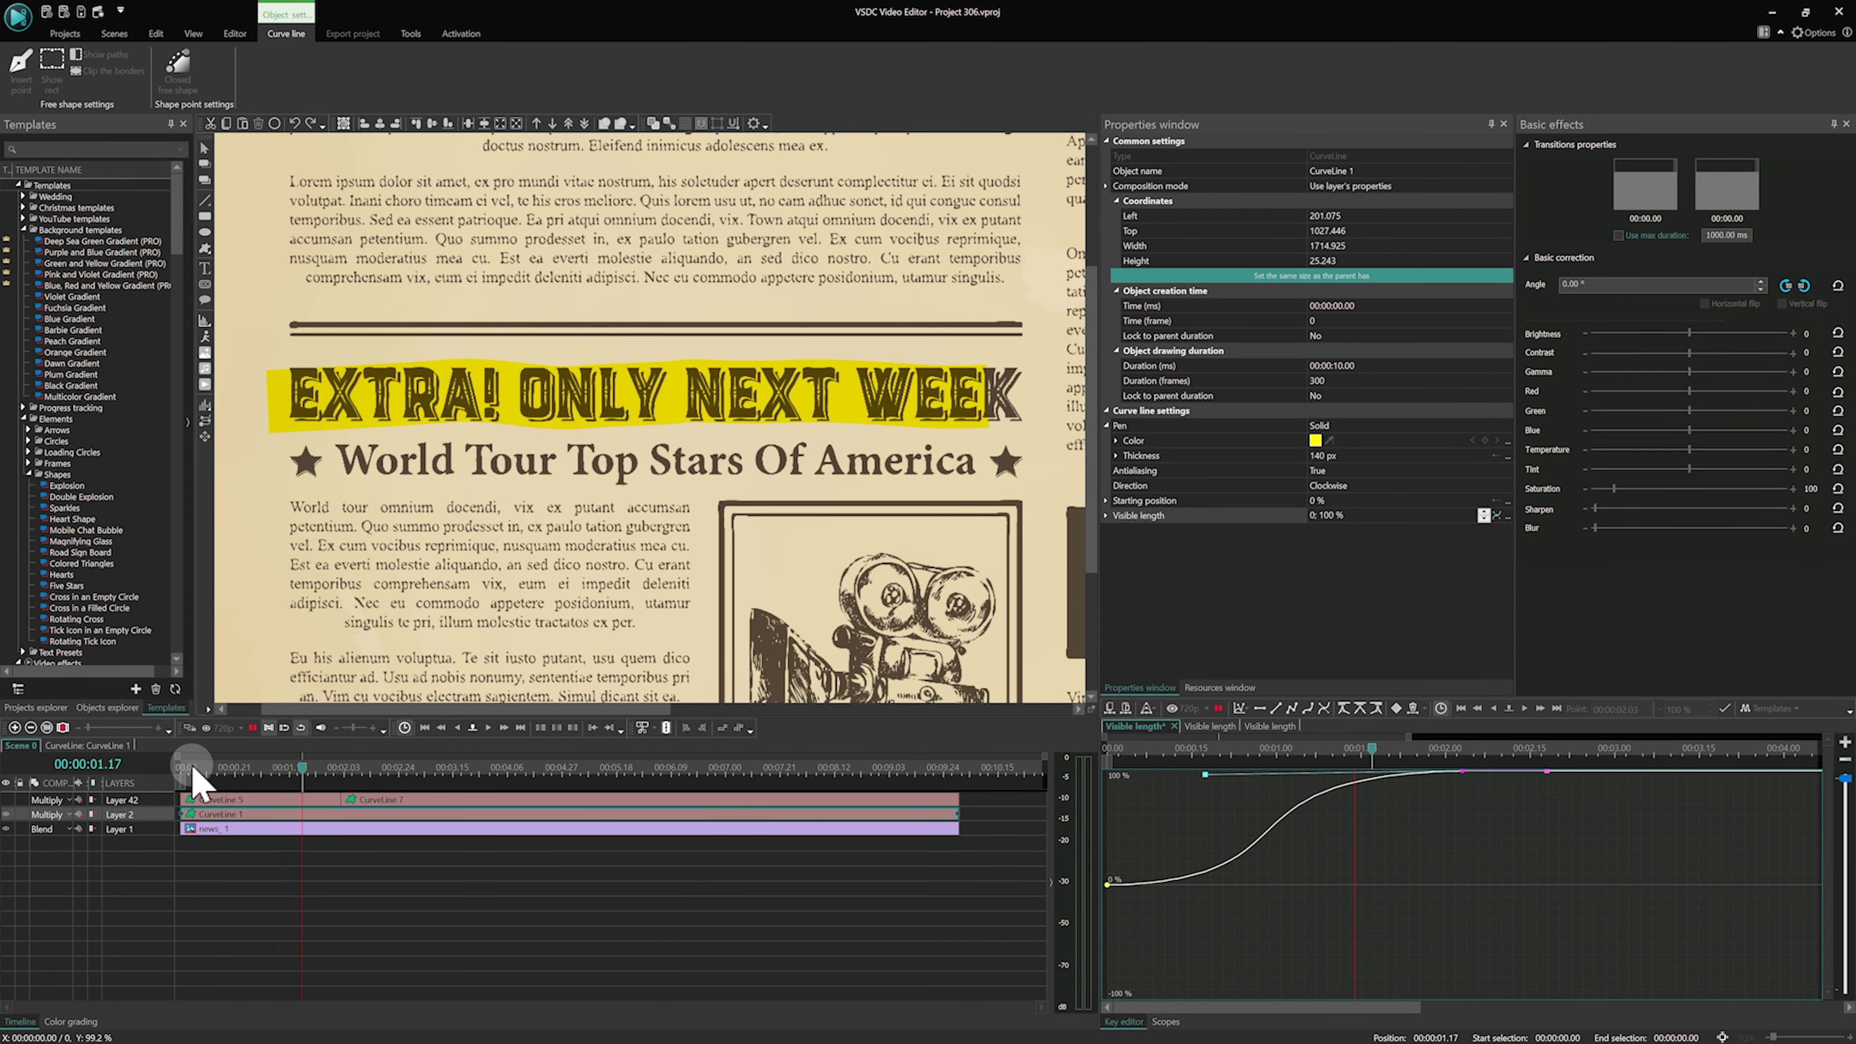
drag(1205, 773, 1235, 805)
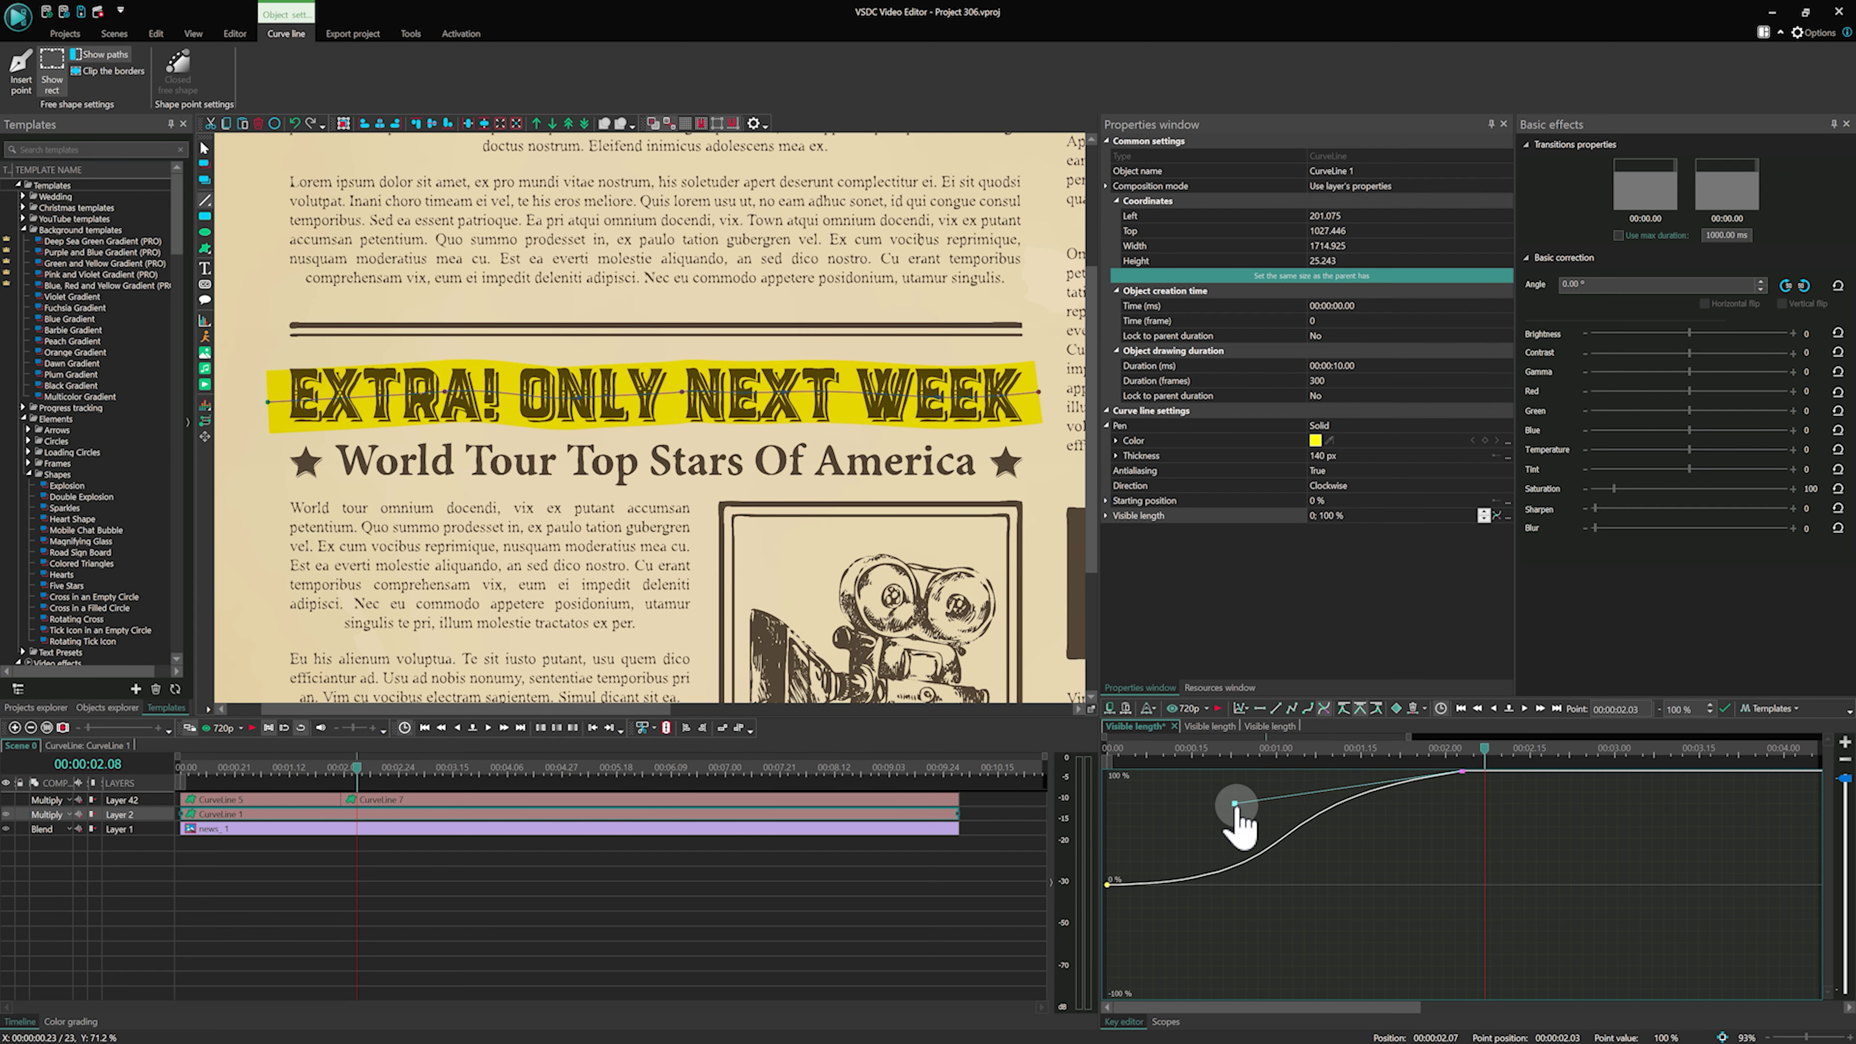
click(188, 768)
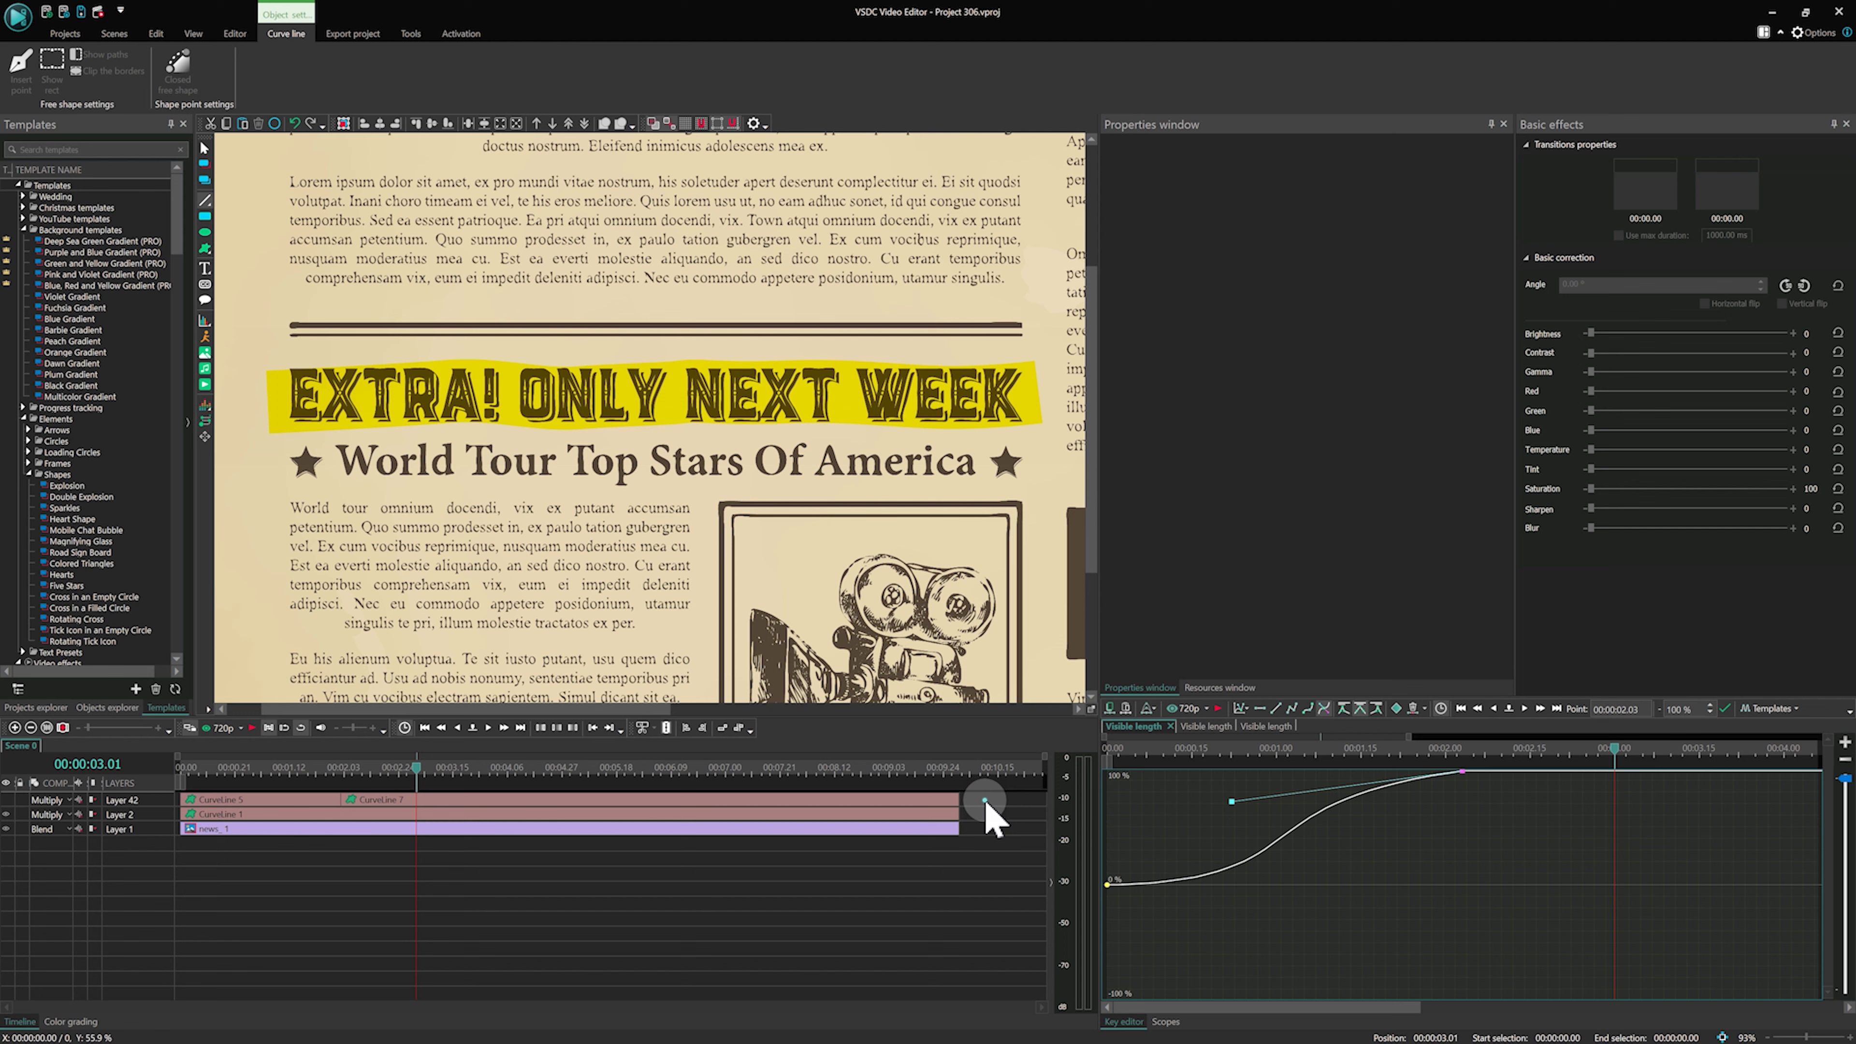
- Delete the two curve line copies on Layer 42 and duplicate CurveLine 1
drag(985, 801, 244, 787)
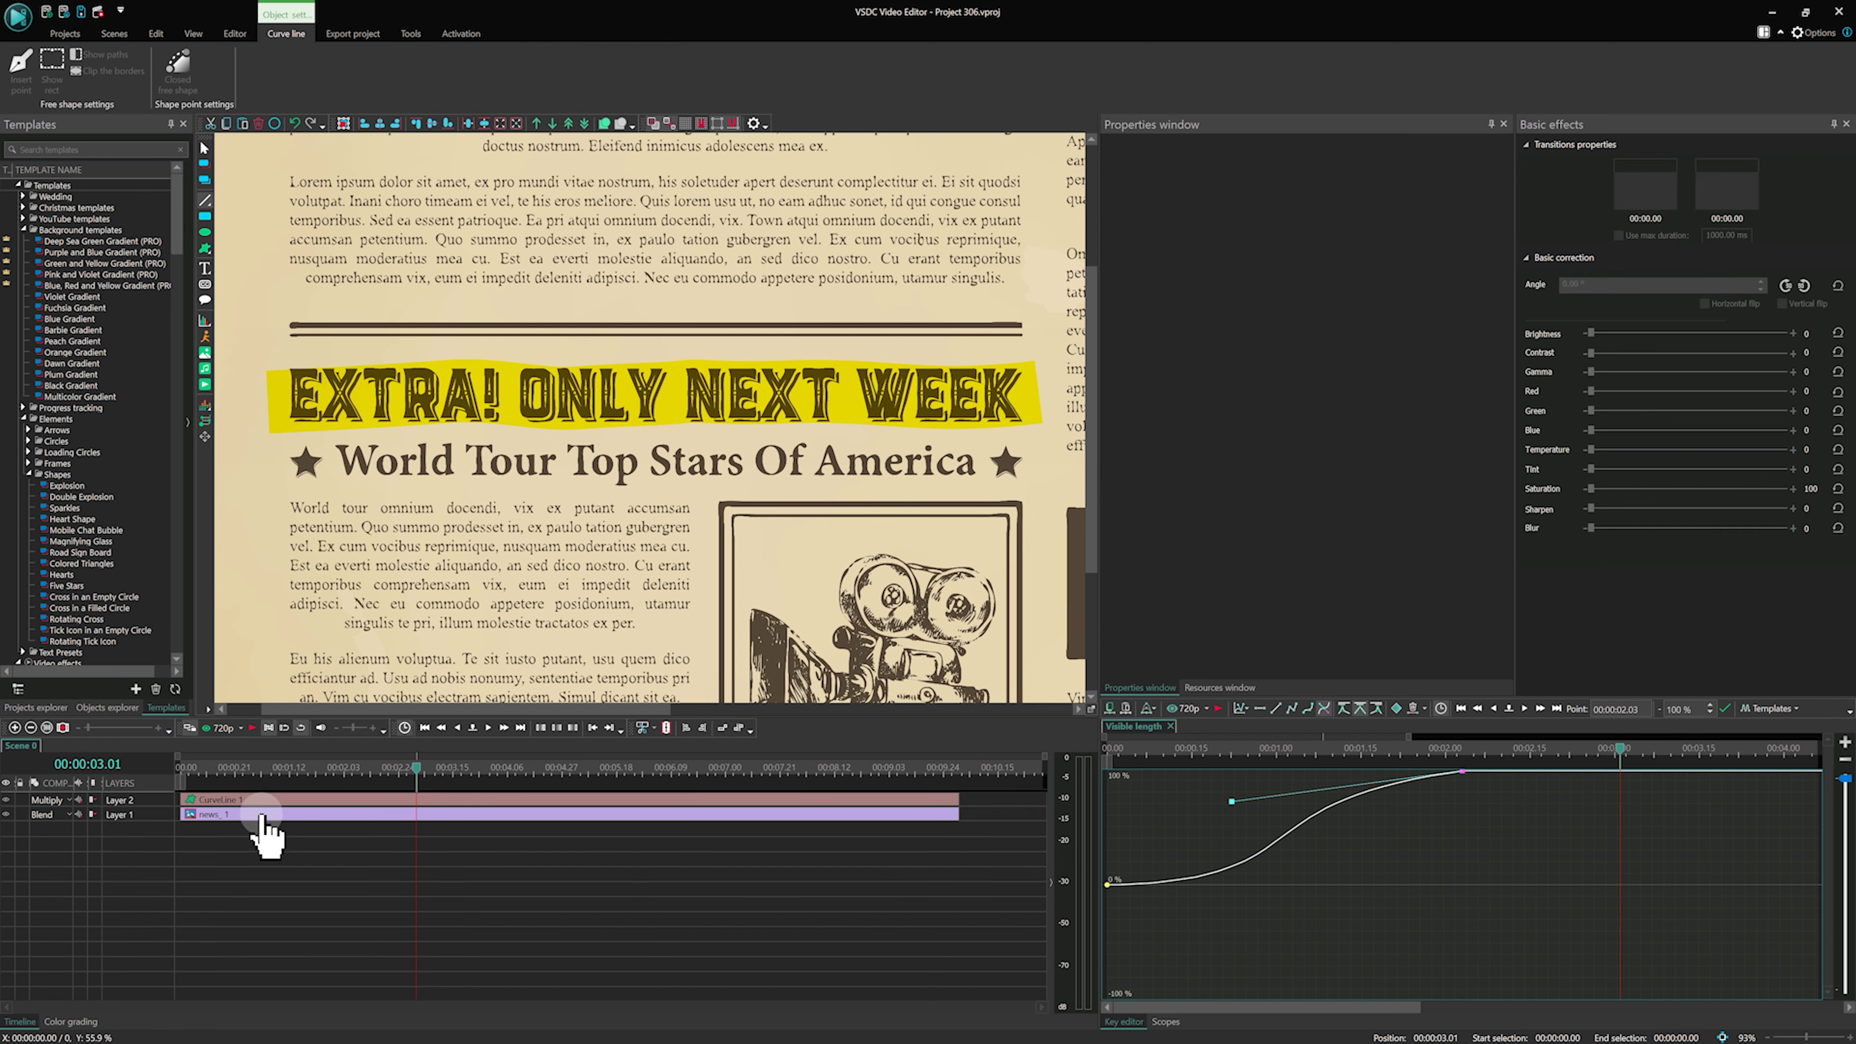
click(276, 801)
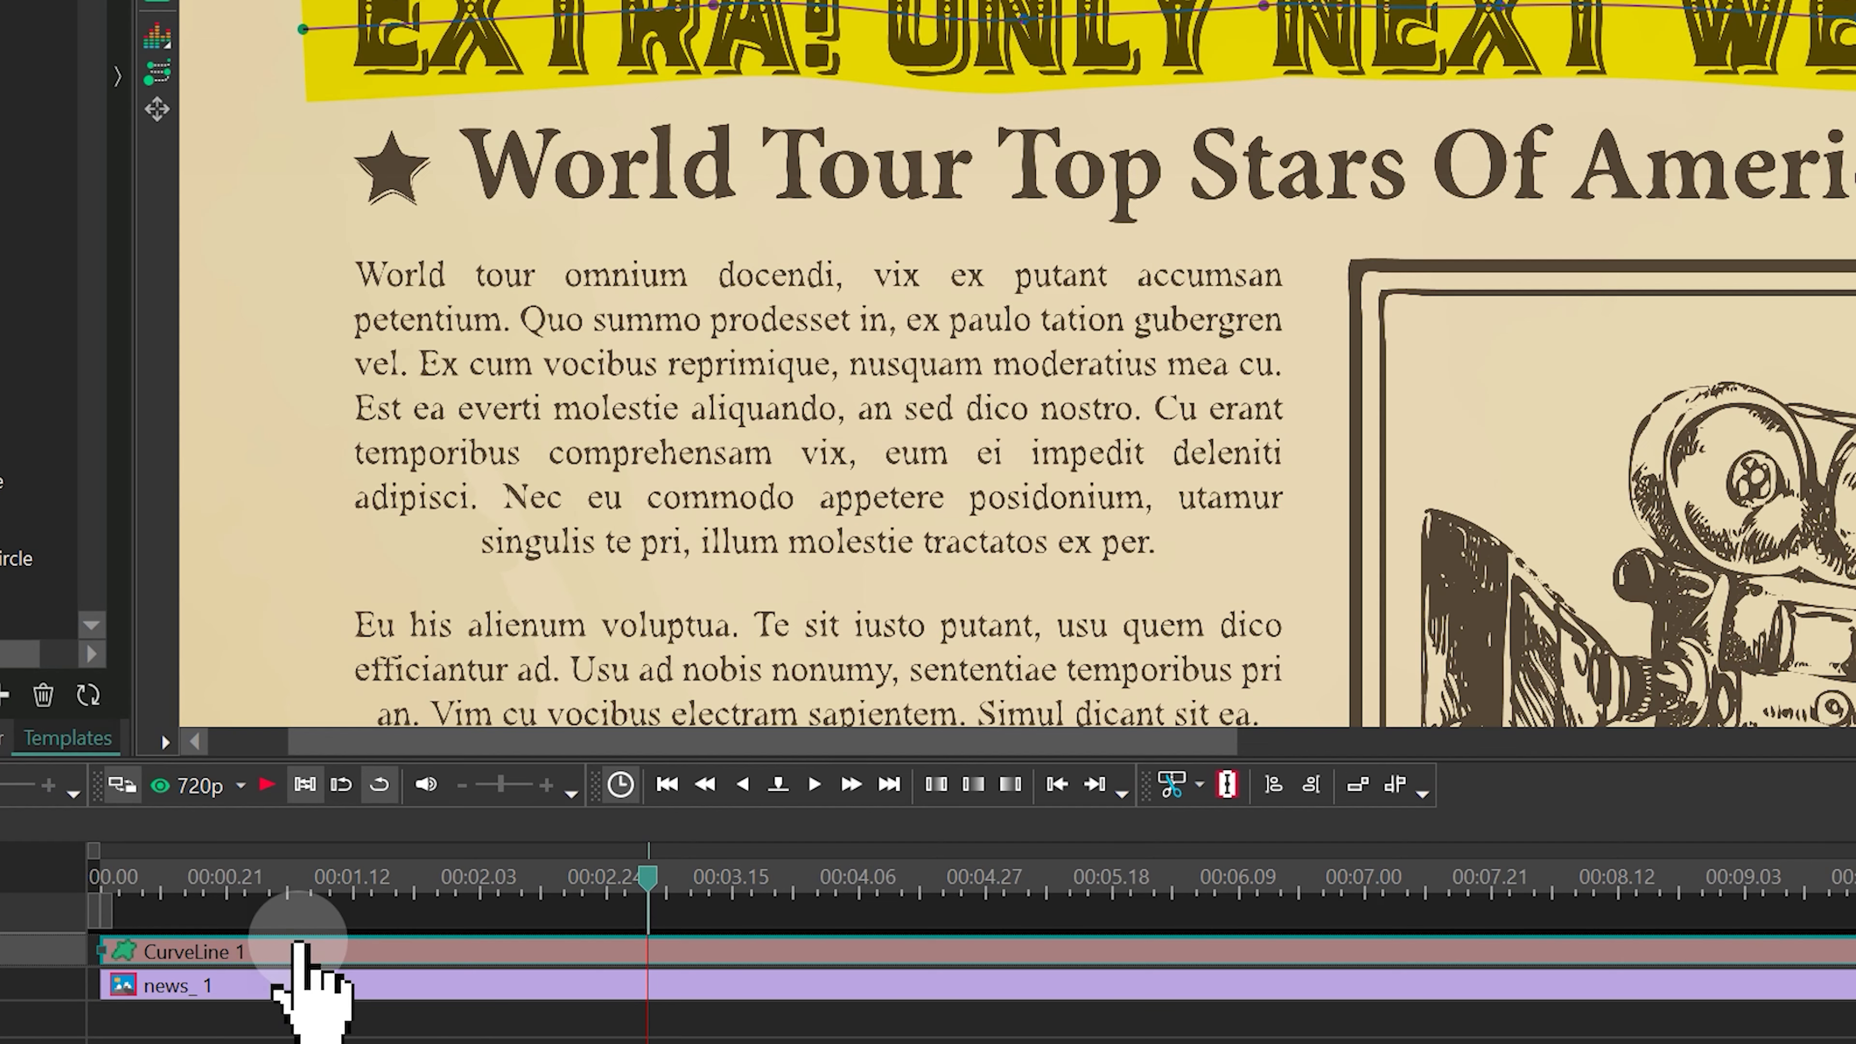
right_click(281, 804)
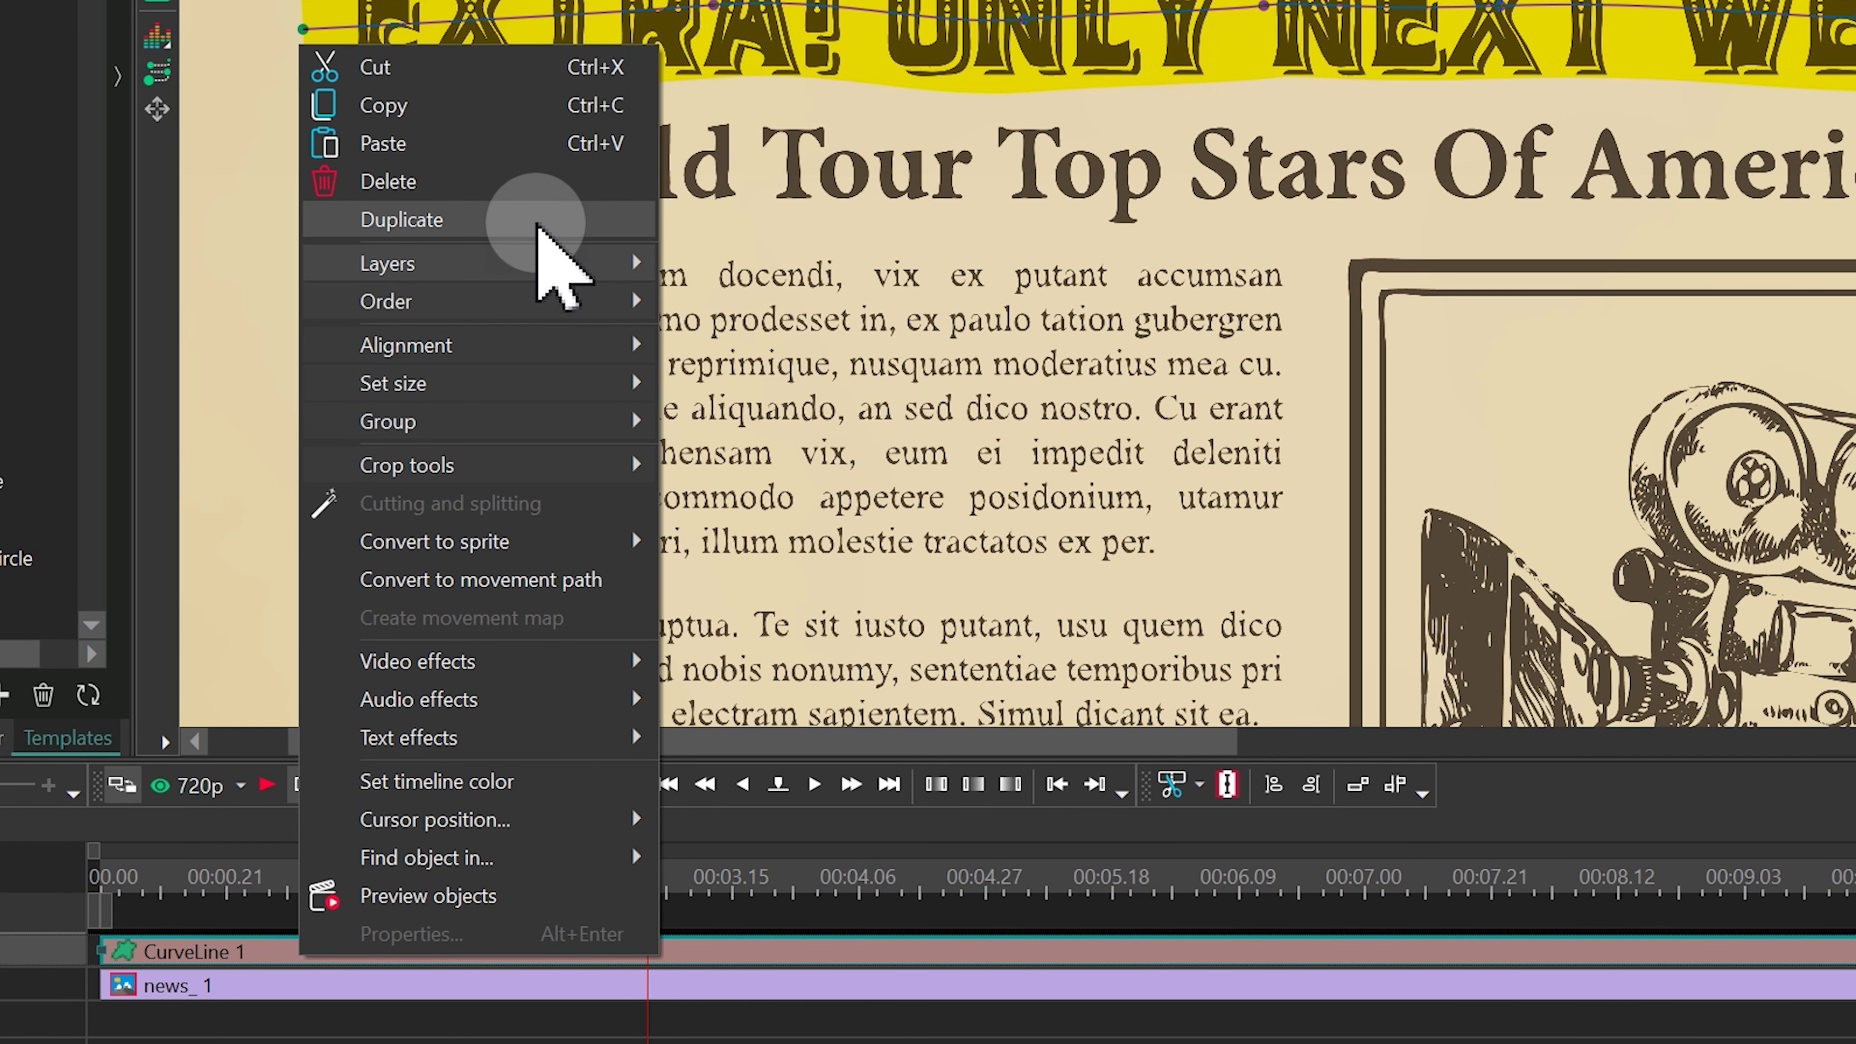
click(539, 223)
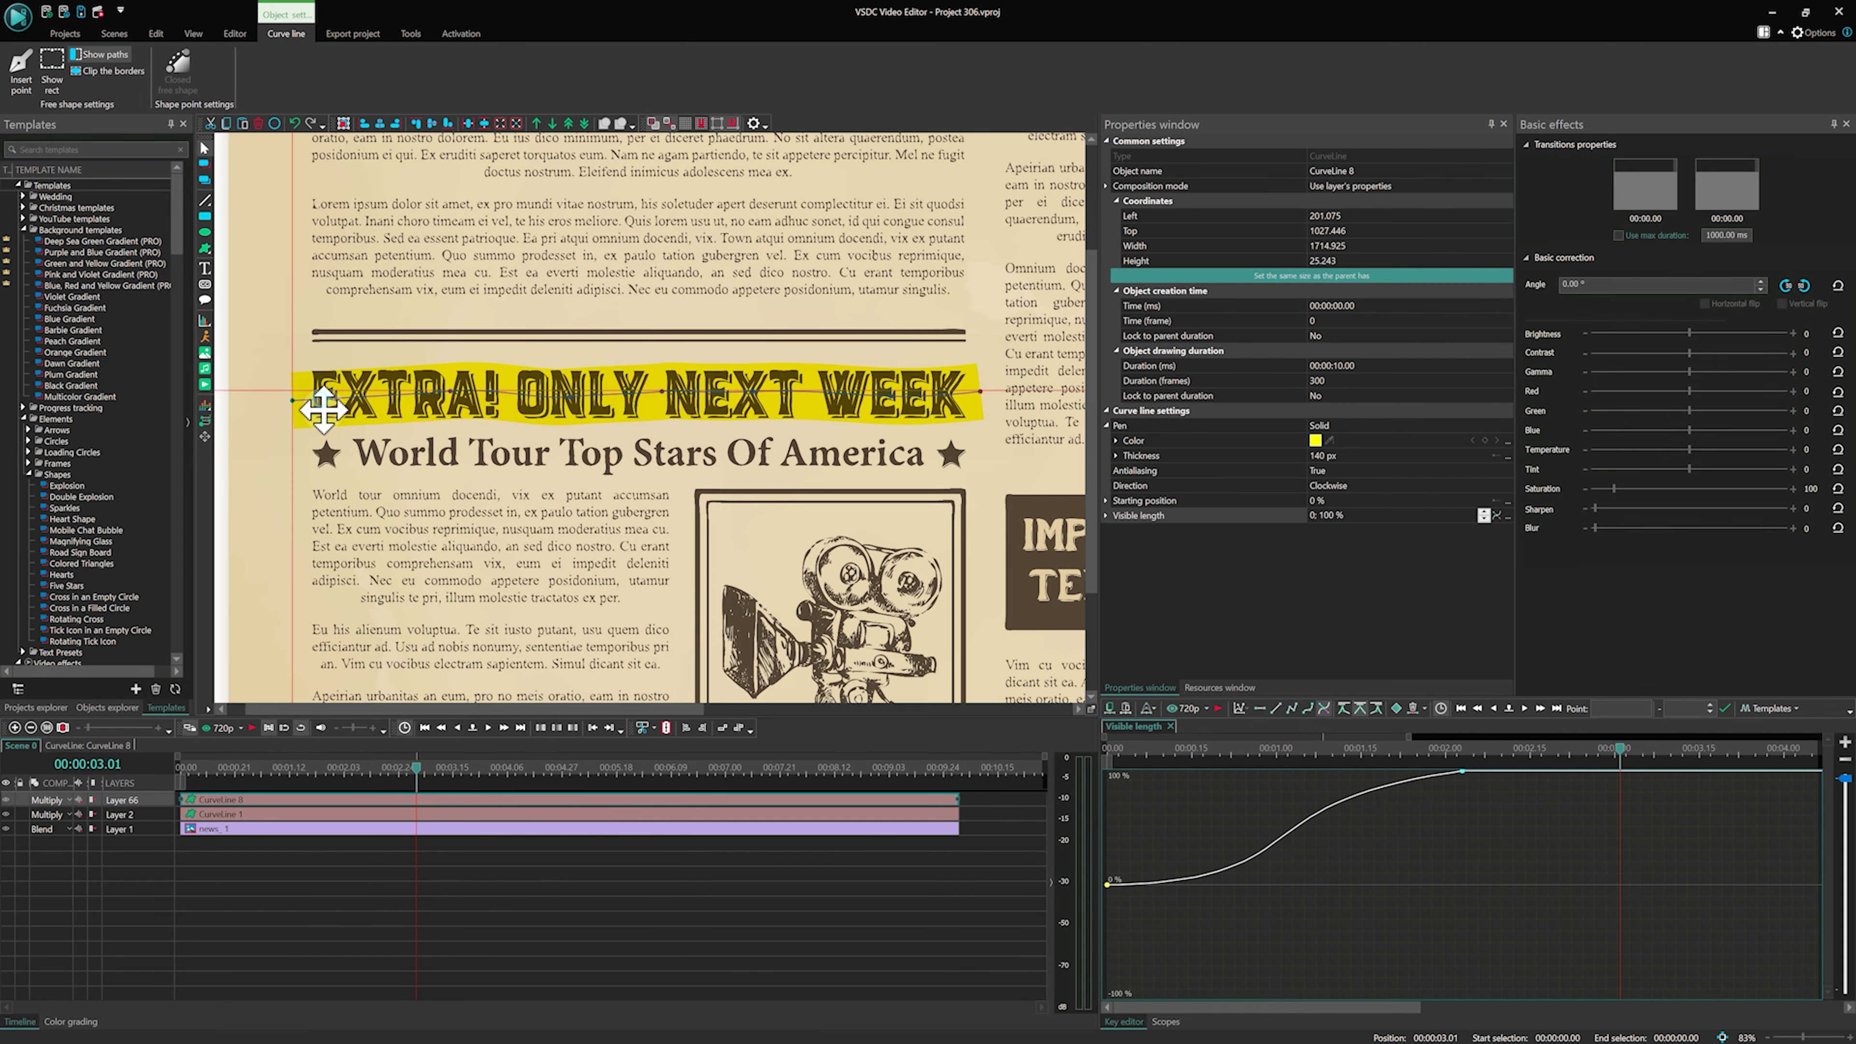
- Move the duplicated curve line onto the first line of the paragraph below the subheading and pull its points in to about 963 wide
drag(323, 409, 331, 495)
drag(461, 486, 386, 495)
drag(581, 491, 474, 494)
drag(1805, 1039, 1815, 1038)
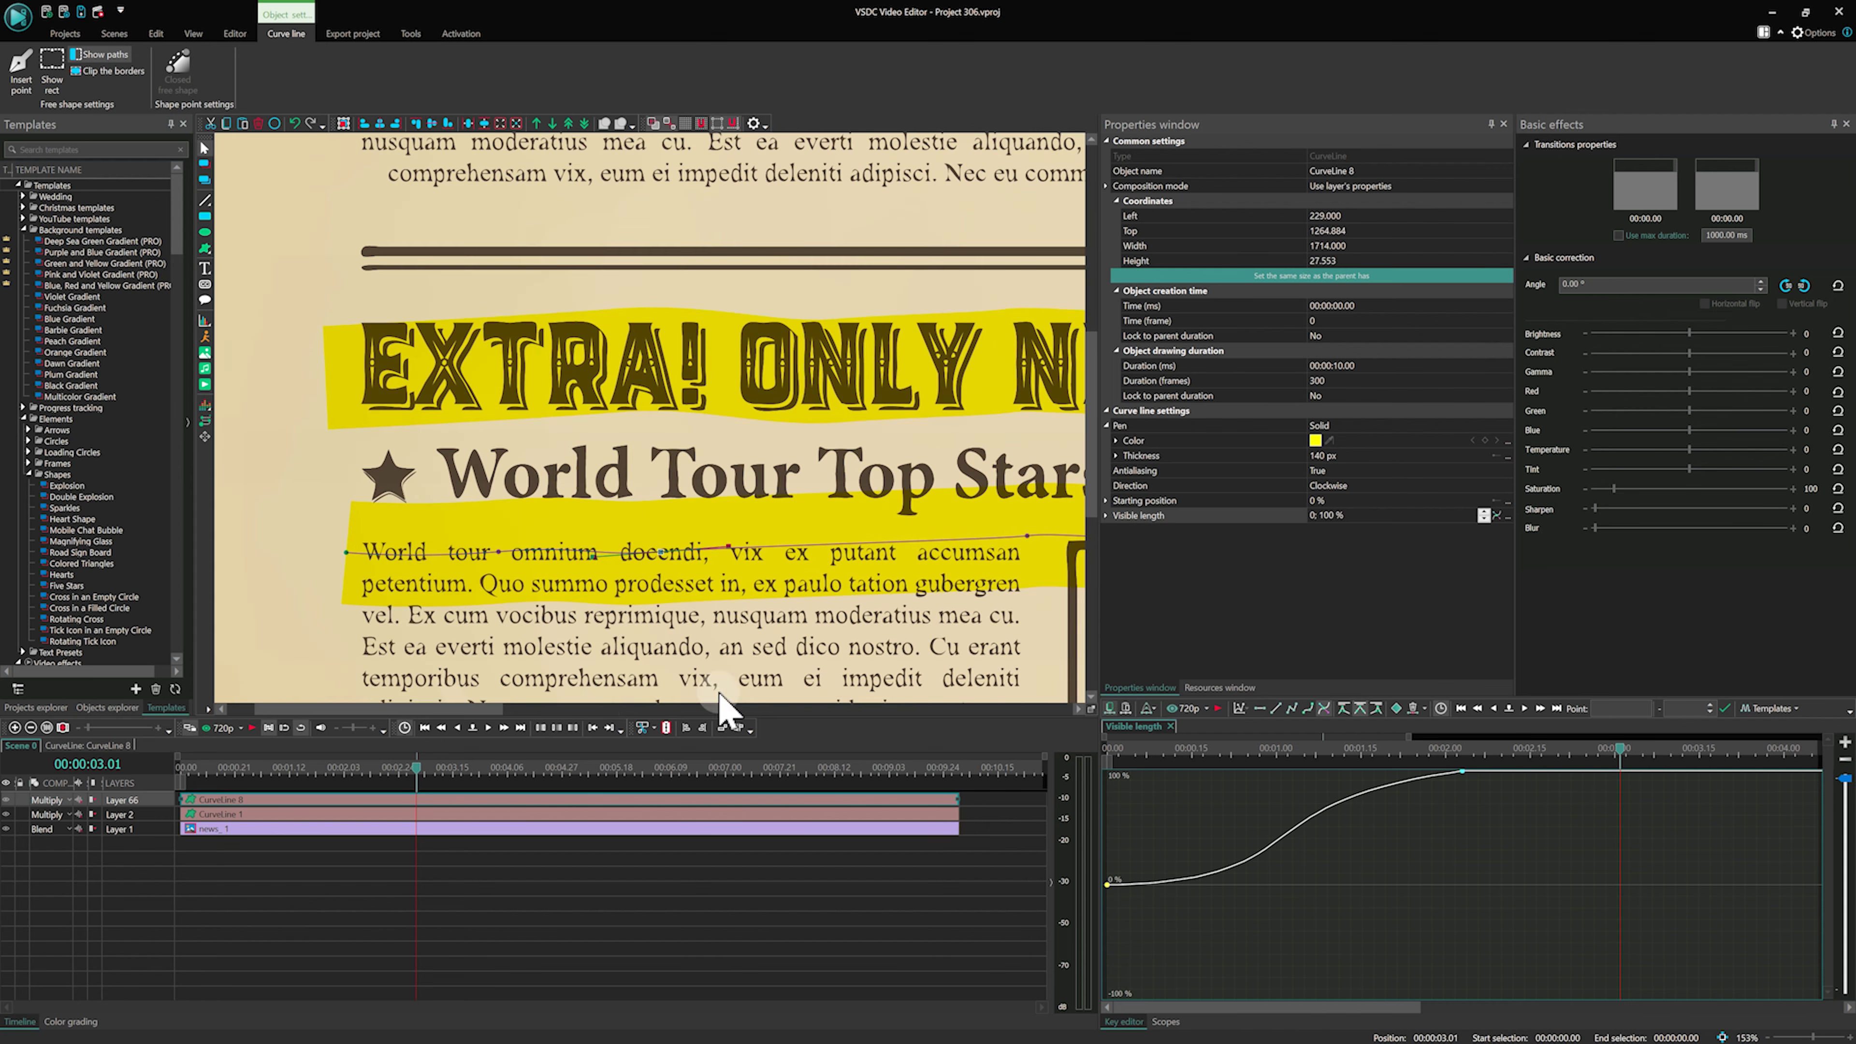
drag(467, 709, 513, 709)
drag(869, 541, 592, 555)
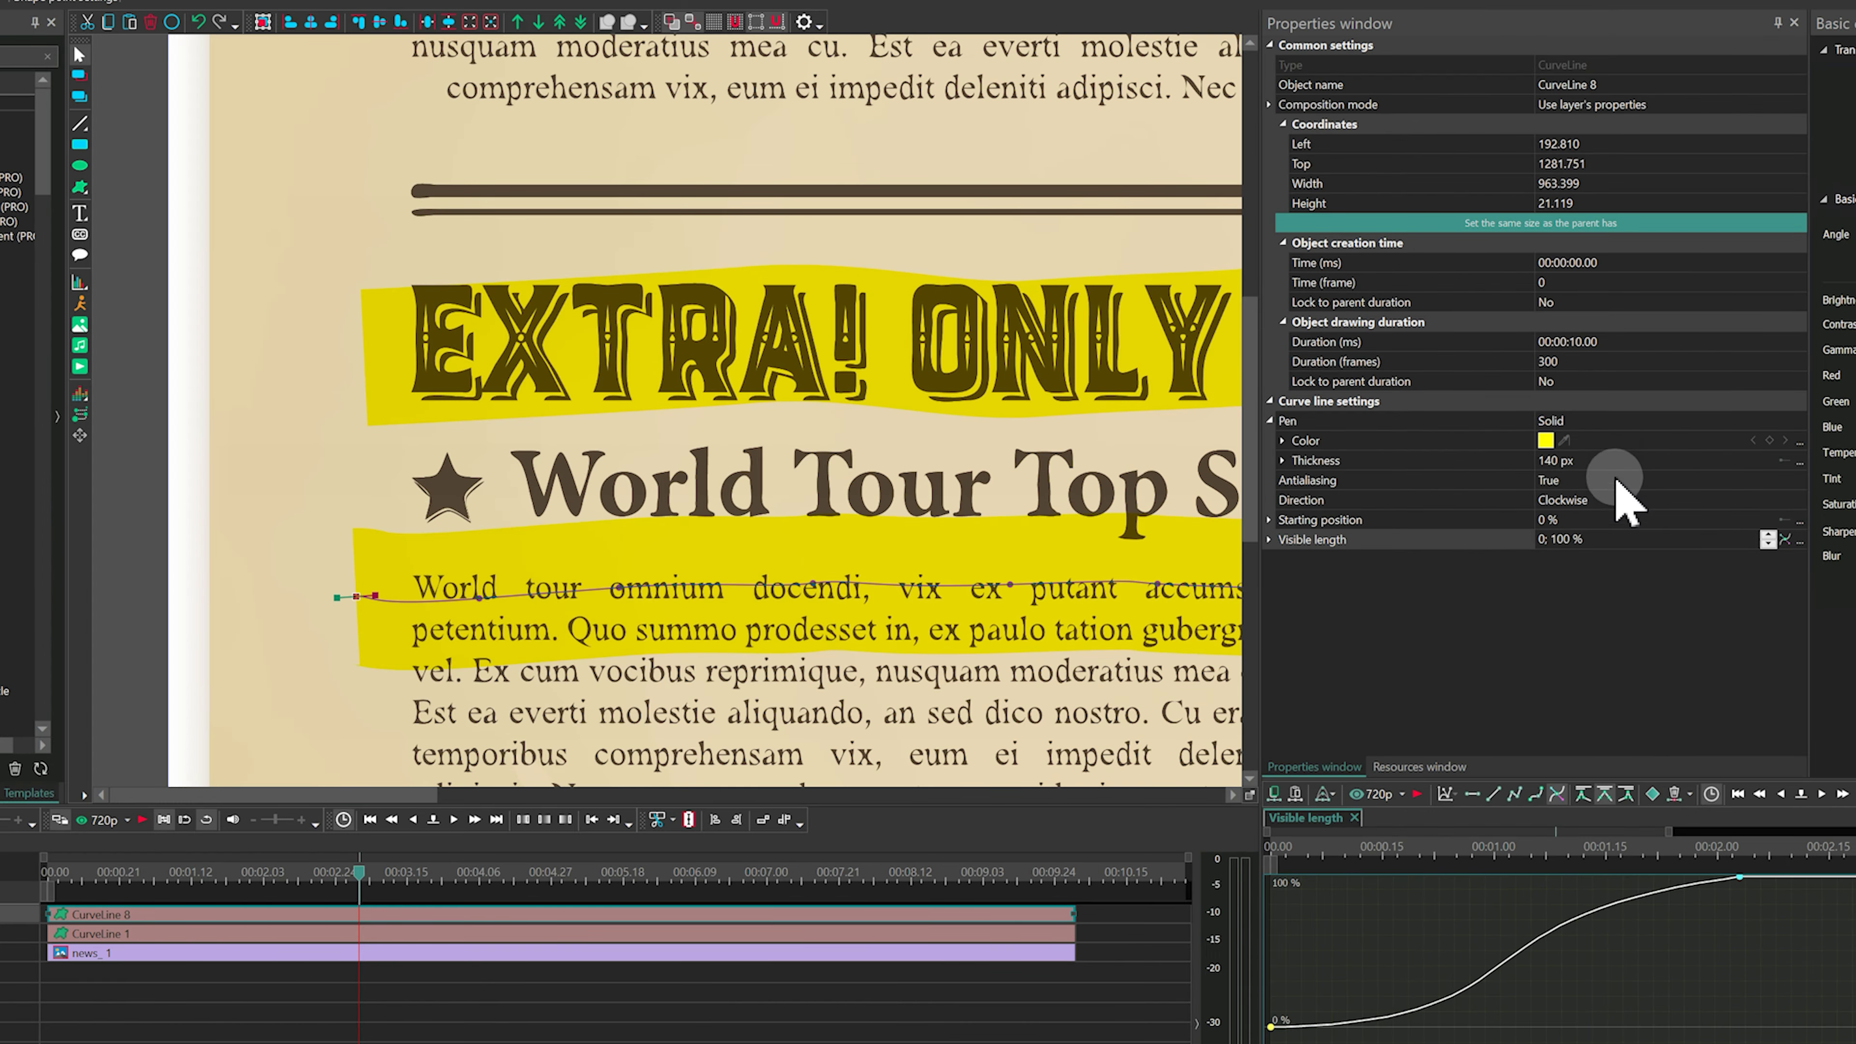
- Set the duplicated curve line's pen thickness to 20 px
click(1614, 462)
text(20)
key(Return)
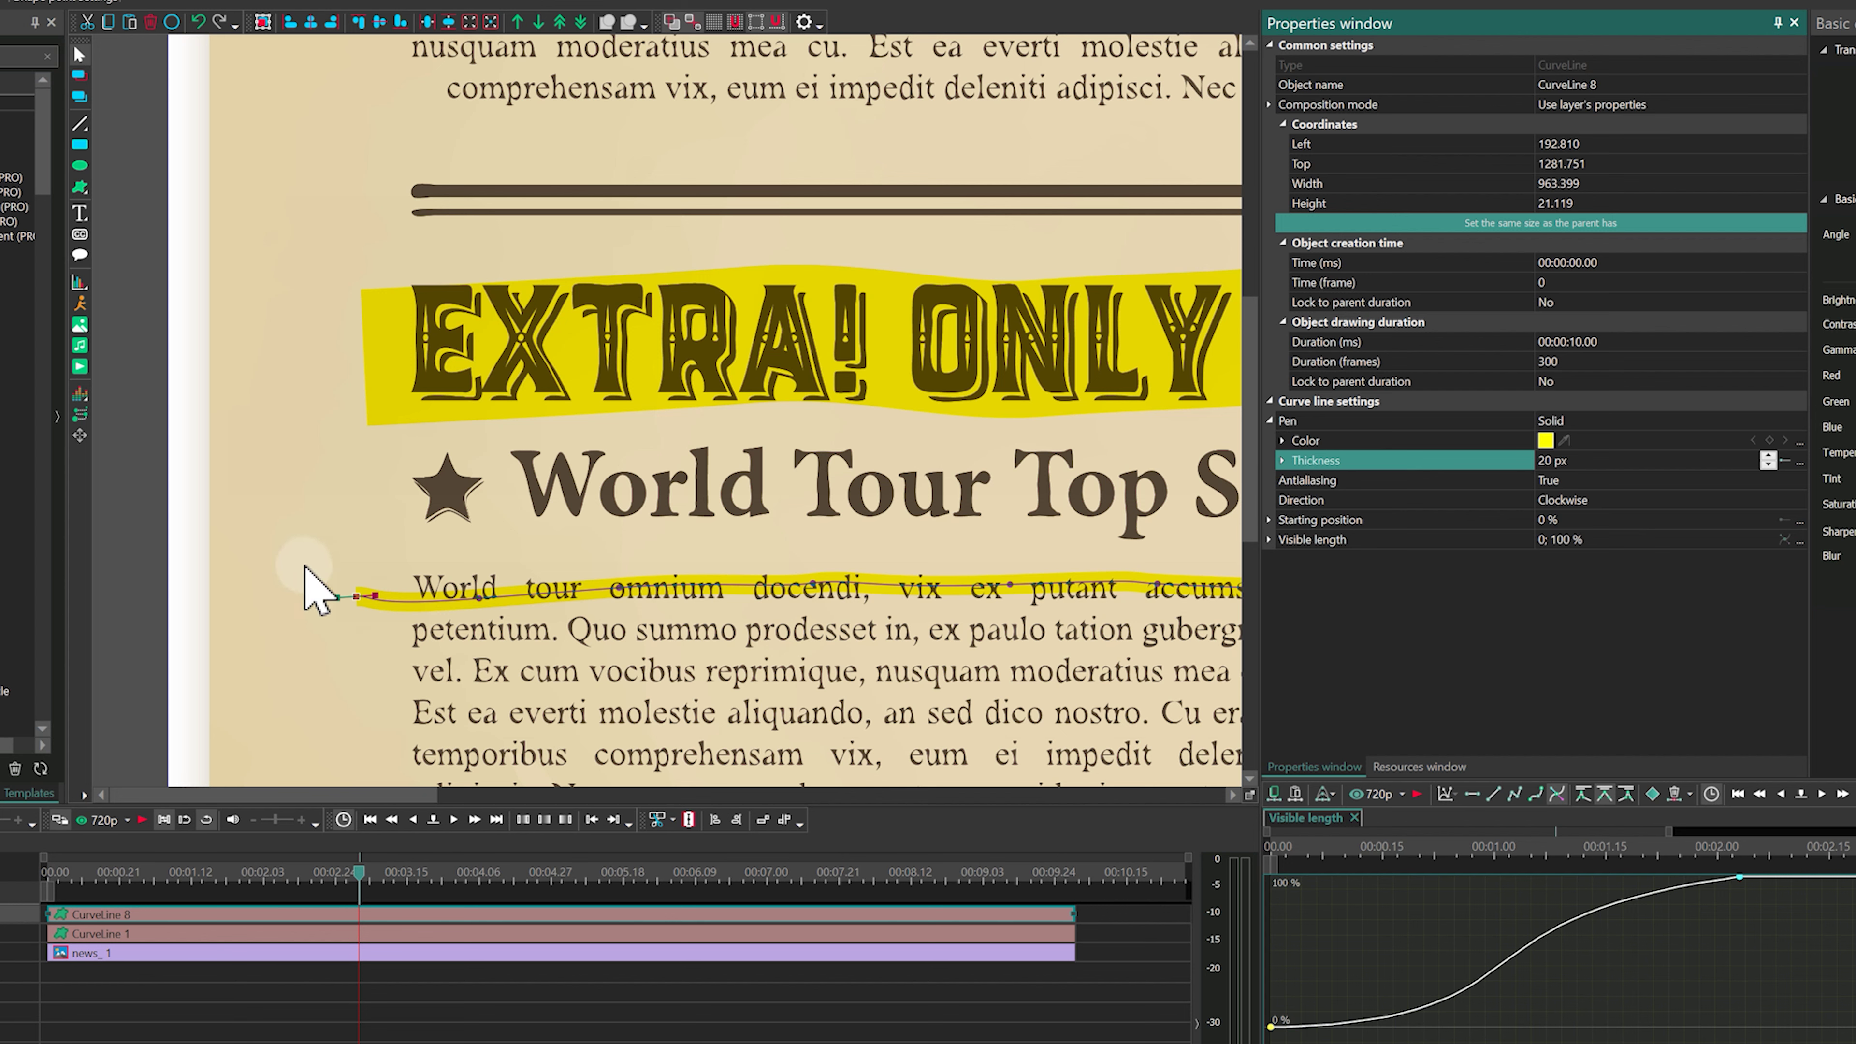
- Recolor the duplicated curve line green (#00FF00) and nudge its points to follow the paragraph's first line
click(1545, 440)
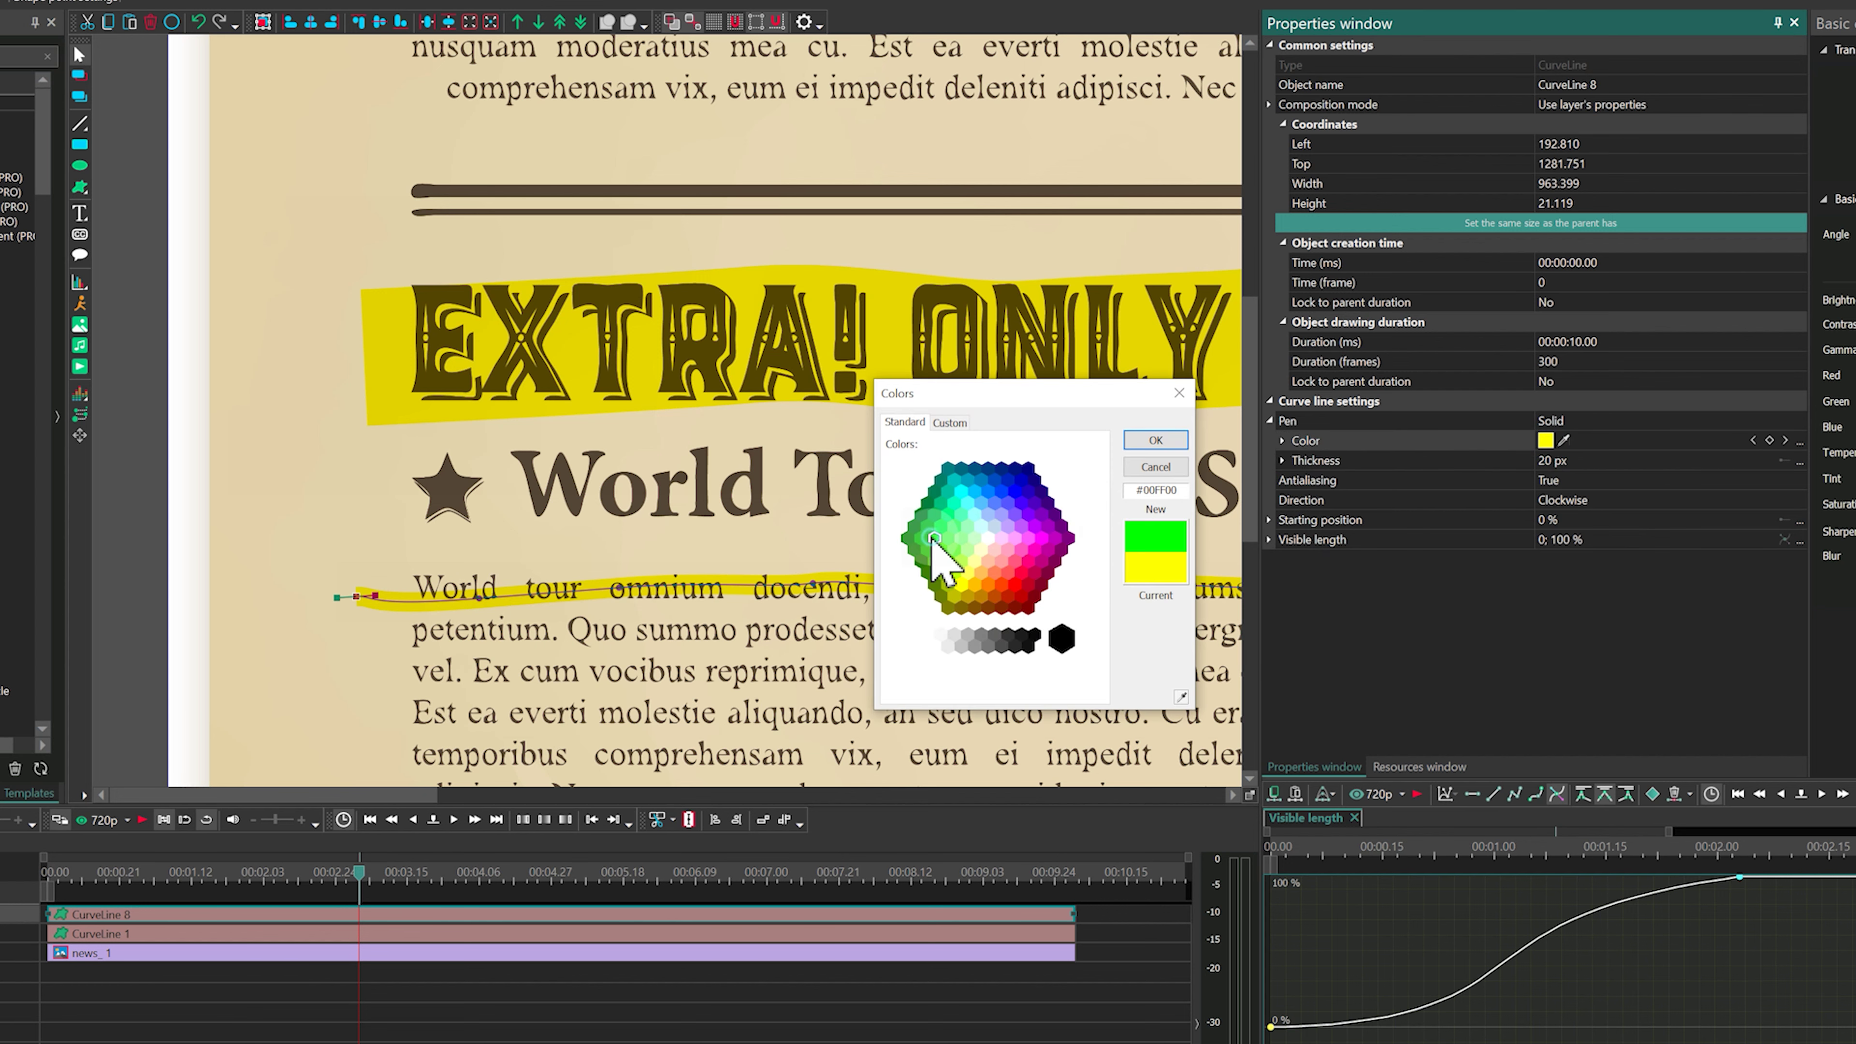
click(1138, 445)
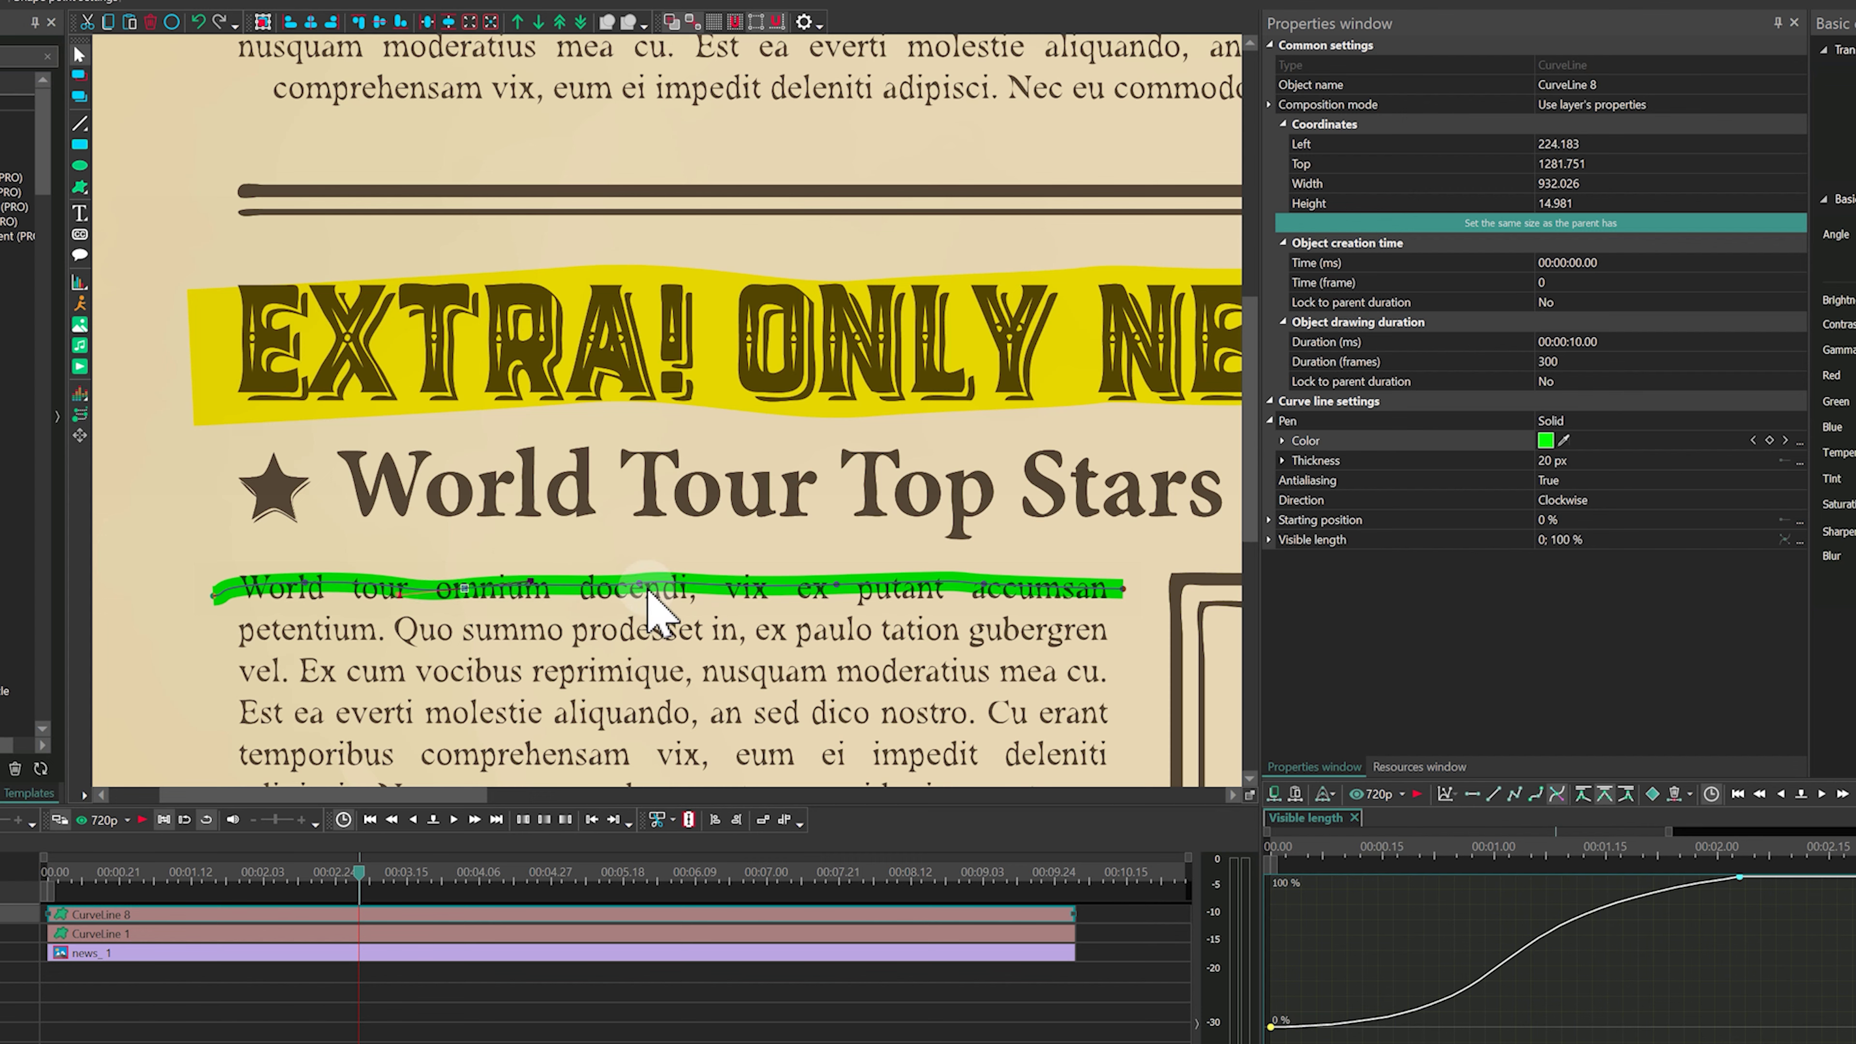
drag(643, 591, 642, 591)
drag(838, 585, 838, 593)
drag(985, 583, 985, 588)
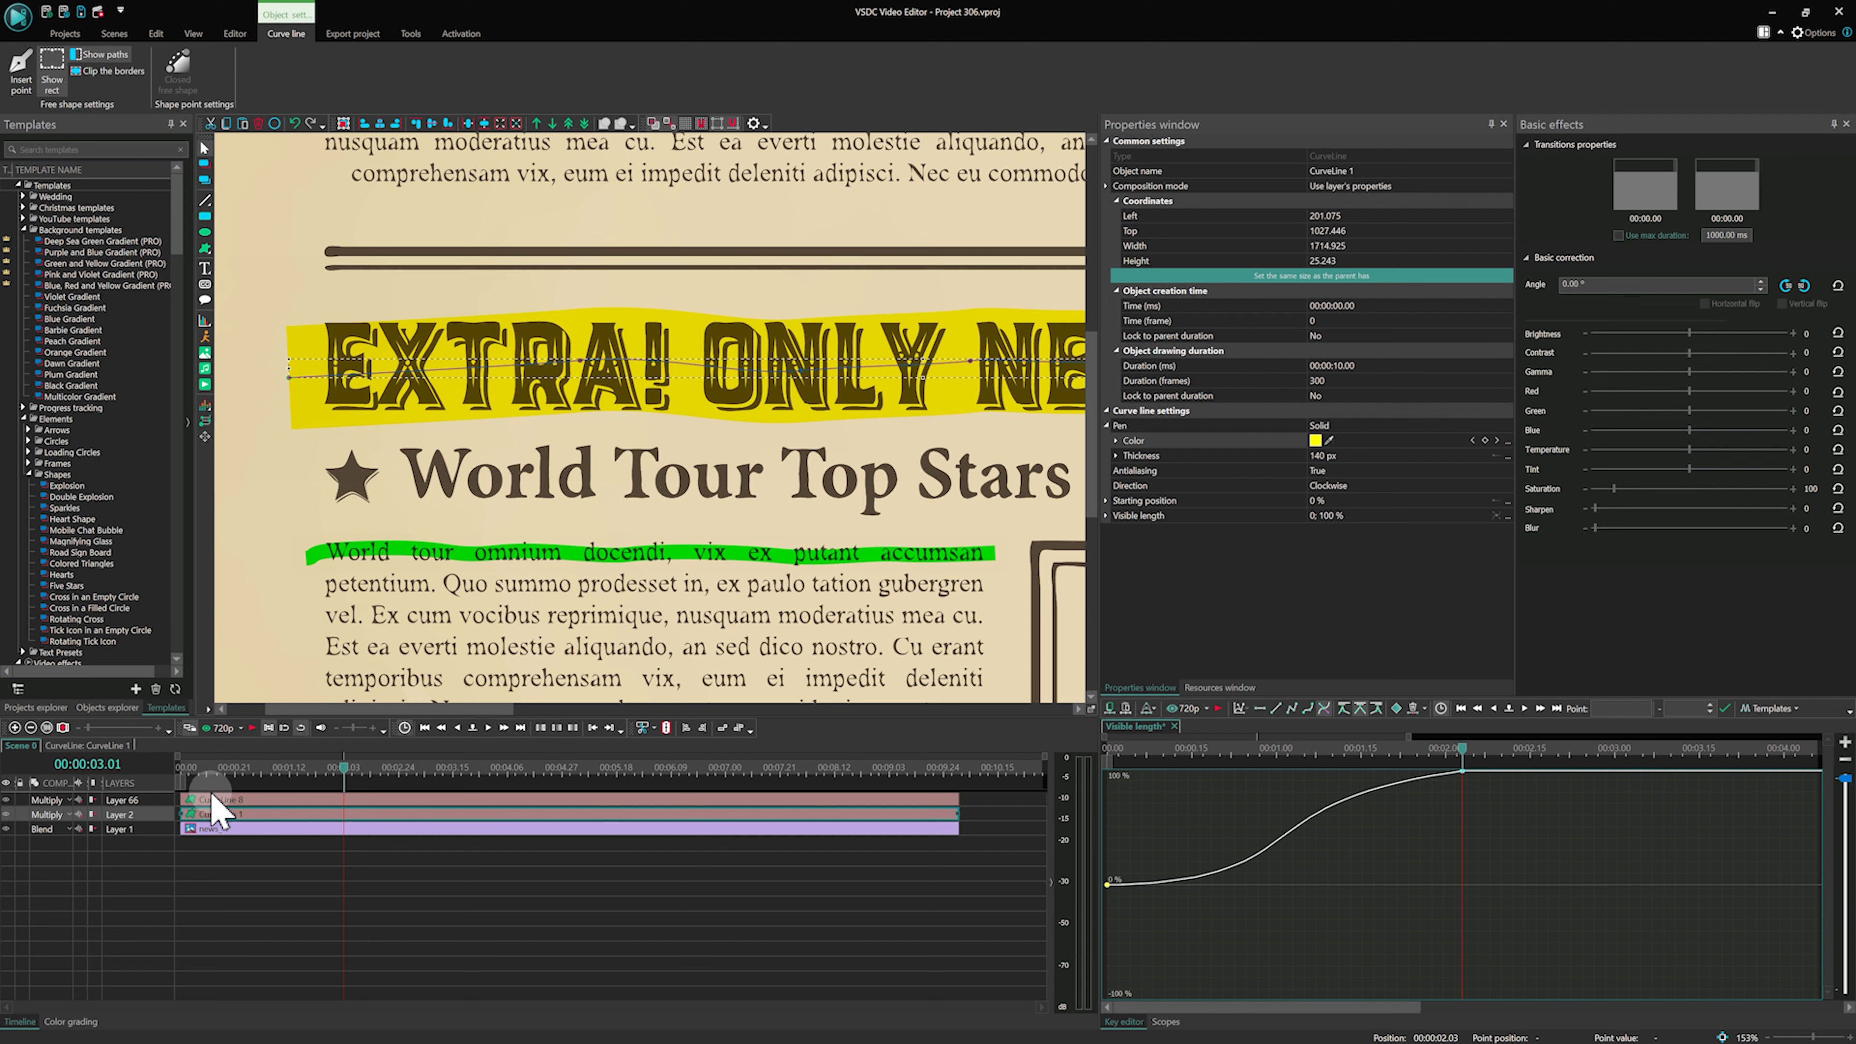
- Start the green line's clip at 00:00:02.03, trim its end to match the newspaper clip, and adjust the line's starting point
drag(212, 800, 424, 813)
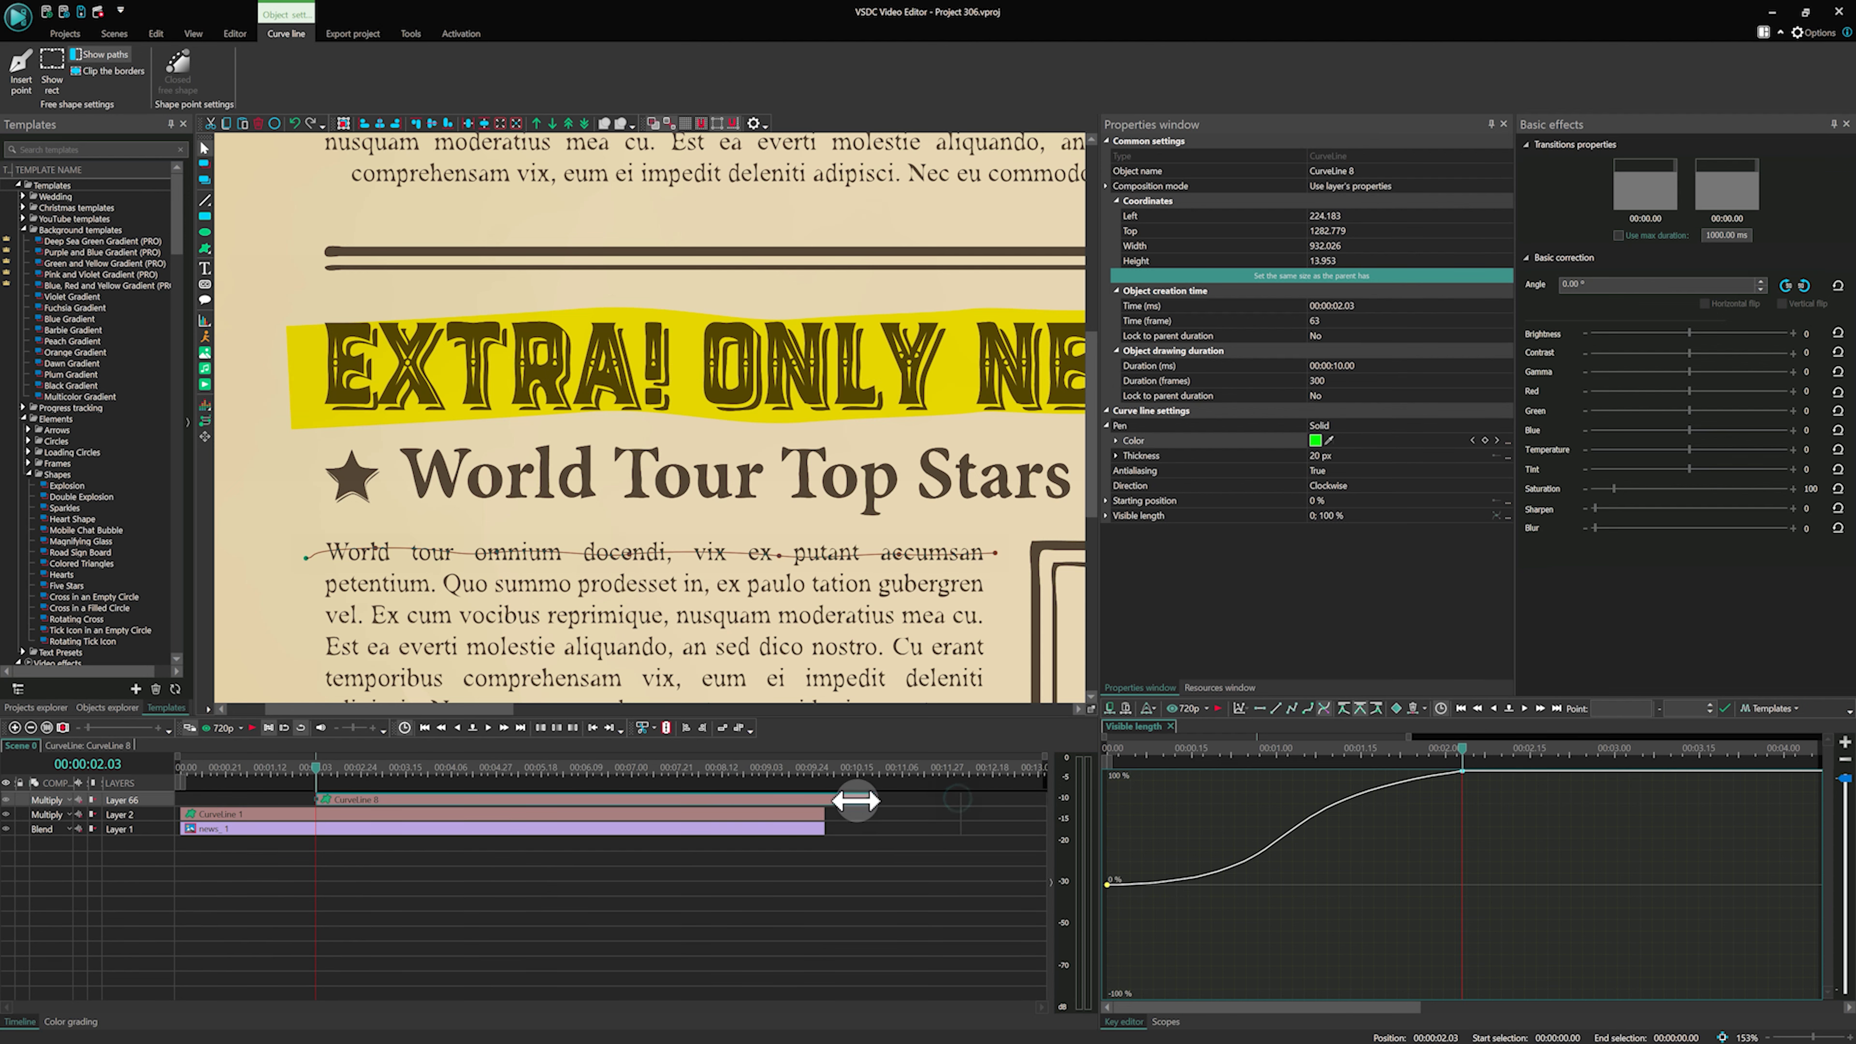
click(437, 965)
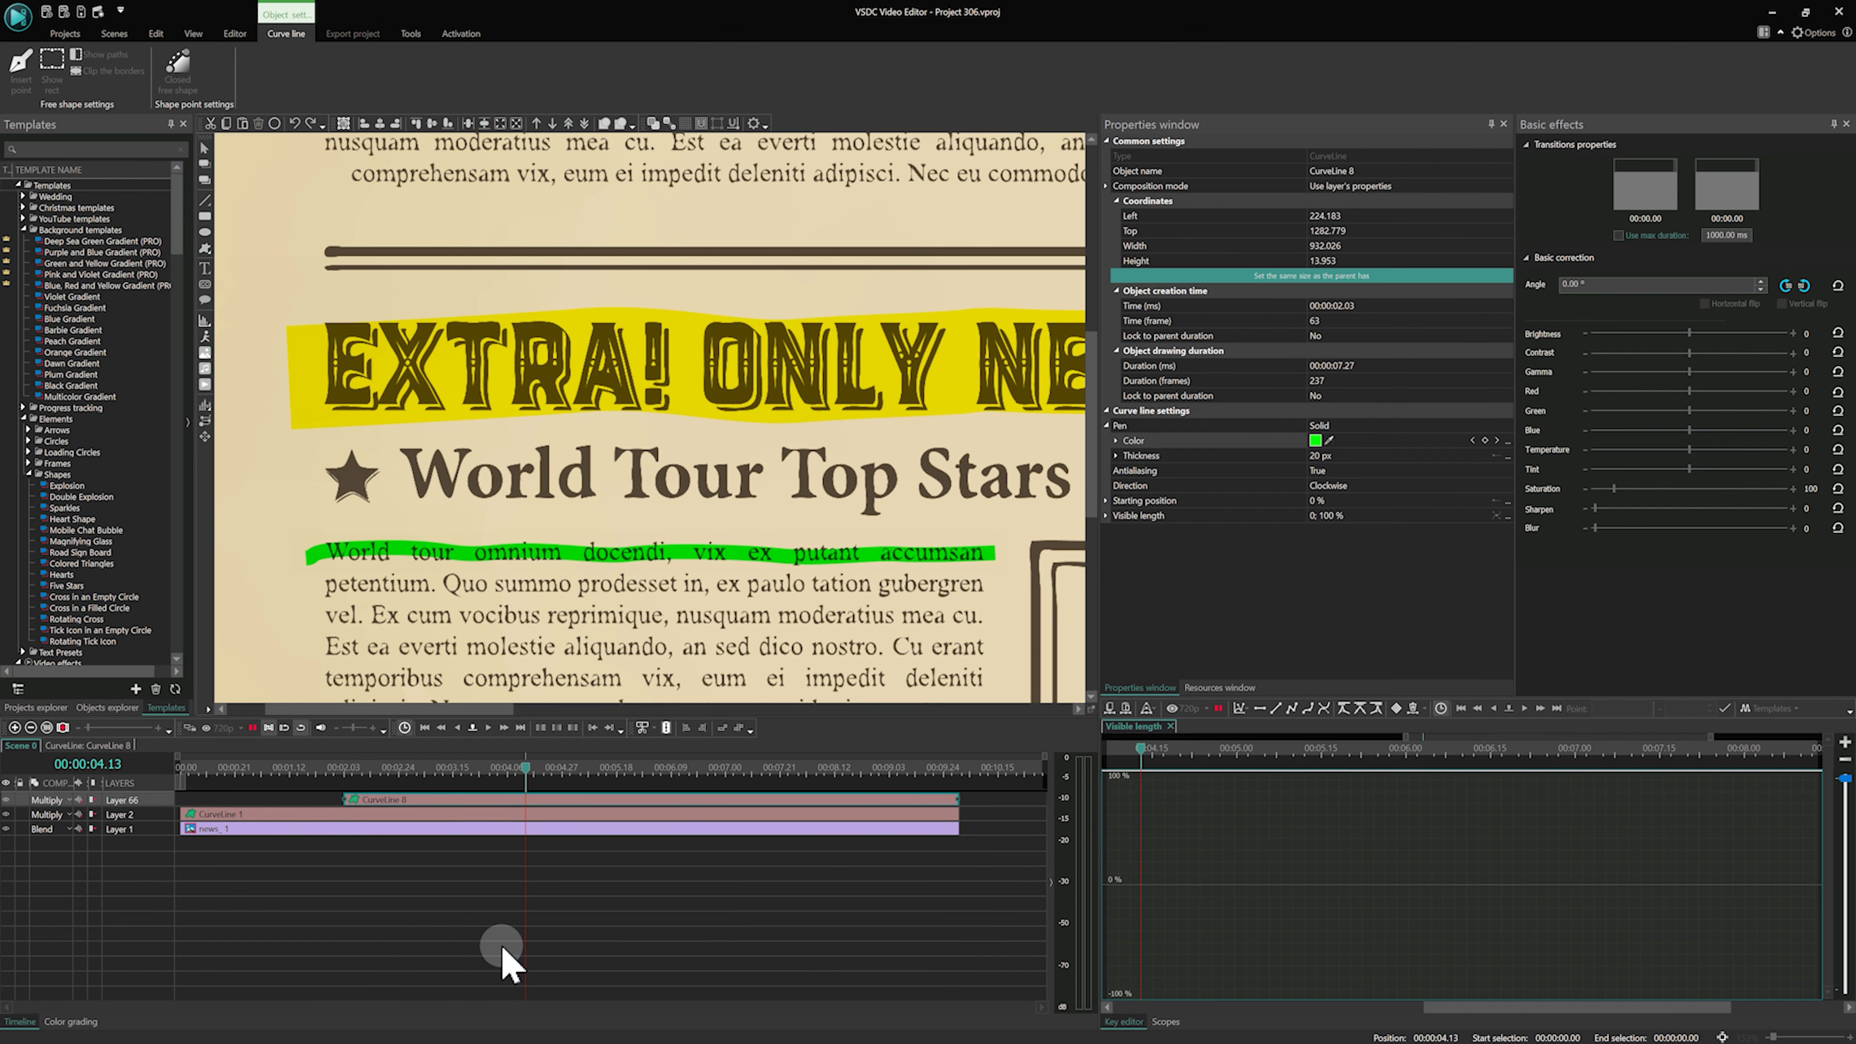
click(318, 557)
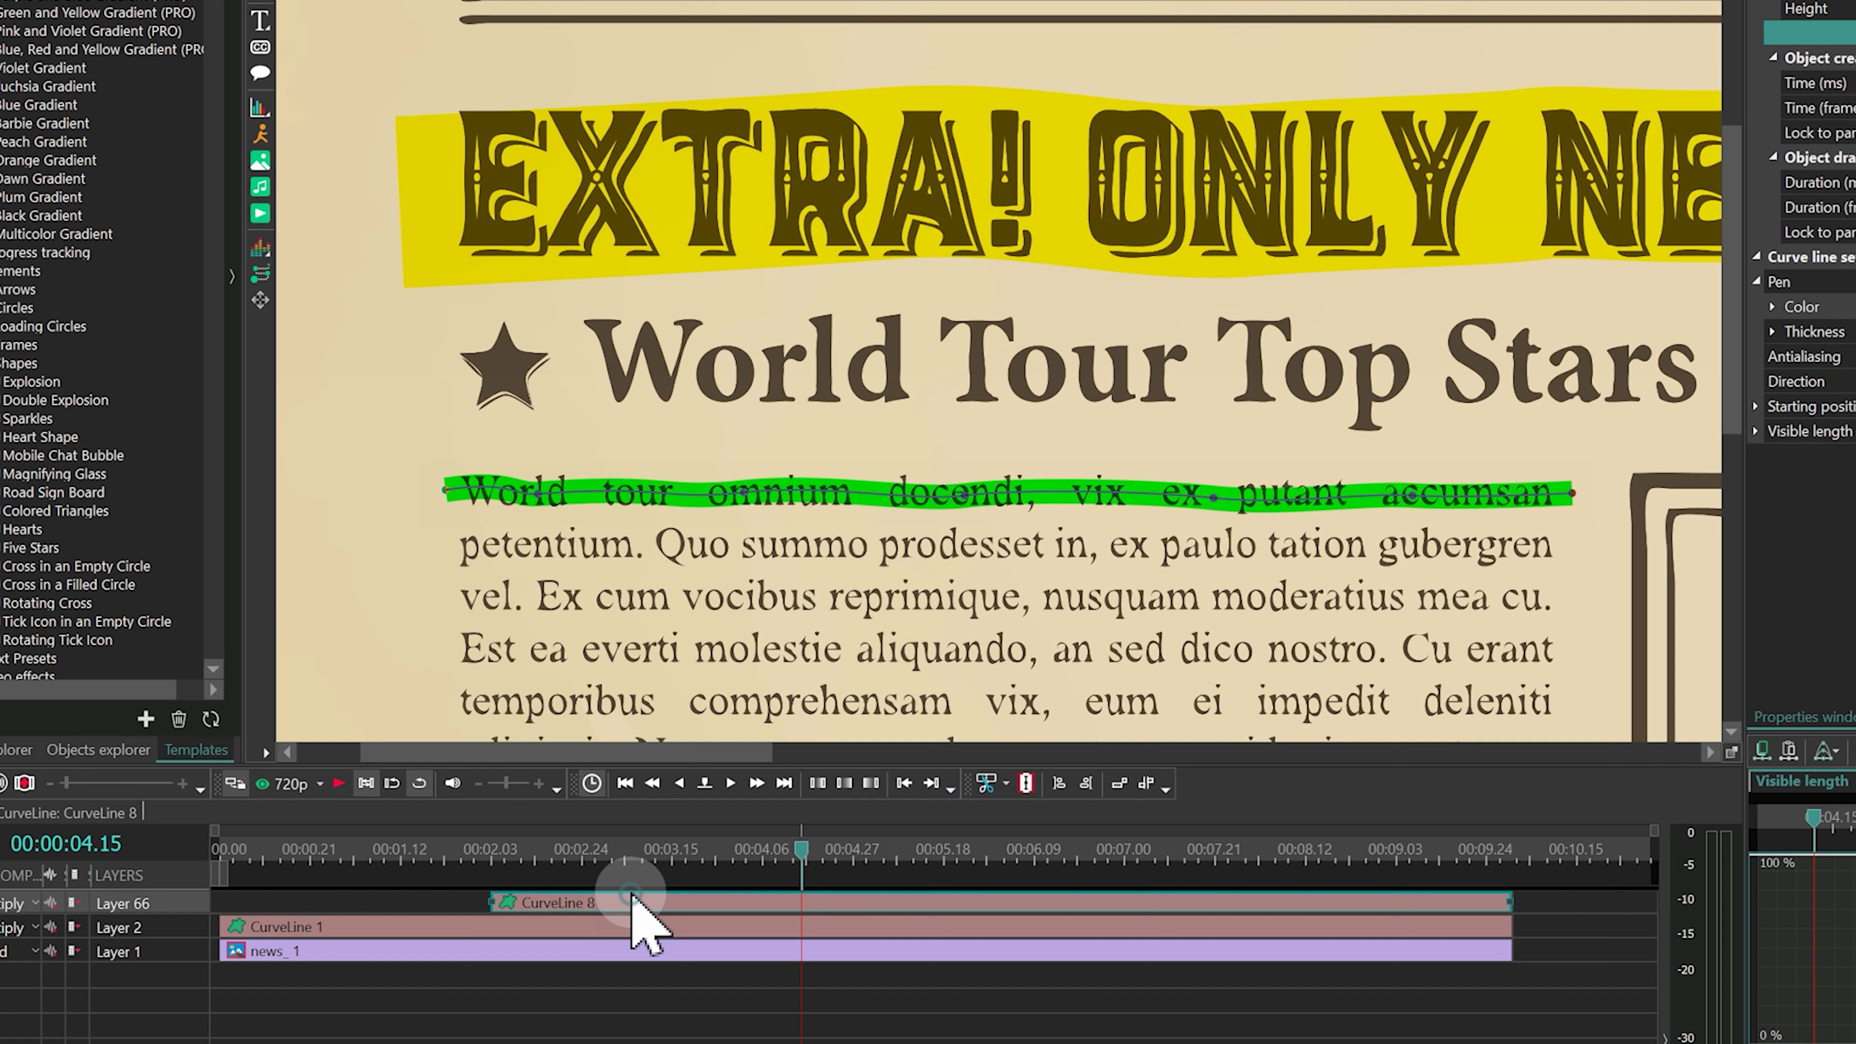
- Duplicate the green curve line and move the copy onto the paragraph's second line
right_click(431, 798)
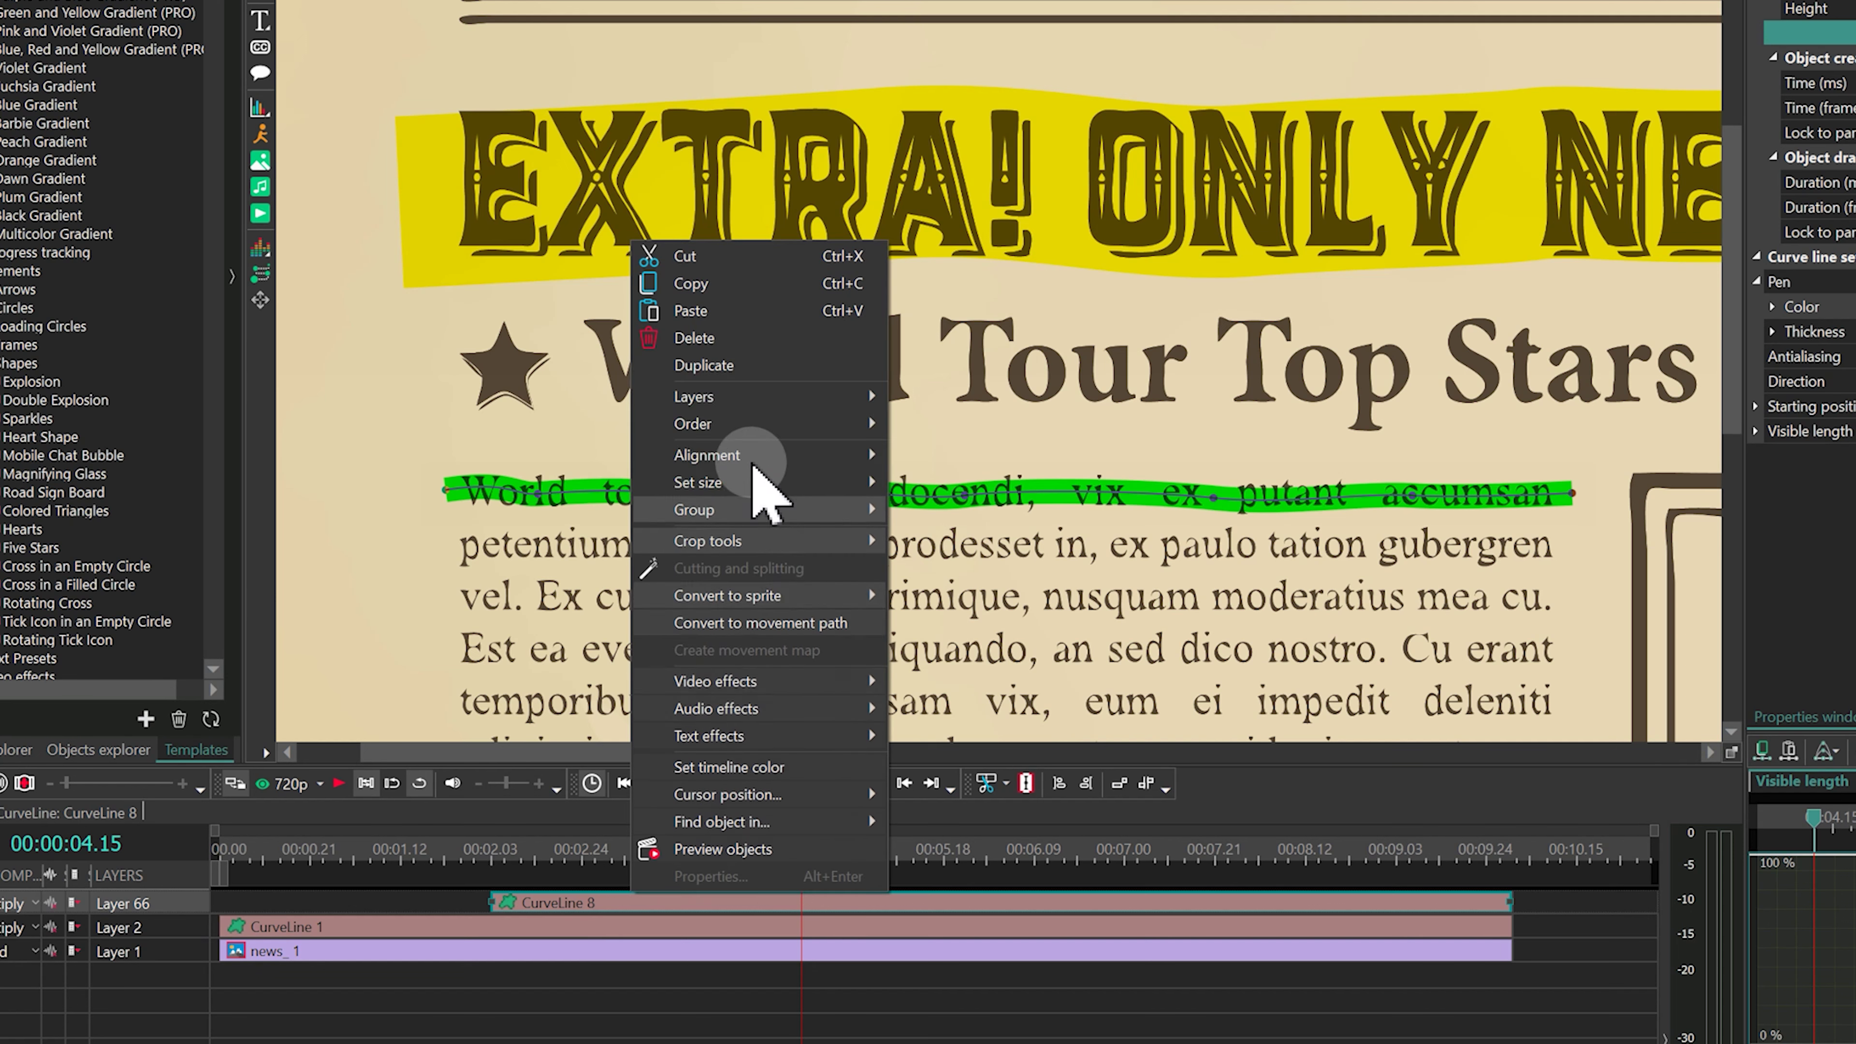
click(789, 371)
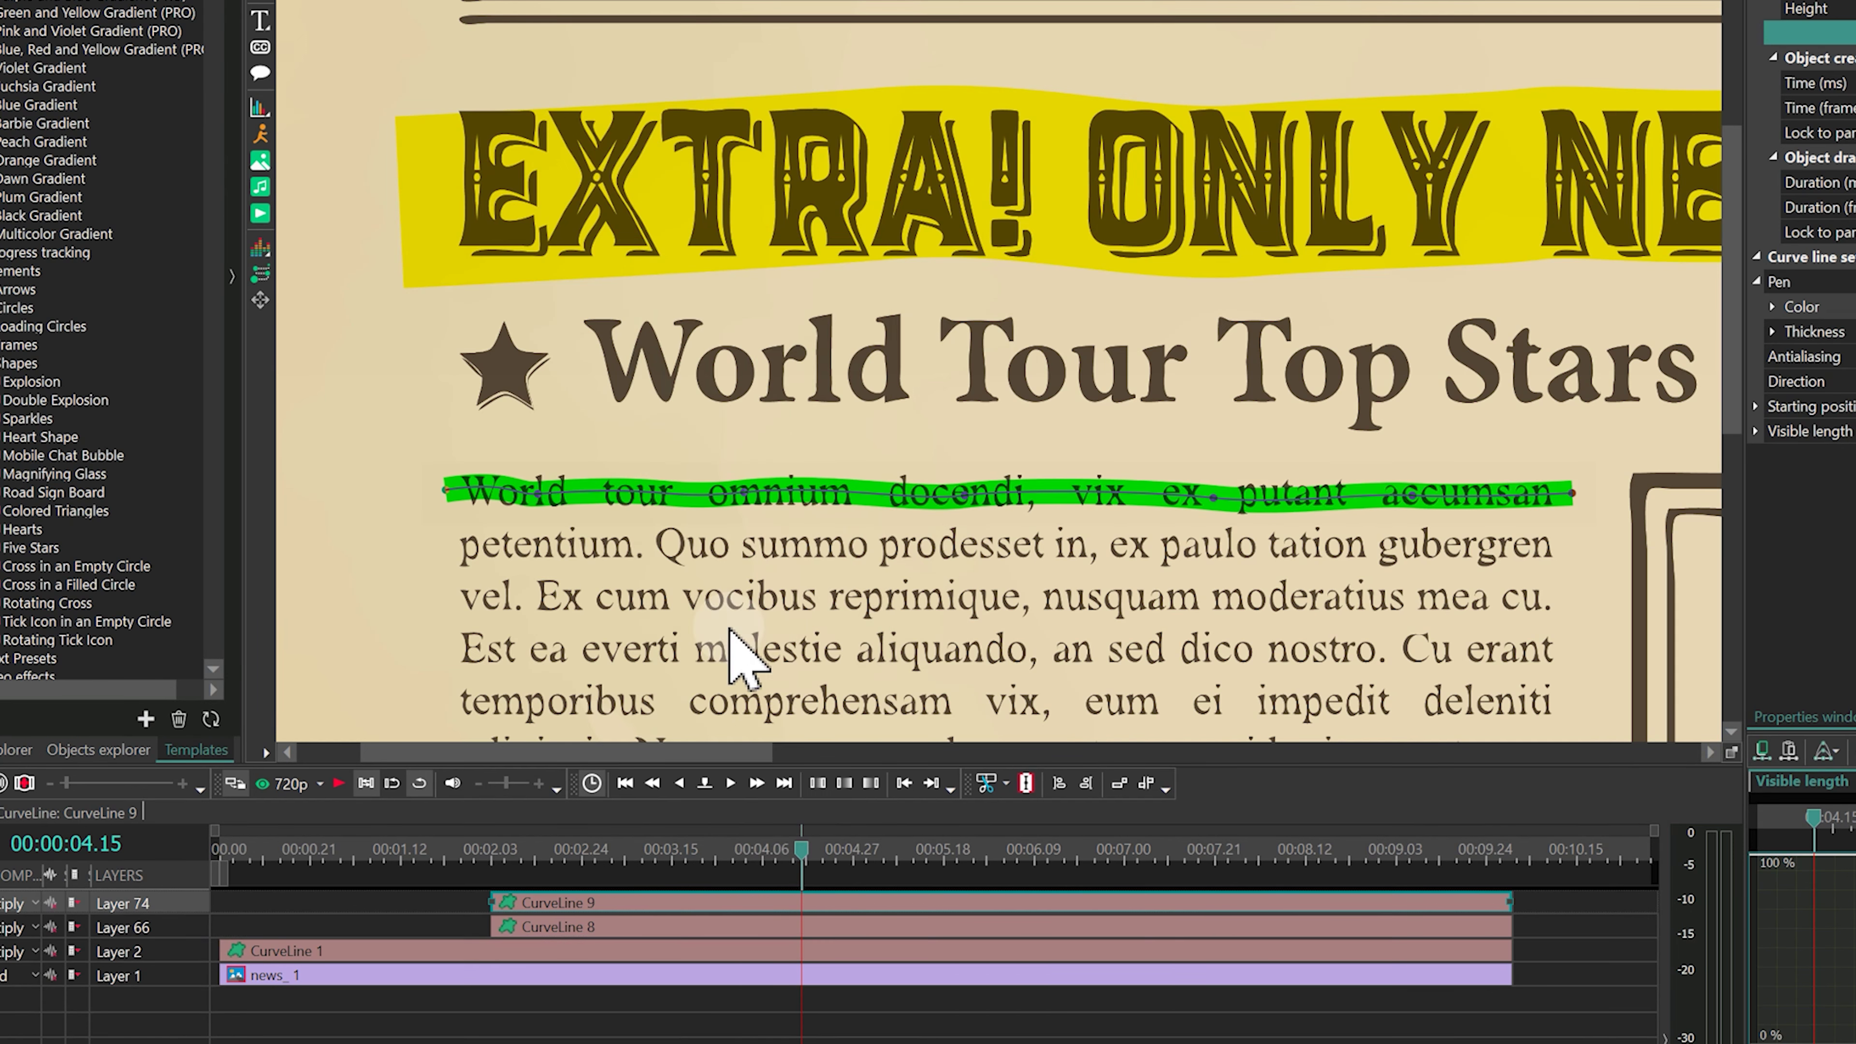
drag(600, 488, 601, 541)
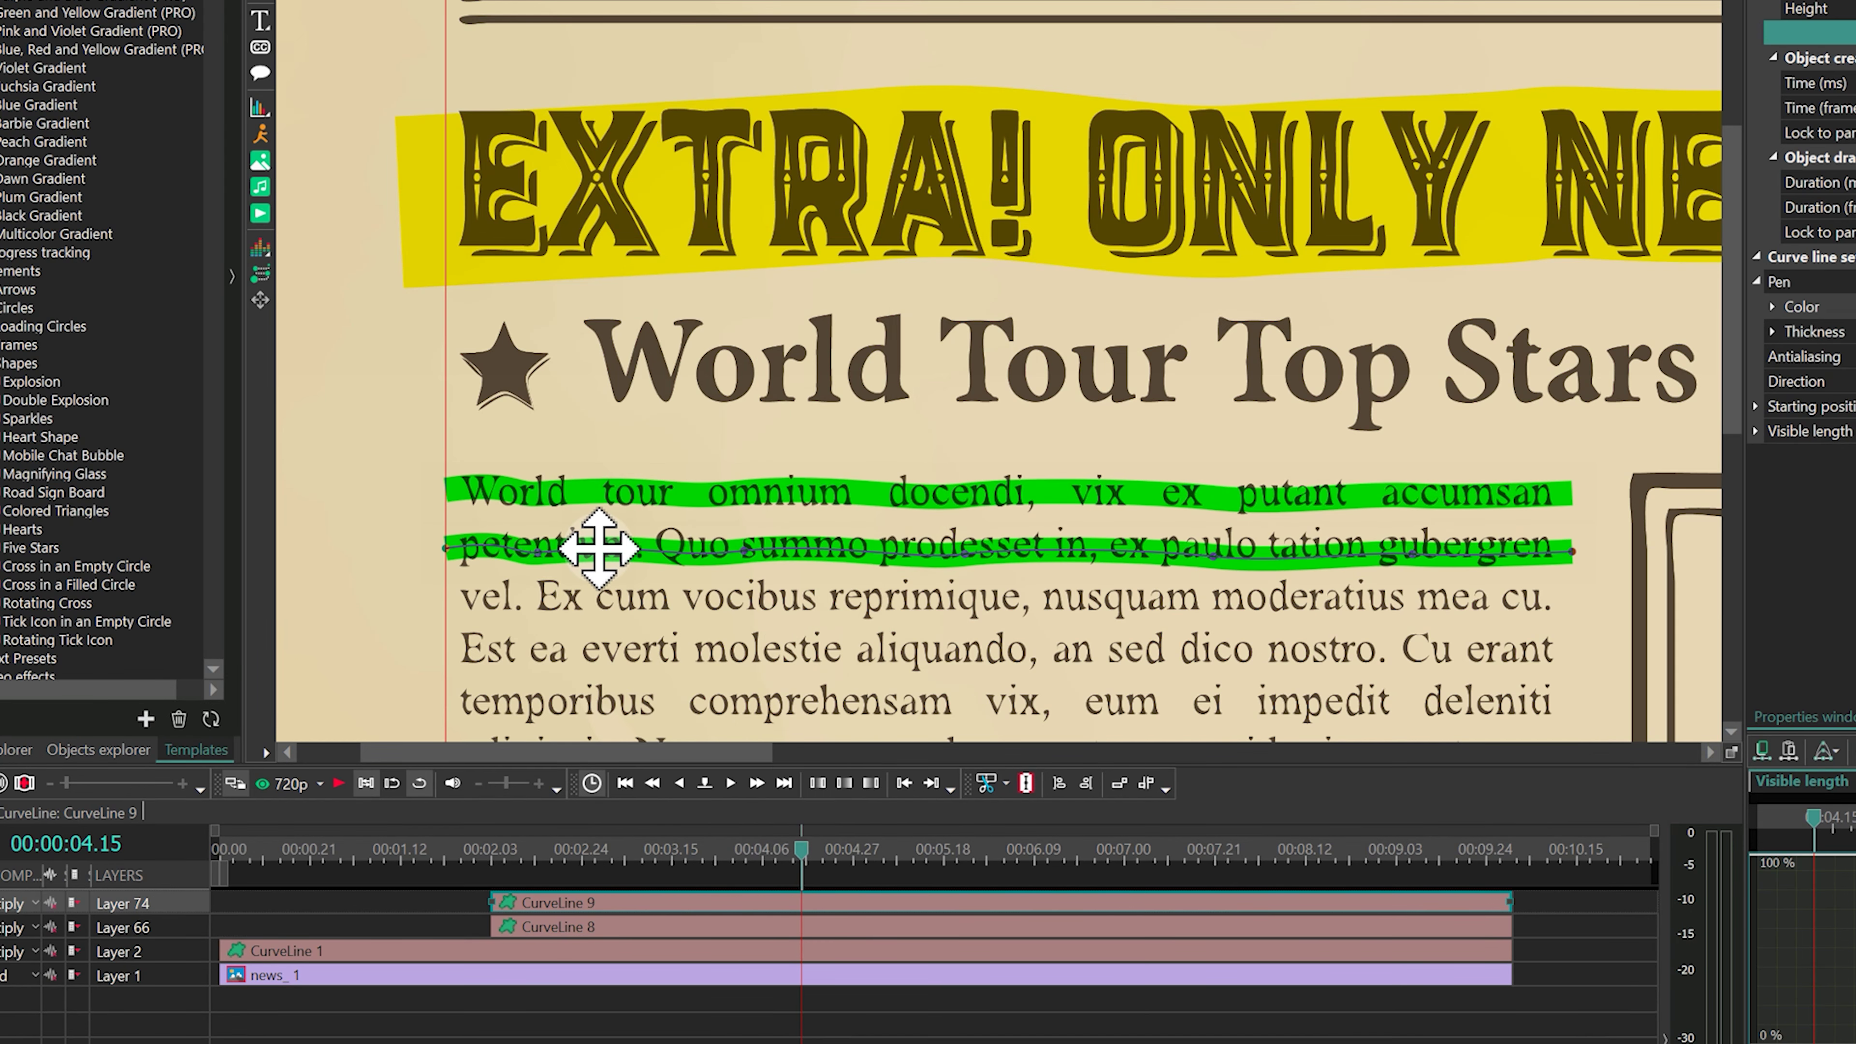
- Delete the last five shape points of the copied green line and shorten its end to cover only the word "petentium"
click(788, 895)
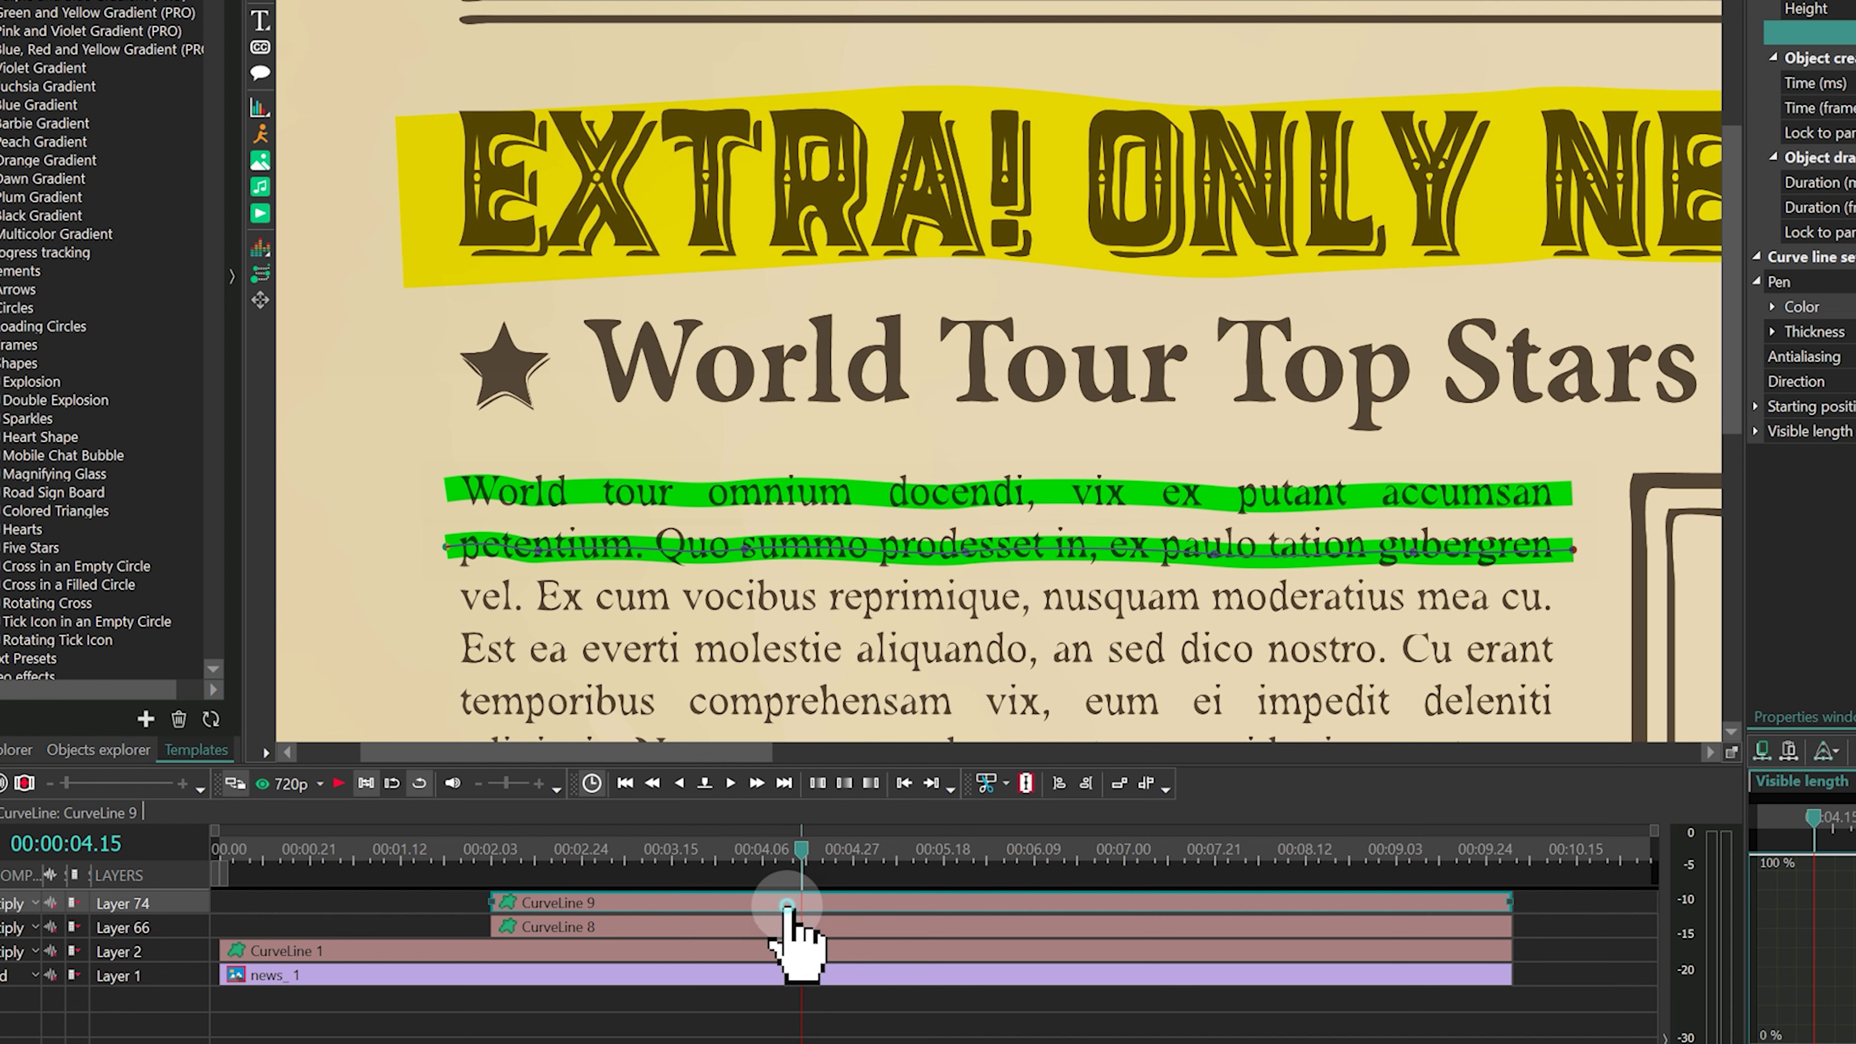
double_click(788, 903)
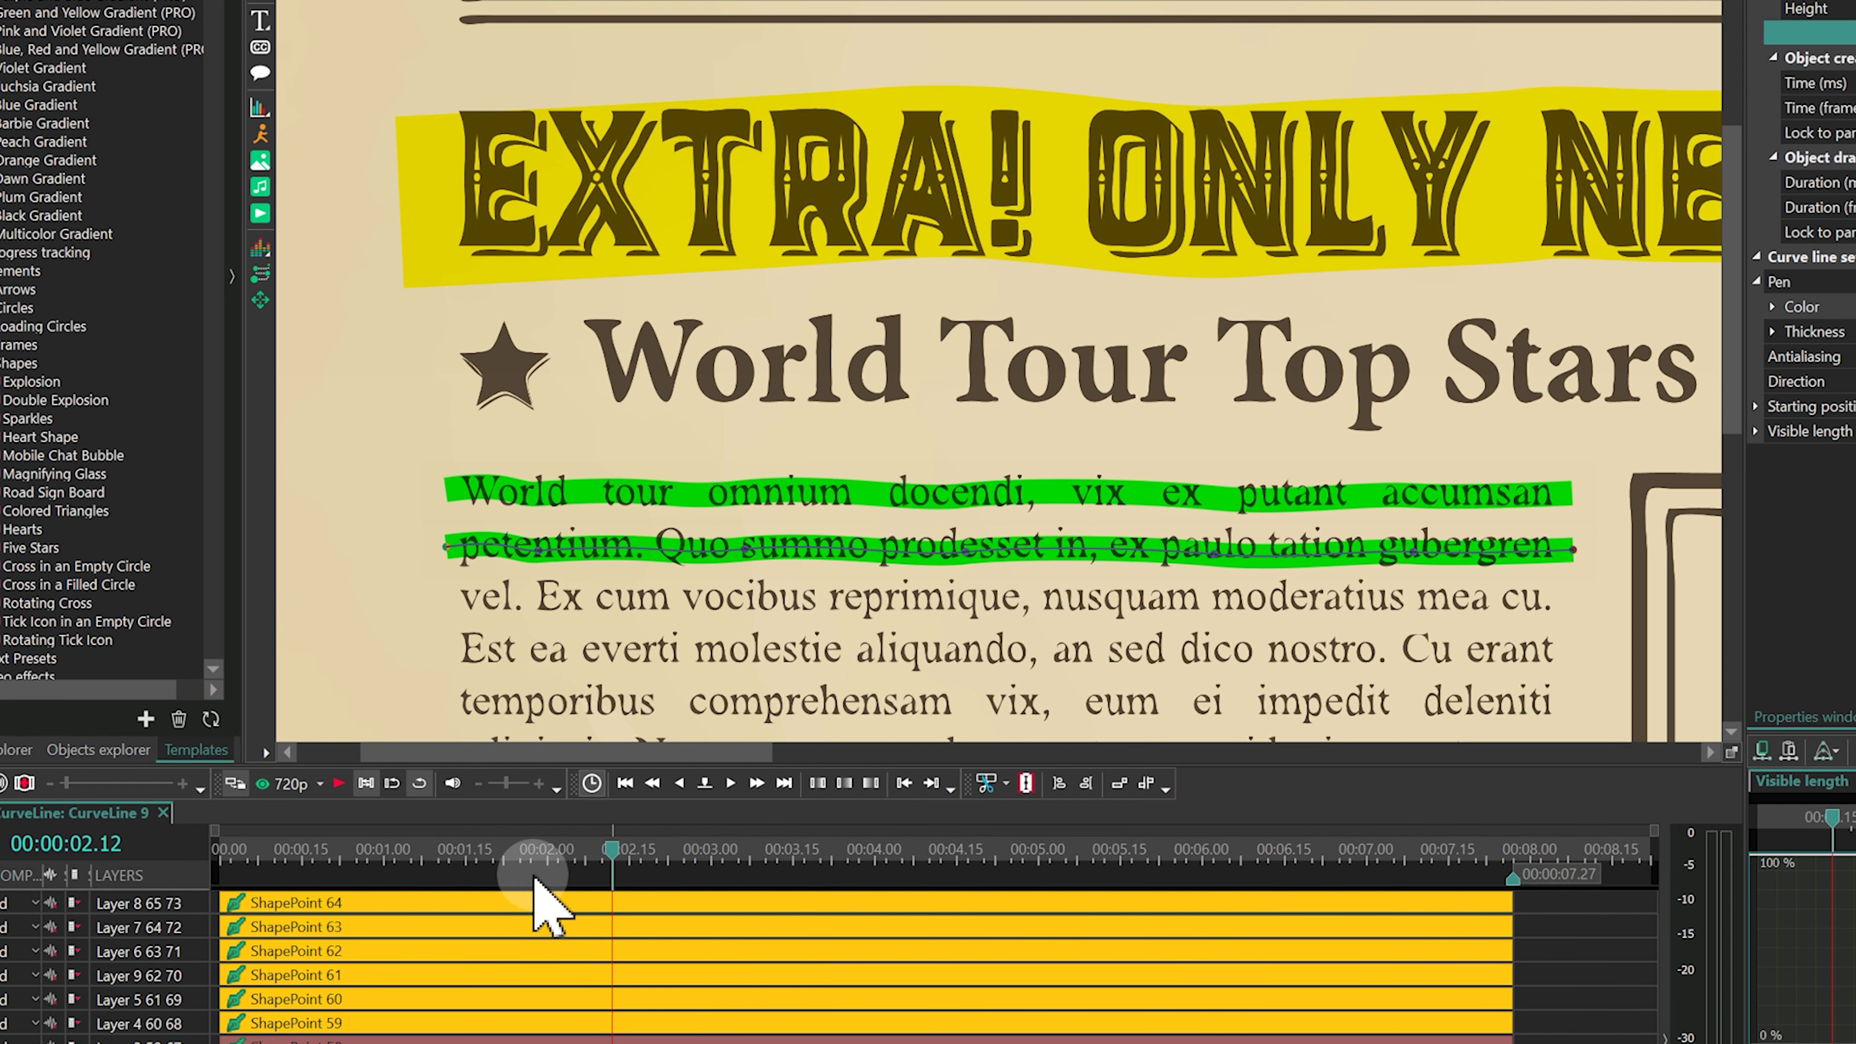
click(537, 901)
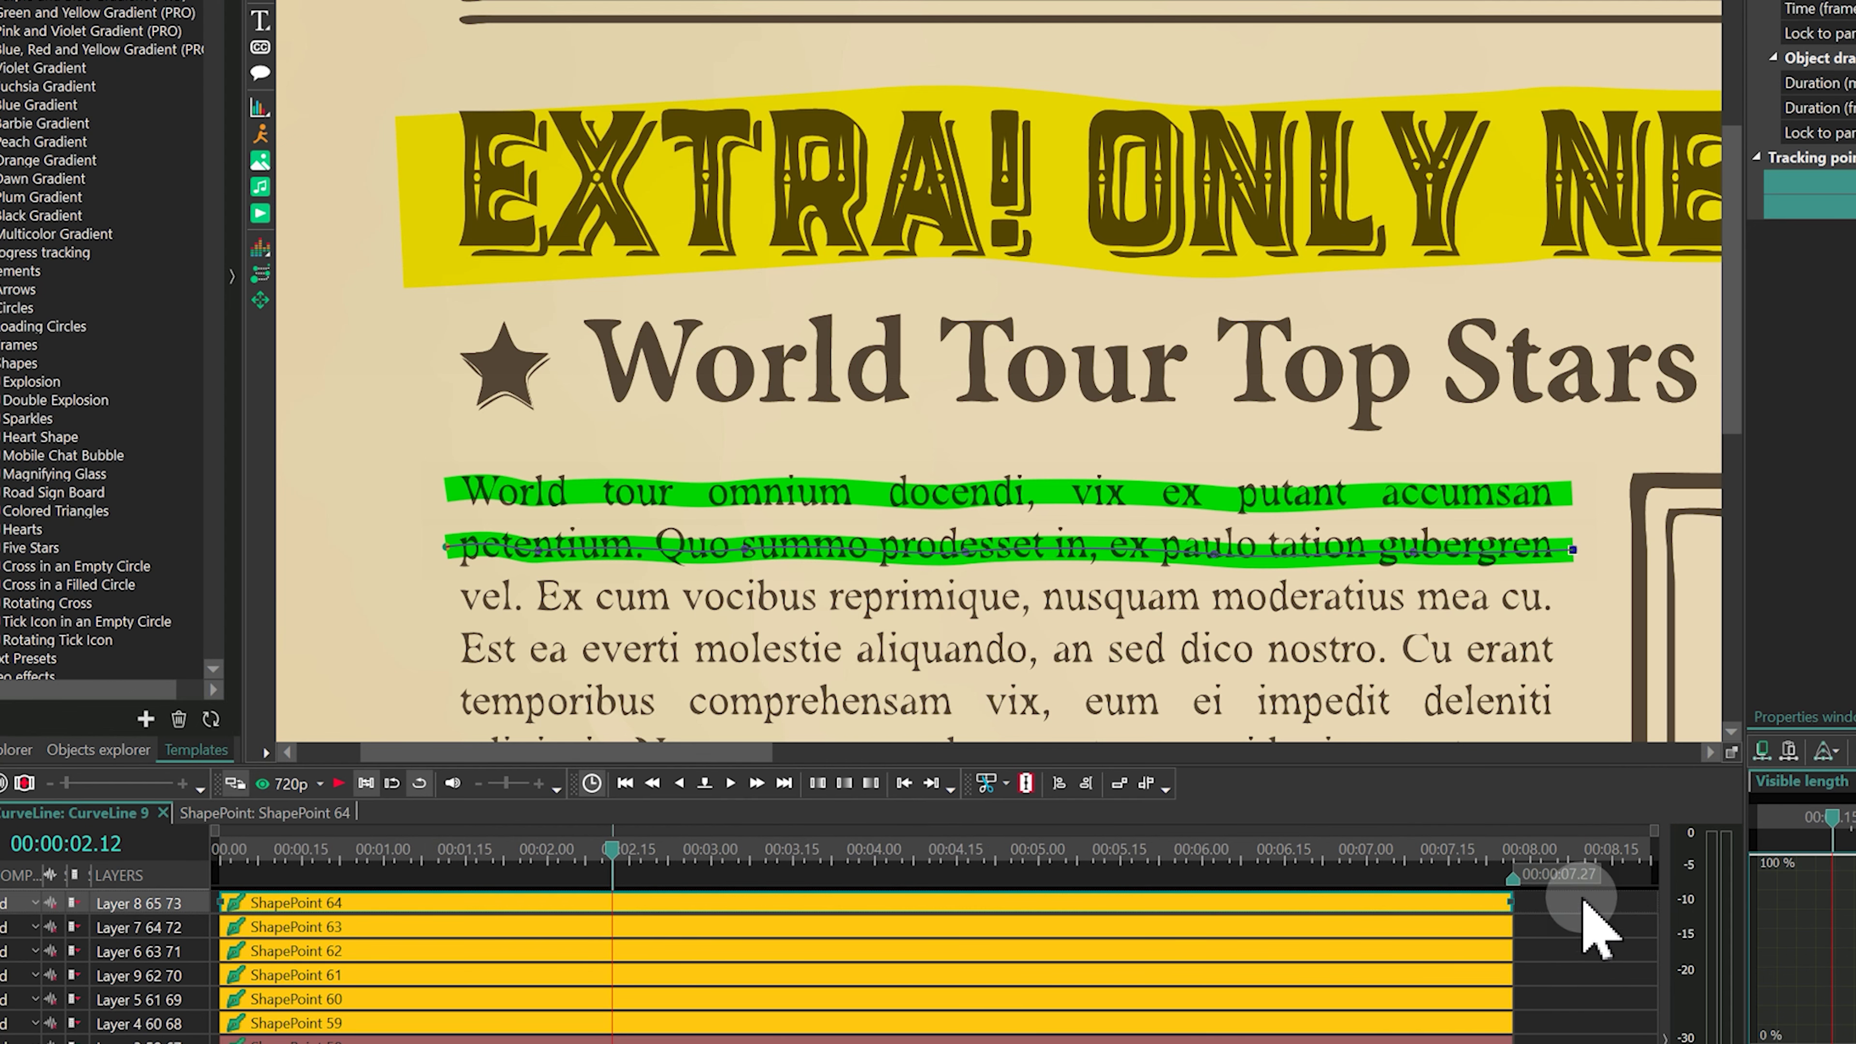
drag(1593, 922, 1442, 983)
key(Delete)
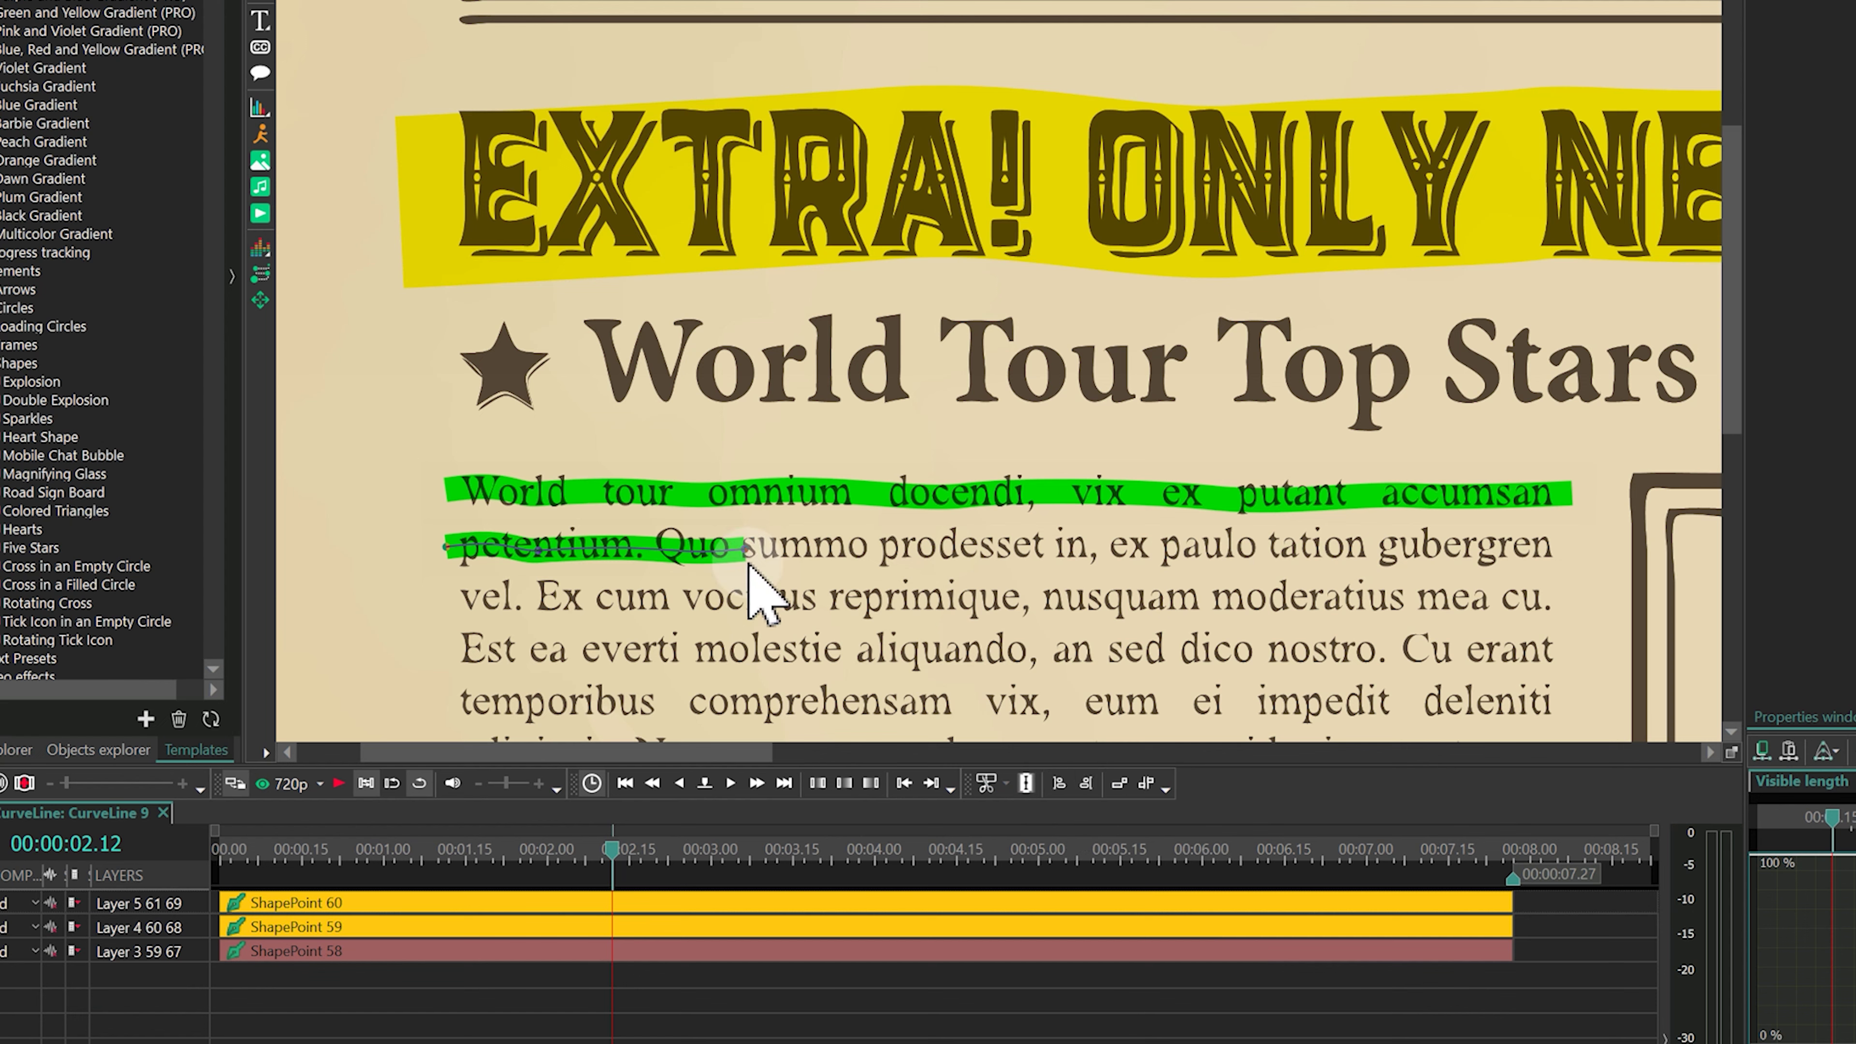
click(532, 546)
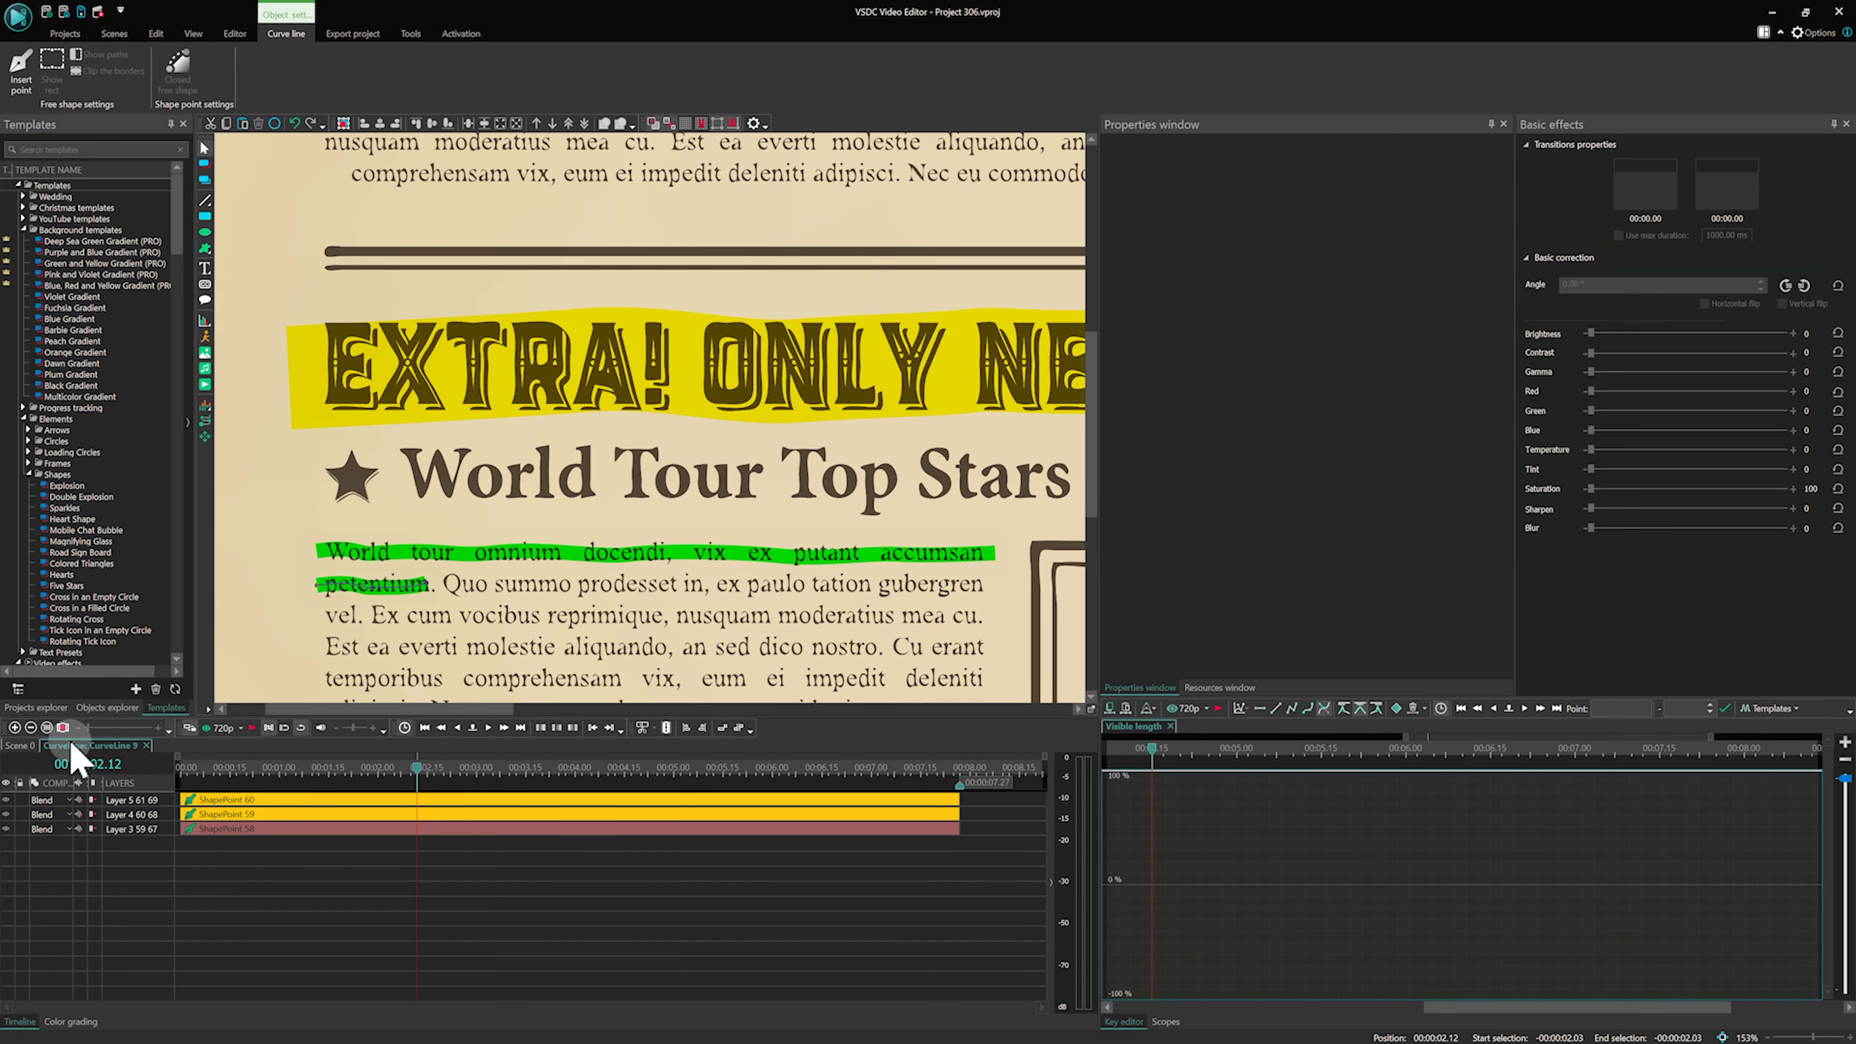
- Return to the scene and shift the "petentium" line's clip to start at 00:00:03.19 with a duration of 00:00:06.07, using the first green line's keyframes as timing
click(20, 745)
click(677, 814)
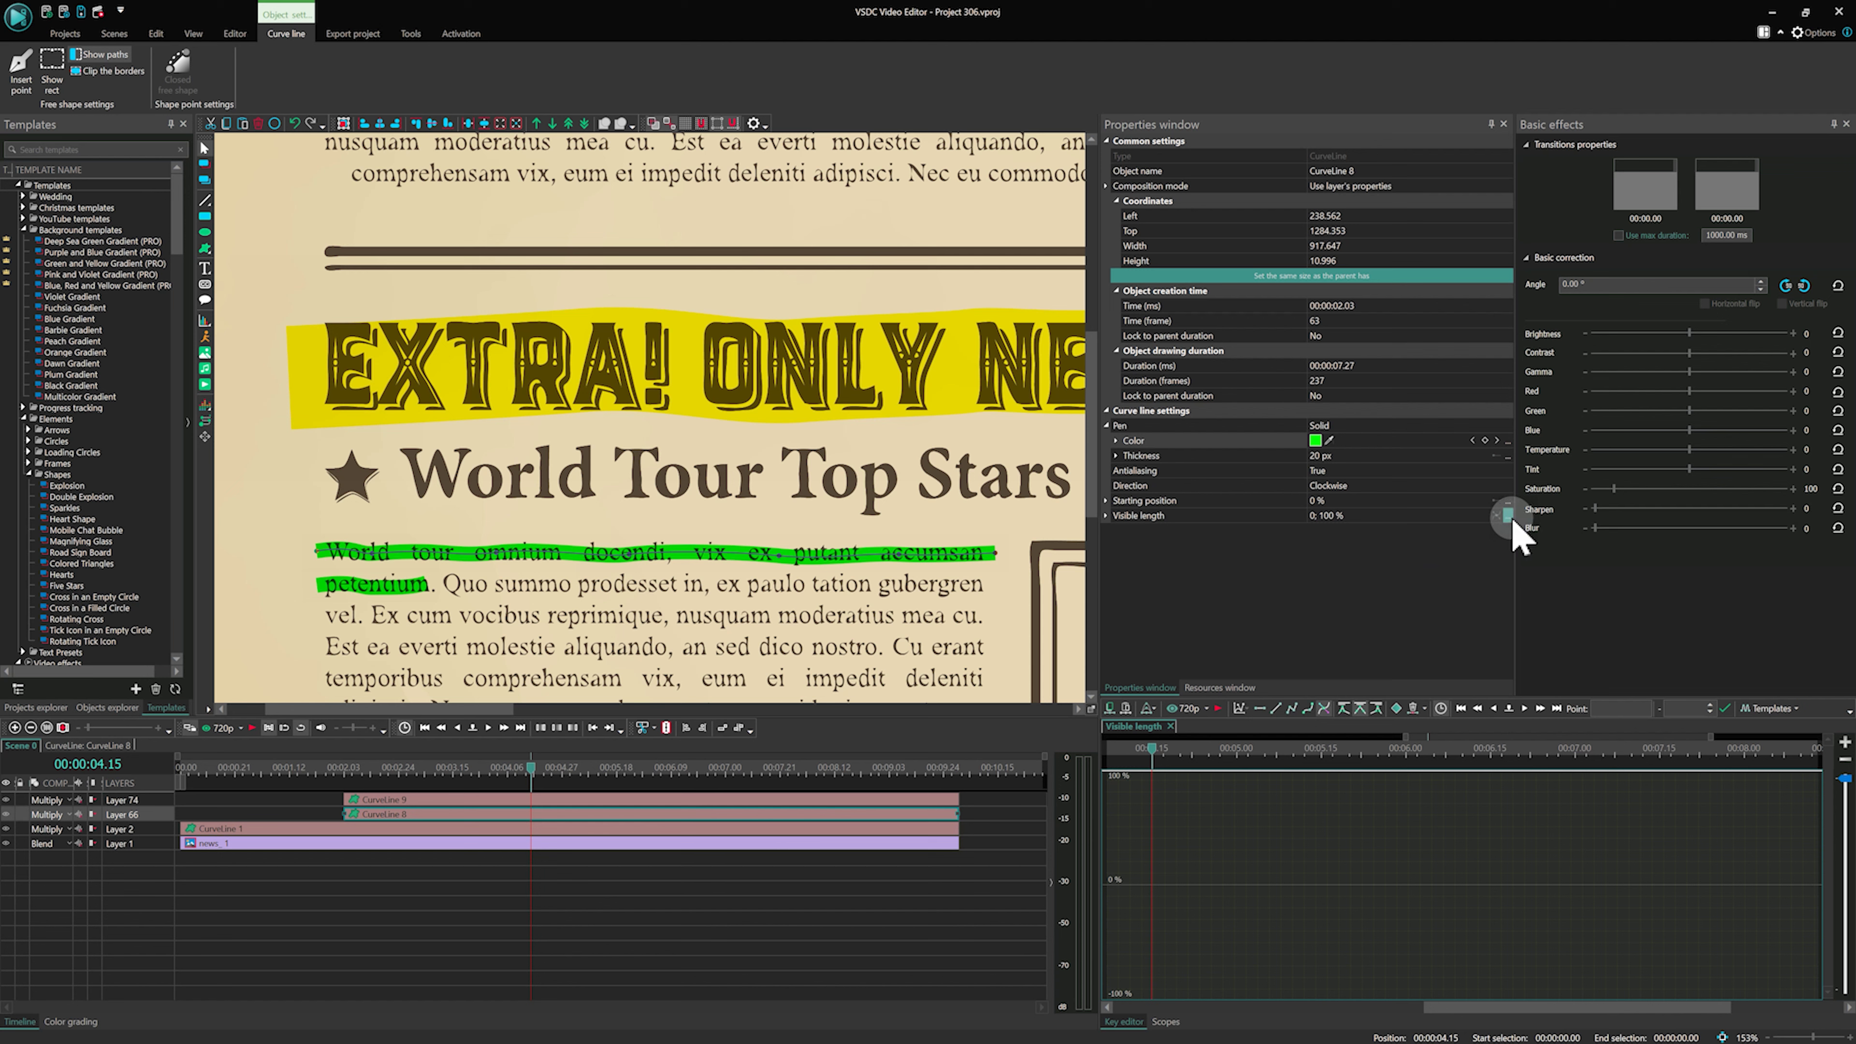
click(1363, 707)
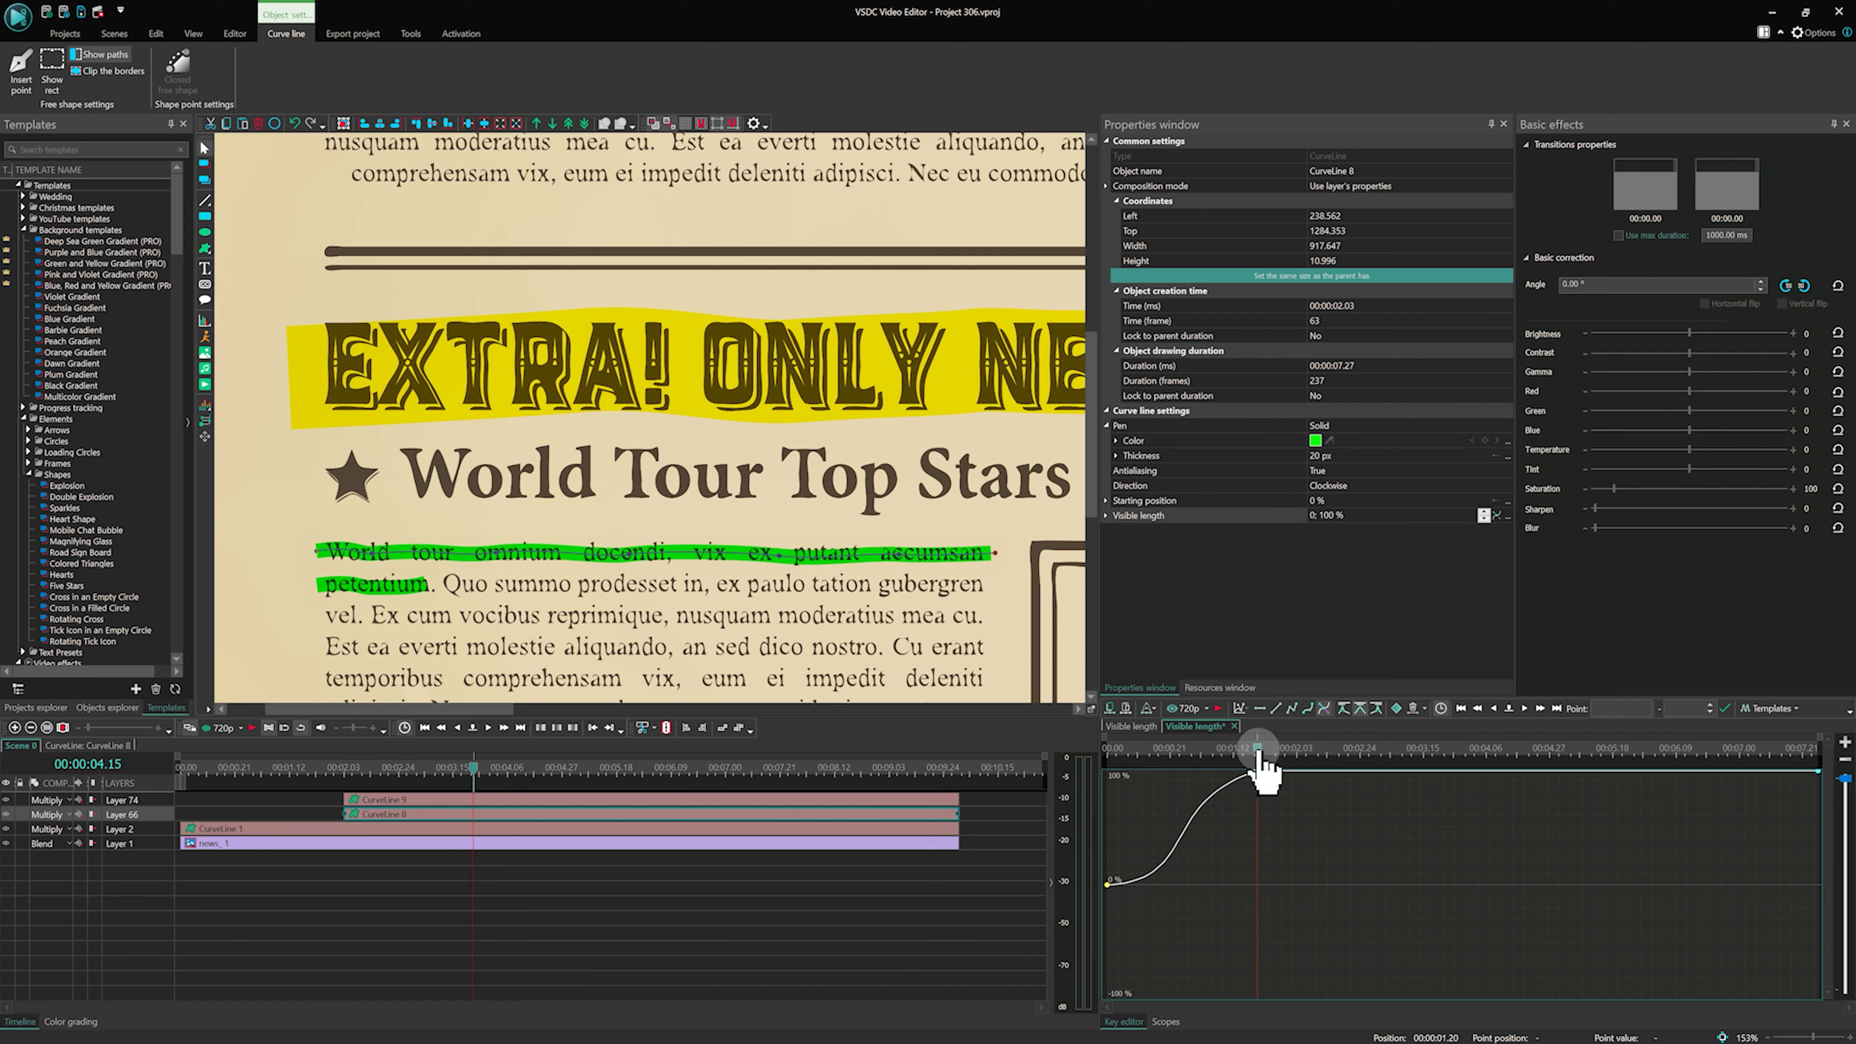
drag(412, 799, 538, 800)
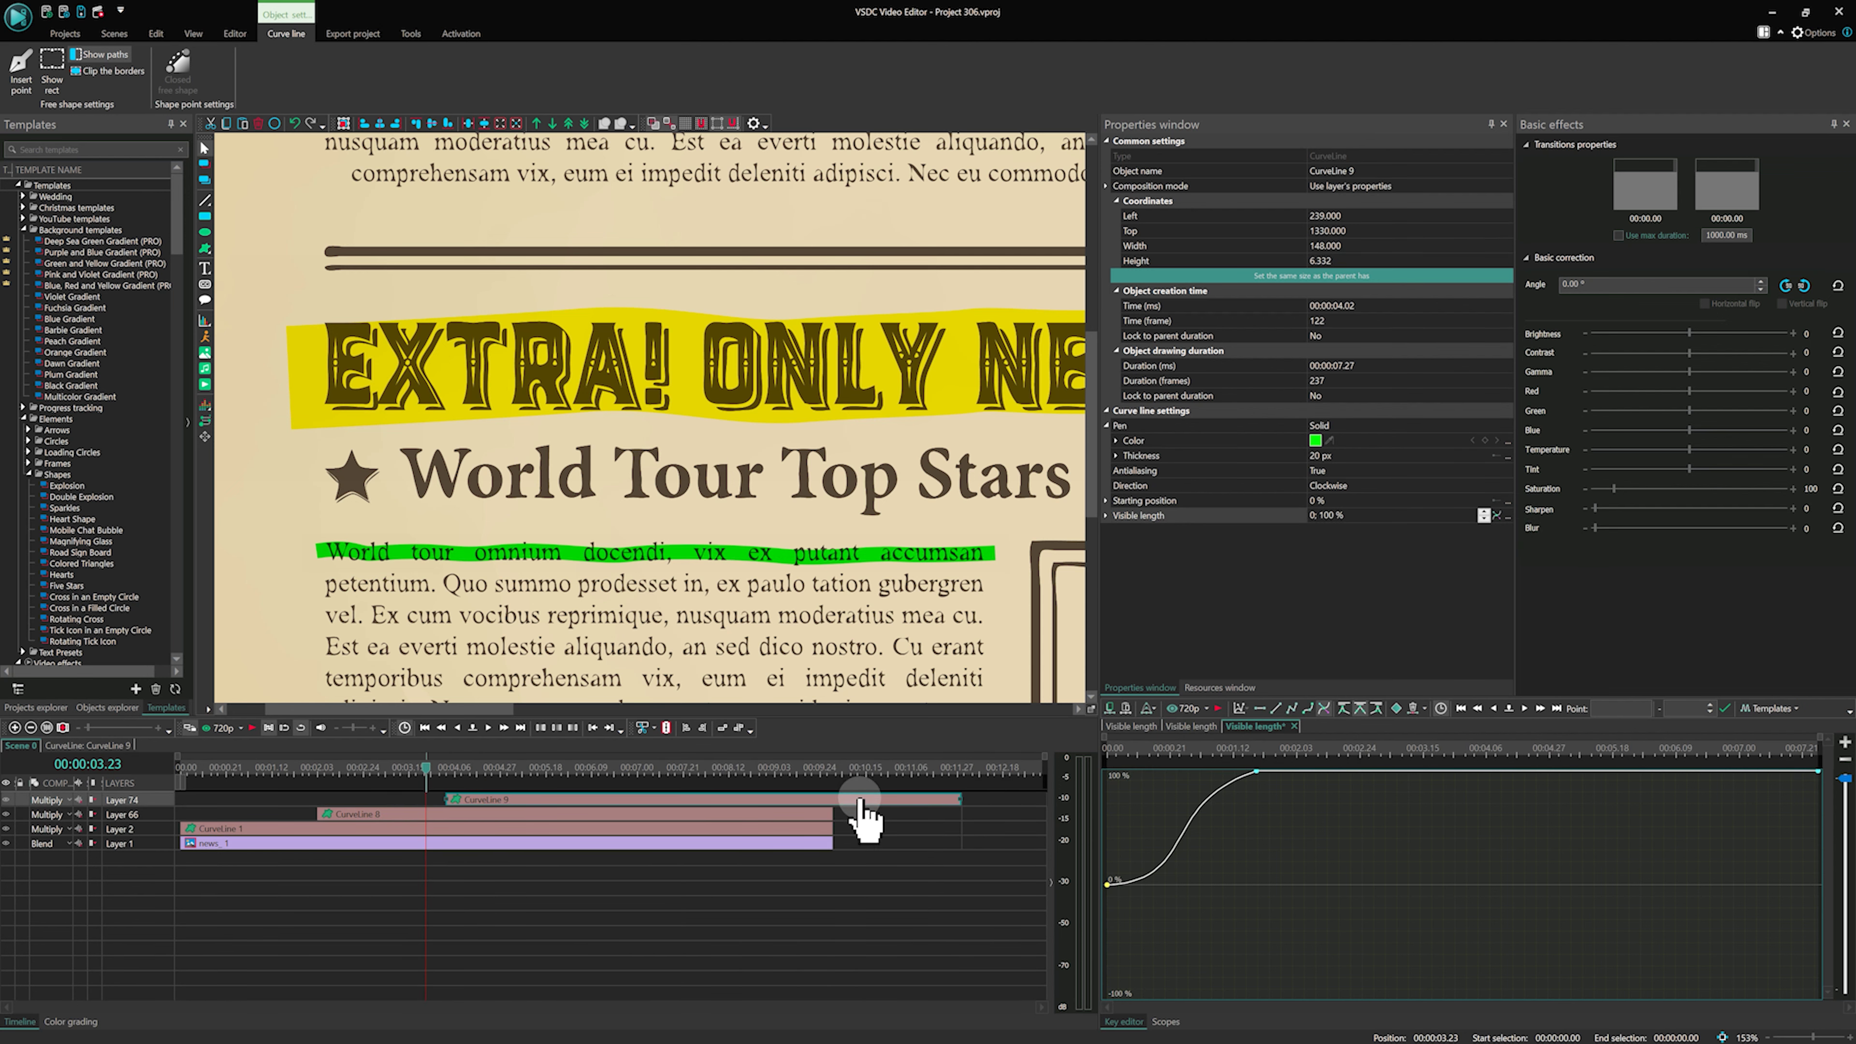
drag(941, 799, 846, 792)
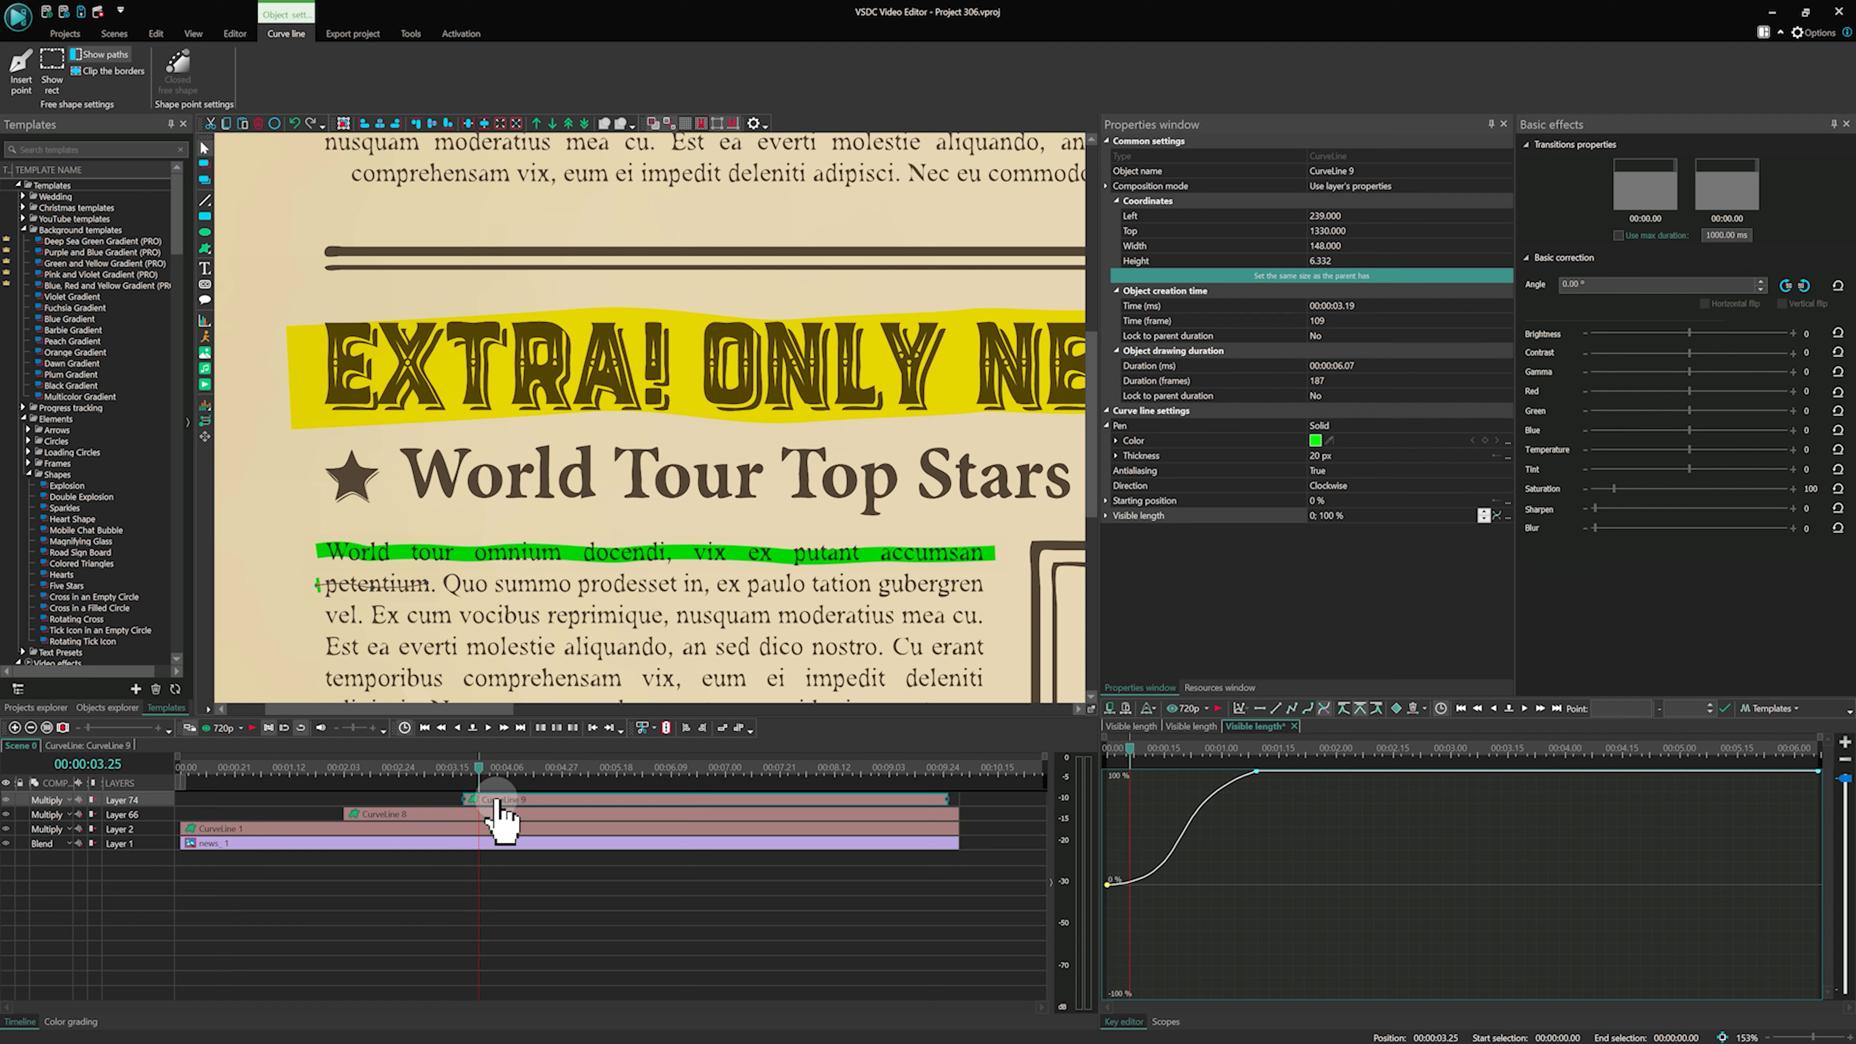
- Shorten the "petentium" line's Visible length animation to a 100% keyframe at 00:00:00.26 and reshape the Bezier handles of both keyframes
click(1106, 884)
drag(1198, 884, 1159, 866)
key(space)
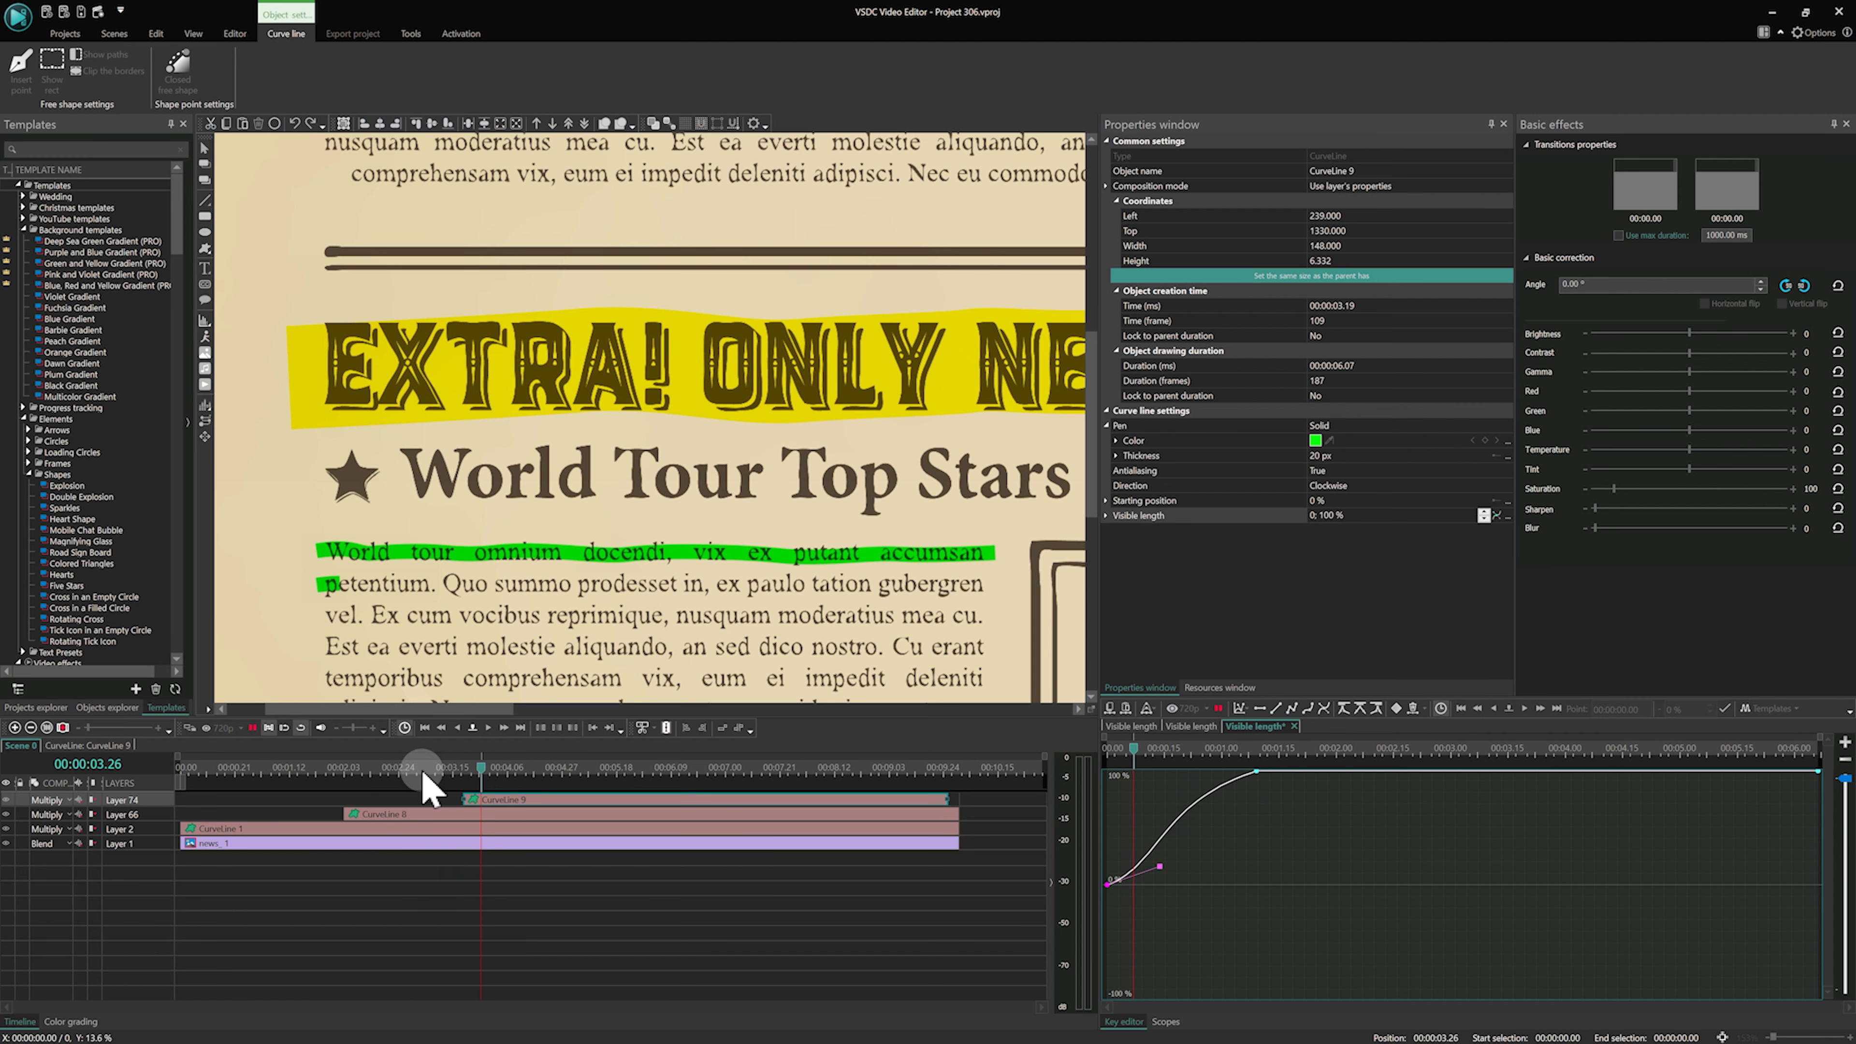
key(space)
drag(1256, 771, 1206, 772)
drag(1108, 806, 1149, 792)
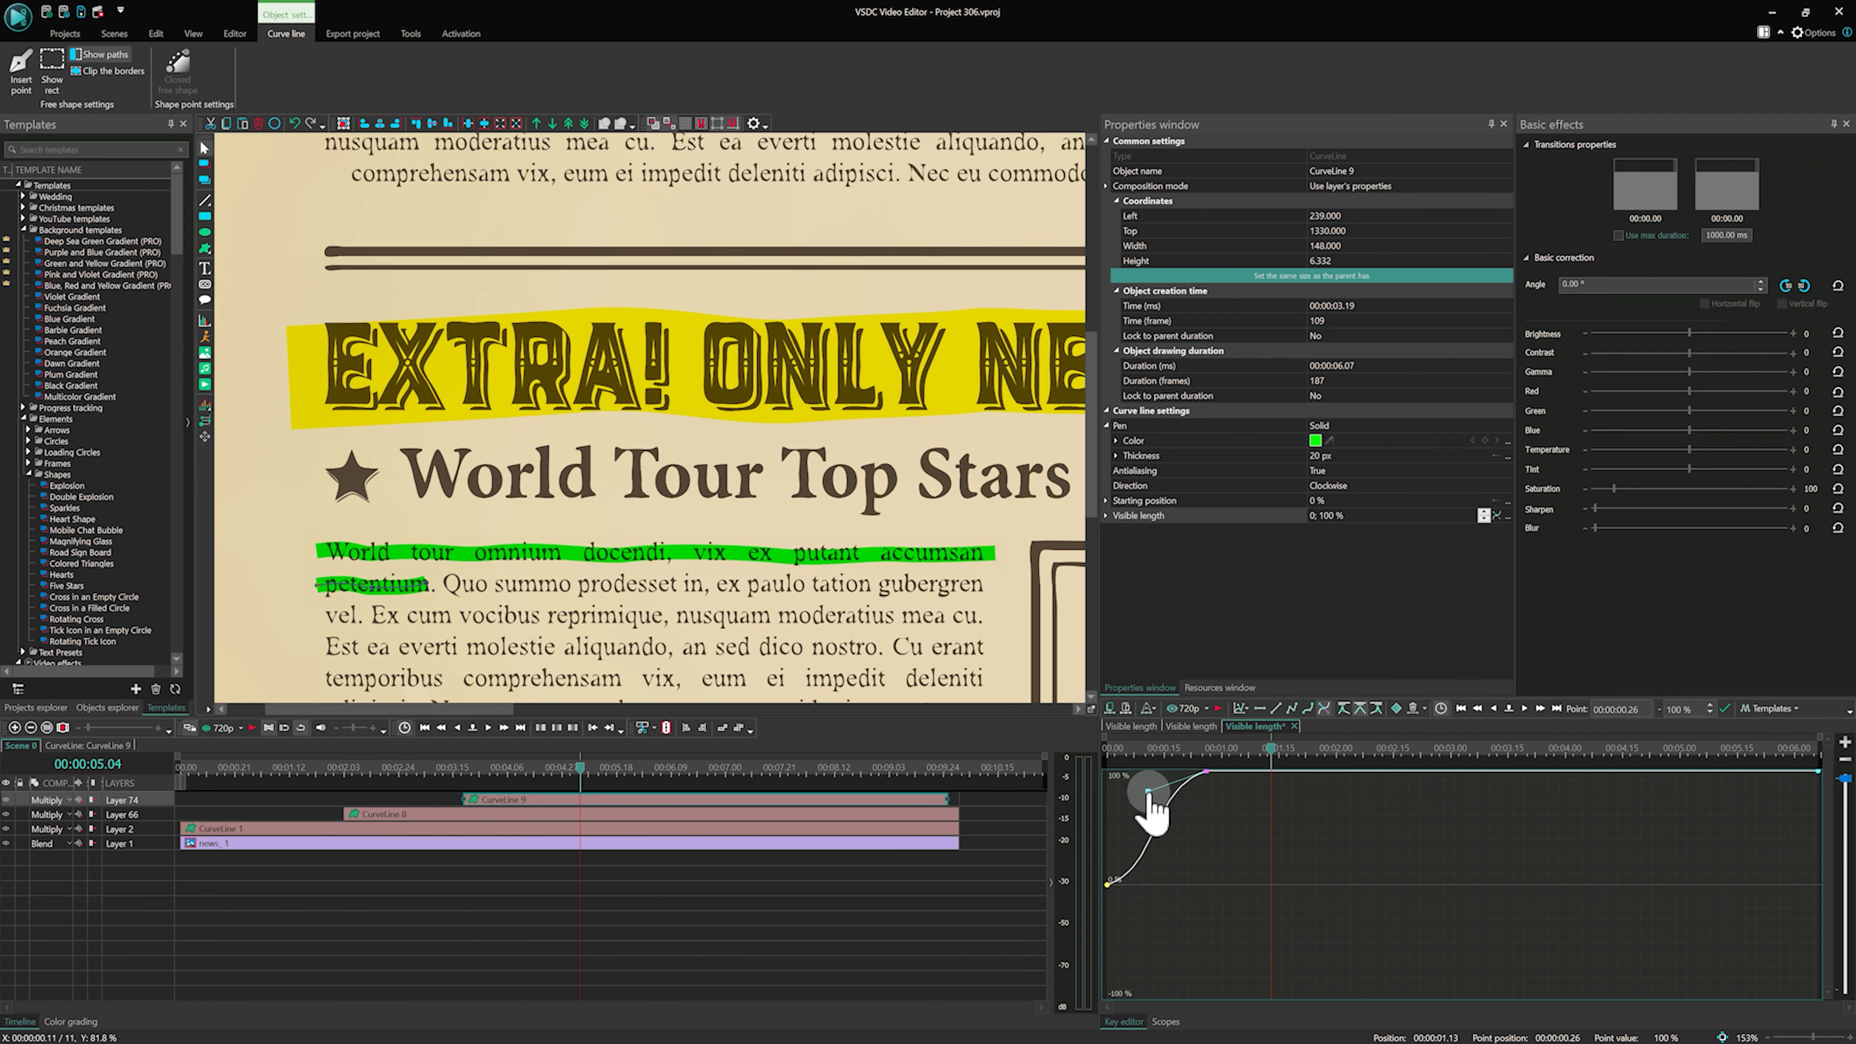
- Preview the green highlights, and play the full animation from the timeline's start with the whole headline in view
click(426, 766)
key(space)
key(space)
drag(205, 768, 163, 769)
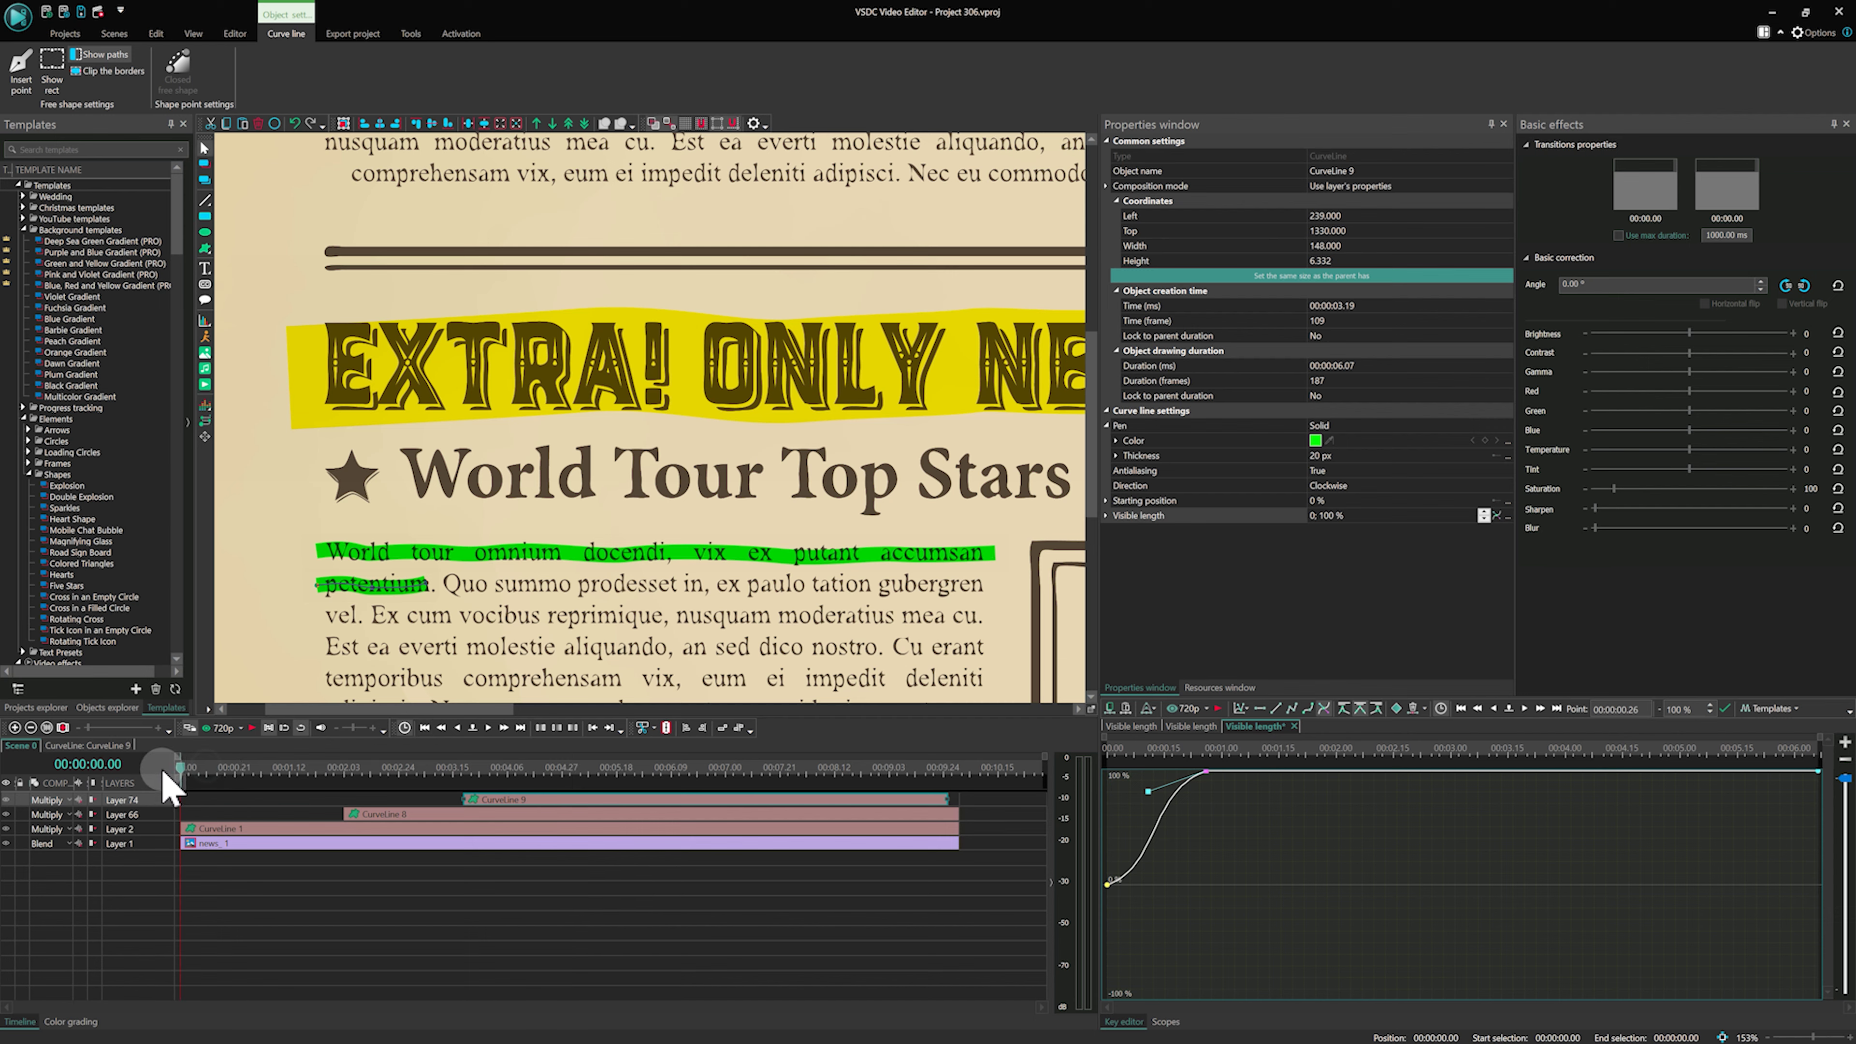
scroll(387, 621, down, 3)
drag(387, 709, 374, 708)
key(space)
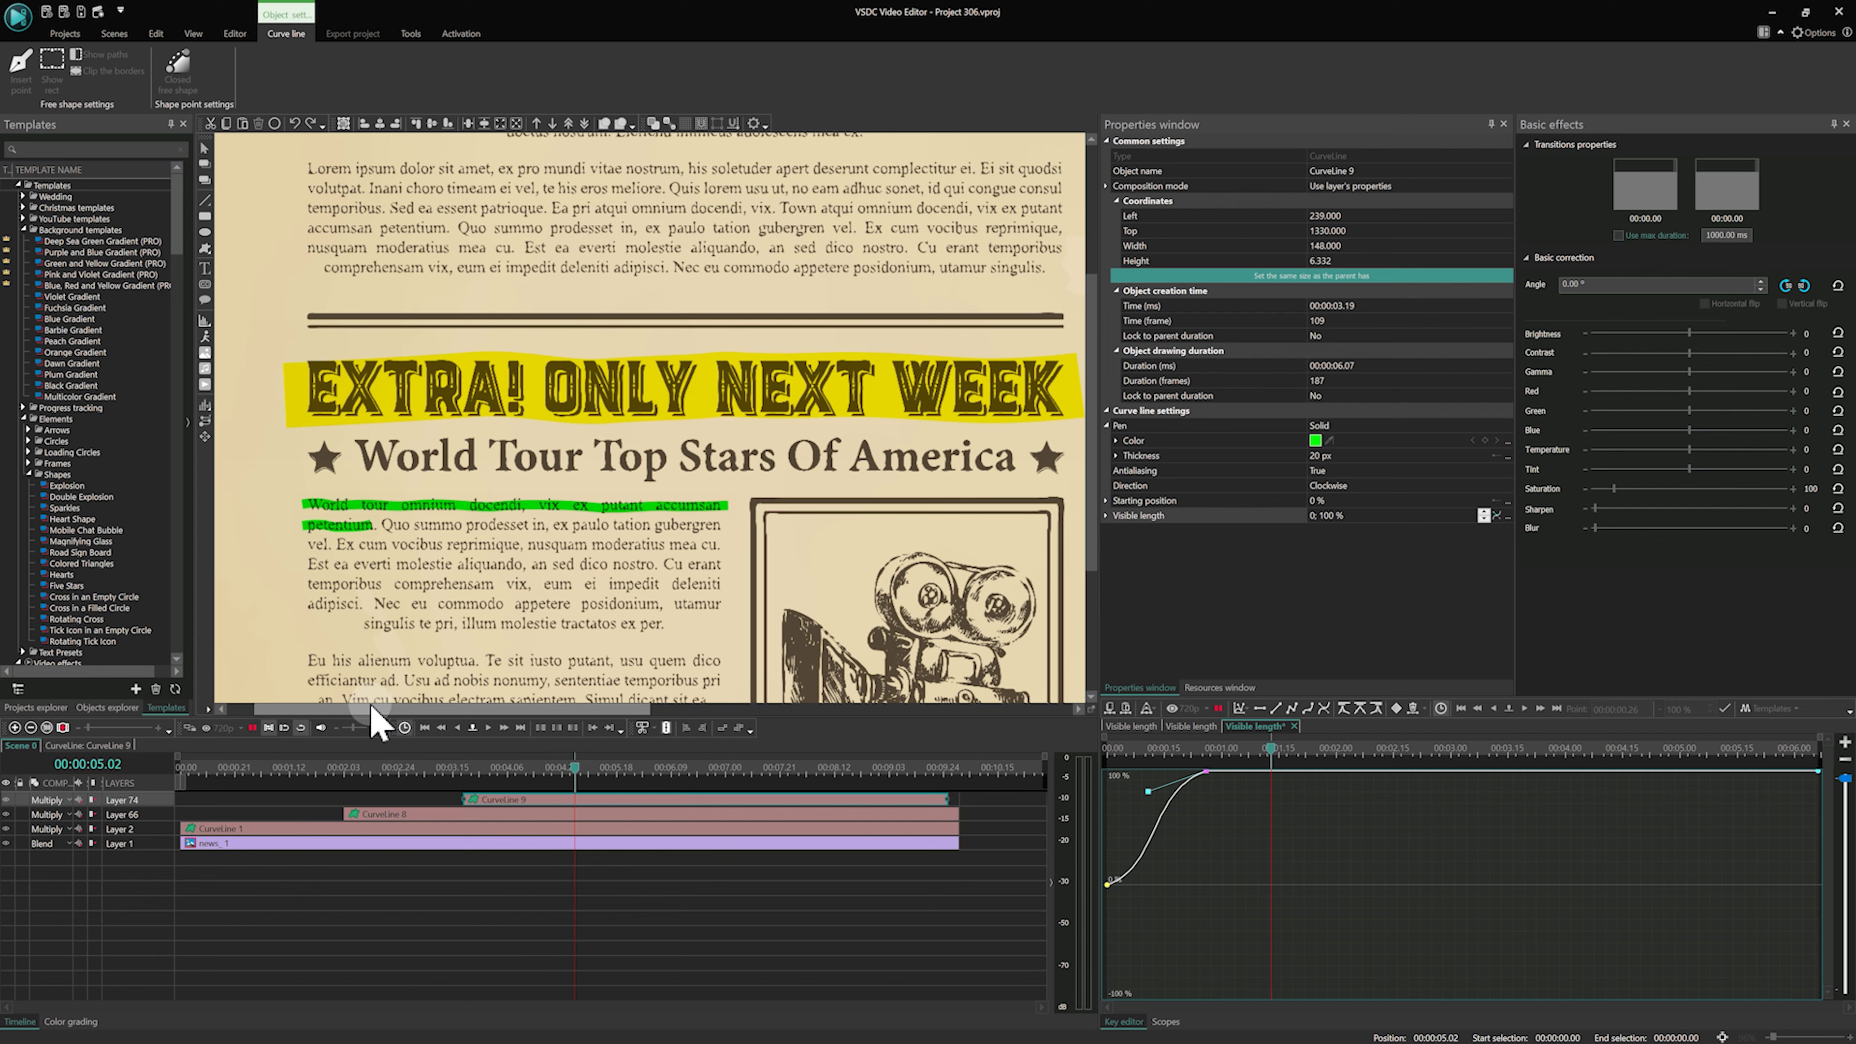
key(space)
- Extend the end of the "petentium" line's clip to match the other clips on the timeline
drag(948, 799, 959, 800)
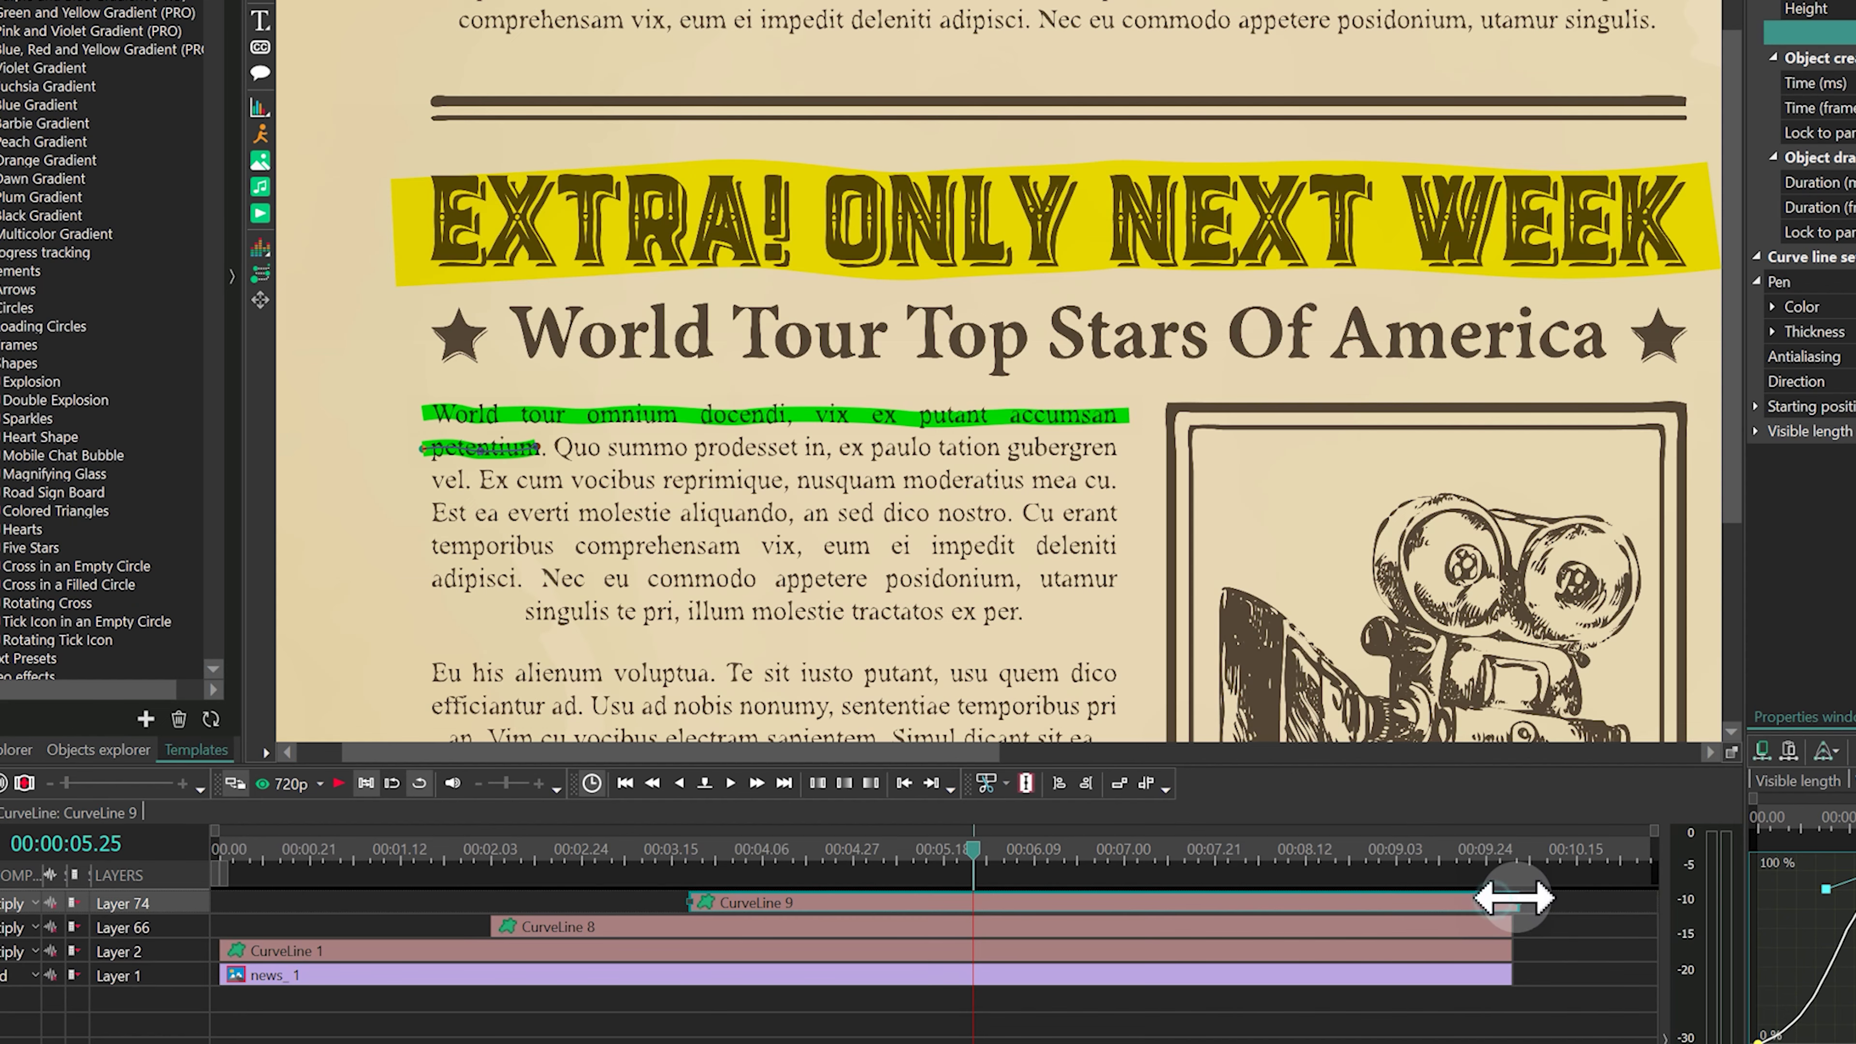
click(962, 800)
click(957, 800)
- Convert all four timeline objects to one sprite within the scene resolution, with Use as container set to No and Show effects to Yes
drag(1385, 1027, 883, 901)
right_click(882, 901)
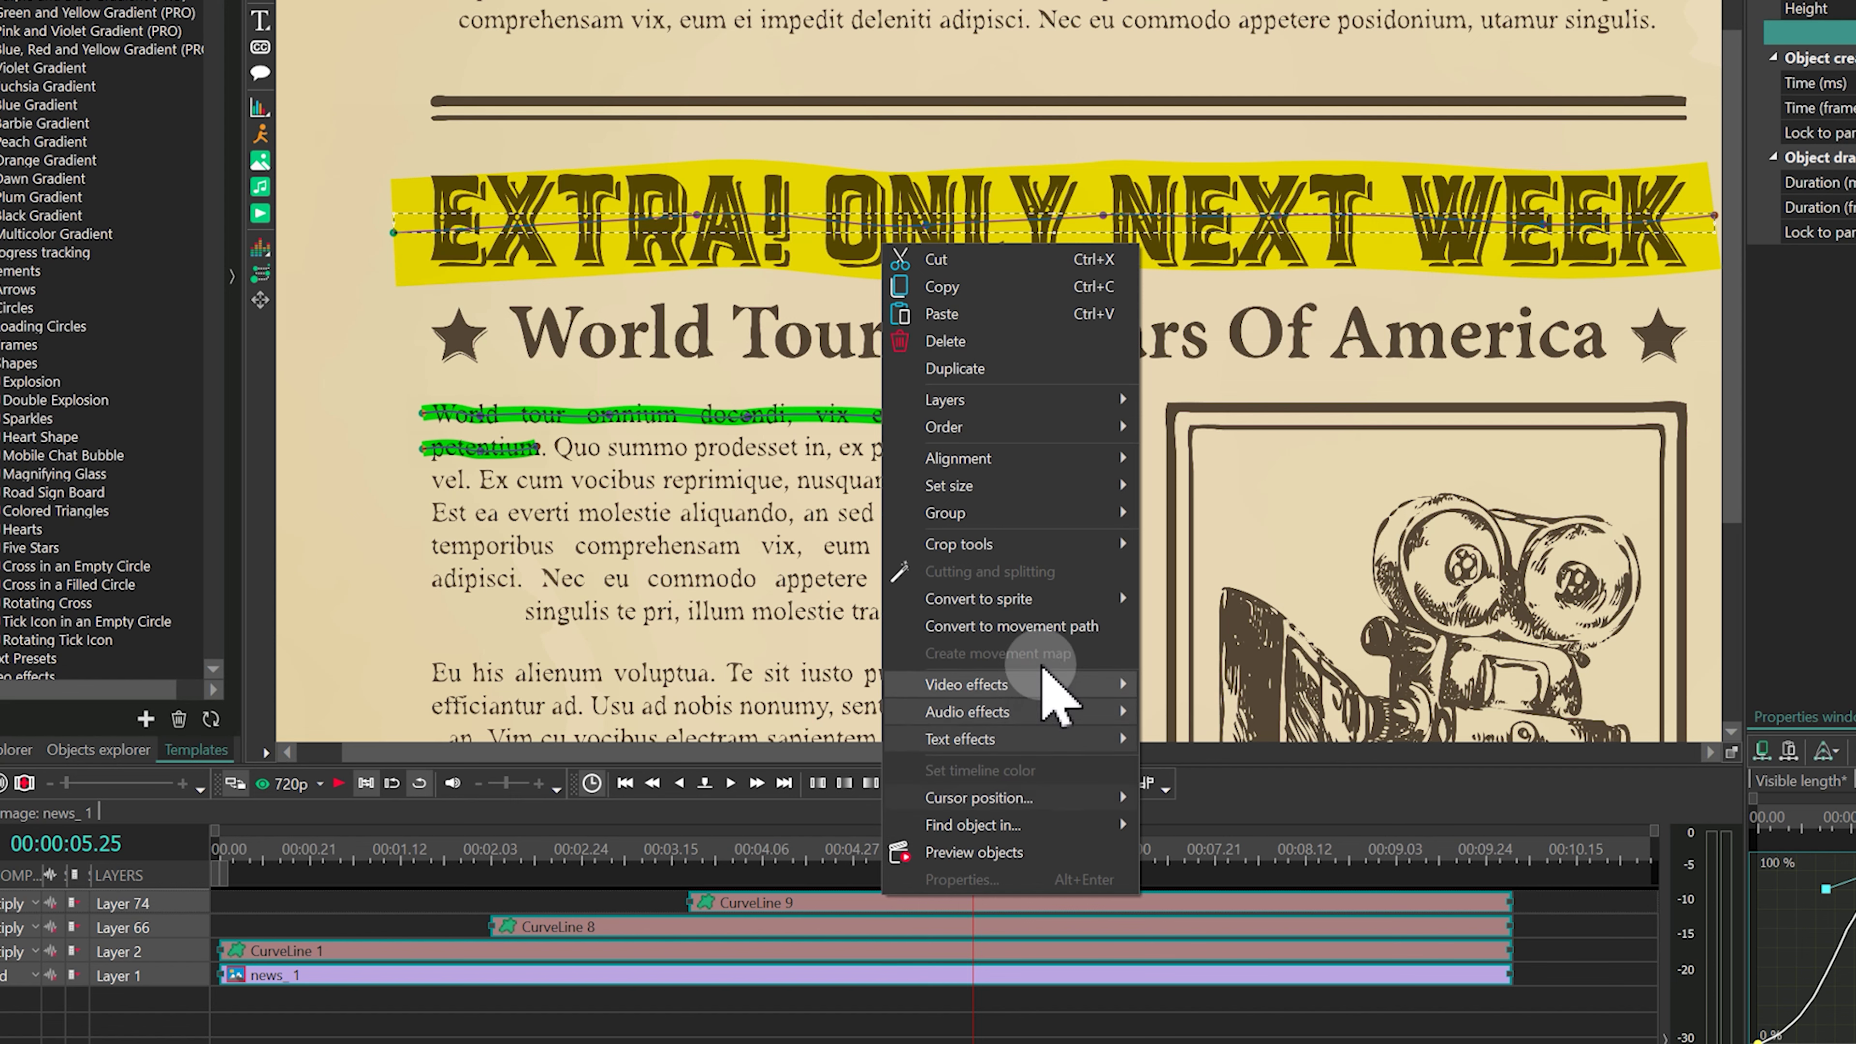
mouse_move(1073, 599)
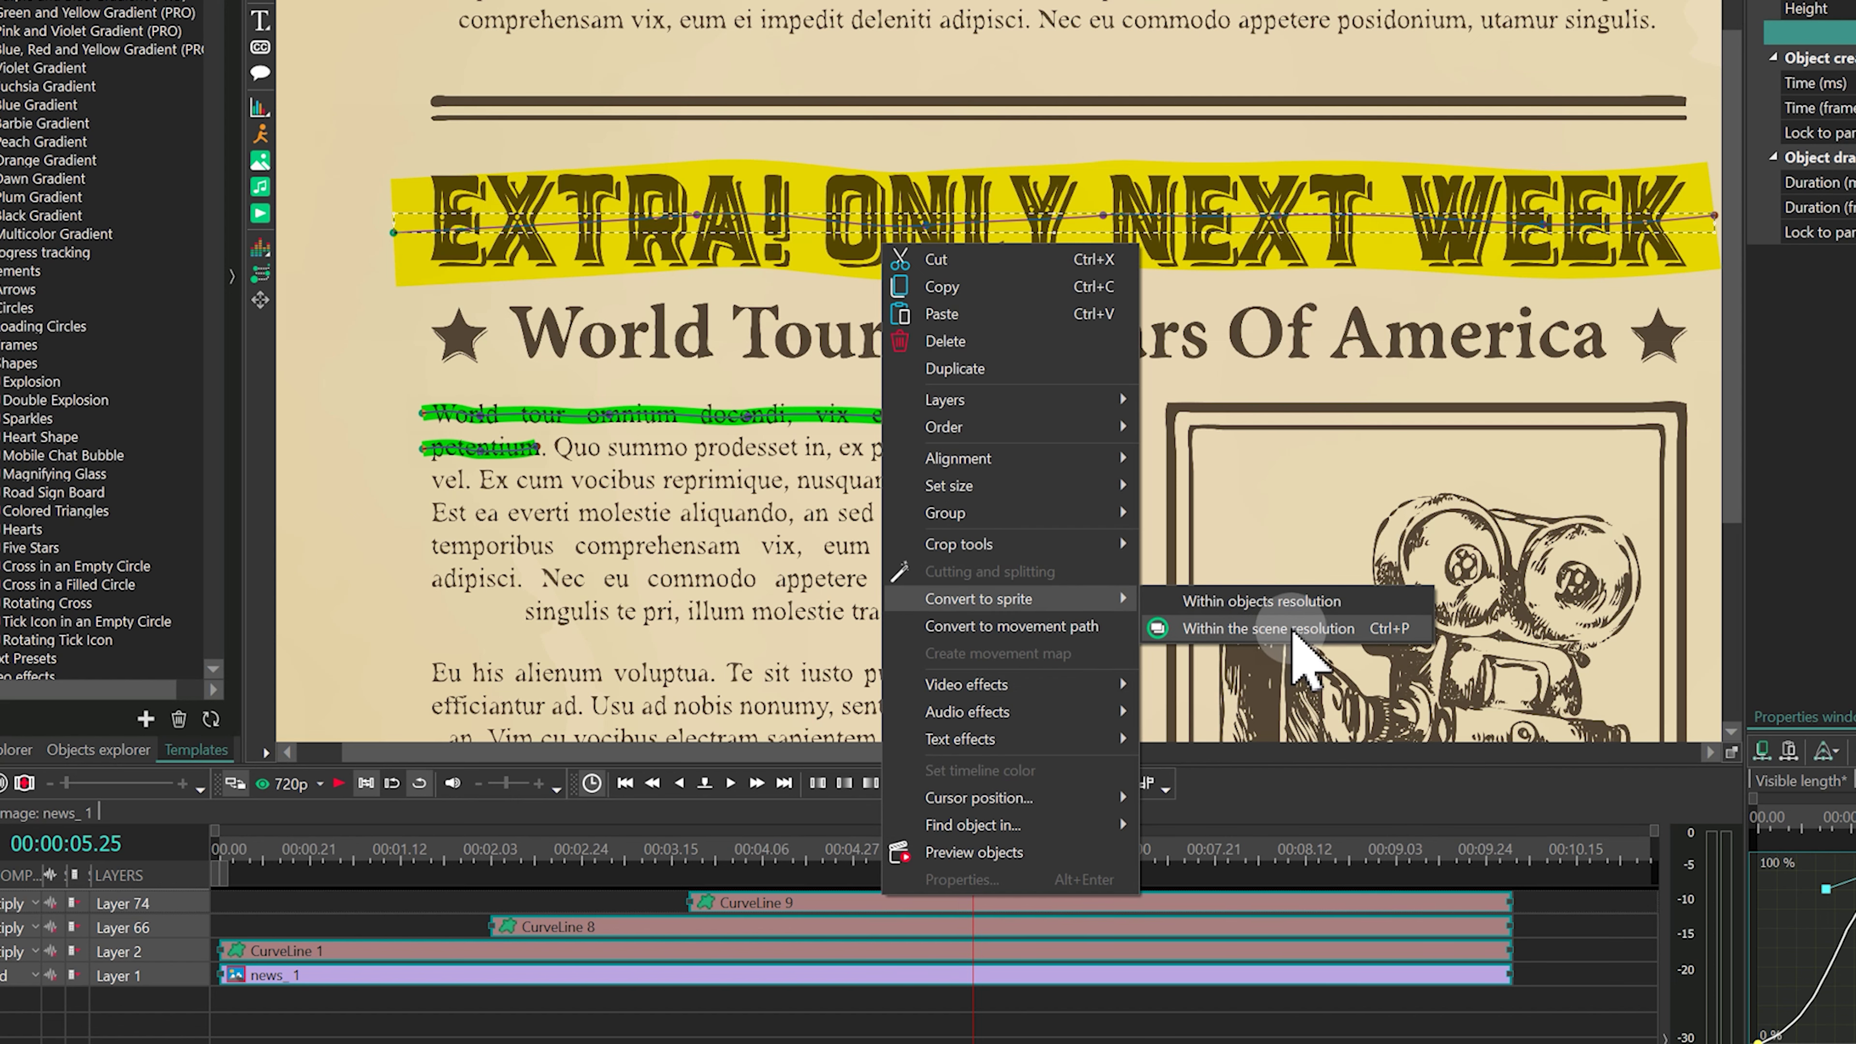
click(1294, 628)
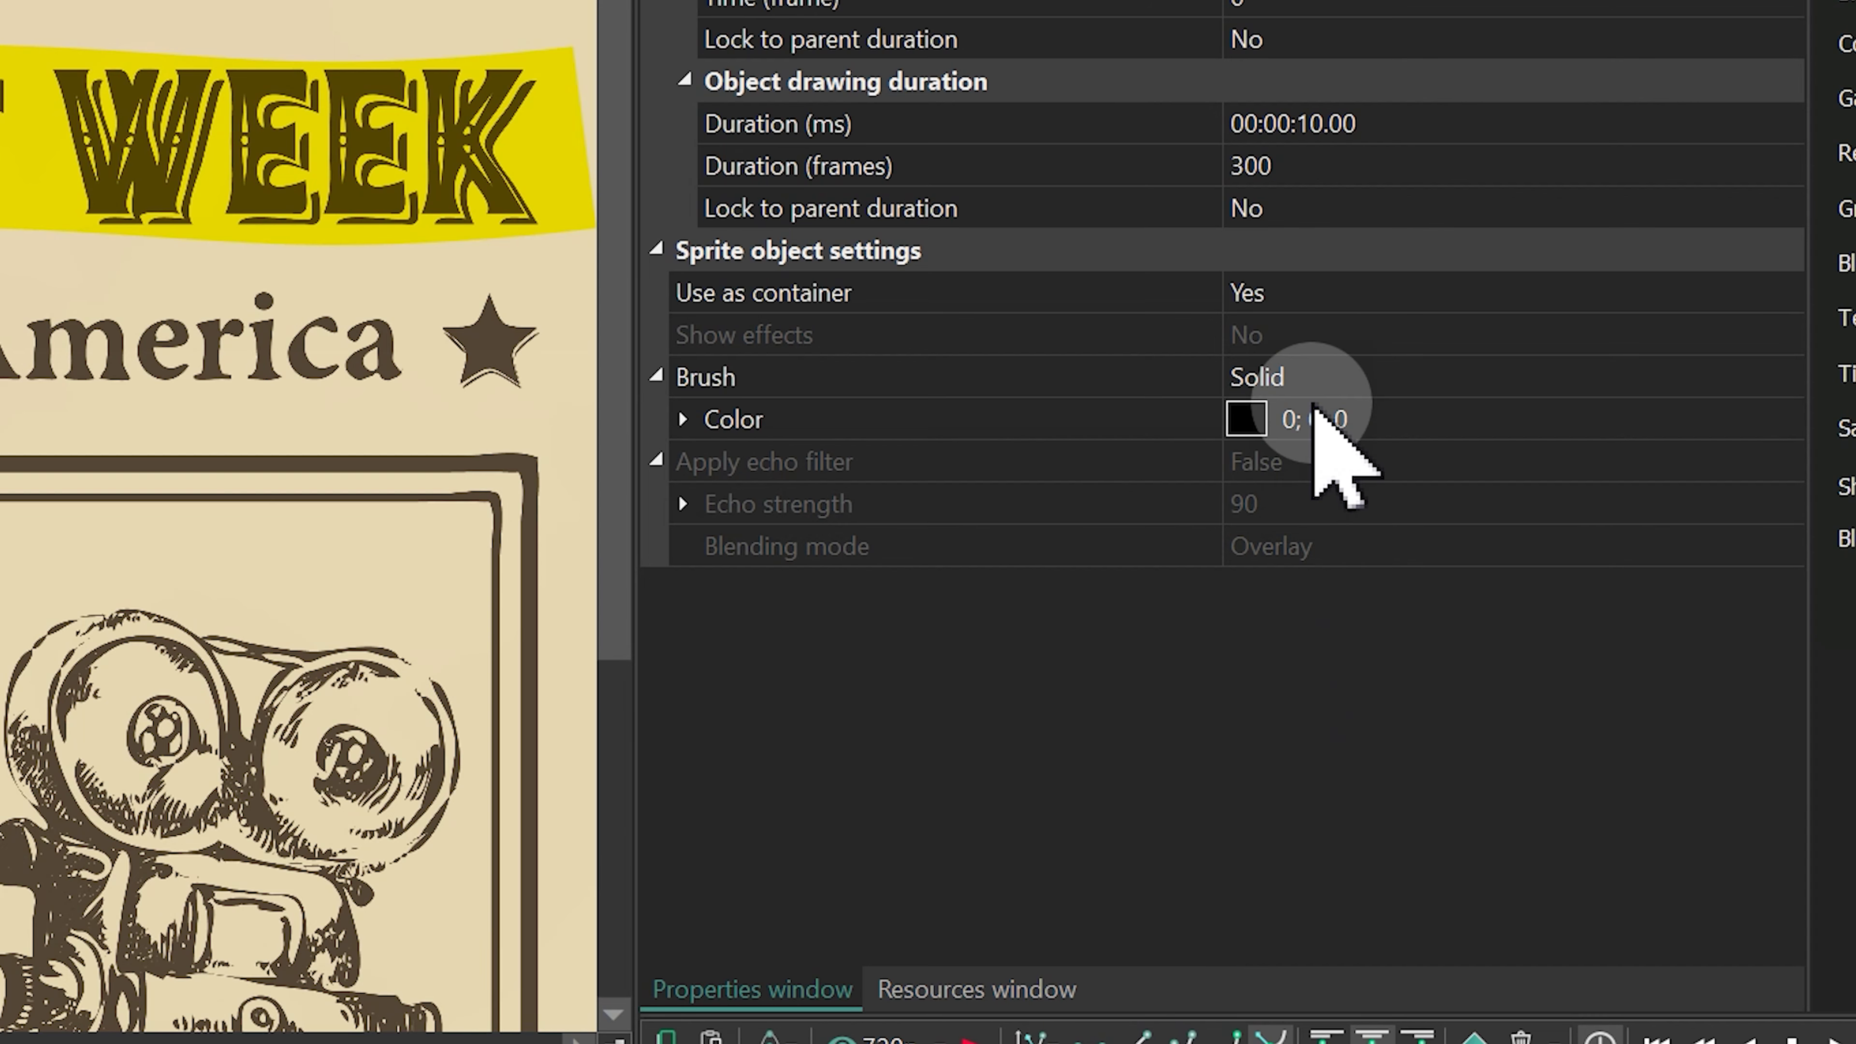
double_click(1323, 287)
click(1287, 331)
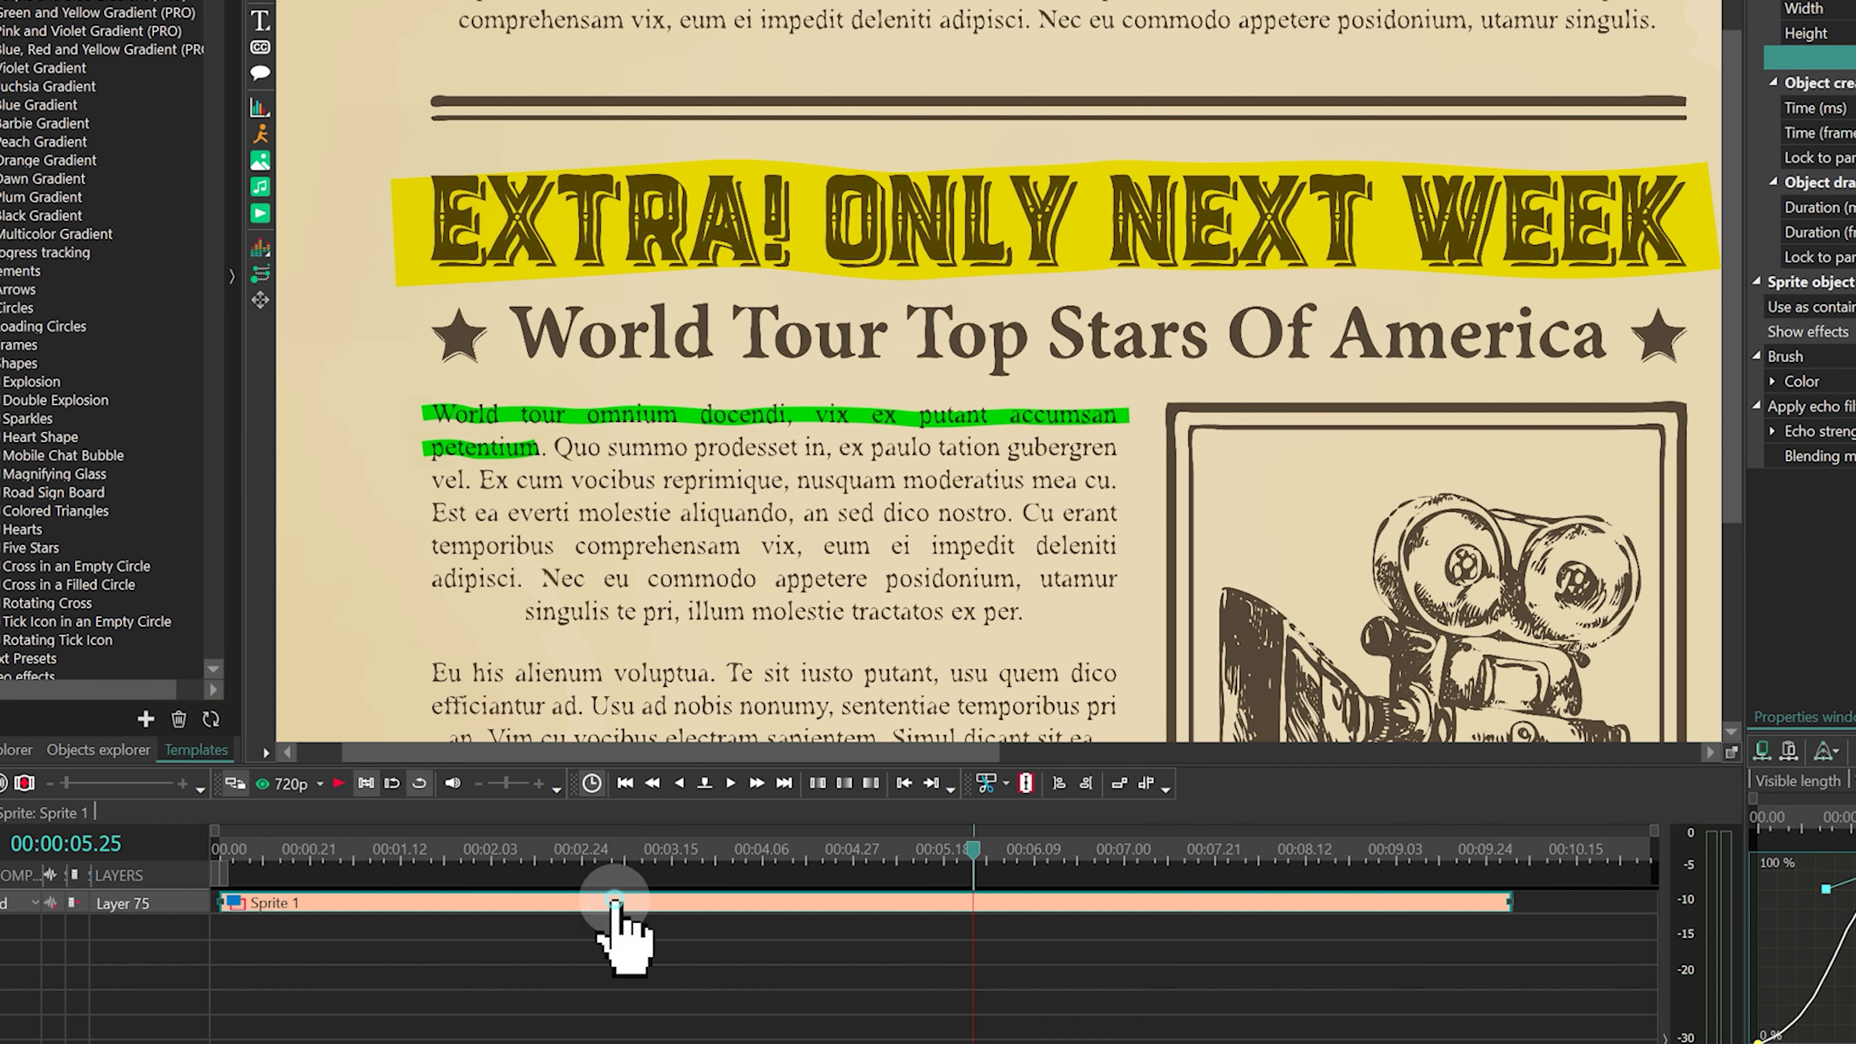
- Open the sprite and add a Perspective transform effect lasting the whole parent duration
double_click(621, 919)
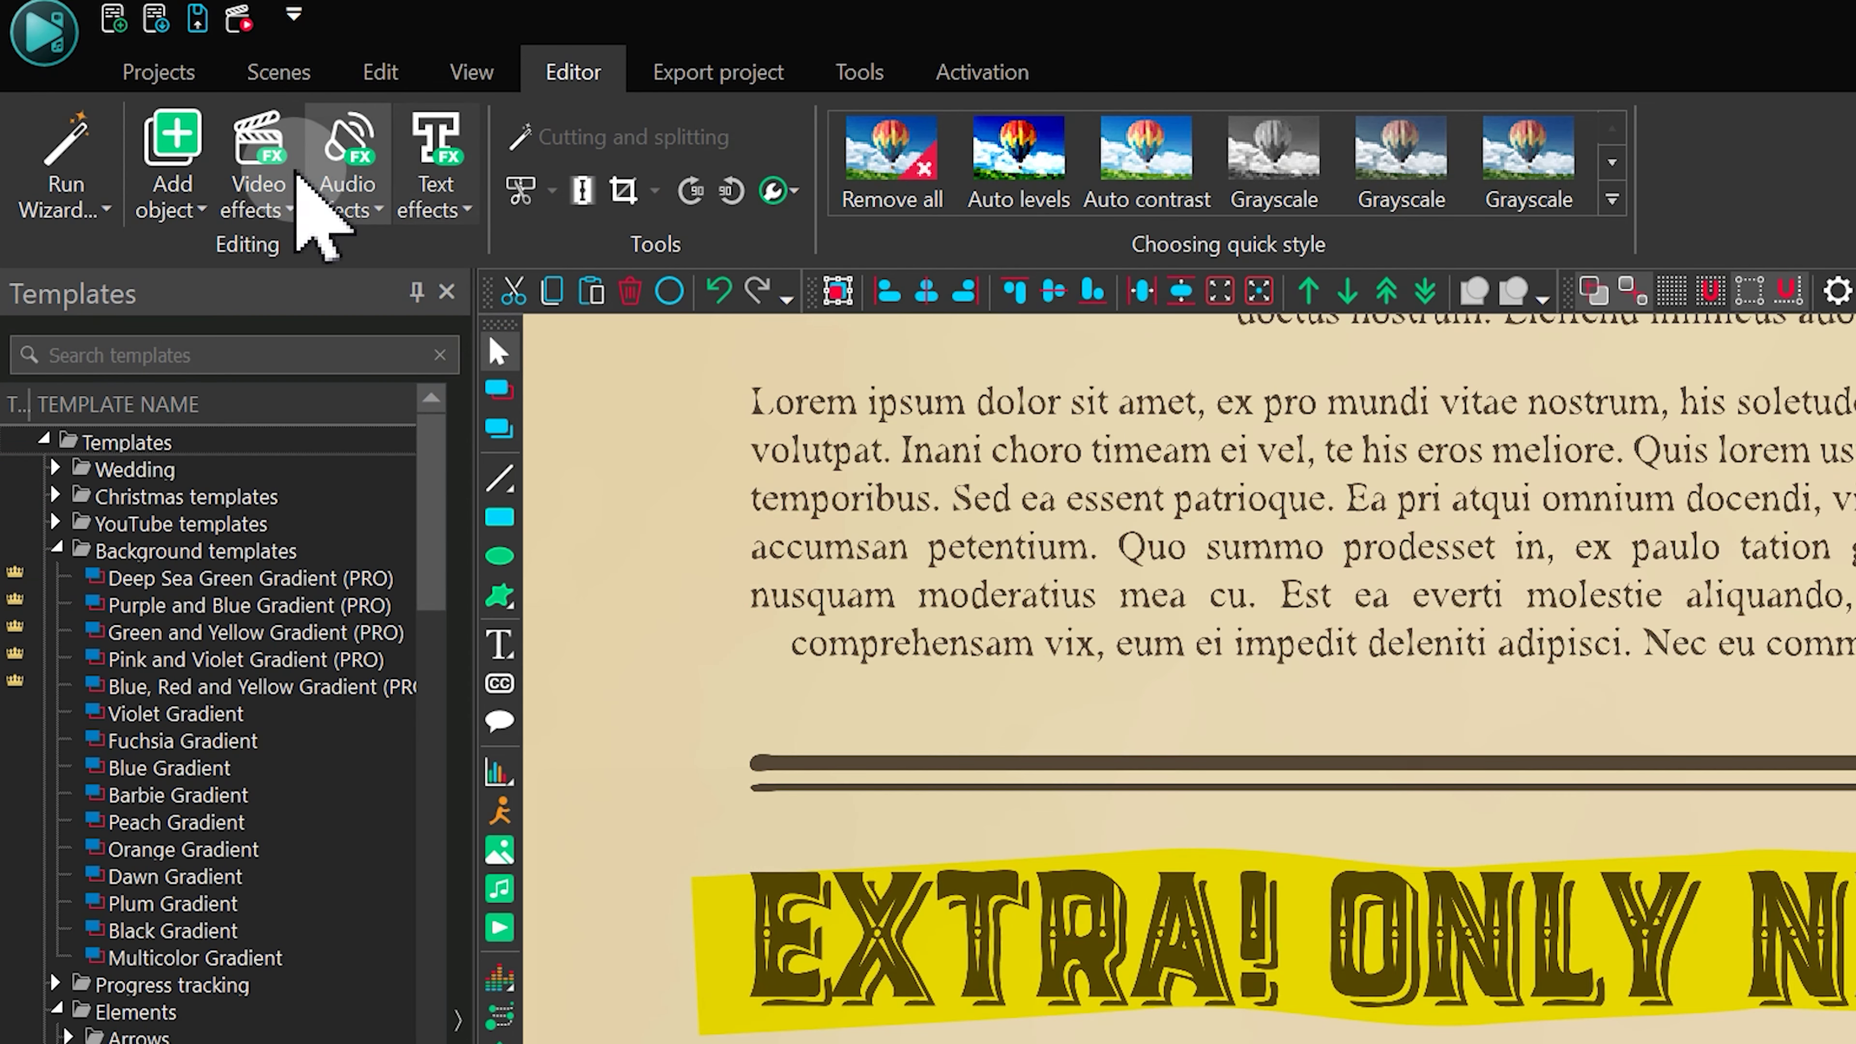
click(257, 168)
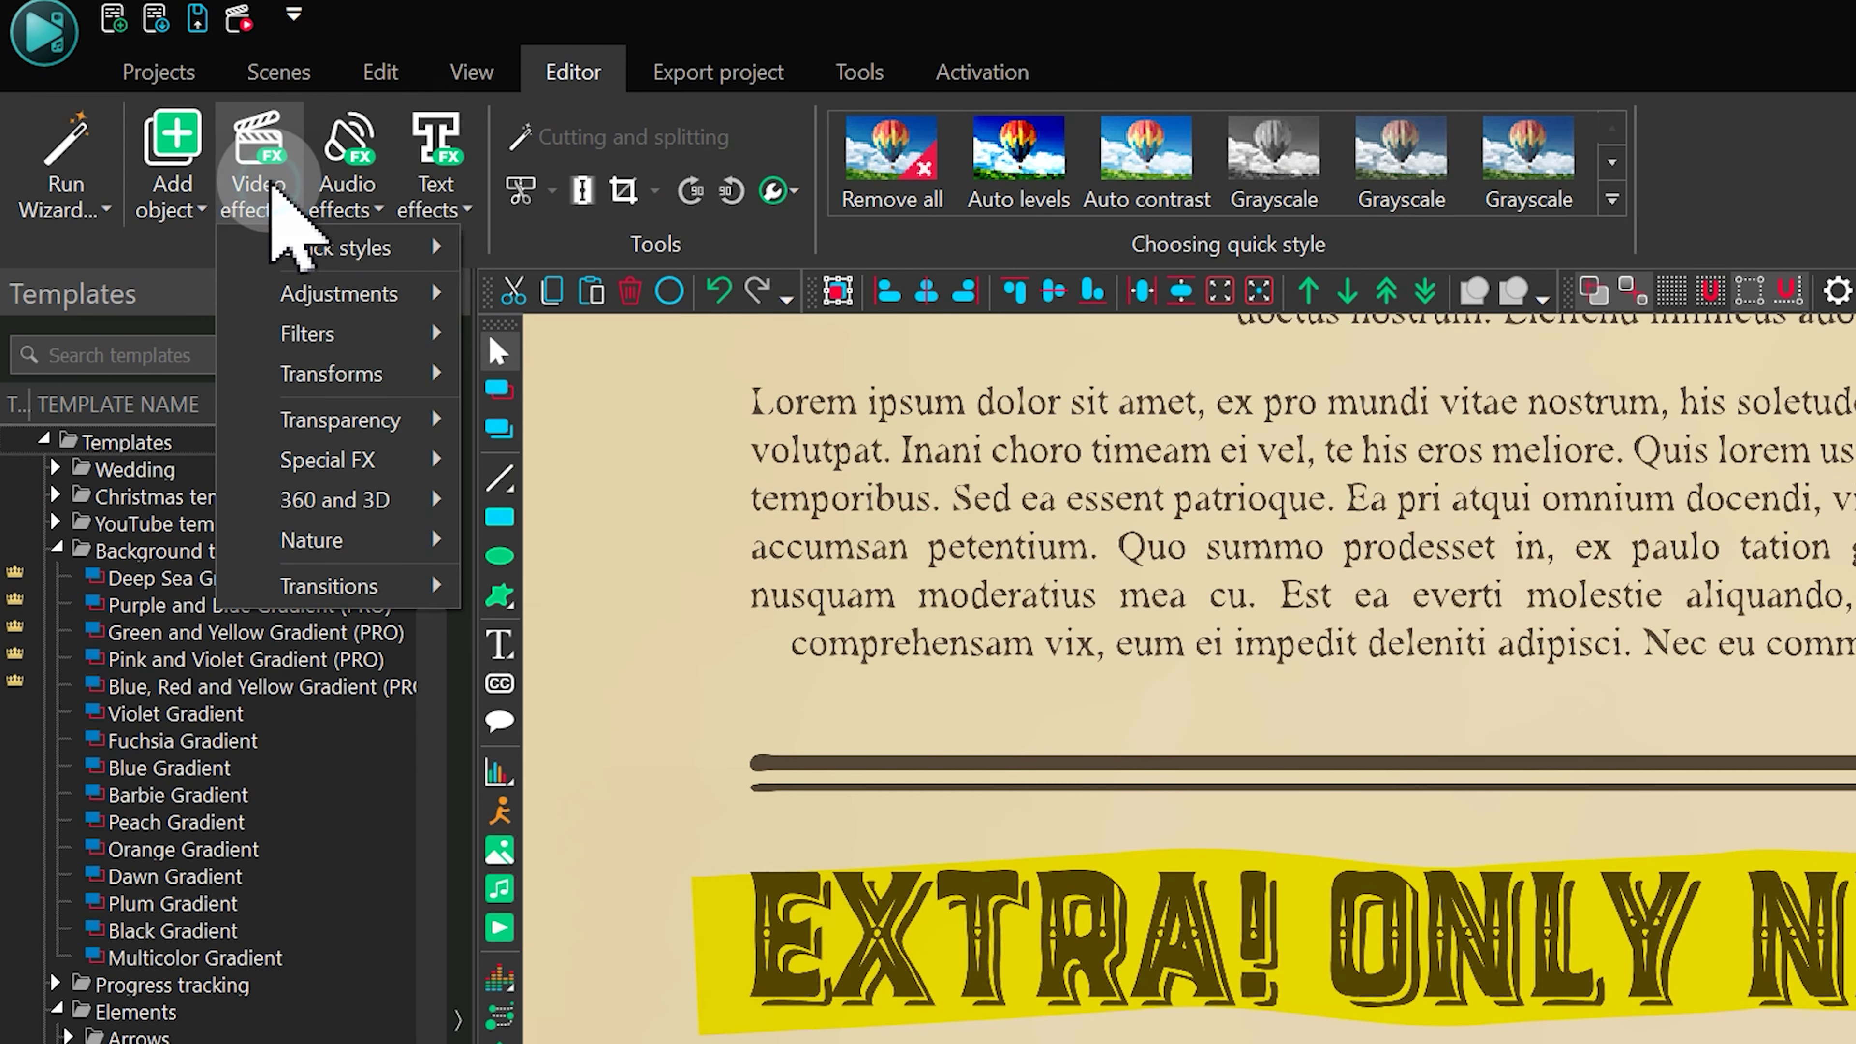
click(344, 373)
click(668, 417)
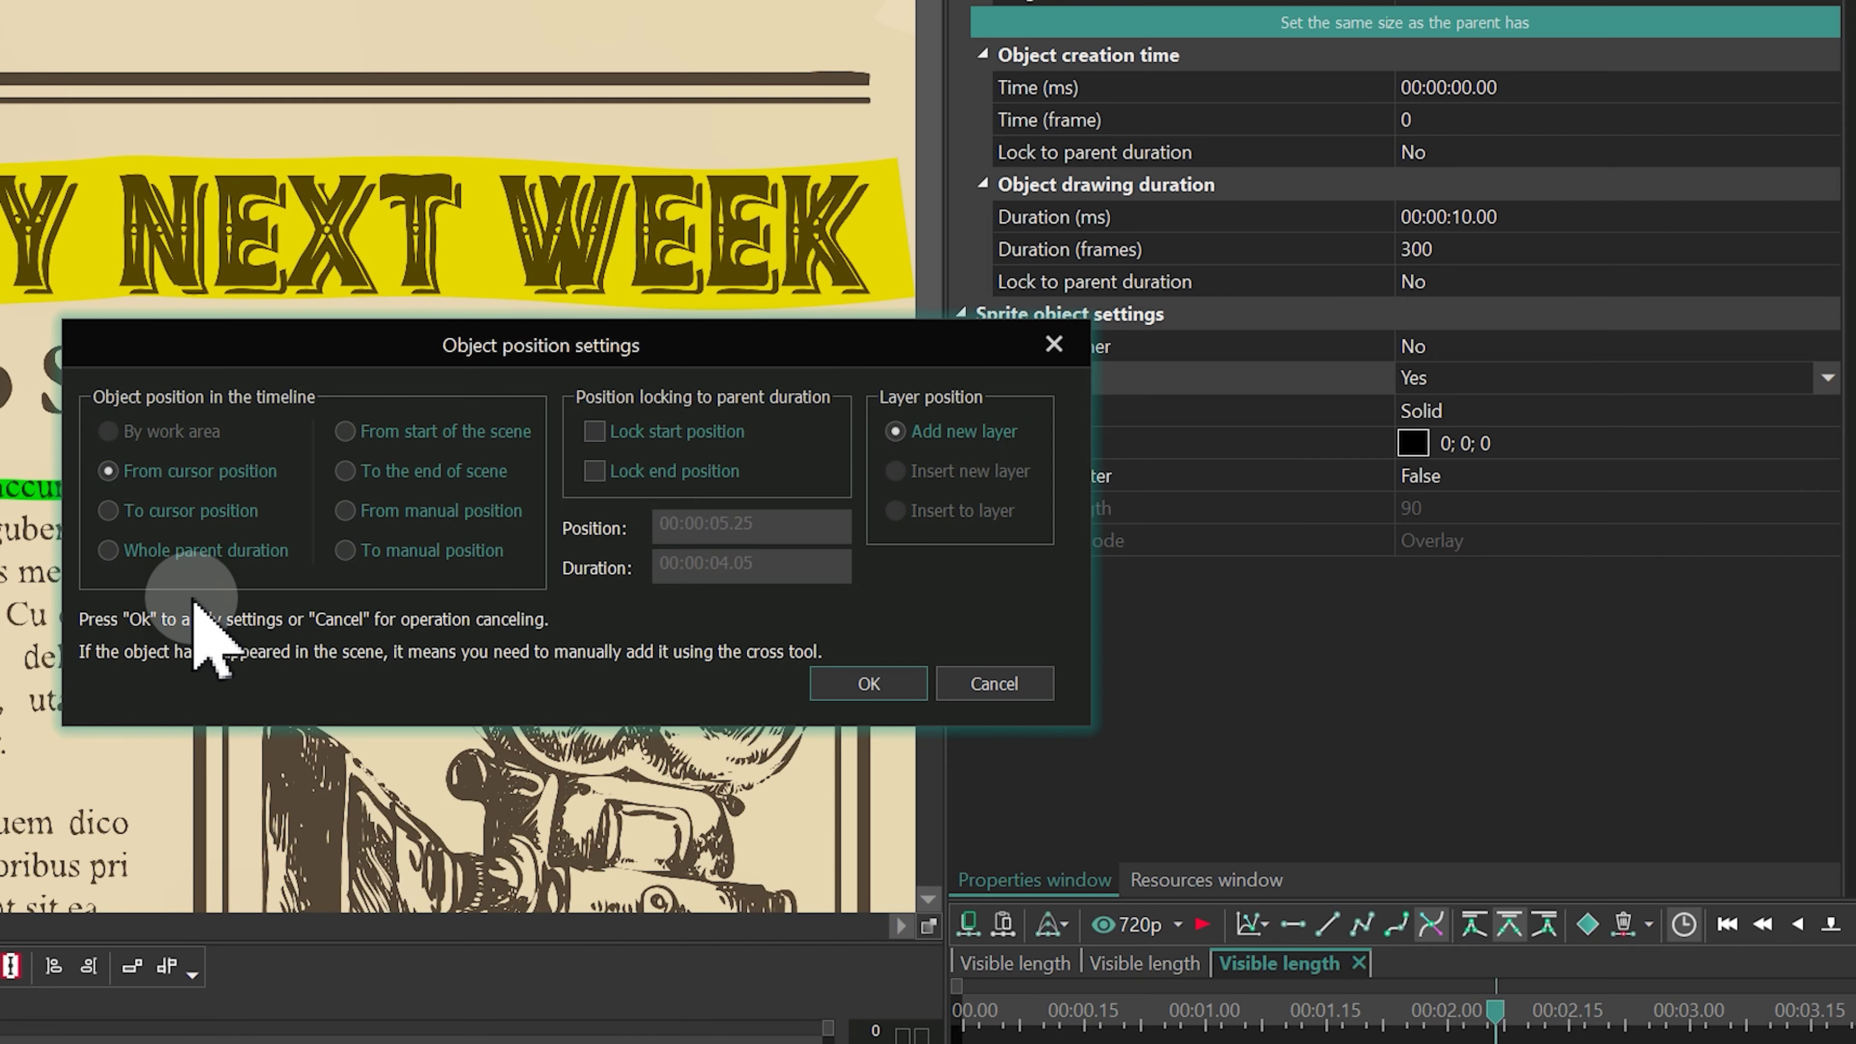
click(193, 550)
click(847, 683)
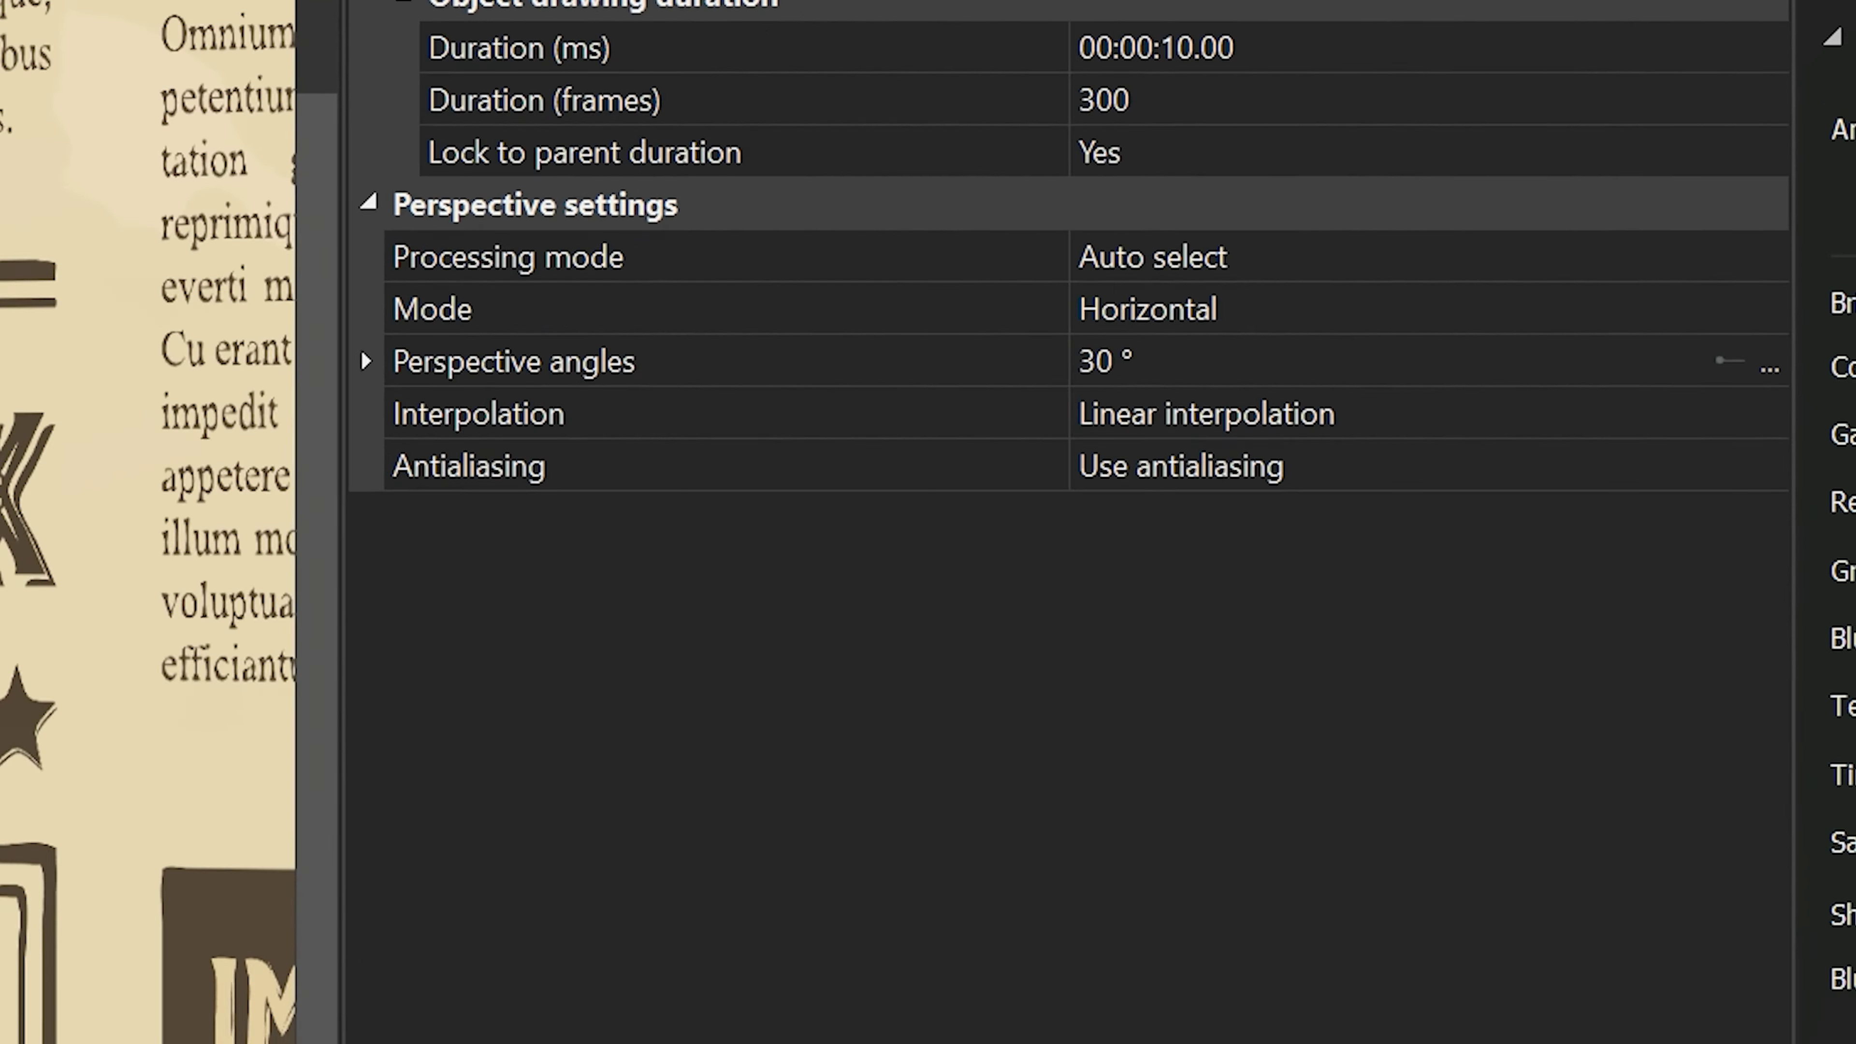
- Set the Perspective mode to Bind to service points and add tracking points for the four corners
click(1768, 308)
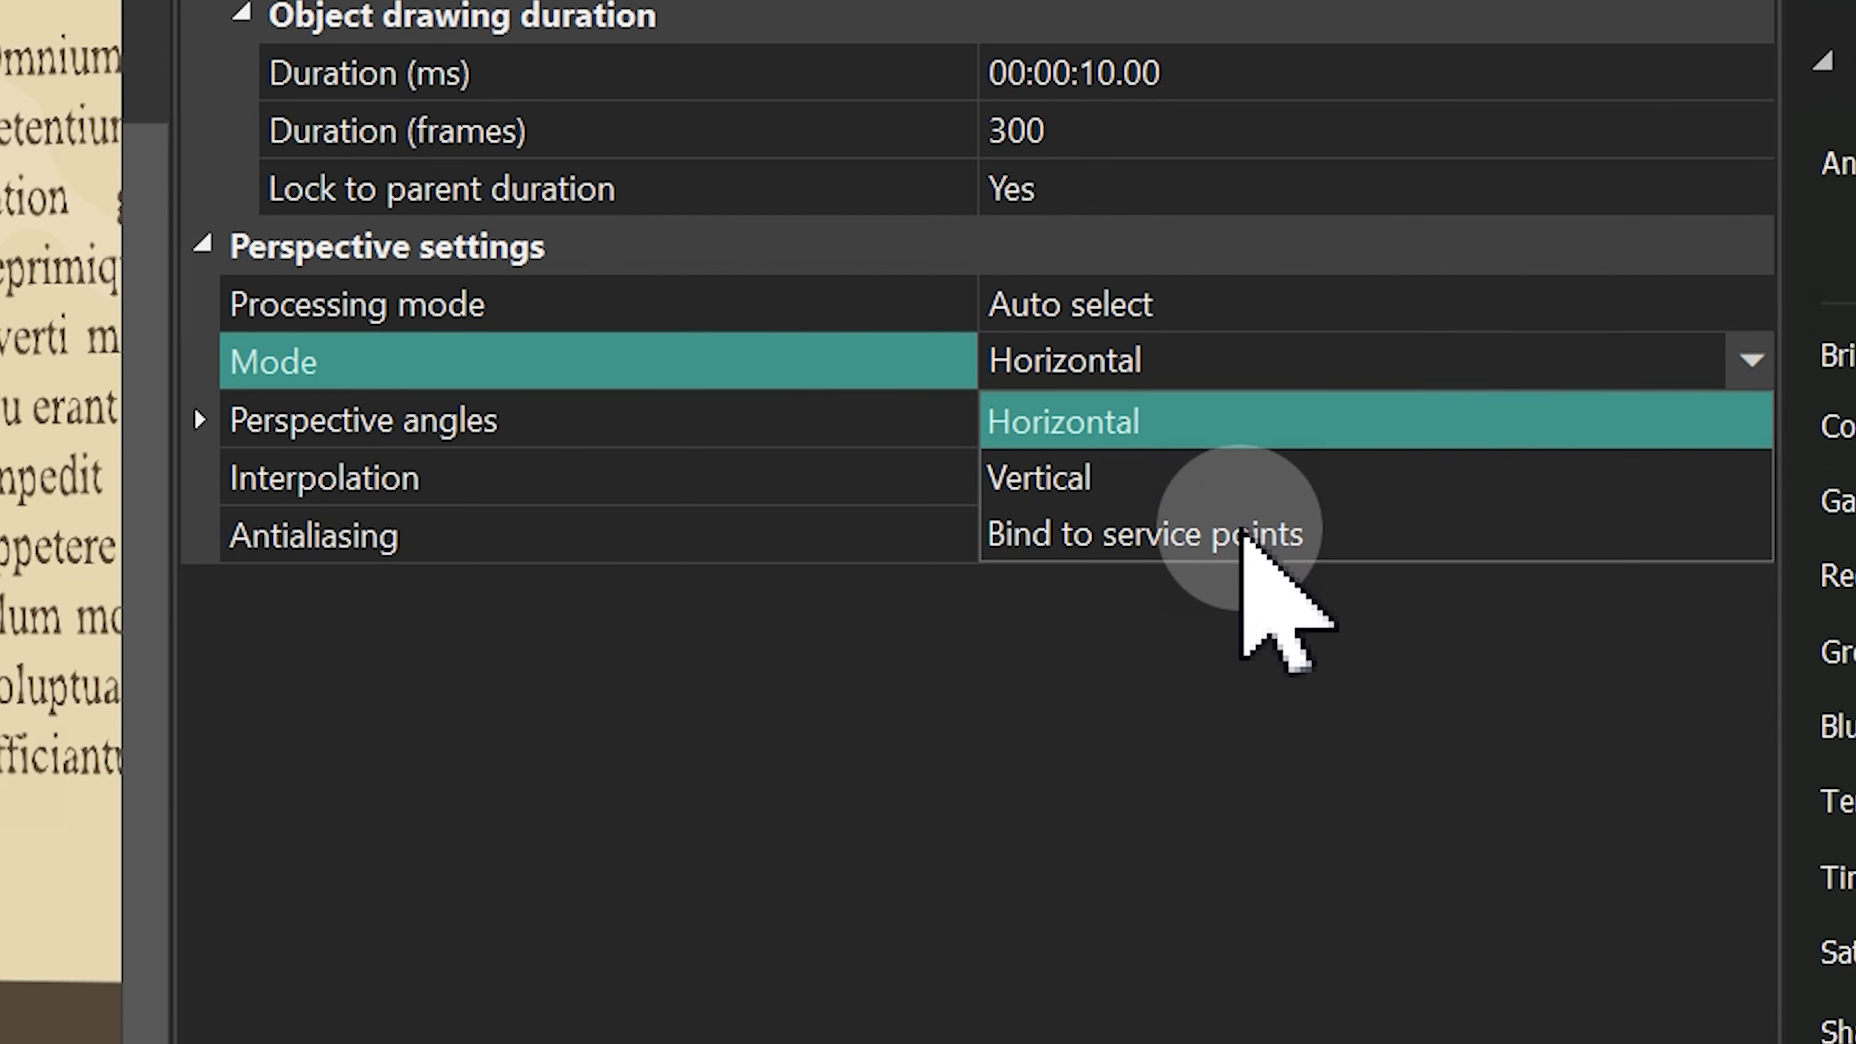
click(1242, 537)
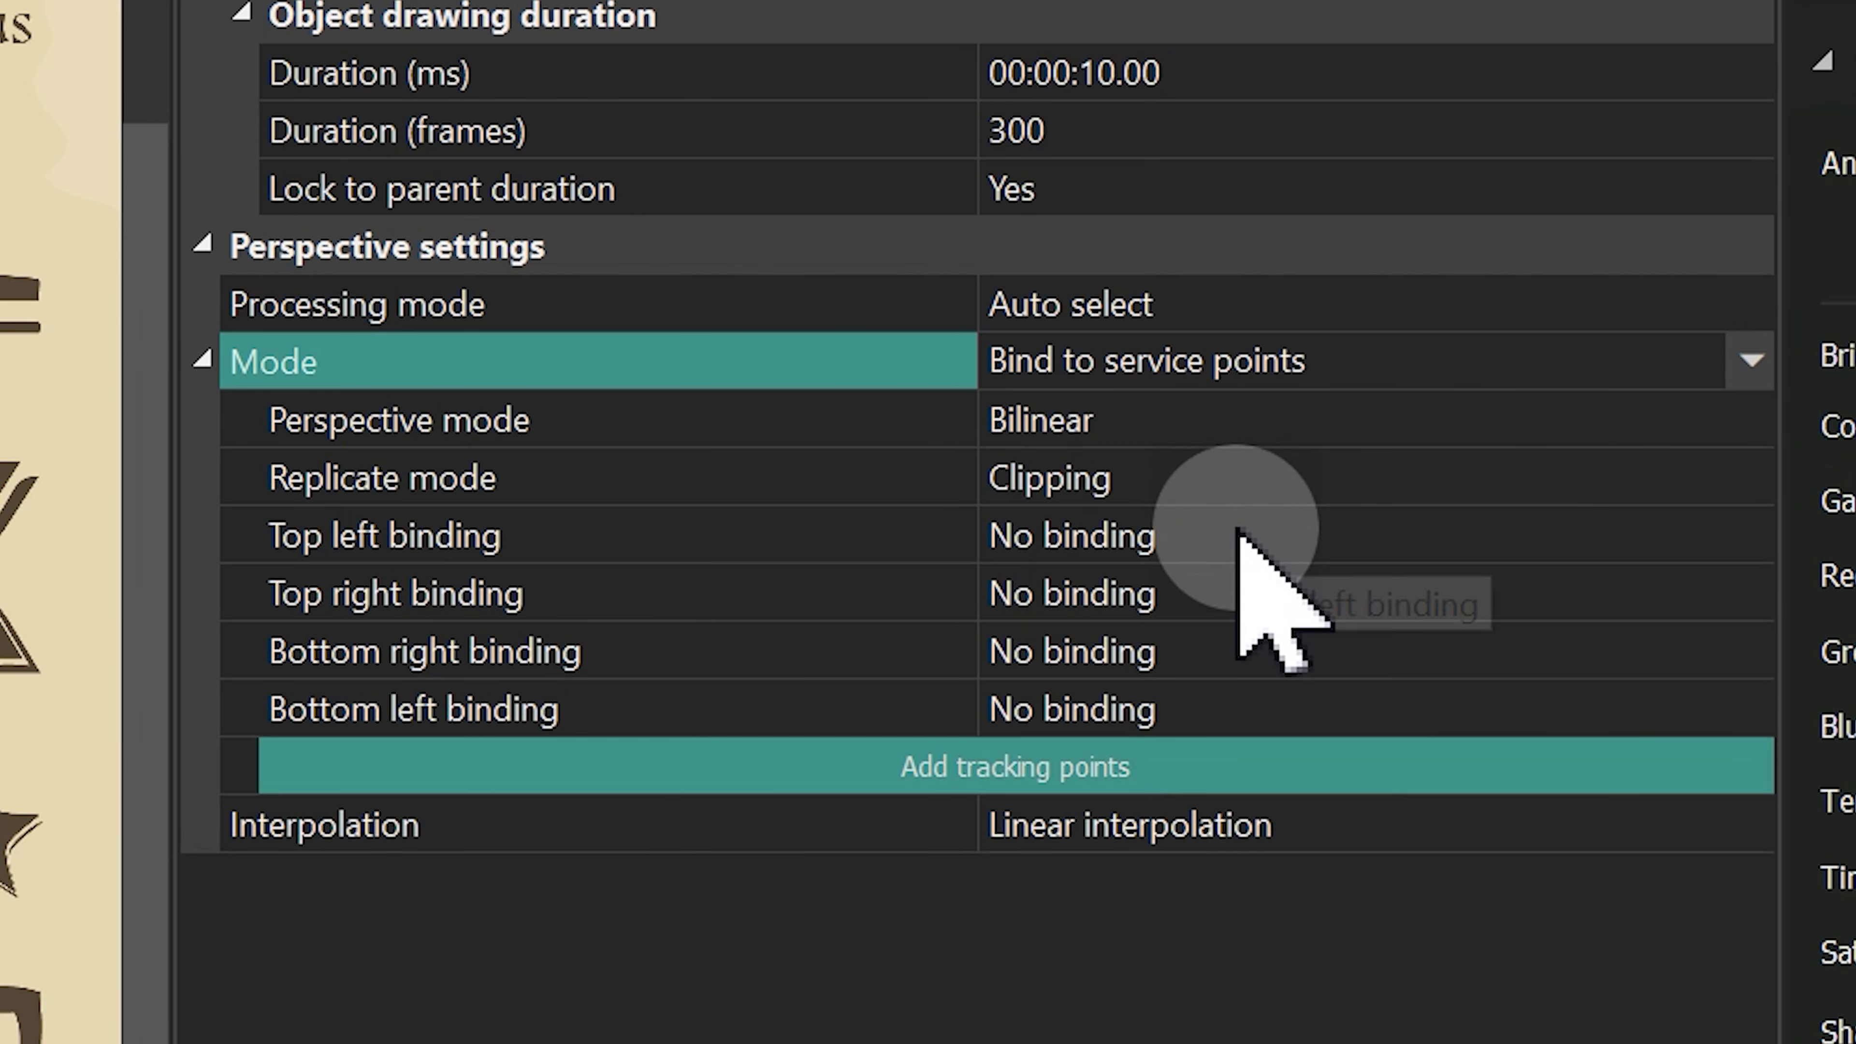
click(1162, 764)
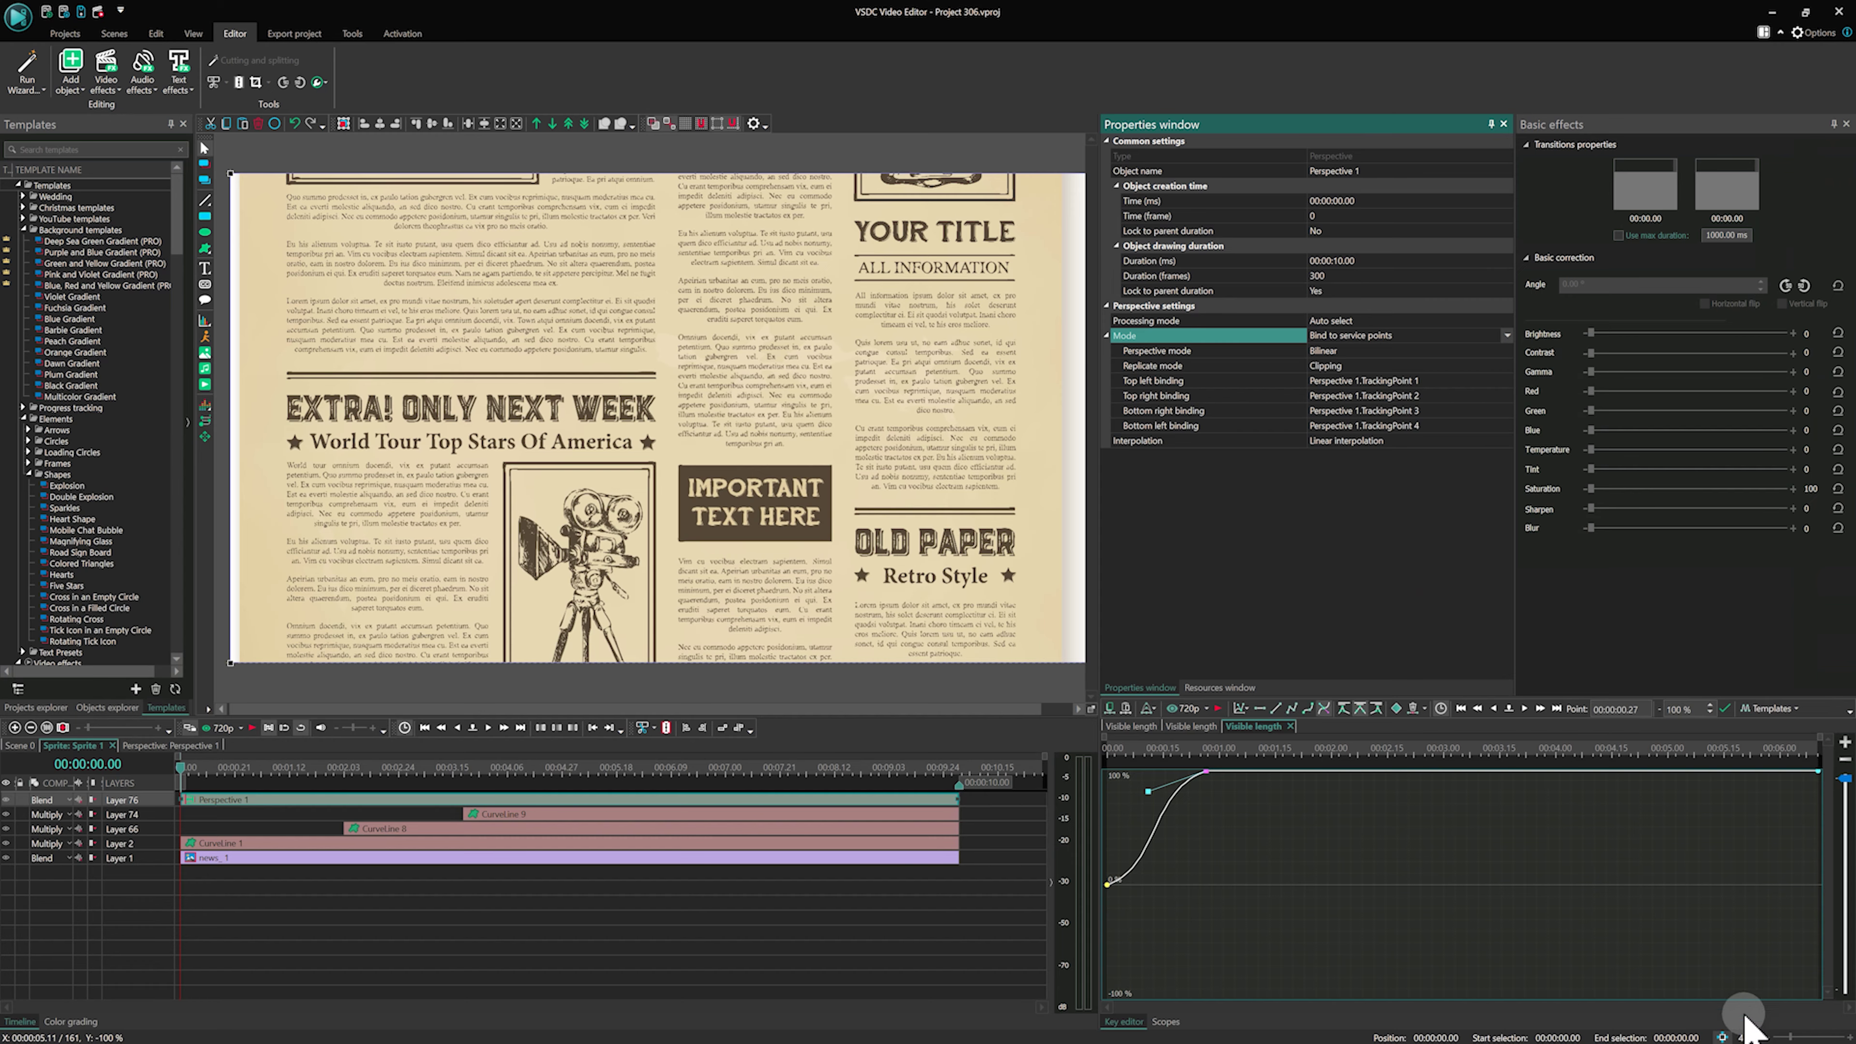
click(1789, 1037)
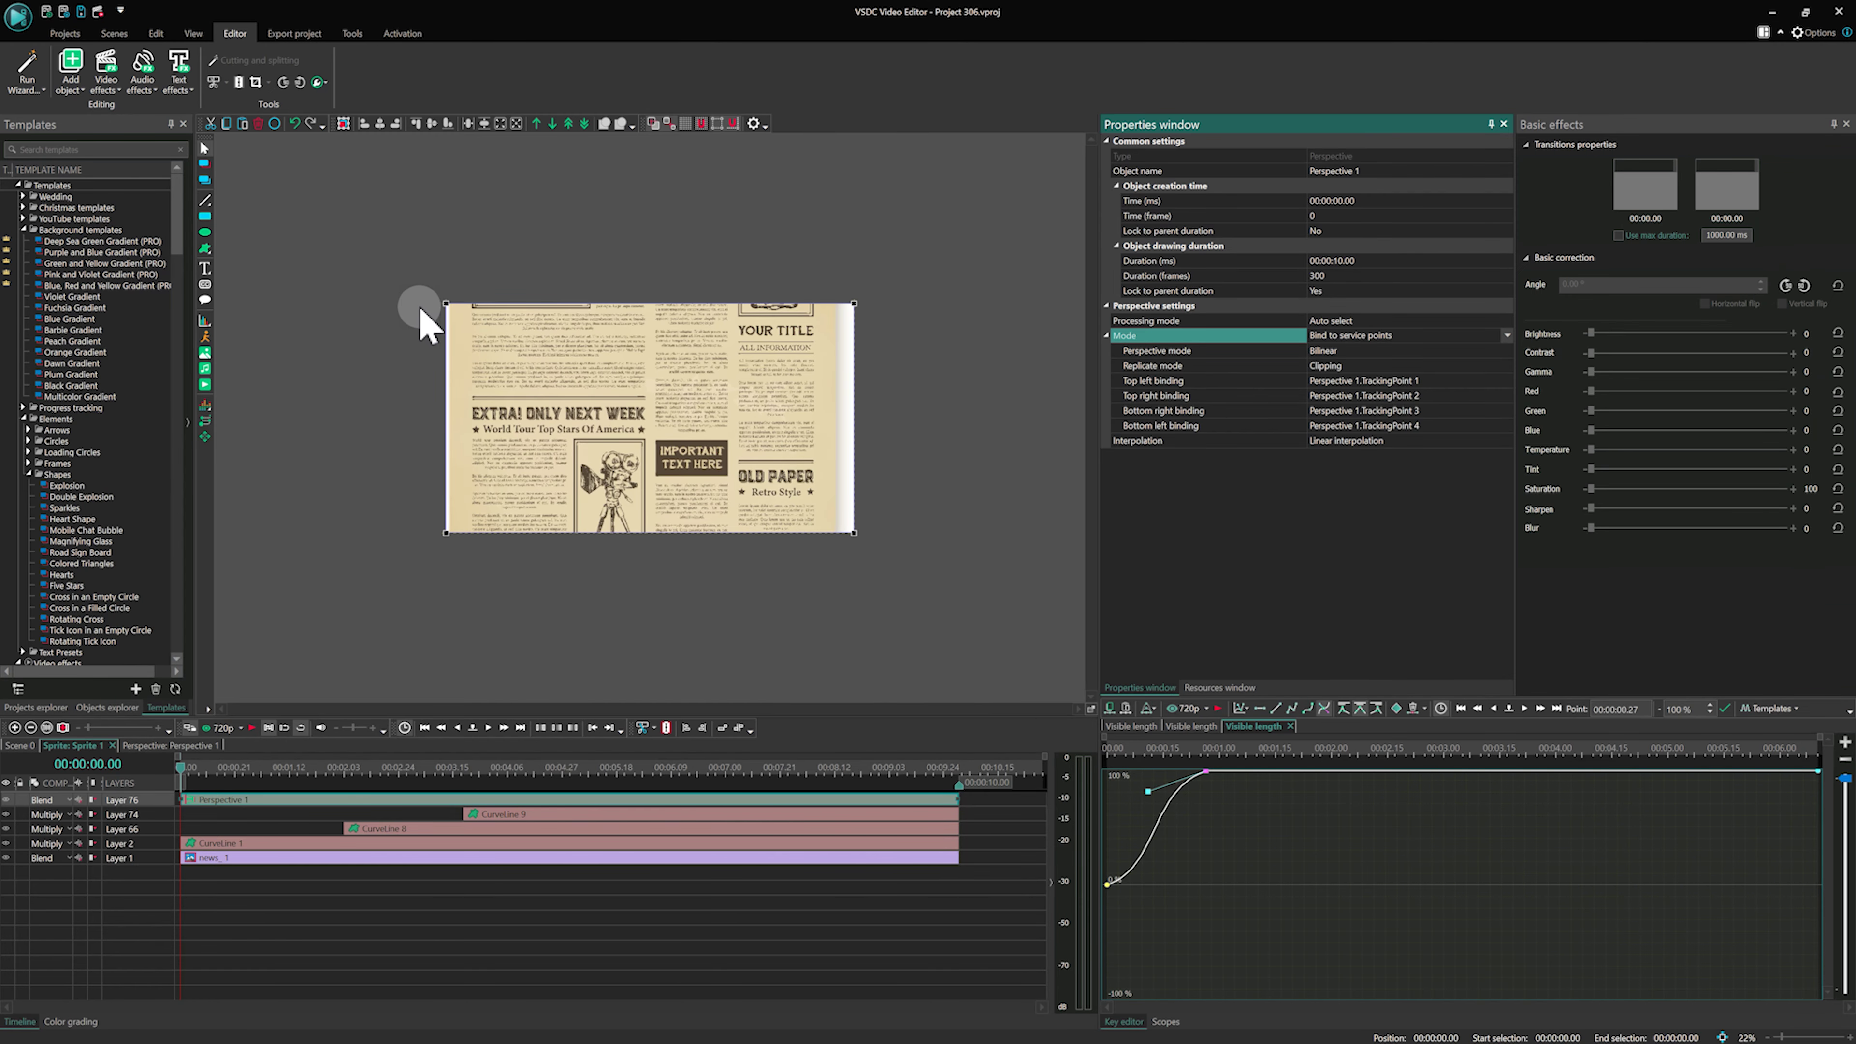
- Stretch the four corner tracking points outward beyond the frame so the newspaper tilts, with its left side much taller than the right
drag(445, 304, 410, 163)
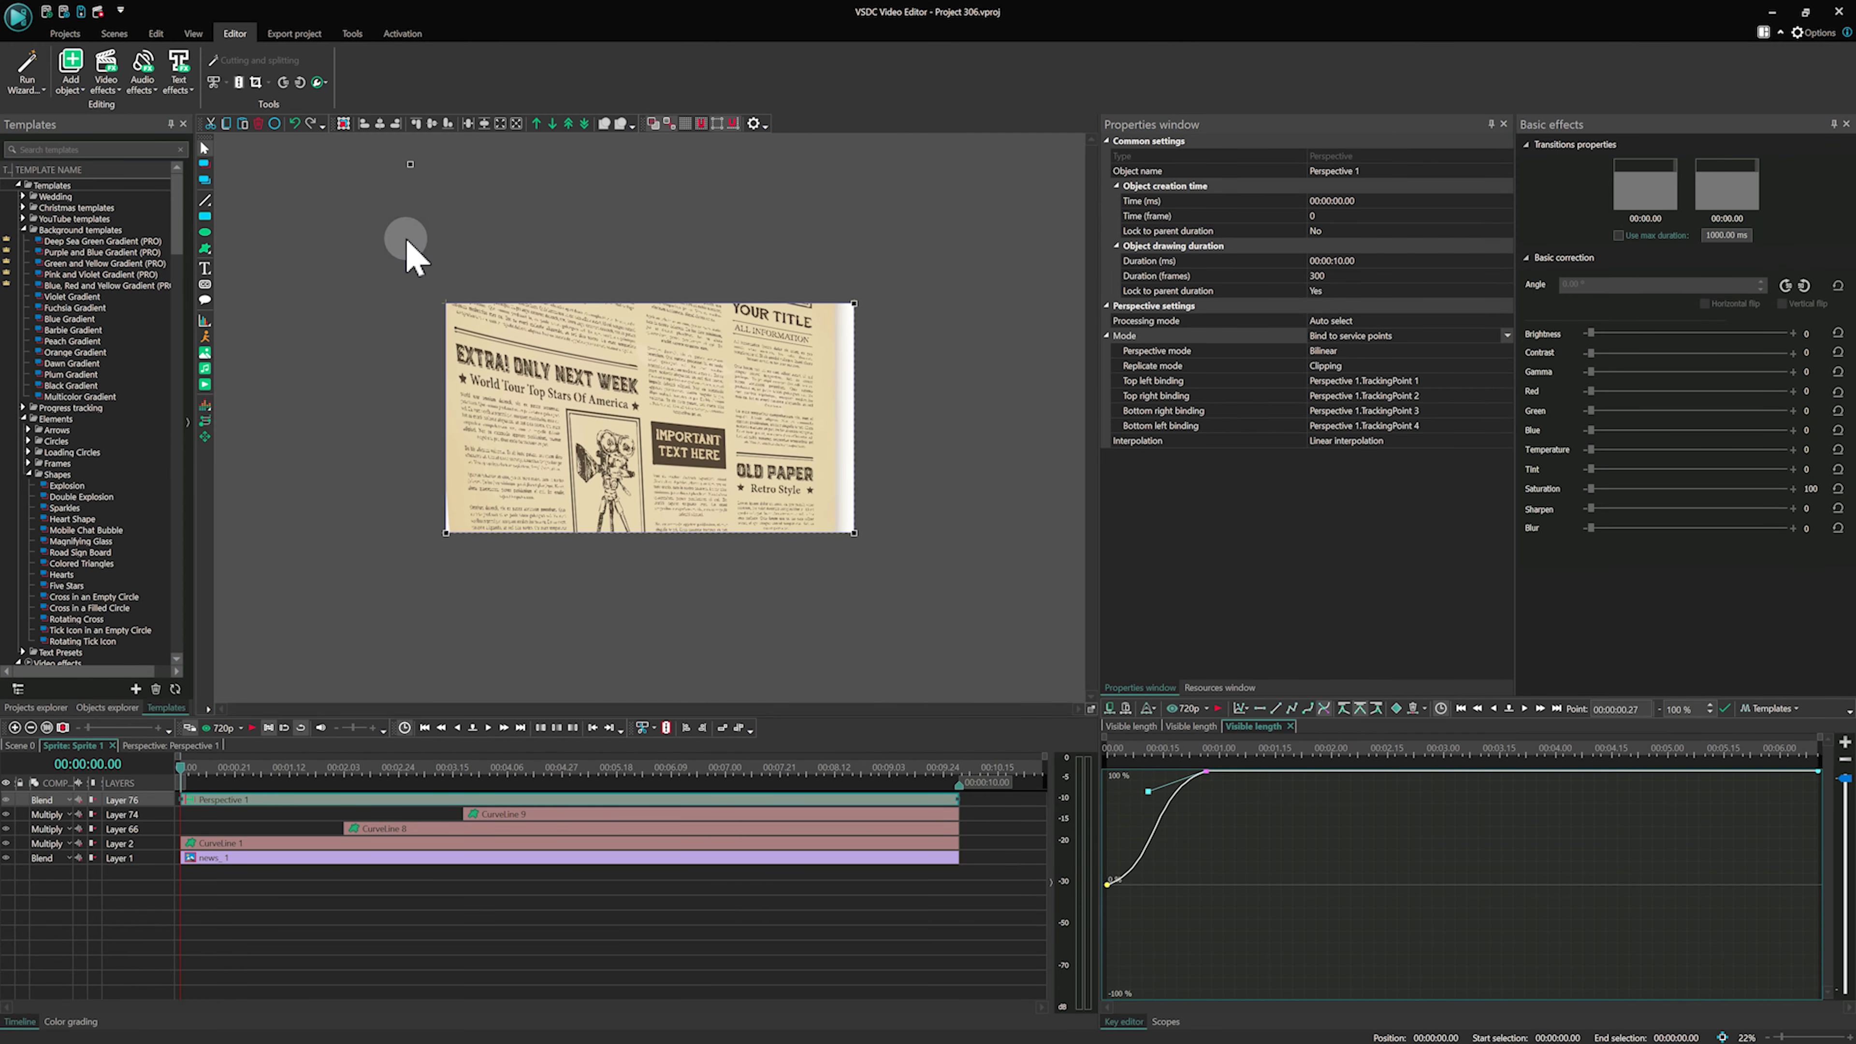
drag(446, 533, 406, 646)
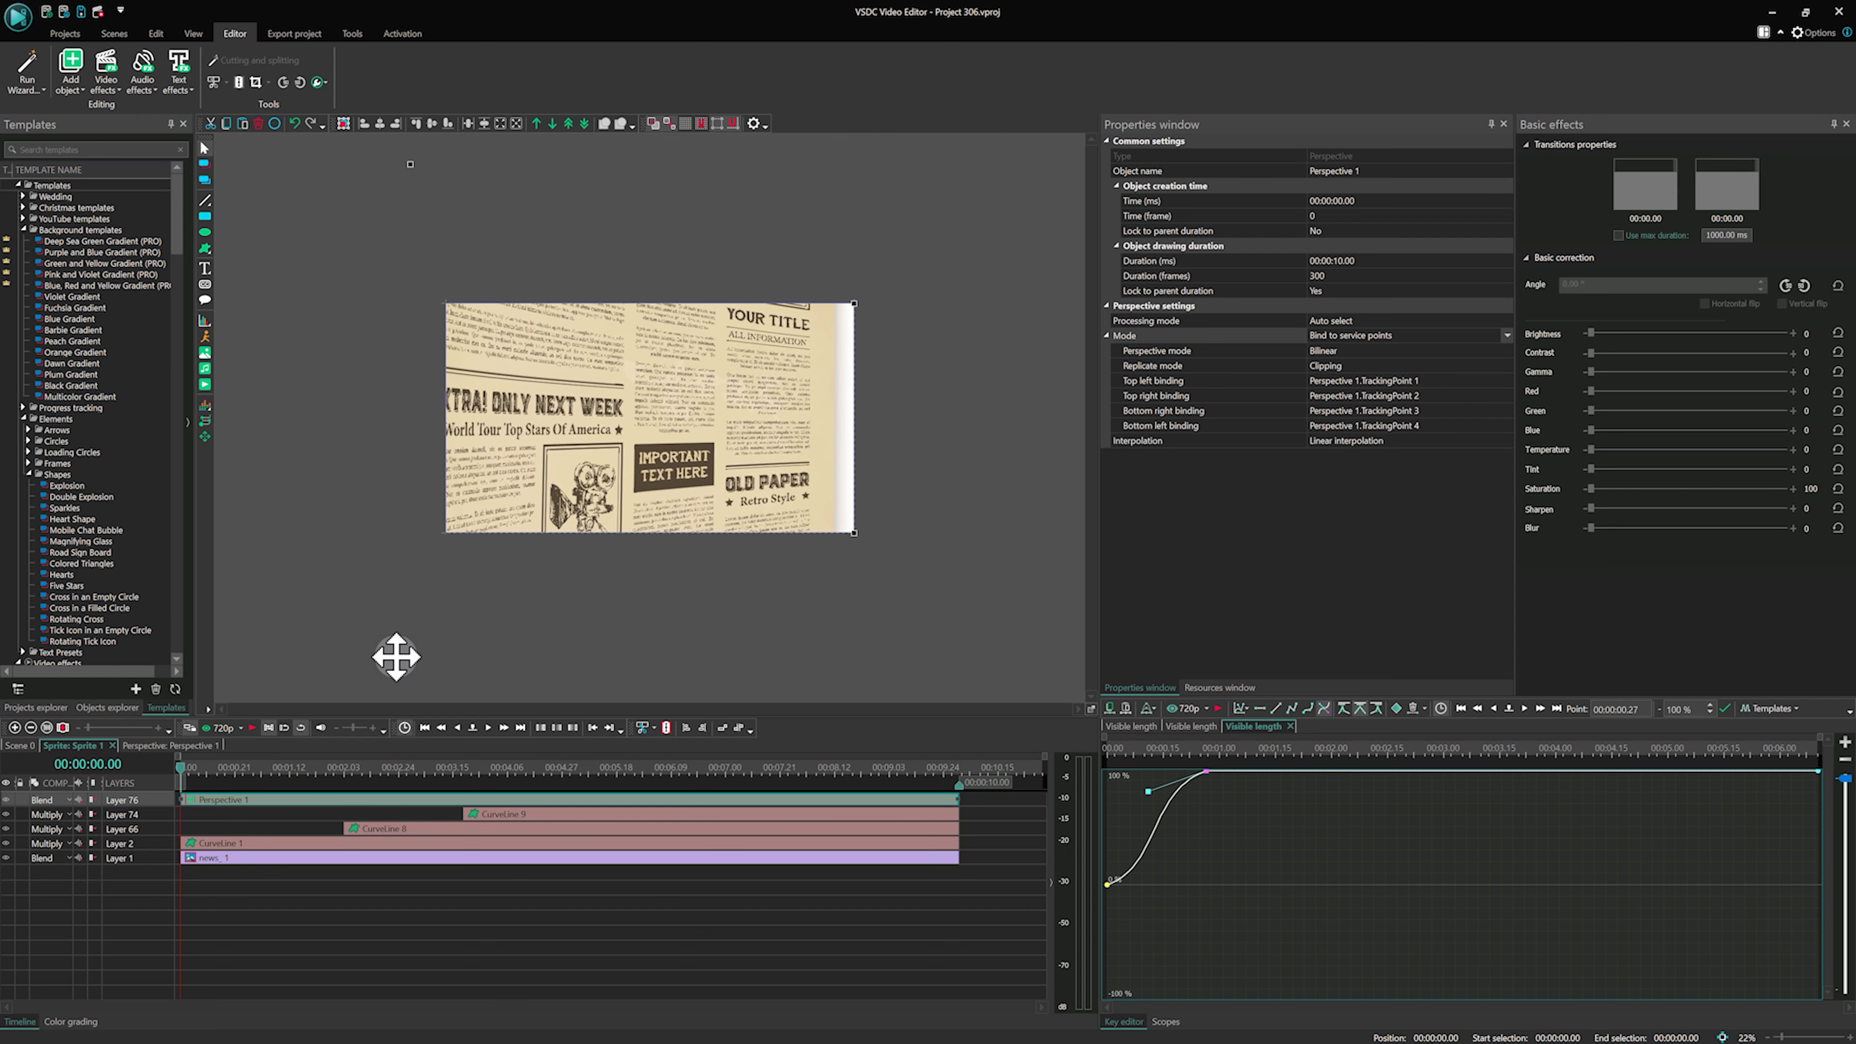
drag(854, 304, 895, 289)
drag(854, 533, 948, 586)
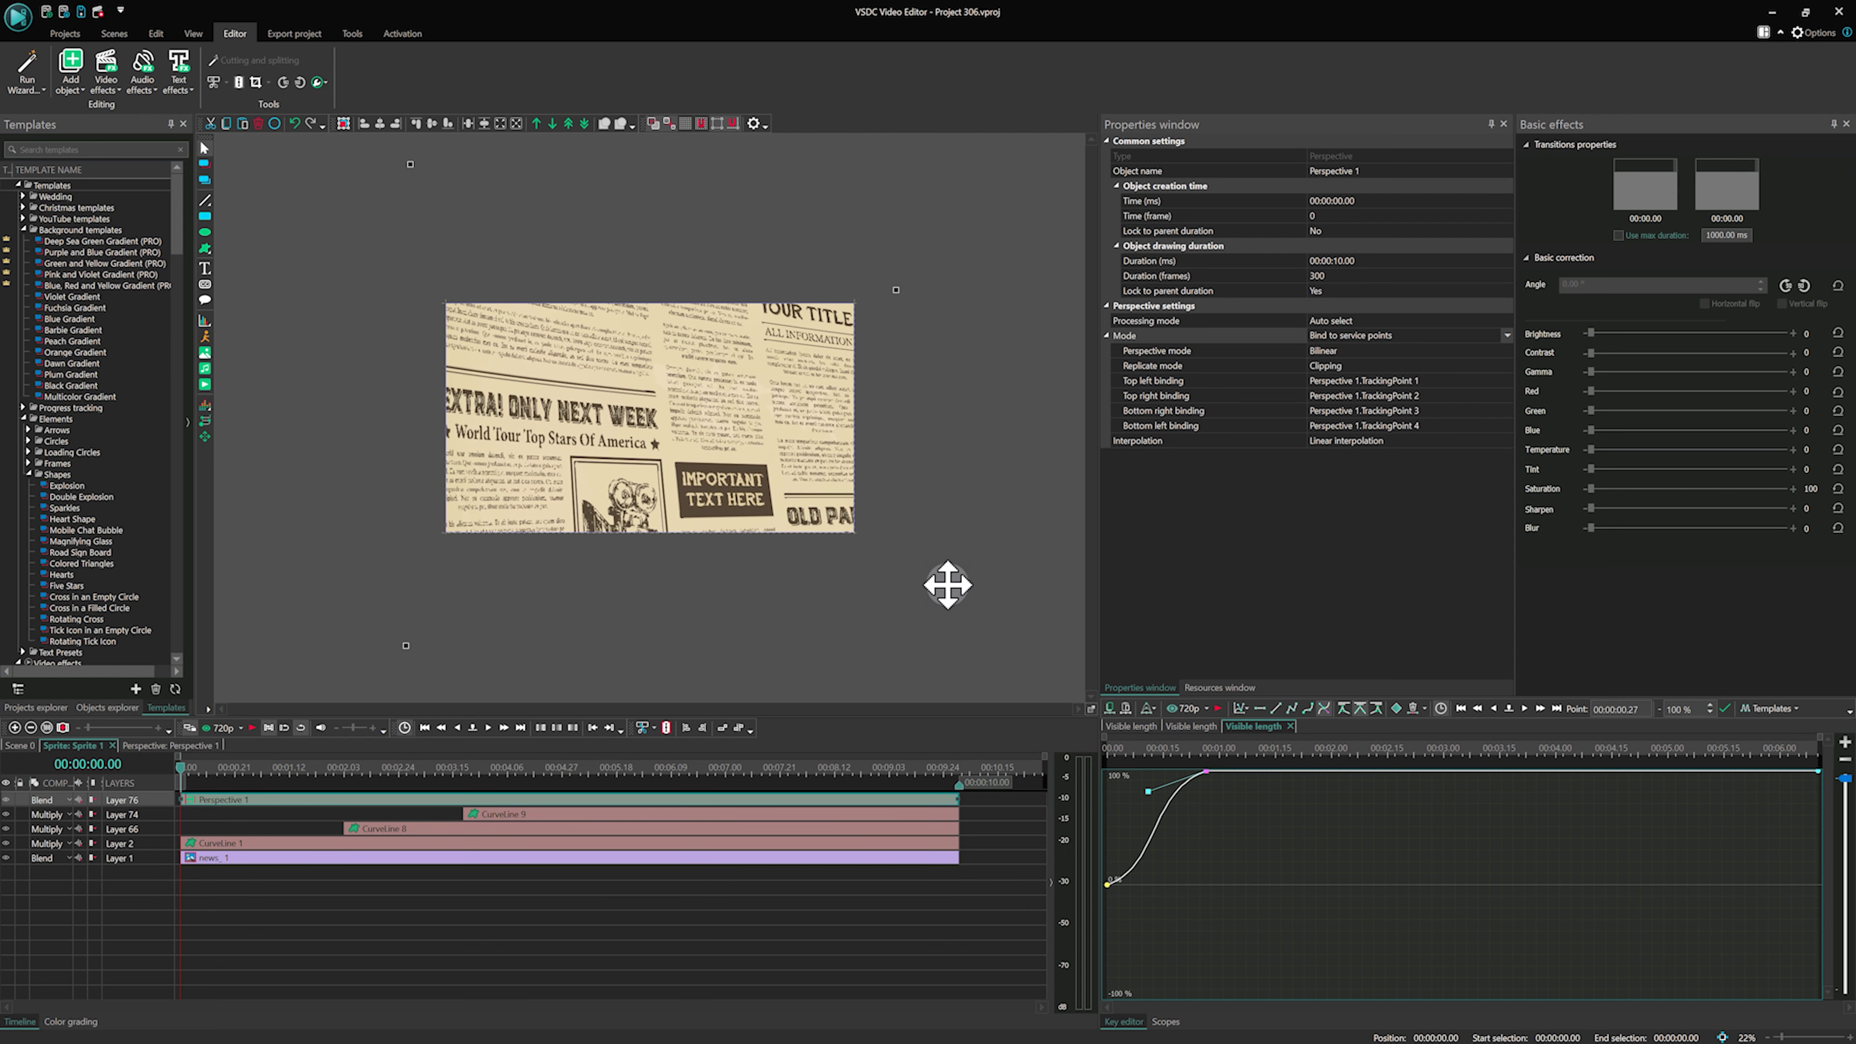
drag(895, 289, 979, 264)
- Fine-tune the corner tracking points, bringing the two left ones inward so the full headline fits the frame in perspective
drag(467, 279, 534, 290)
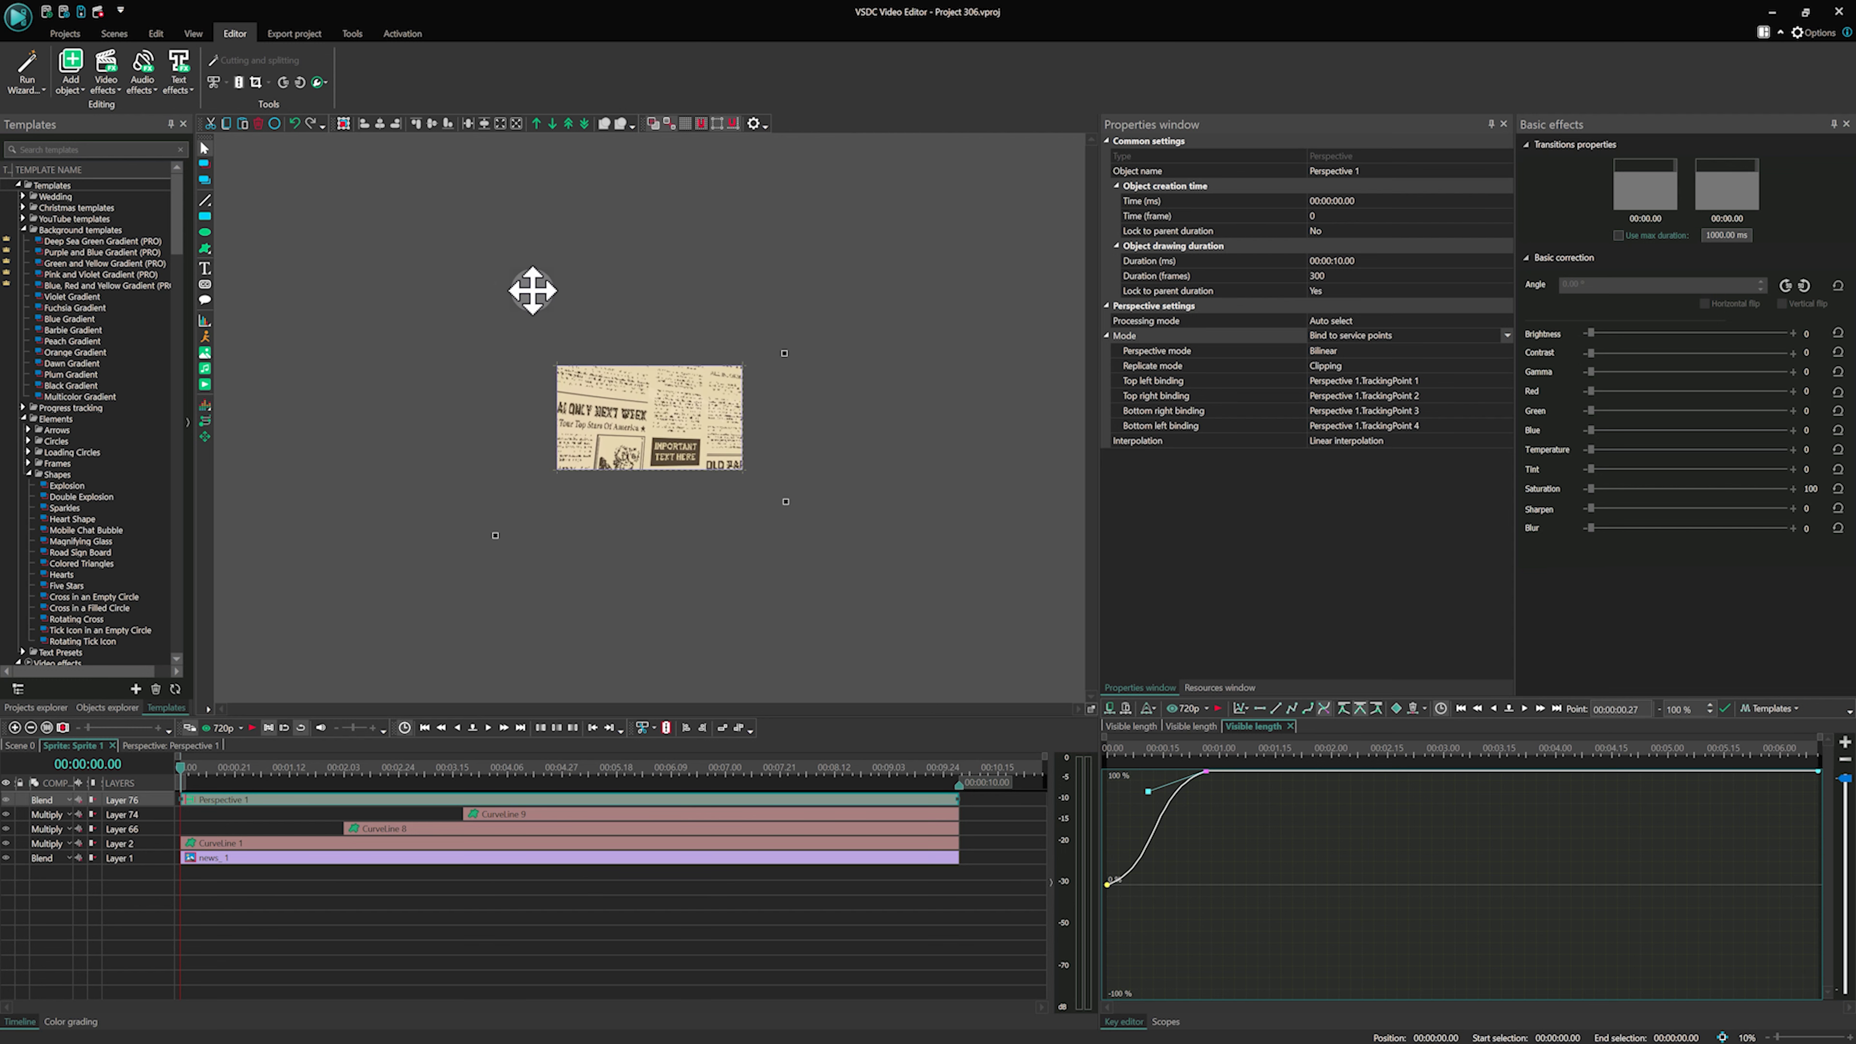
drag(493, 536, 551, 523)
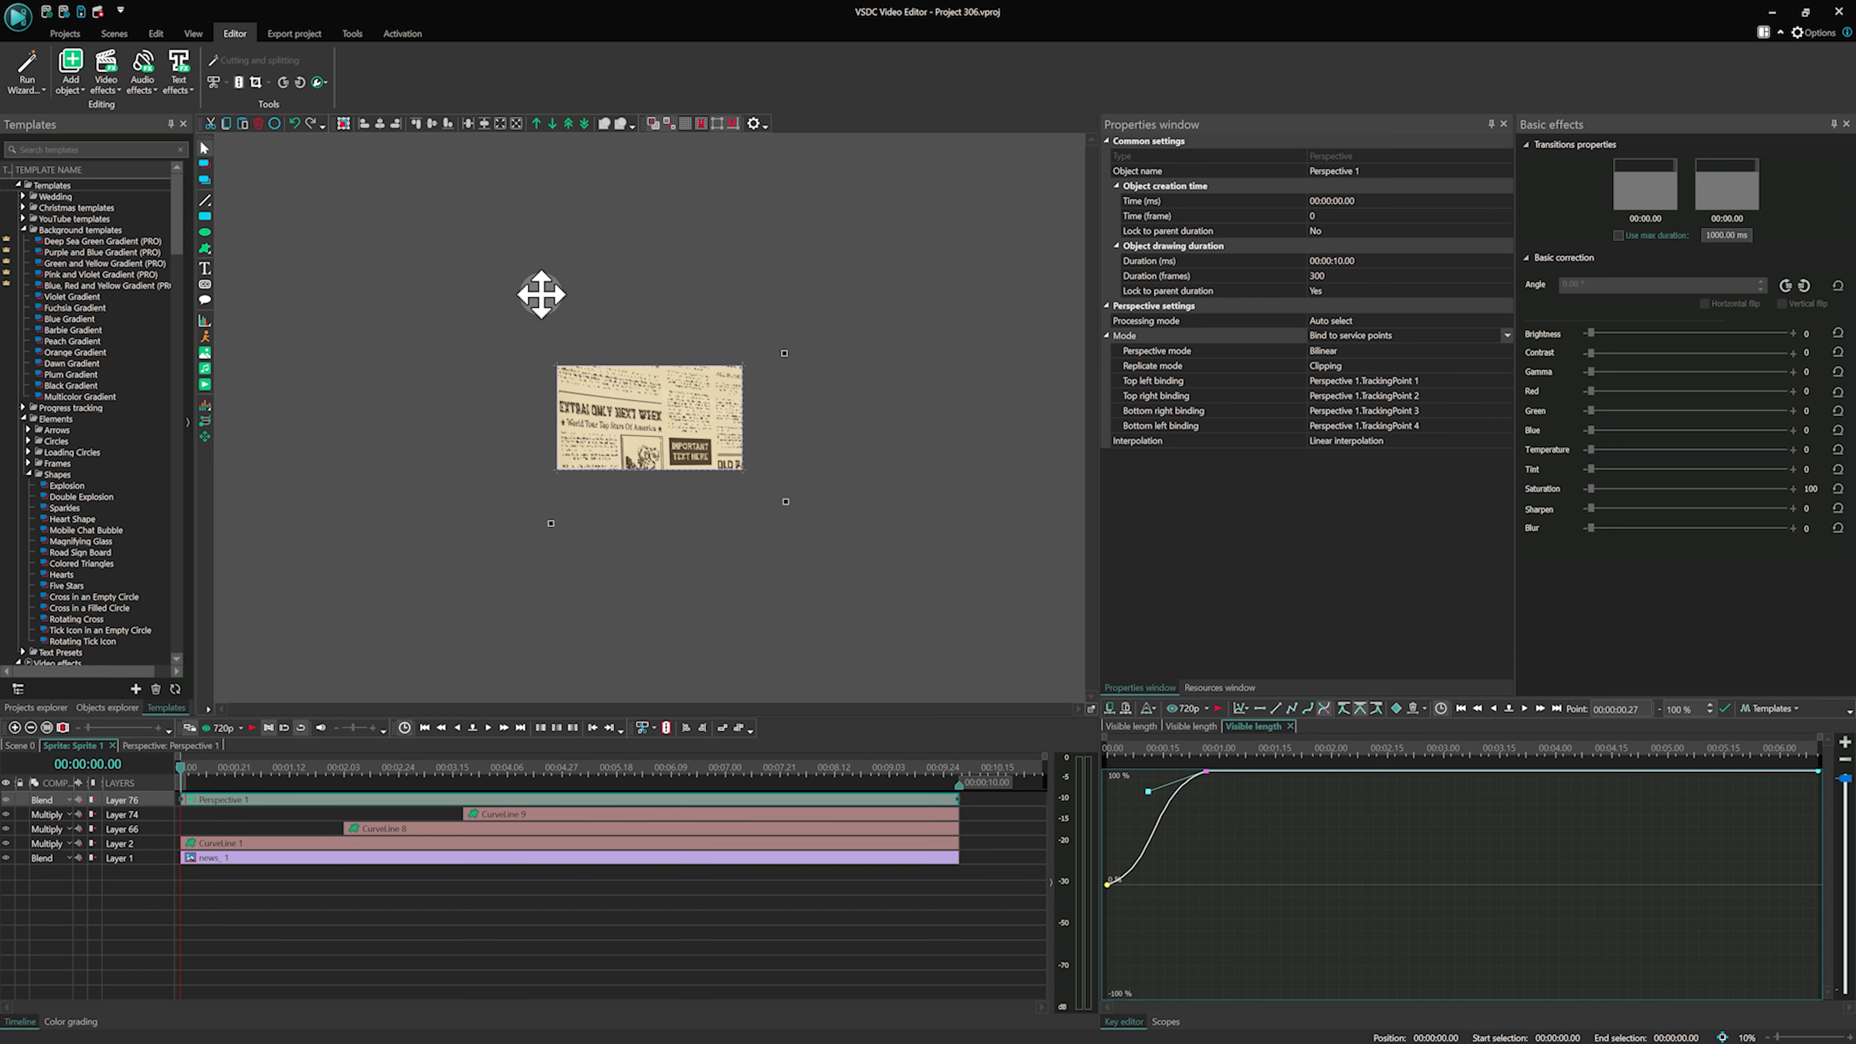
drag(538, 292, 551, 301)
drag(785, 502, 787, 497)
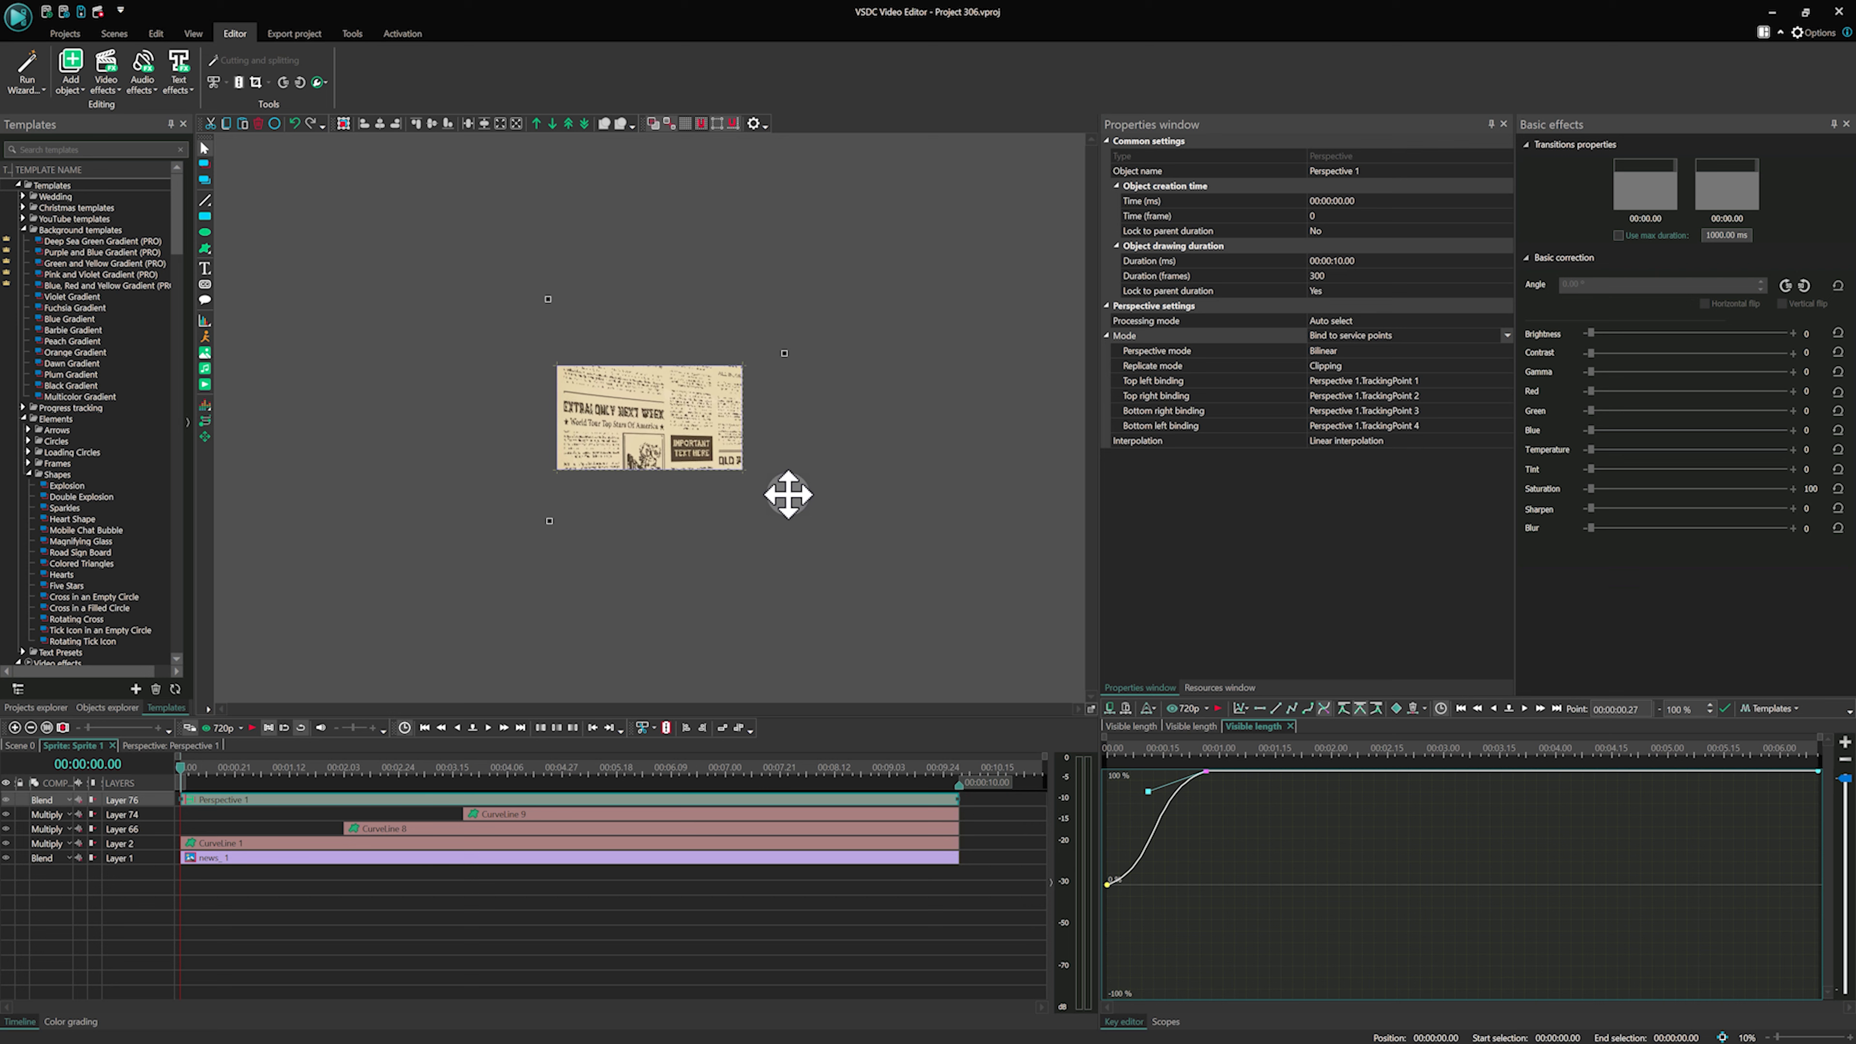
mouse_move(549, 299)
mouse_down()
mouse_move(542, 282)
mouse_move(546, 299)
mouse_up()
click(1849, 1038)
click(1848, 1038)
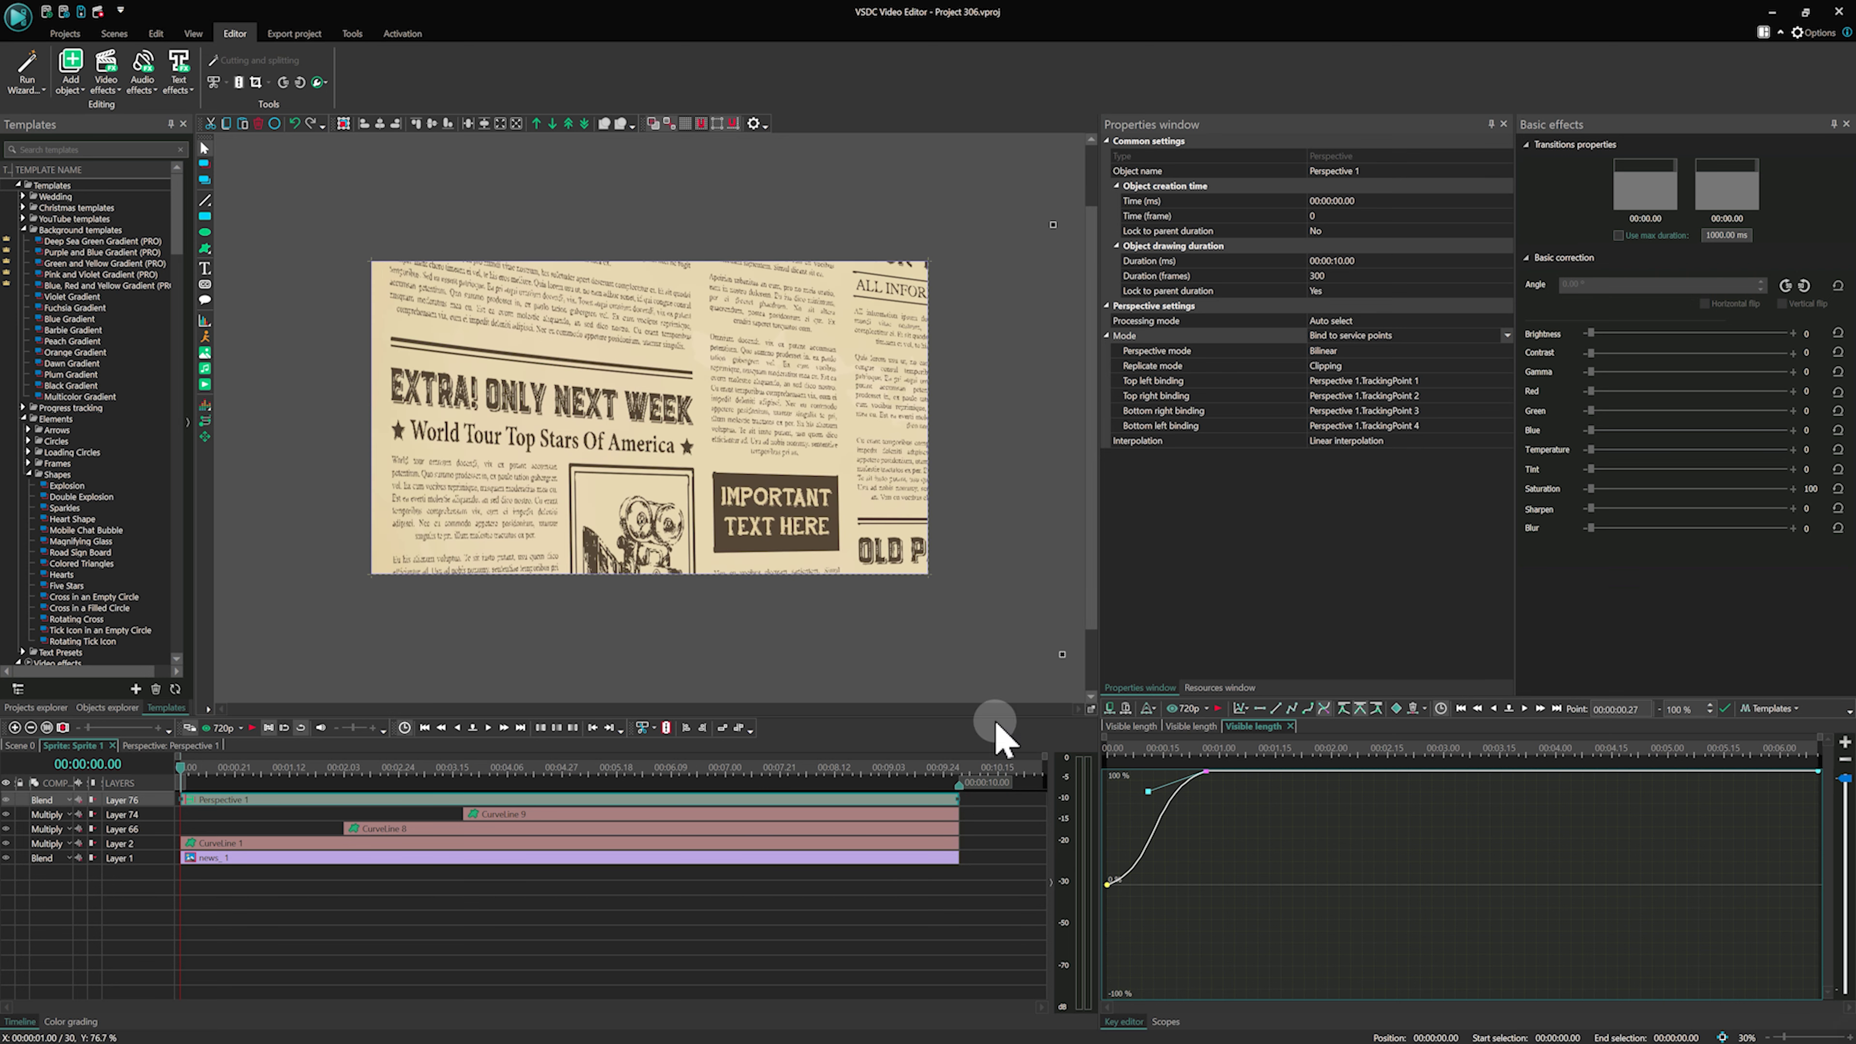
click(1772, 1036)
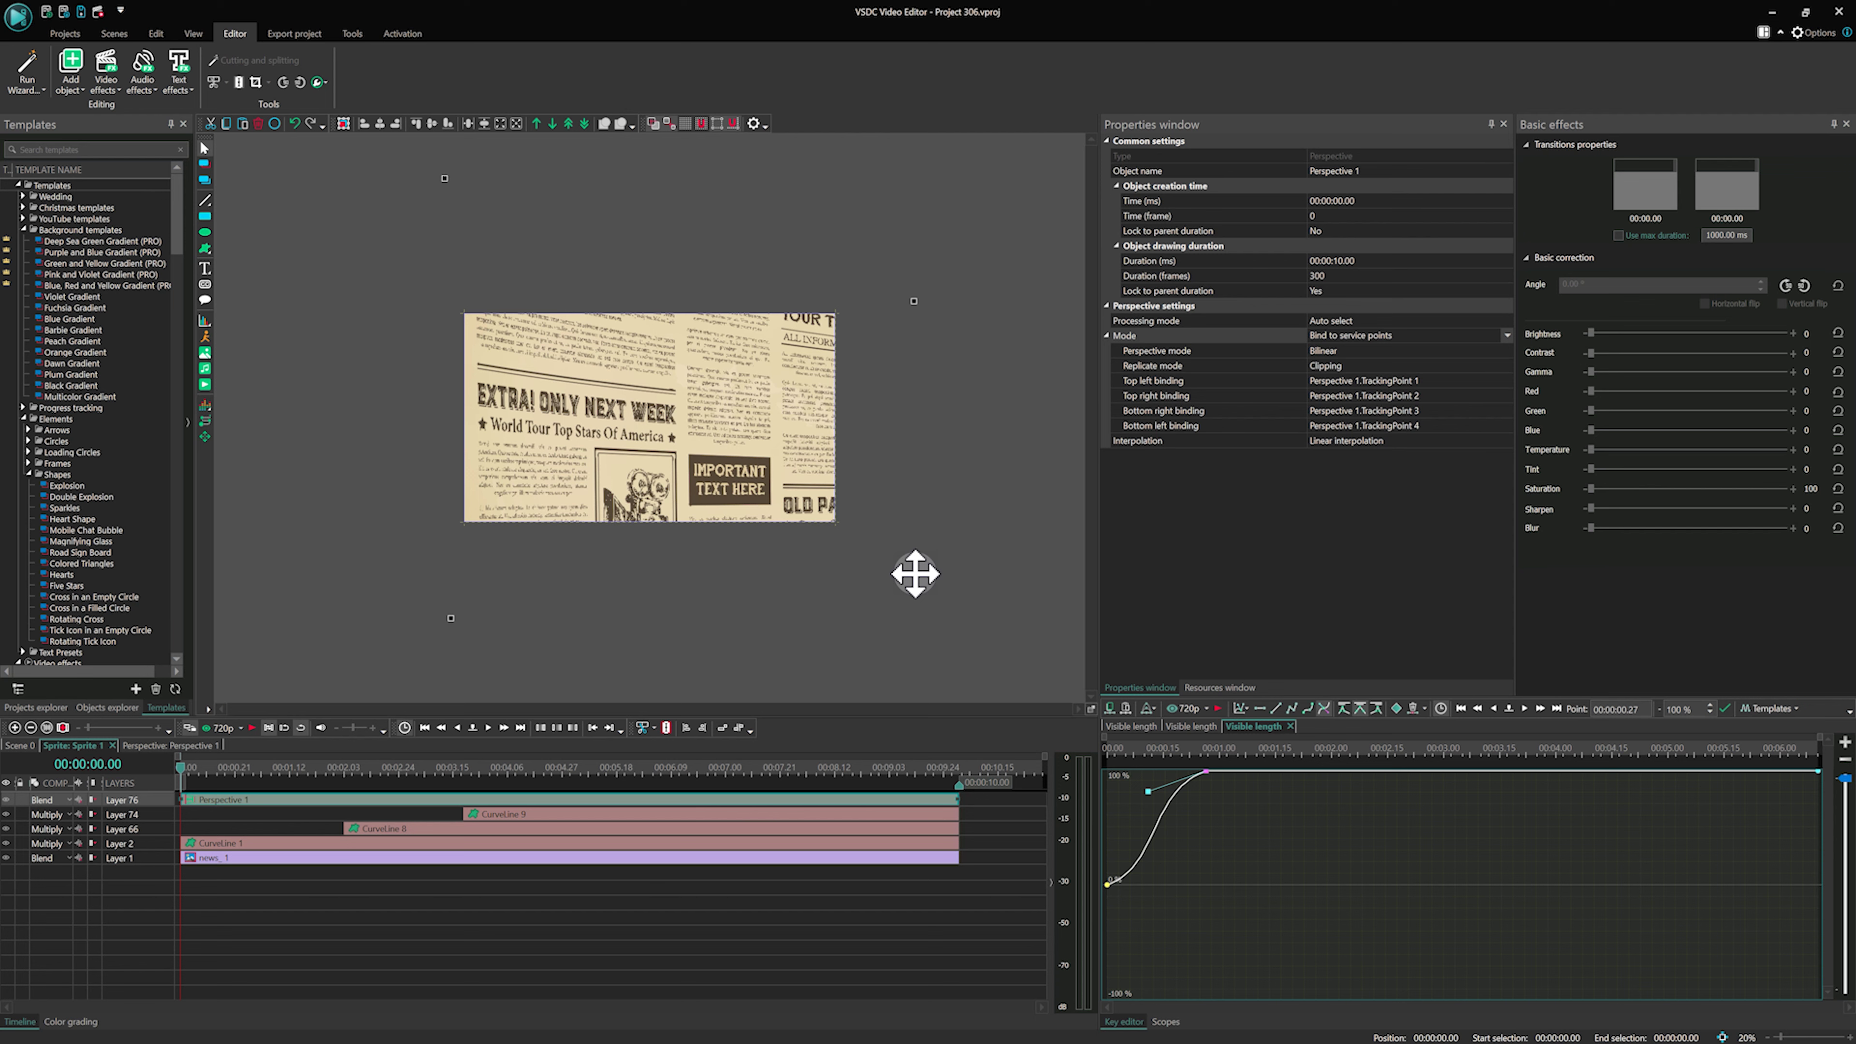
drag(915, 572, 918, 569)
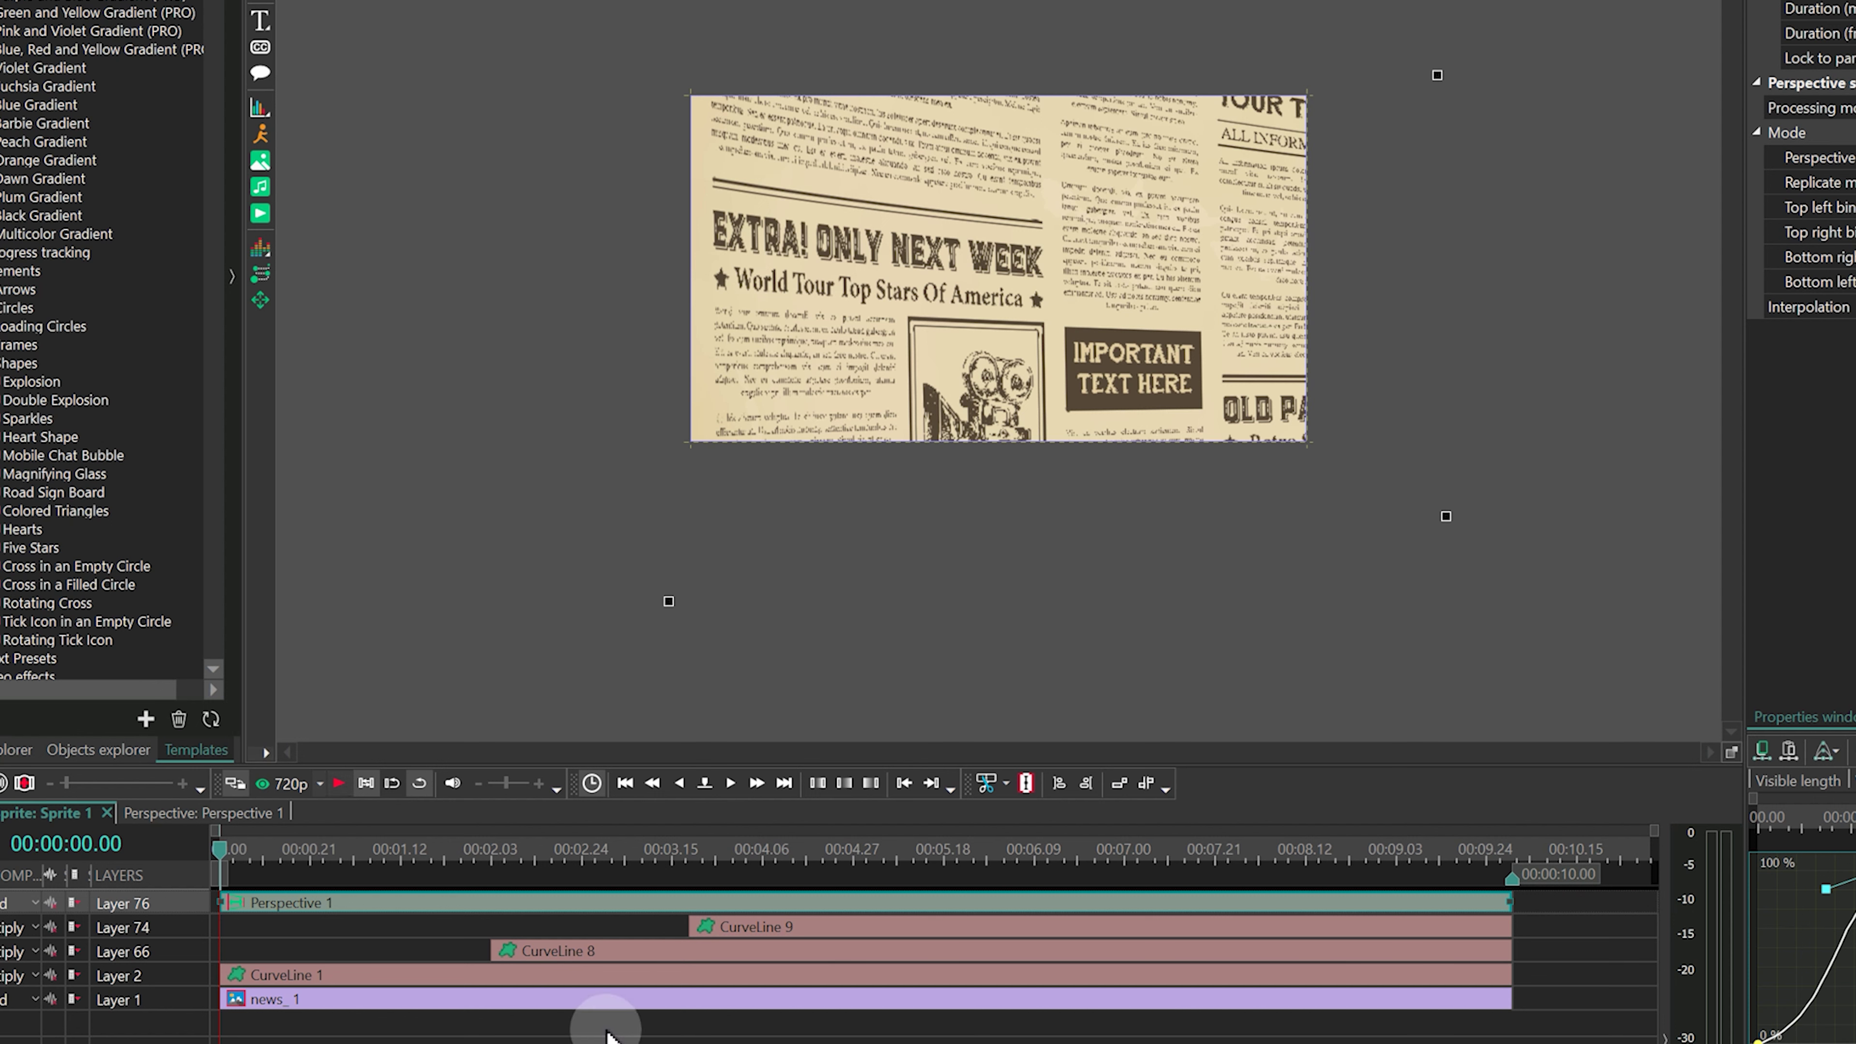
- Give TrackingPoint 4 inside the Perspective effect a movement to the end of the object with Continue trajectory, ending higher at about X -130, Y 2560
double_click(666, 901)
click(491, 905)
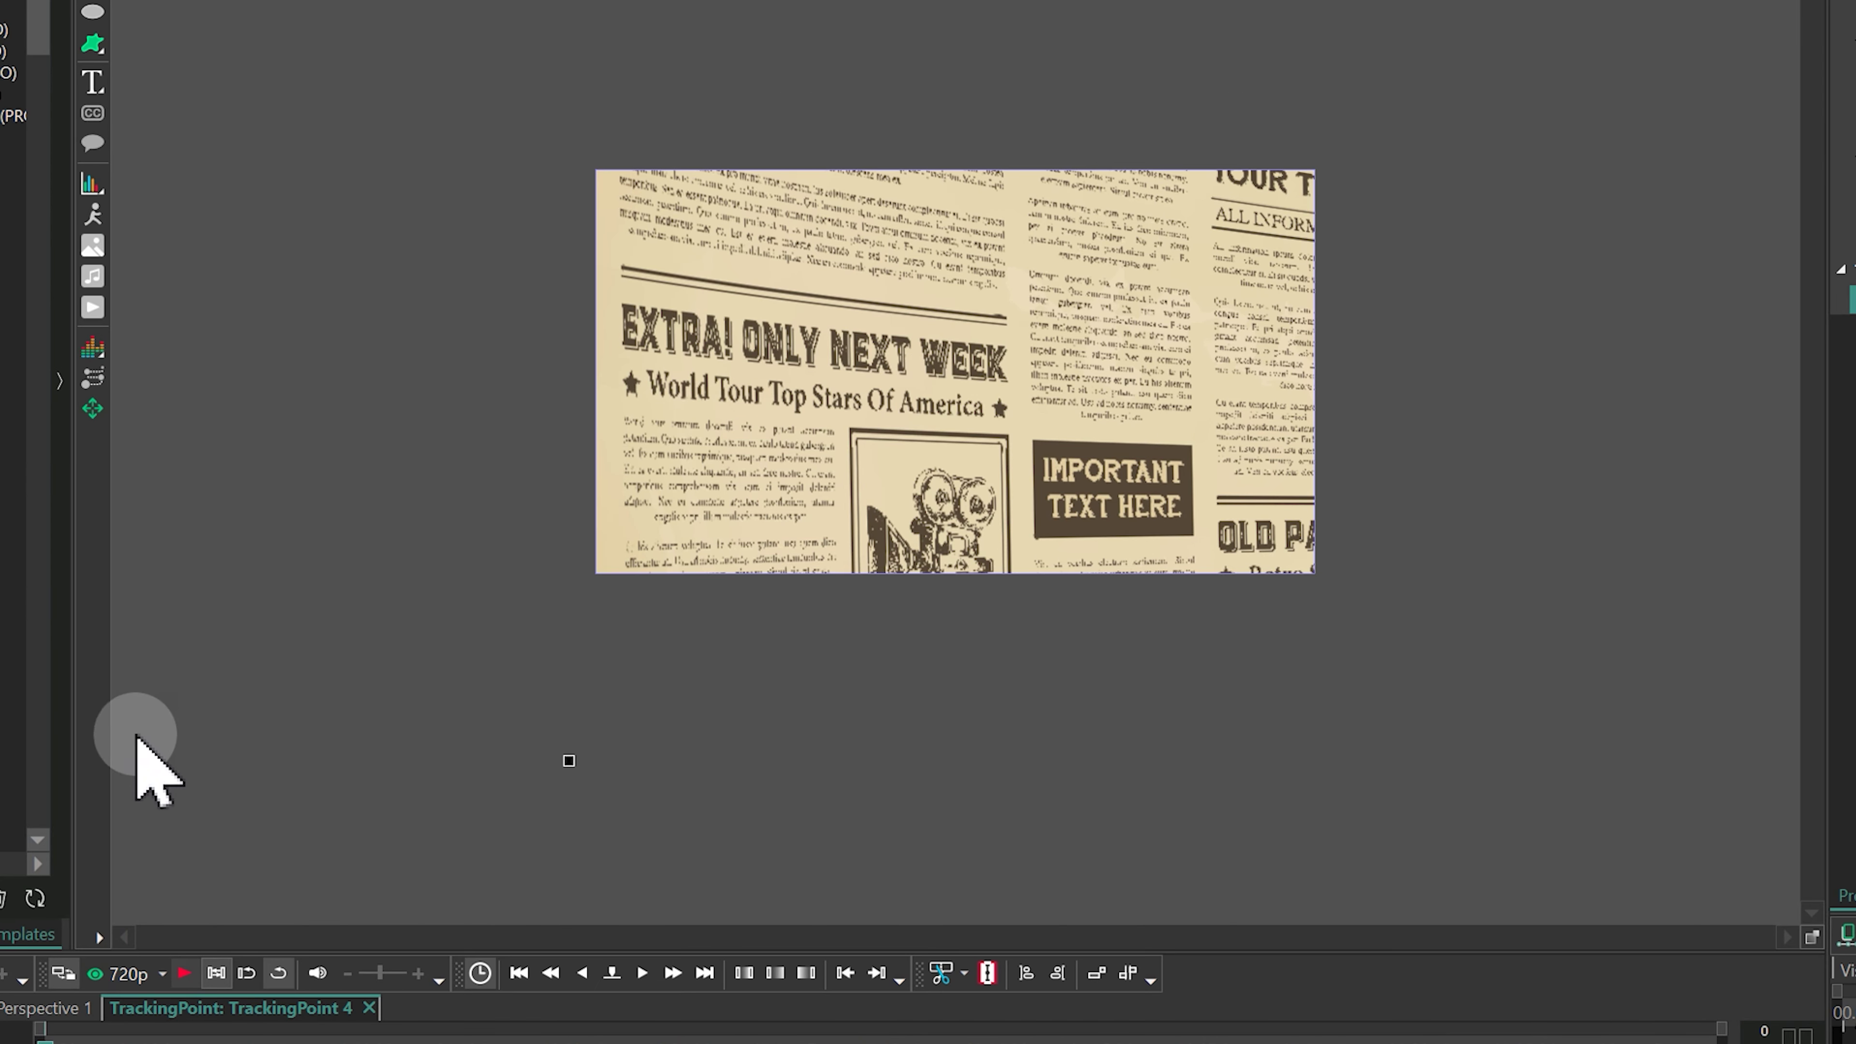
click(92, 410)
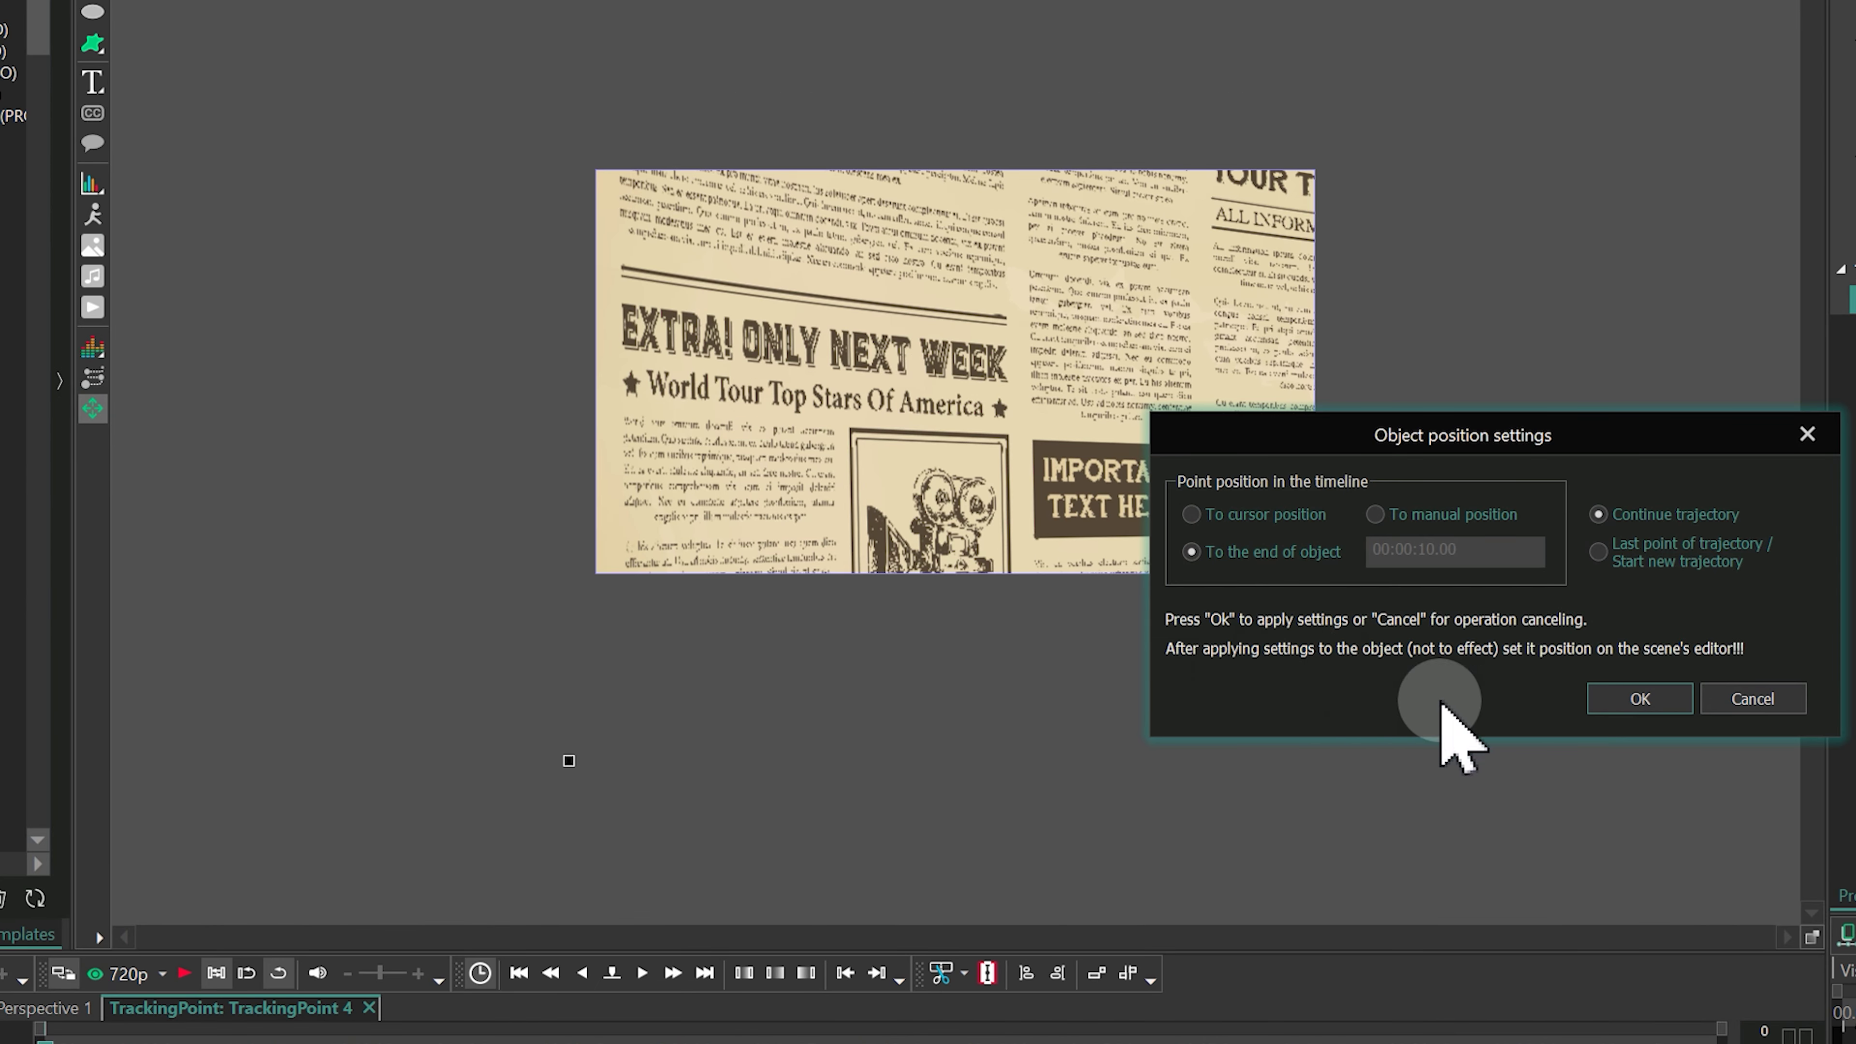
click(1617, 700)
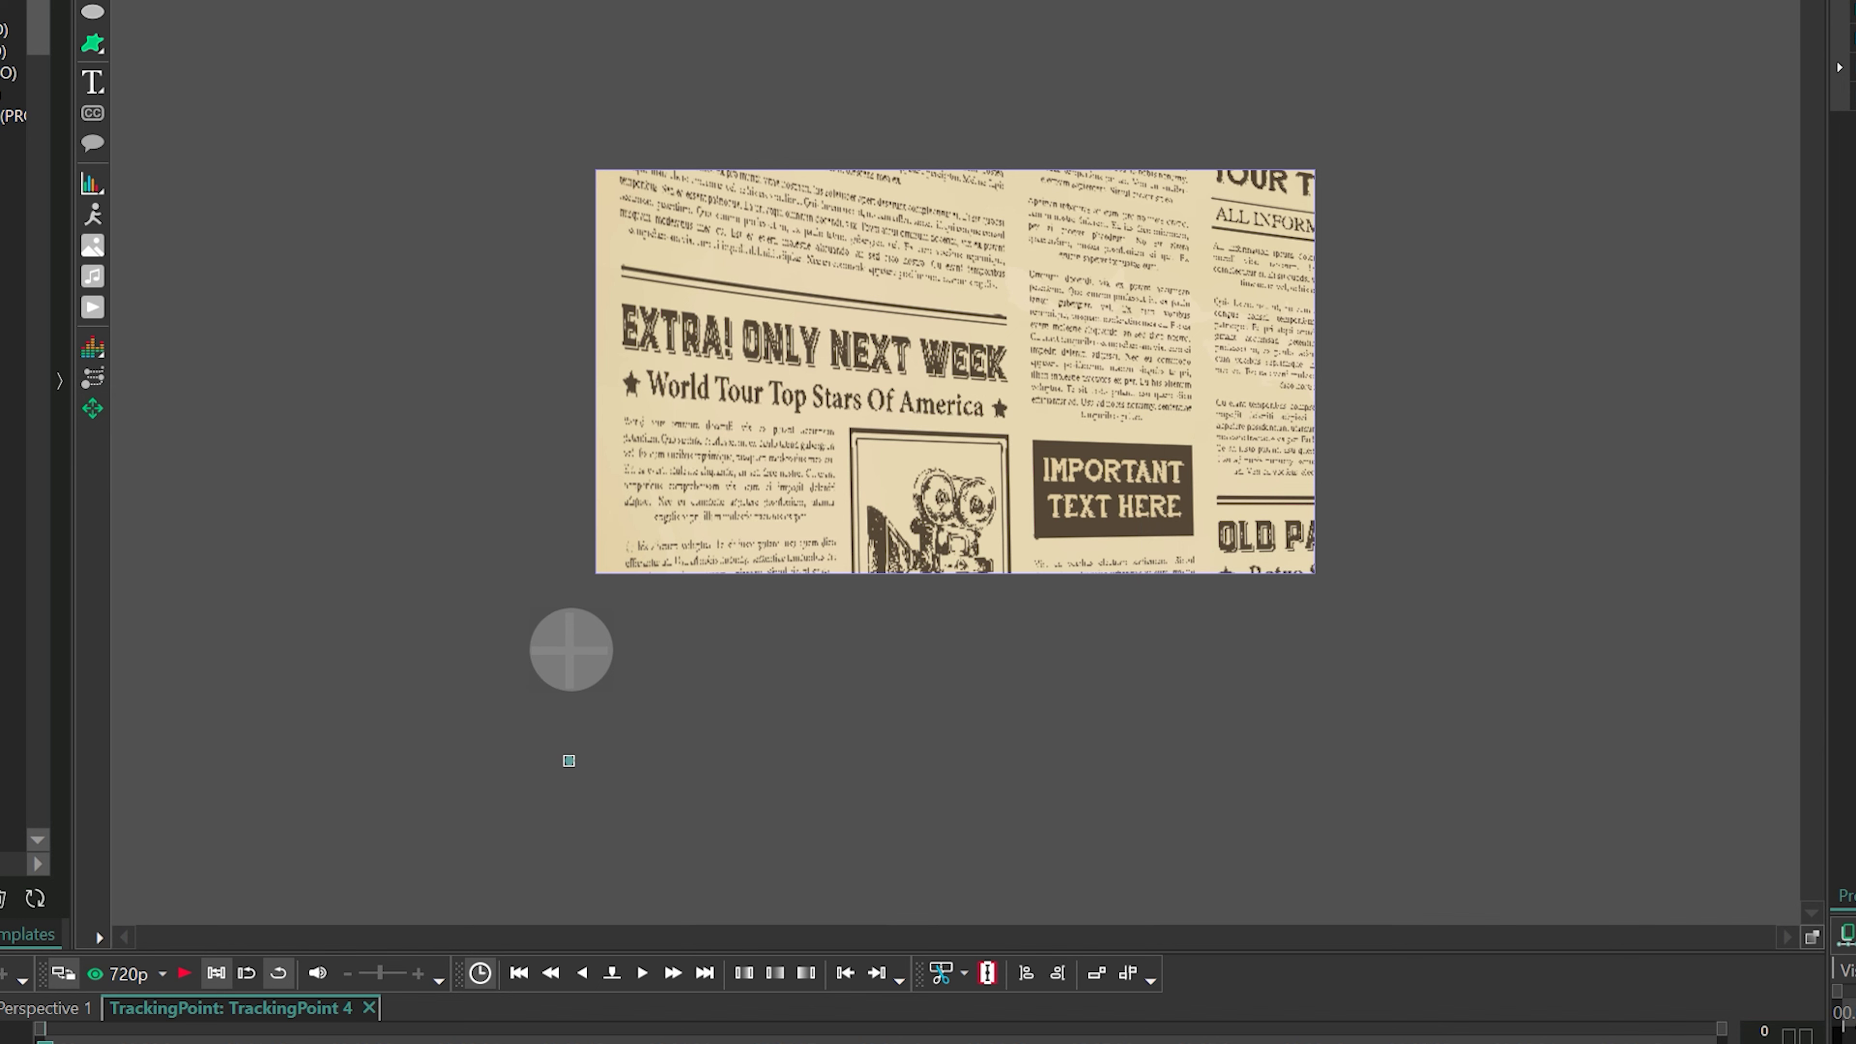
click(568, 651)
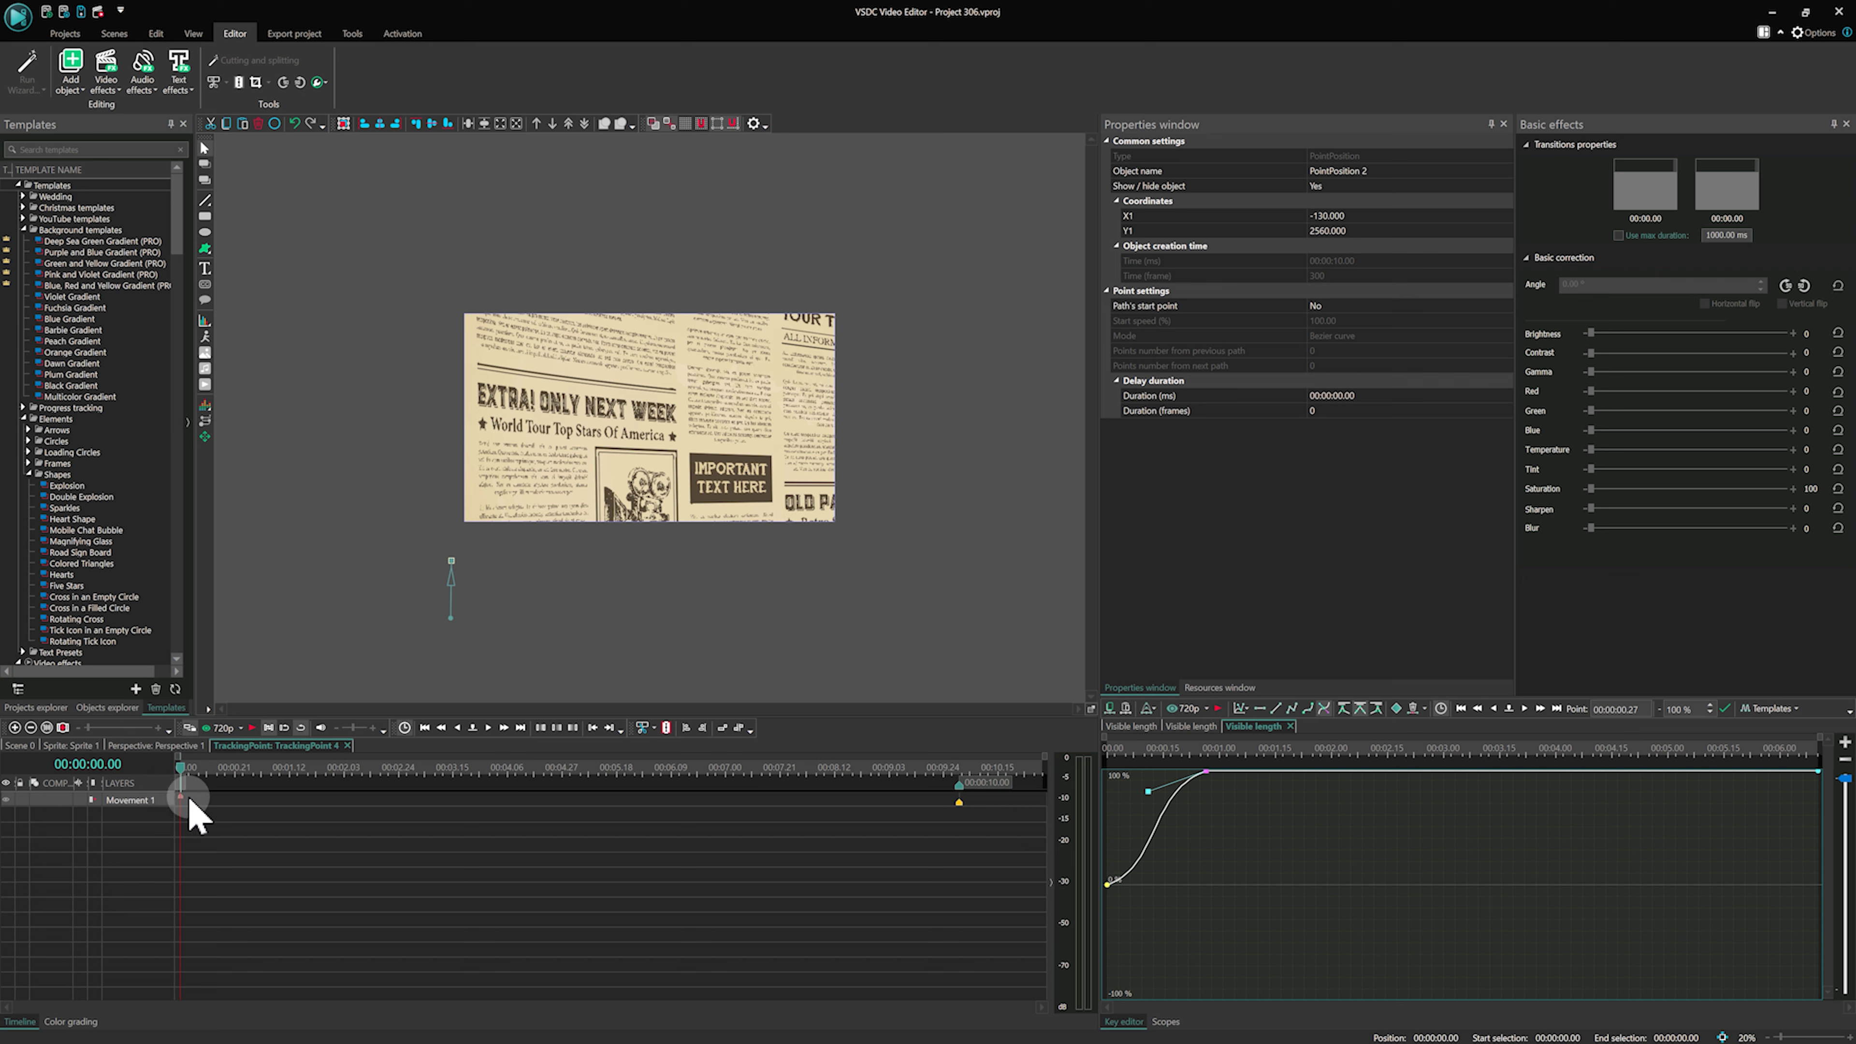
- Add a movement to the end of the object for TrackingPoint 3, placing its end point slightly above the start
click(155, 745)
double_click(193, 810)
click(207, 437)
click(988, 587)
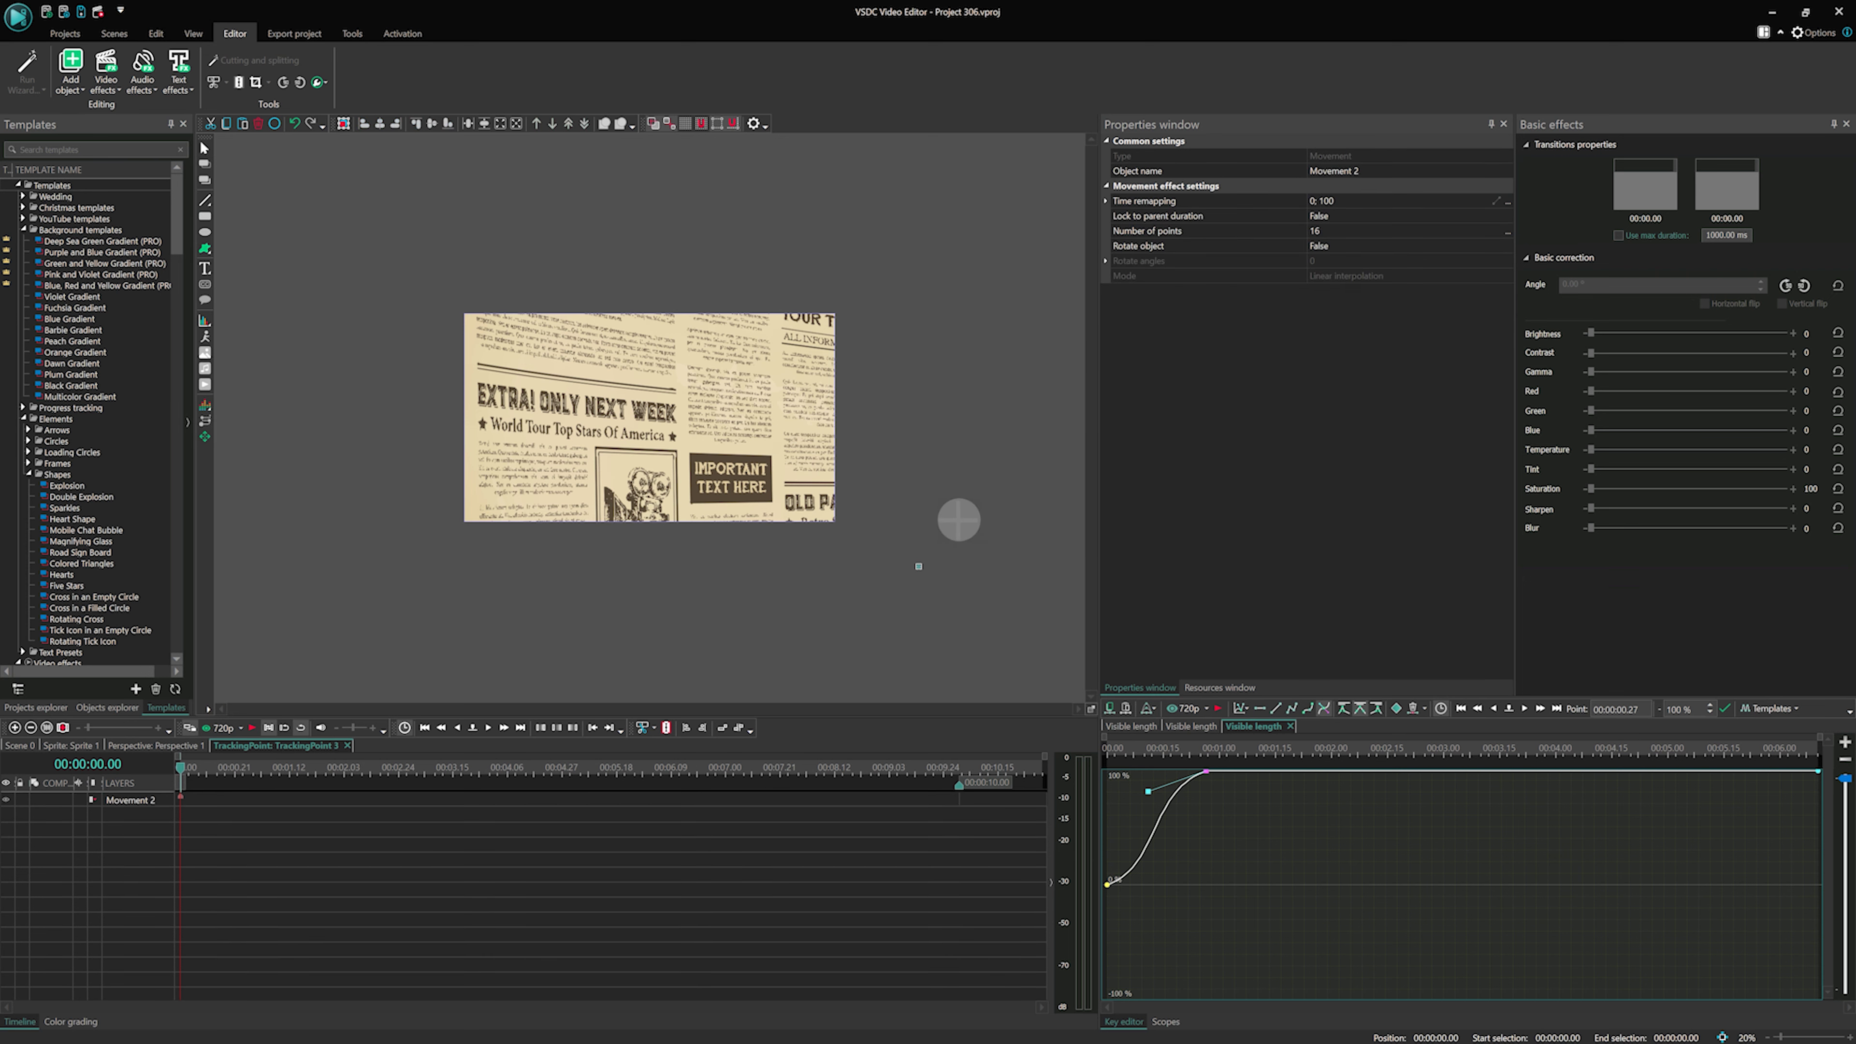
click(918, 513)
- Add a movement to the end of the object for TrackingPoint 2, placing its end point slightly above the top-right corner's start
click(109, 747)
click(231, 827)
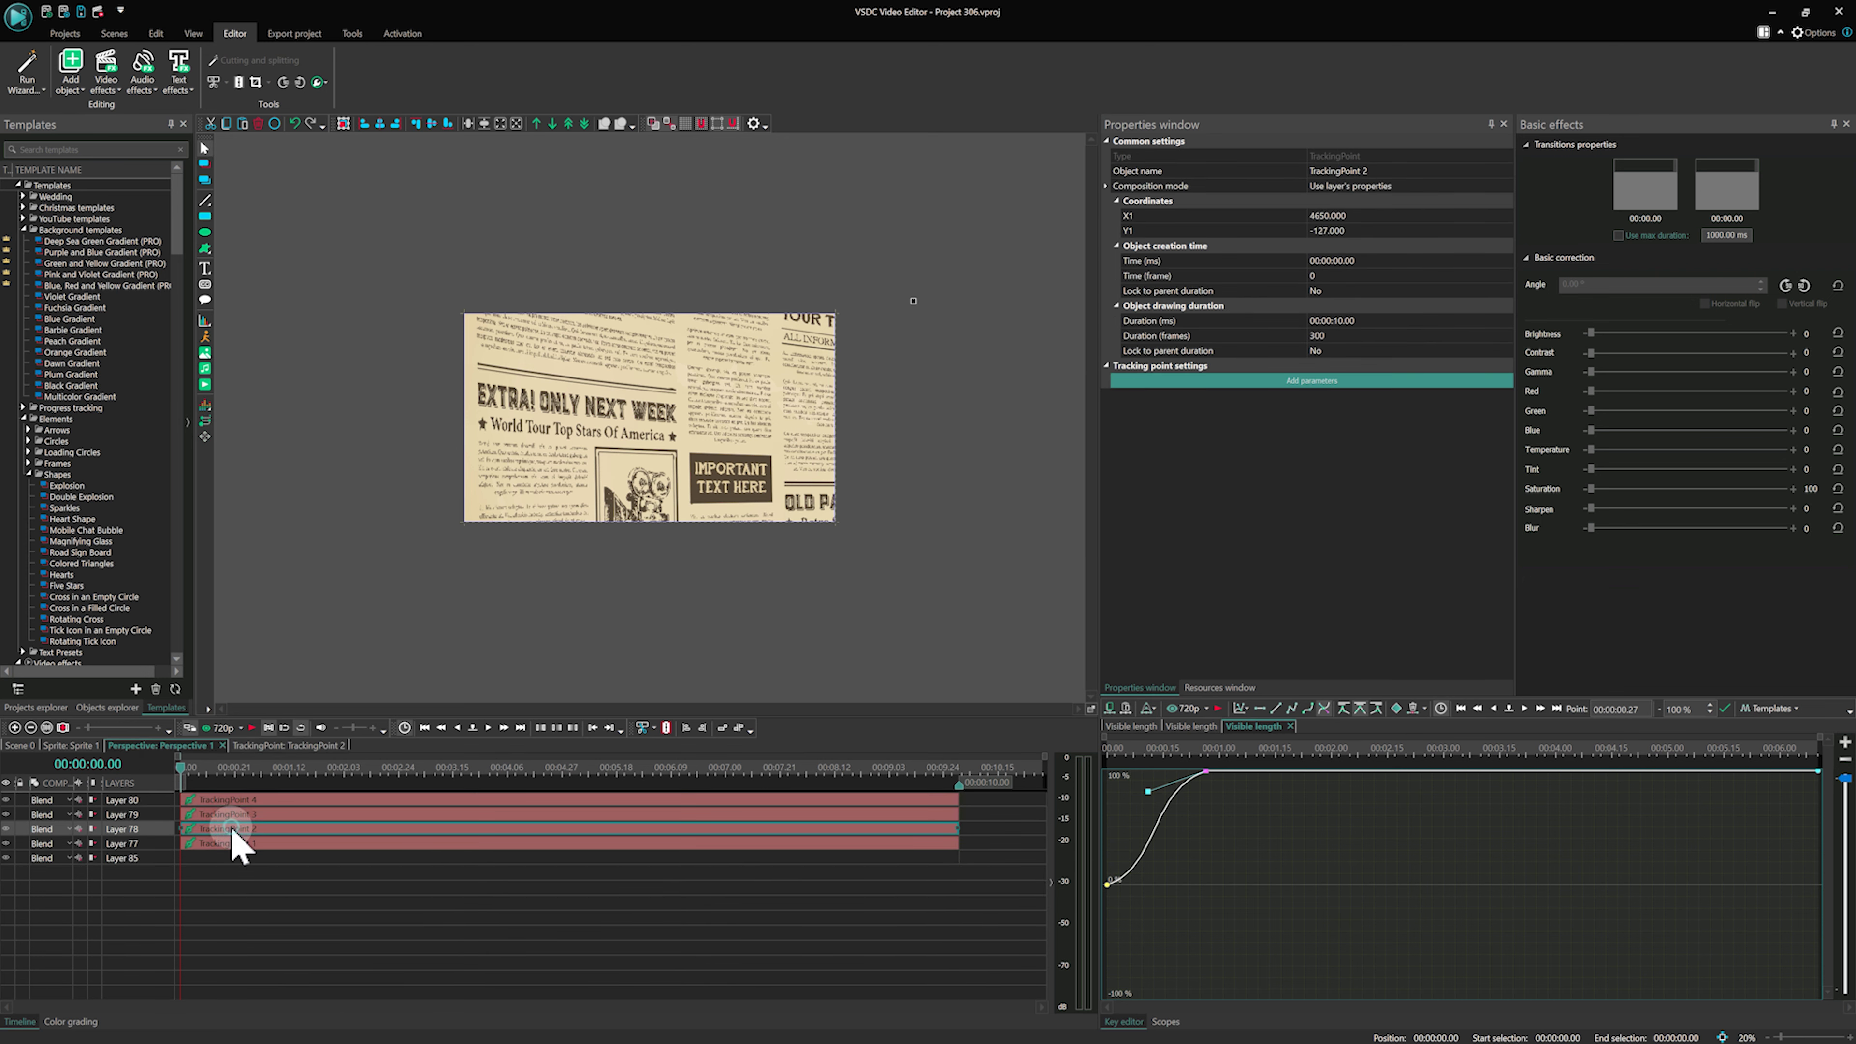
double_click(262, 830)
click(205, 438)
click(1001, 586)
click(915, 249)
- Add a movement to the end of the object for TrackingPoint 1, with its end point higher at about X -220, Y -1850
click(155, 746)
double_click(283, 845)
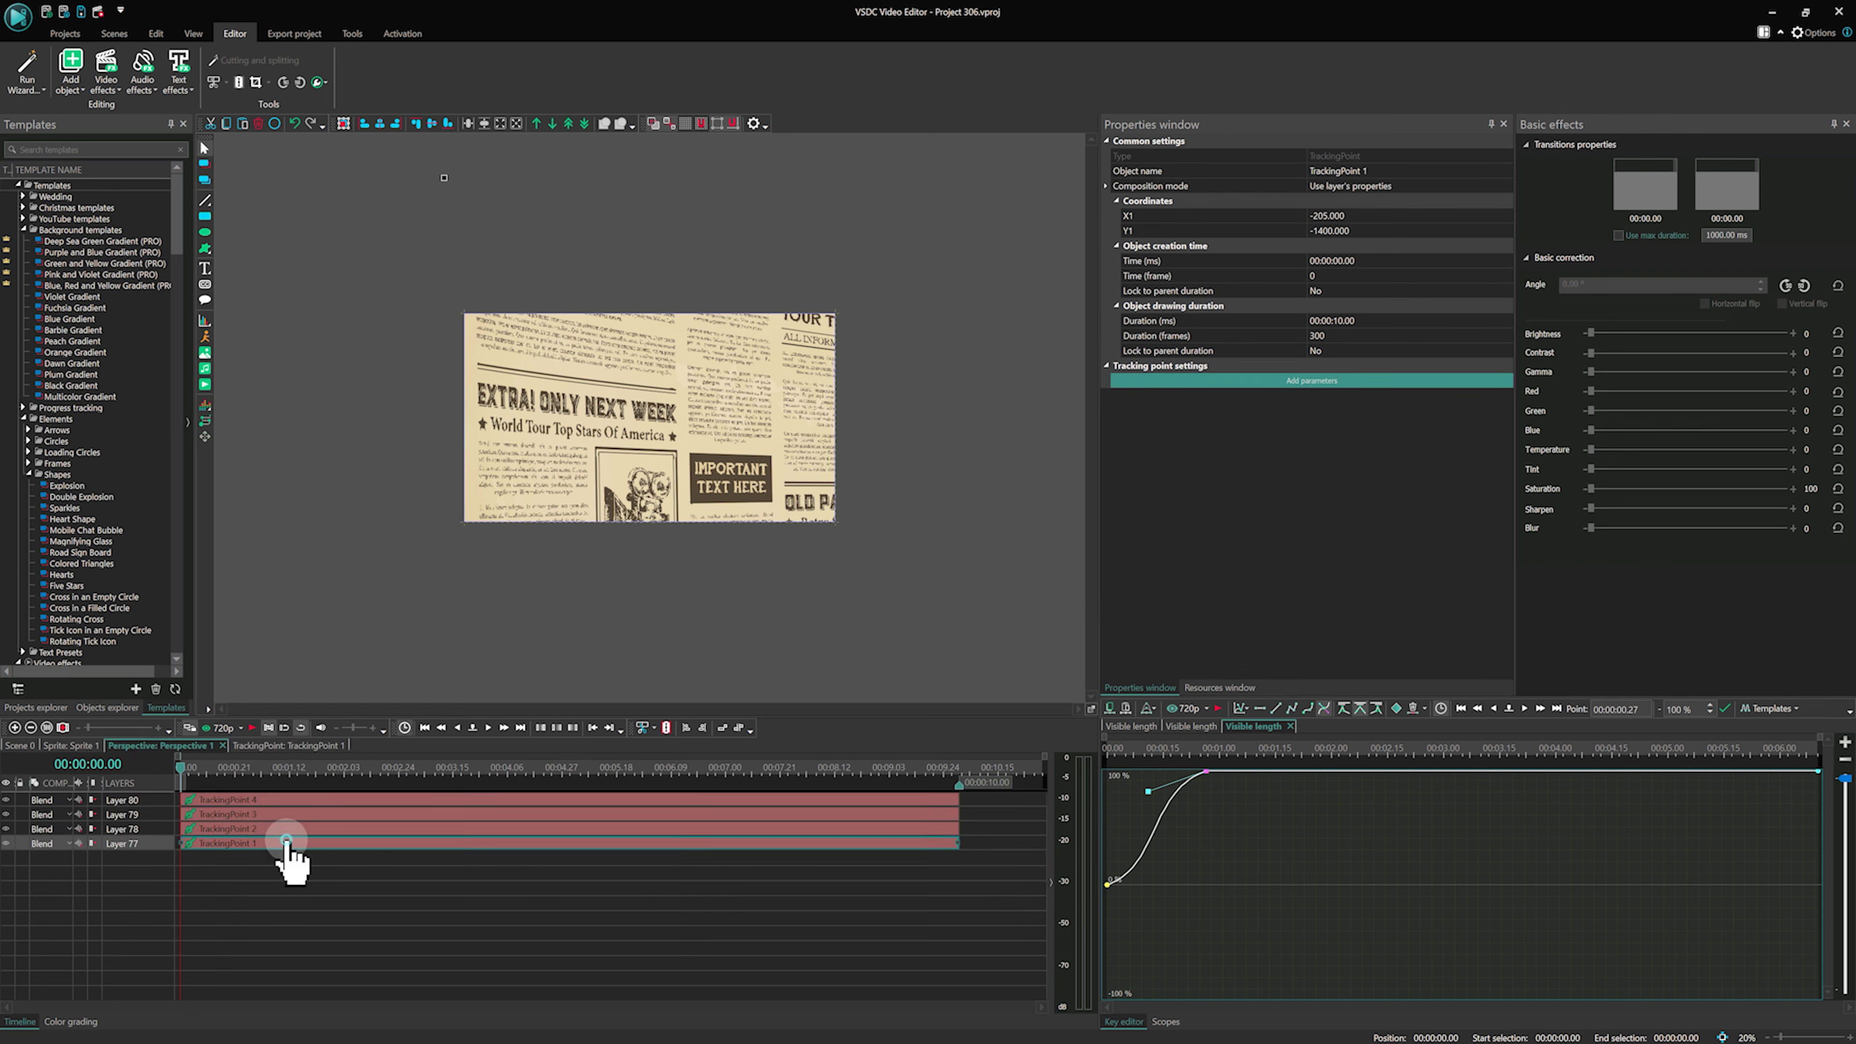
click(208, 439)
click(1001, 586)
click(442, 136)
click(553, 155)
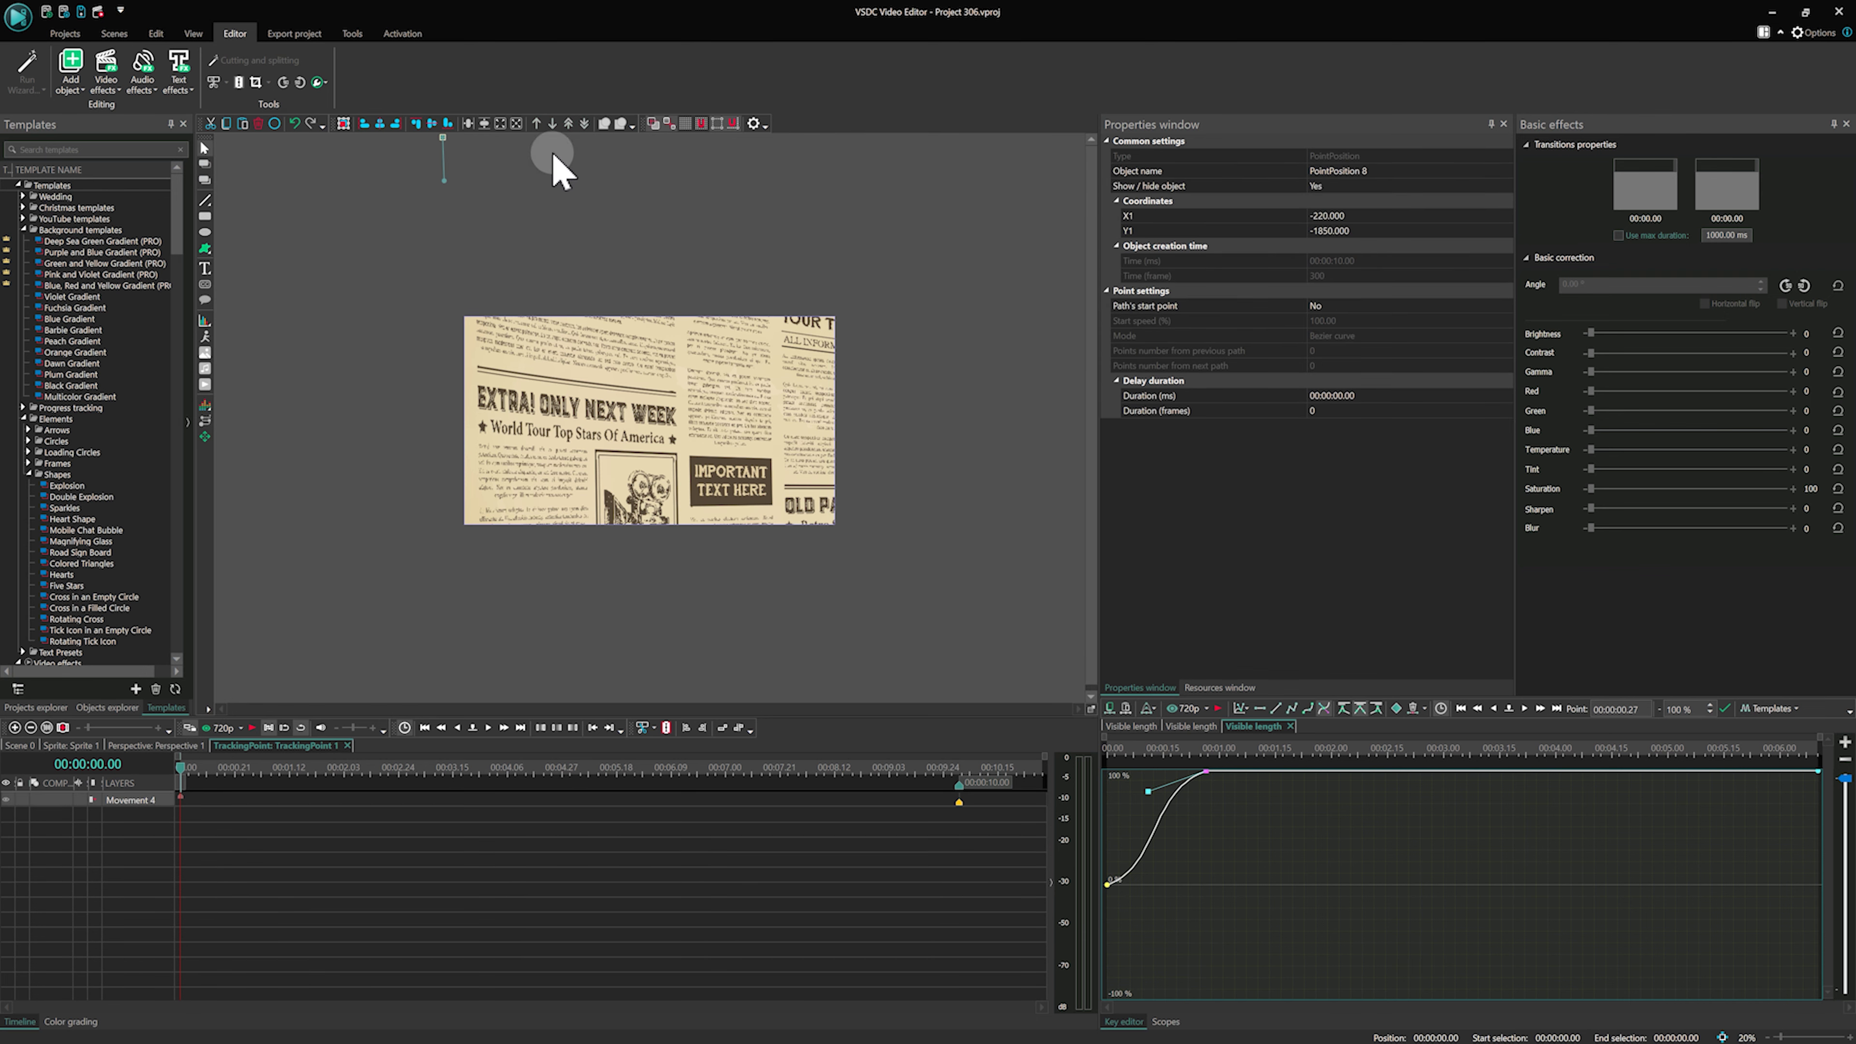
- Return to the sprite's timeline and play back the moving perspective with the highlighter lines
click(151, 746)
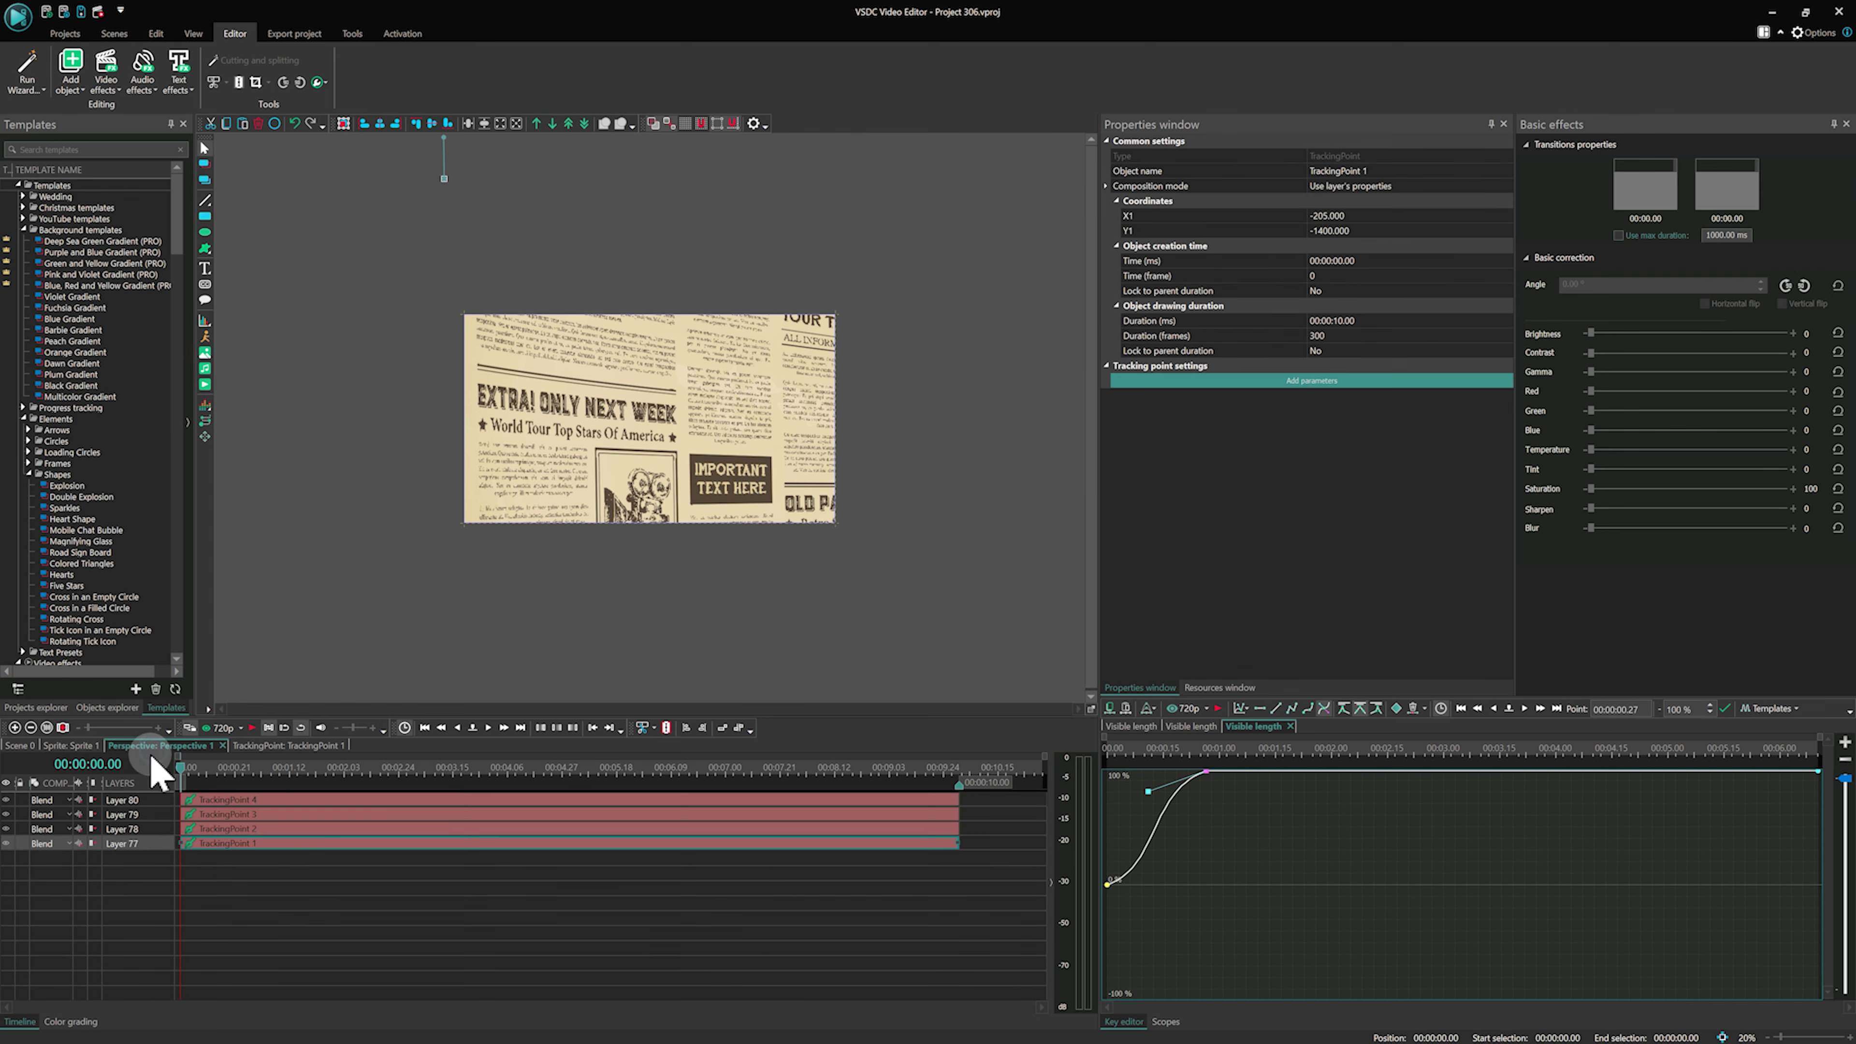
click(84, 746)
key(space)
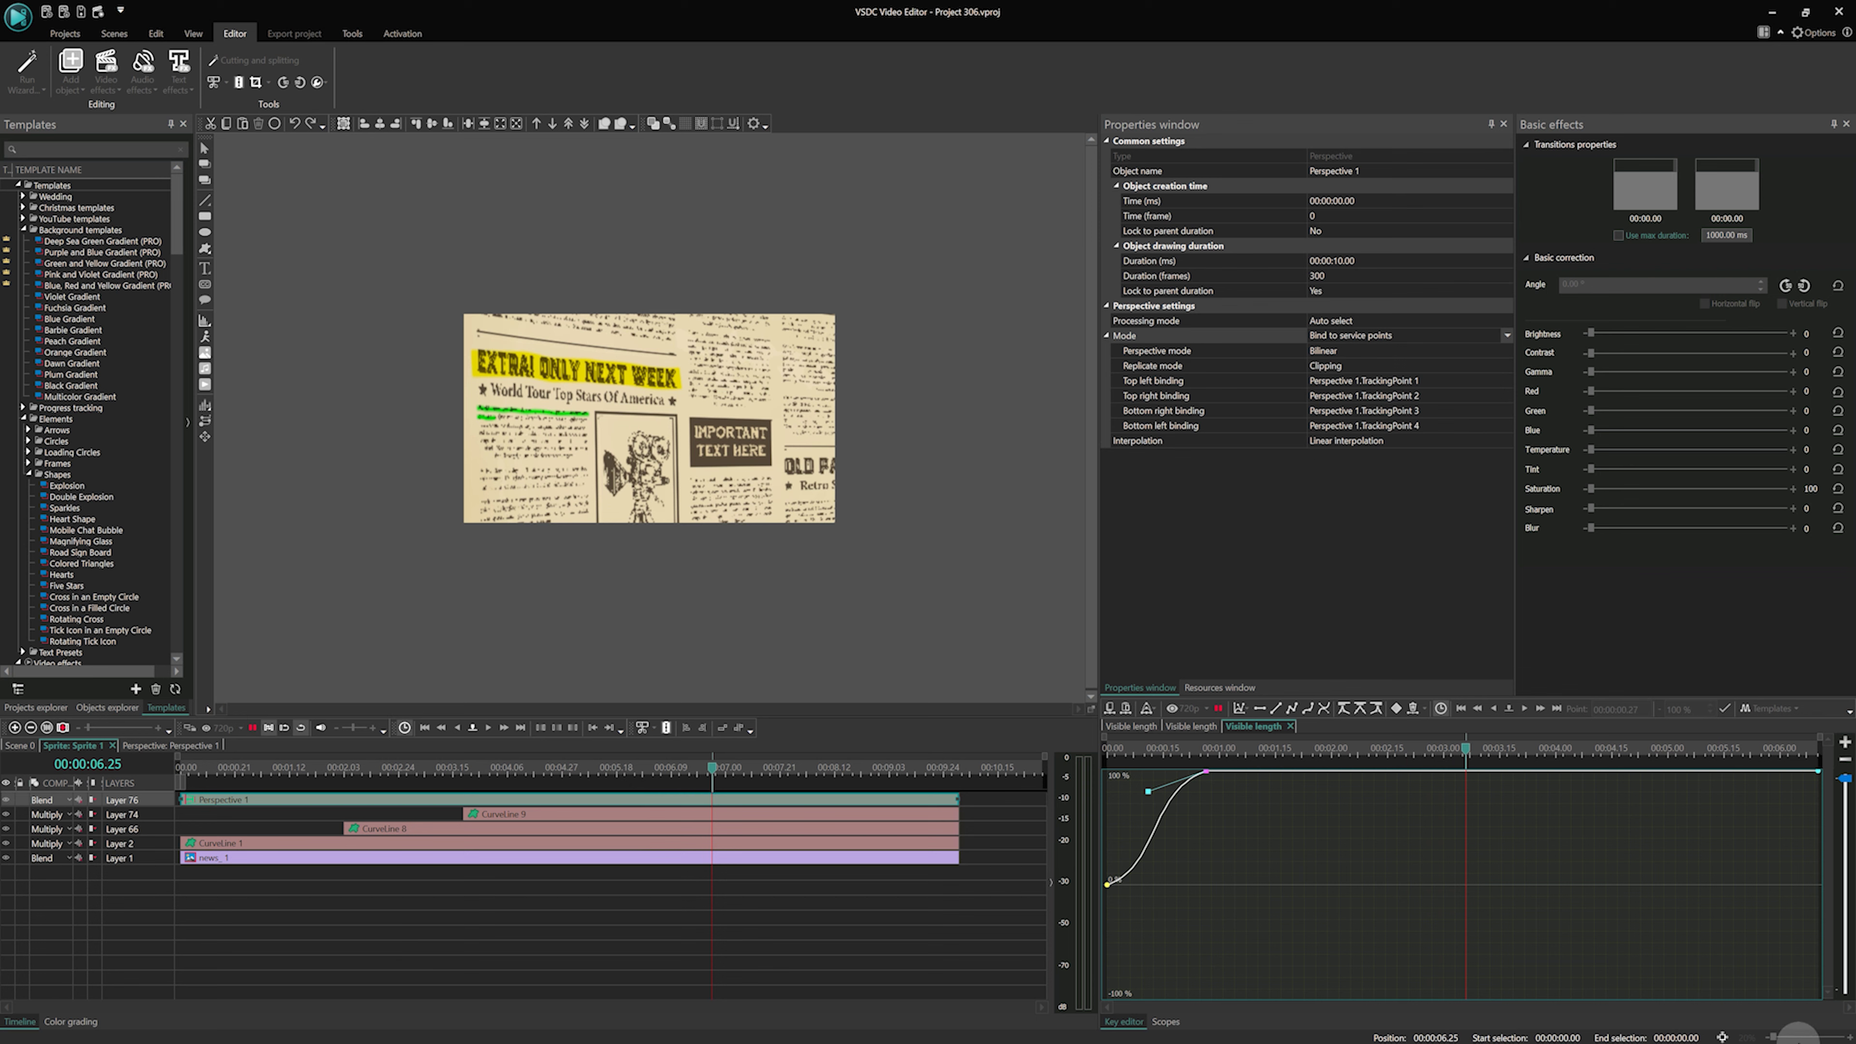
key(space)
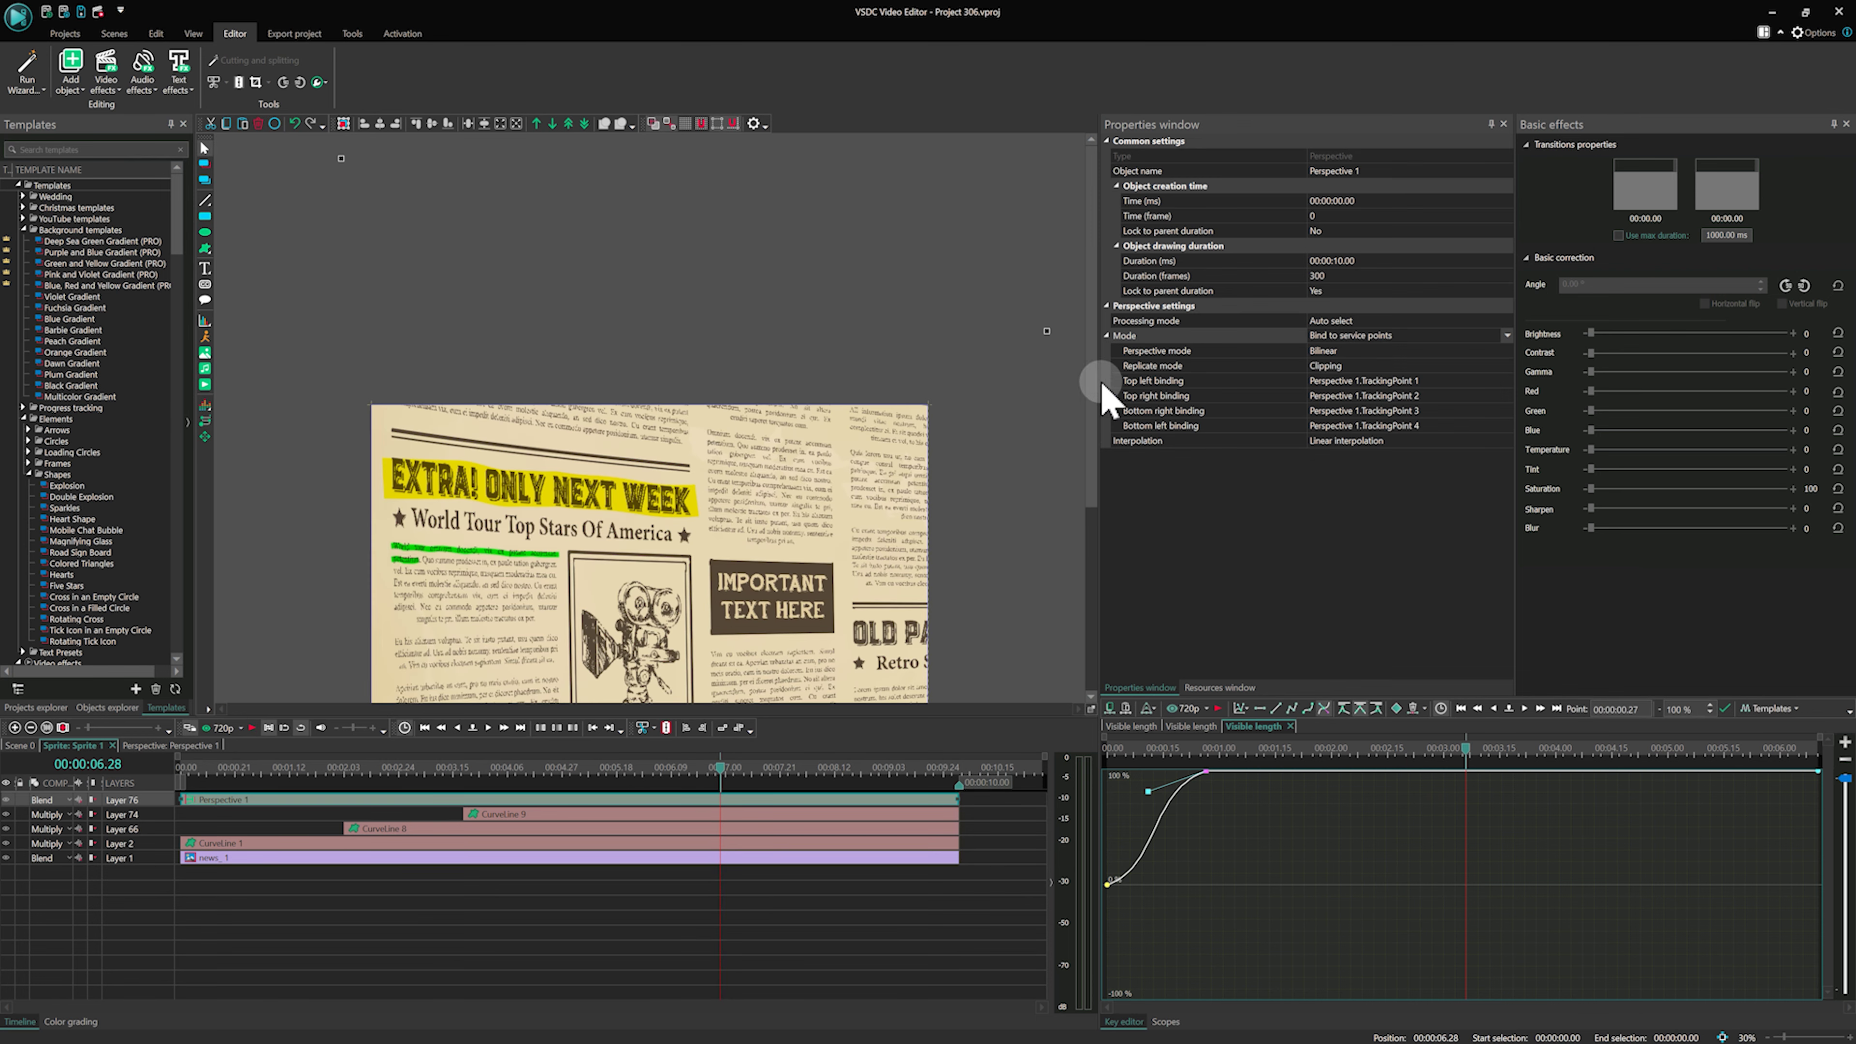
scroll(1098, 435, down, 4)
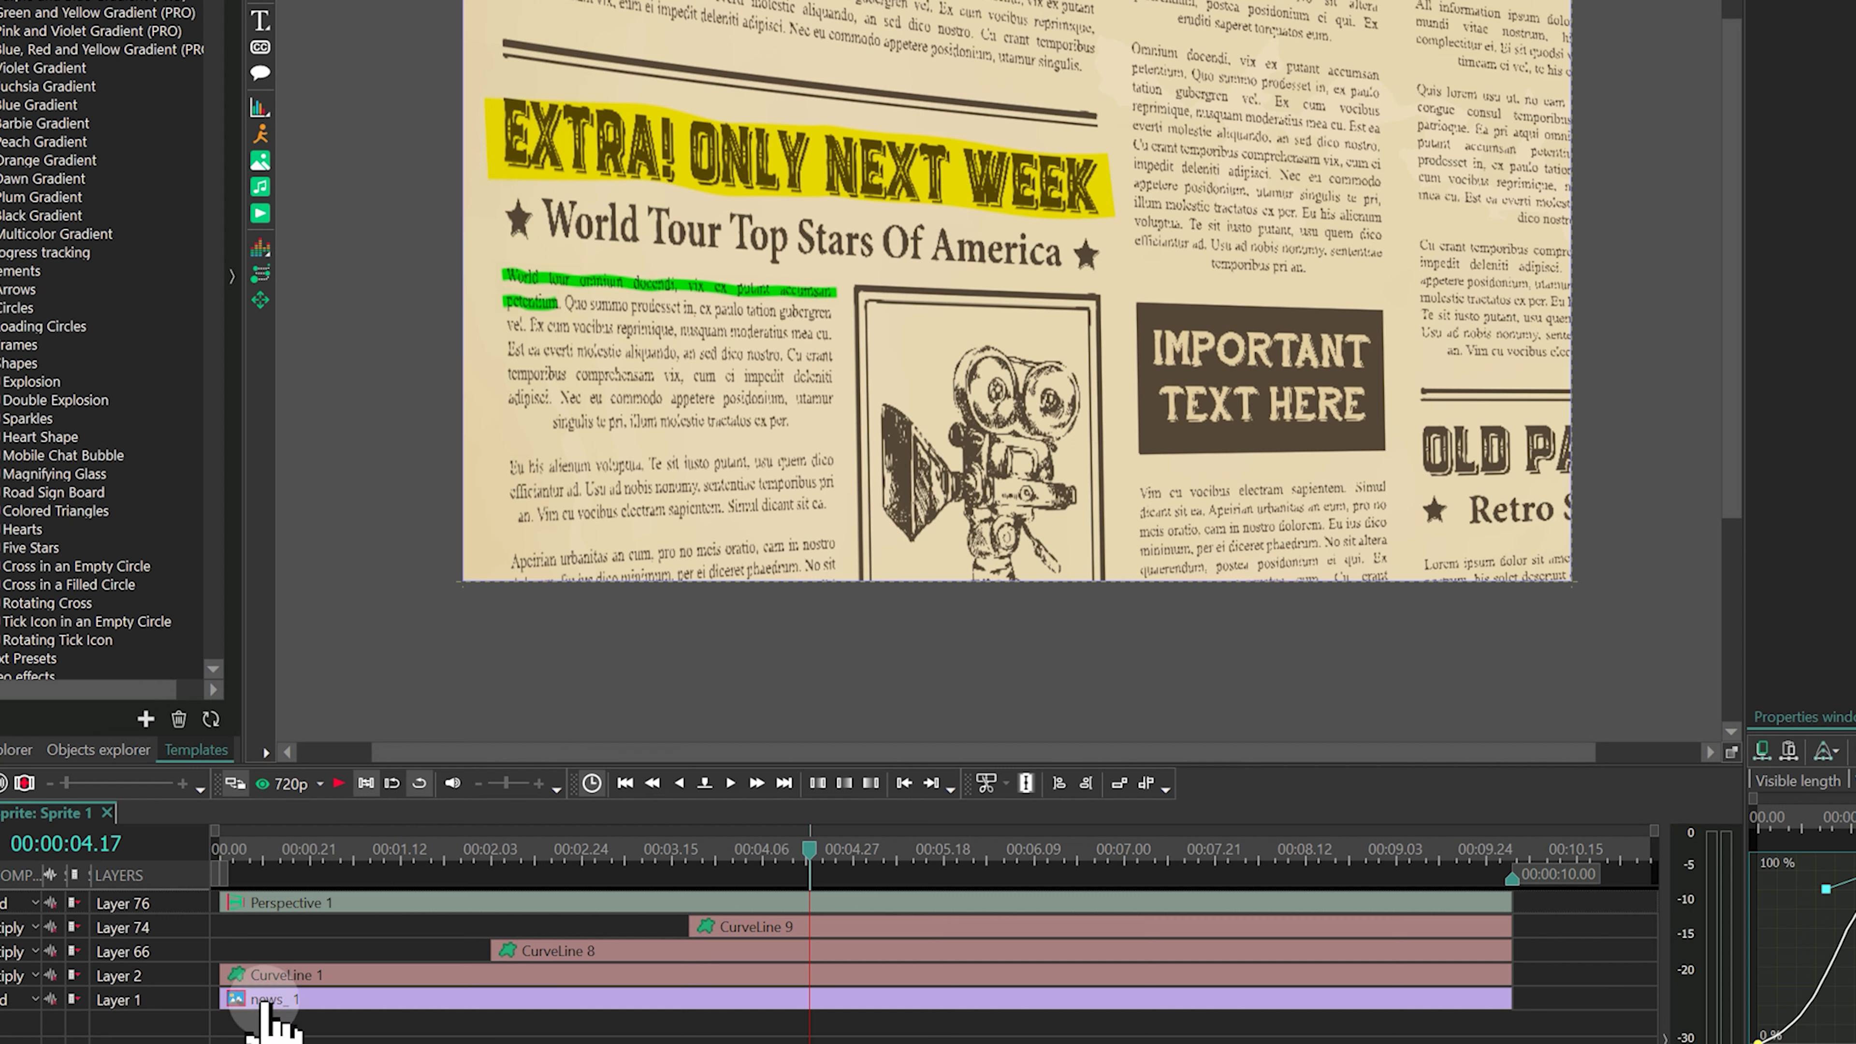
- Shape the time remapping of TrackingPoint 4's movement into a smooth curve that rises fast and eases out toward 100, and copy the curve
double_click(505, 902)
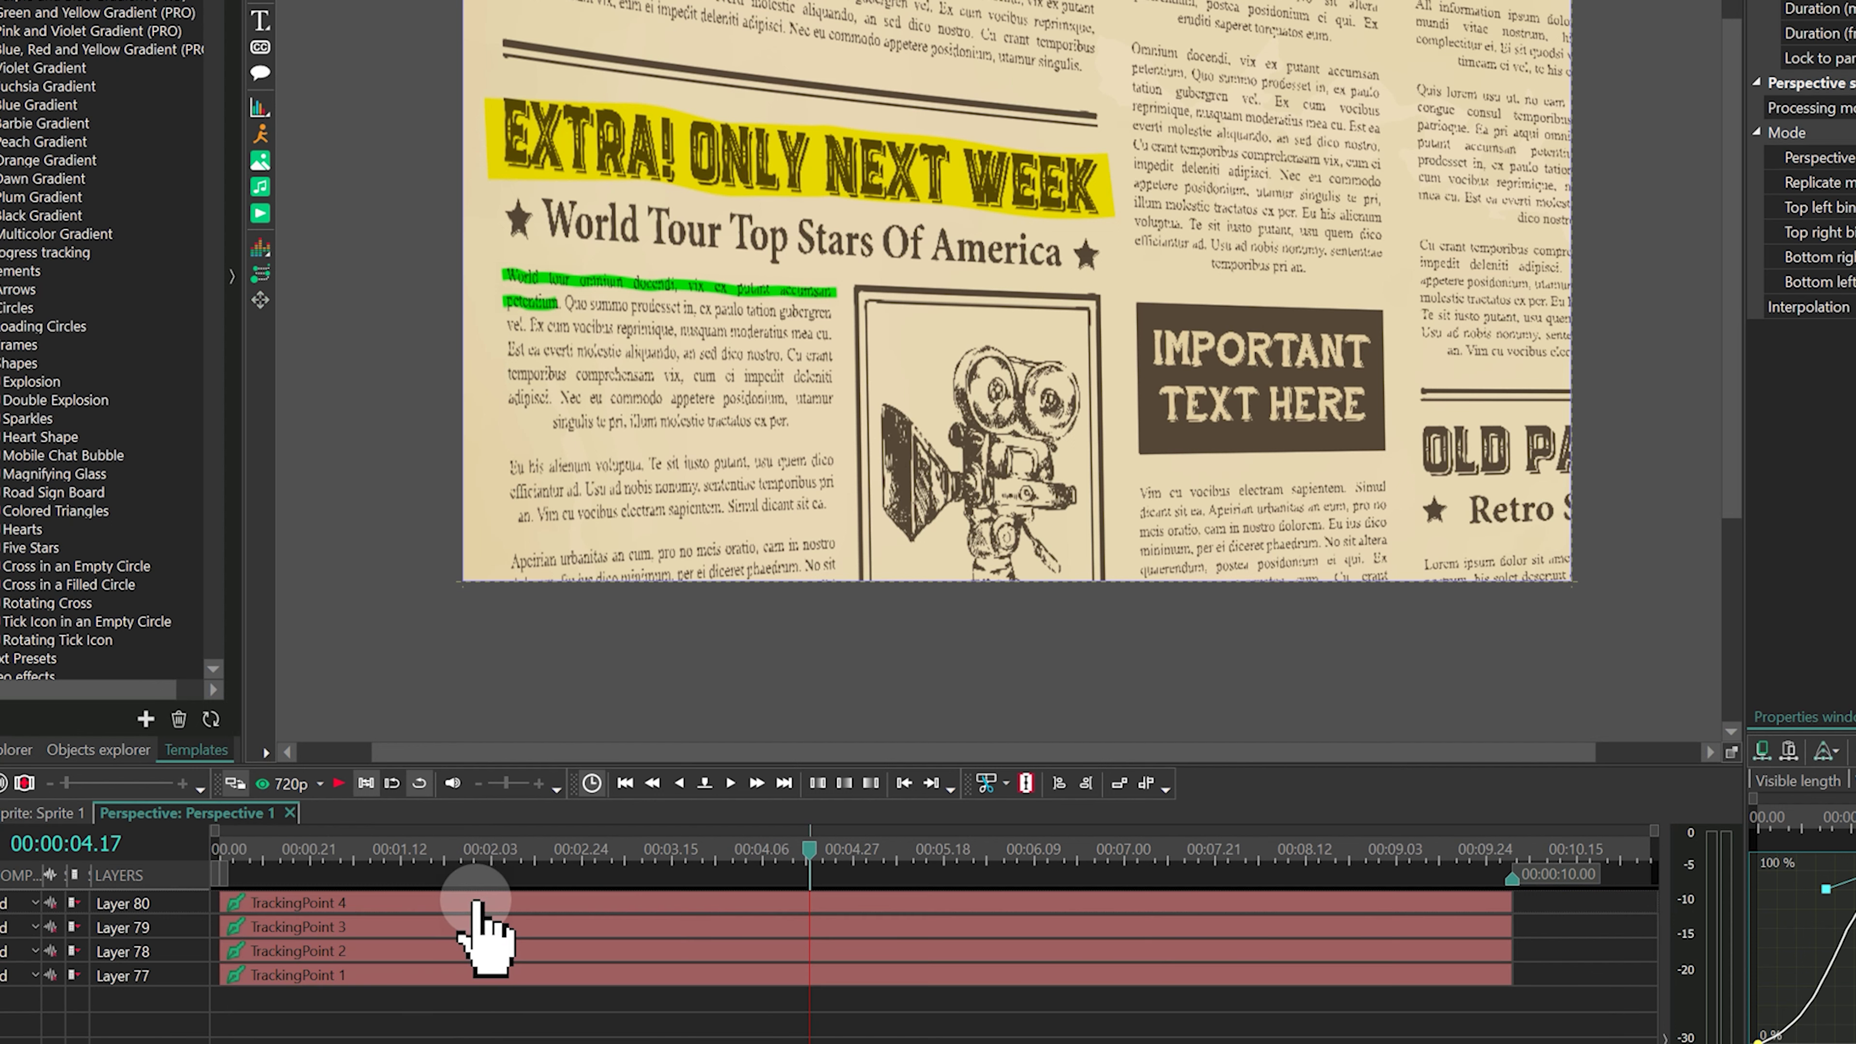
double_click(468, 904)
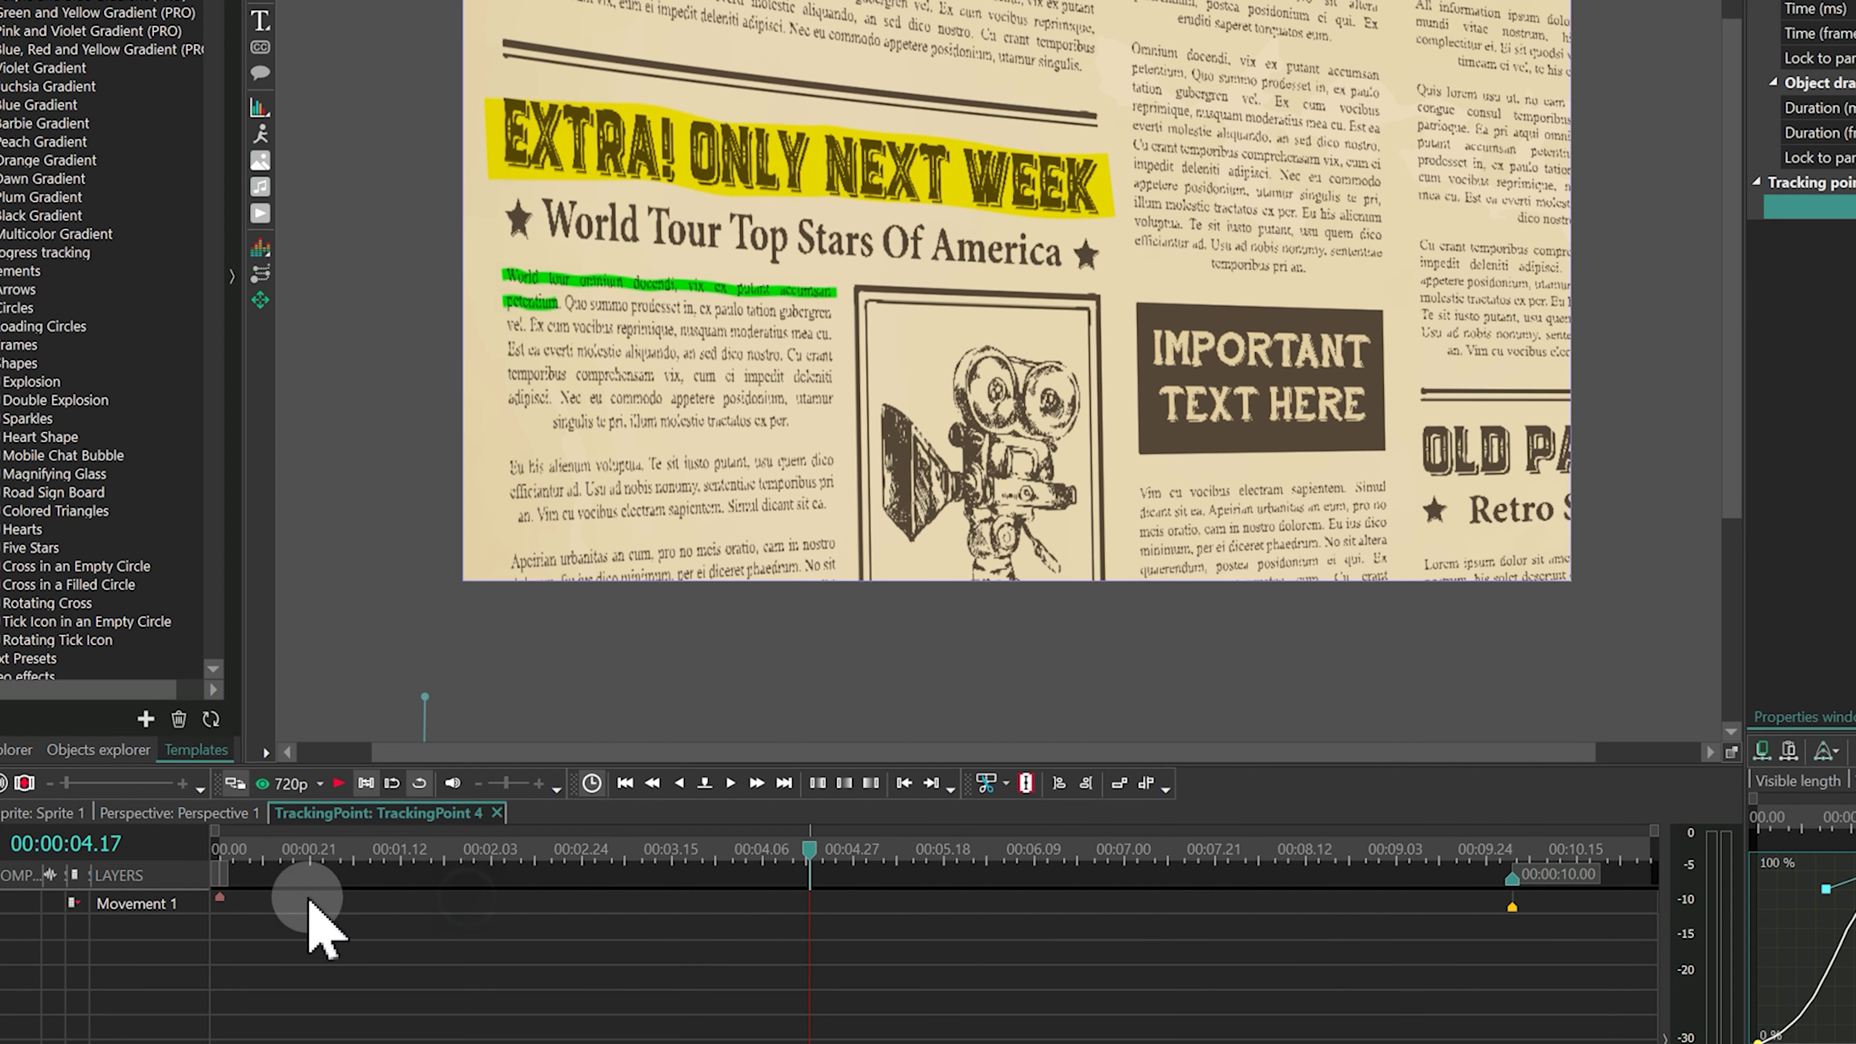
click(186, 907)
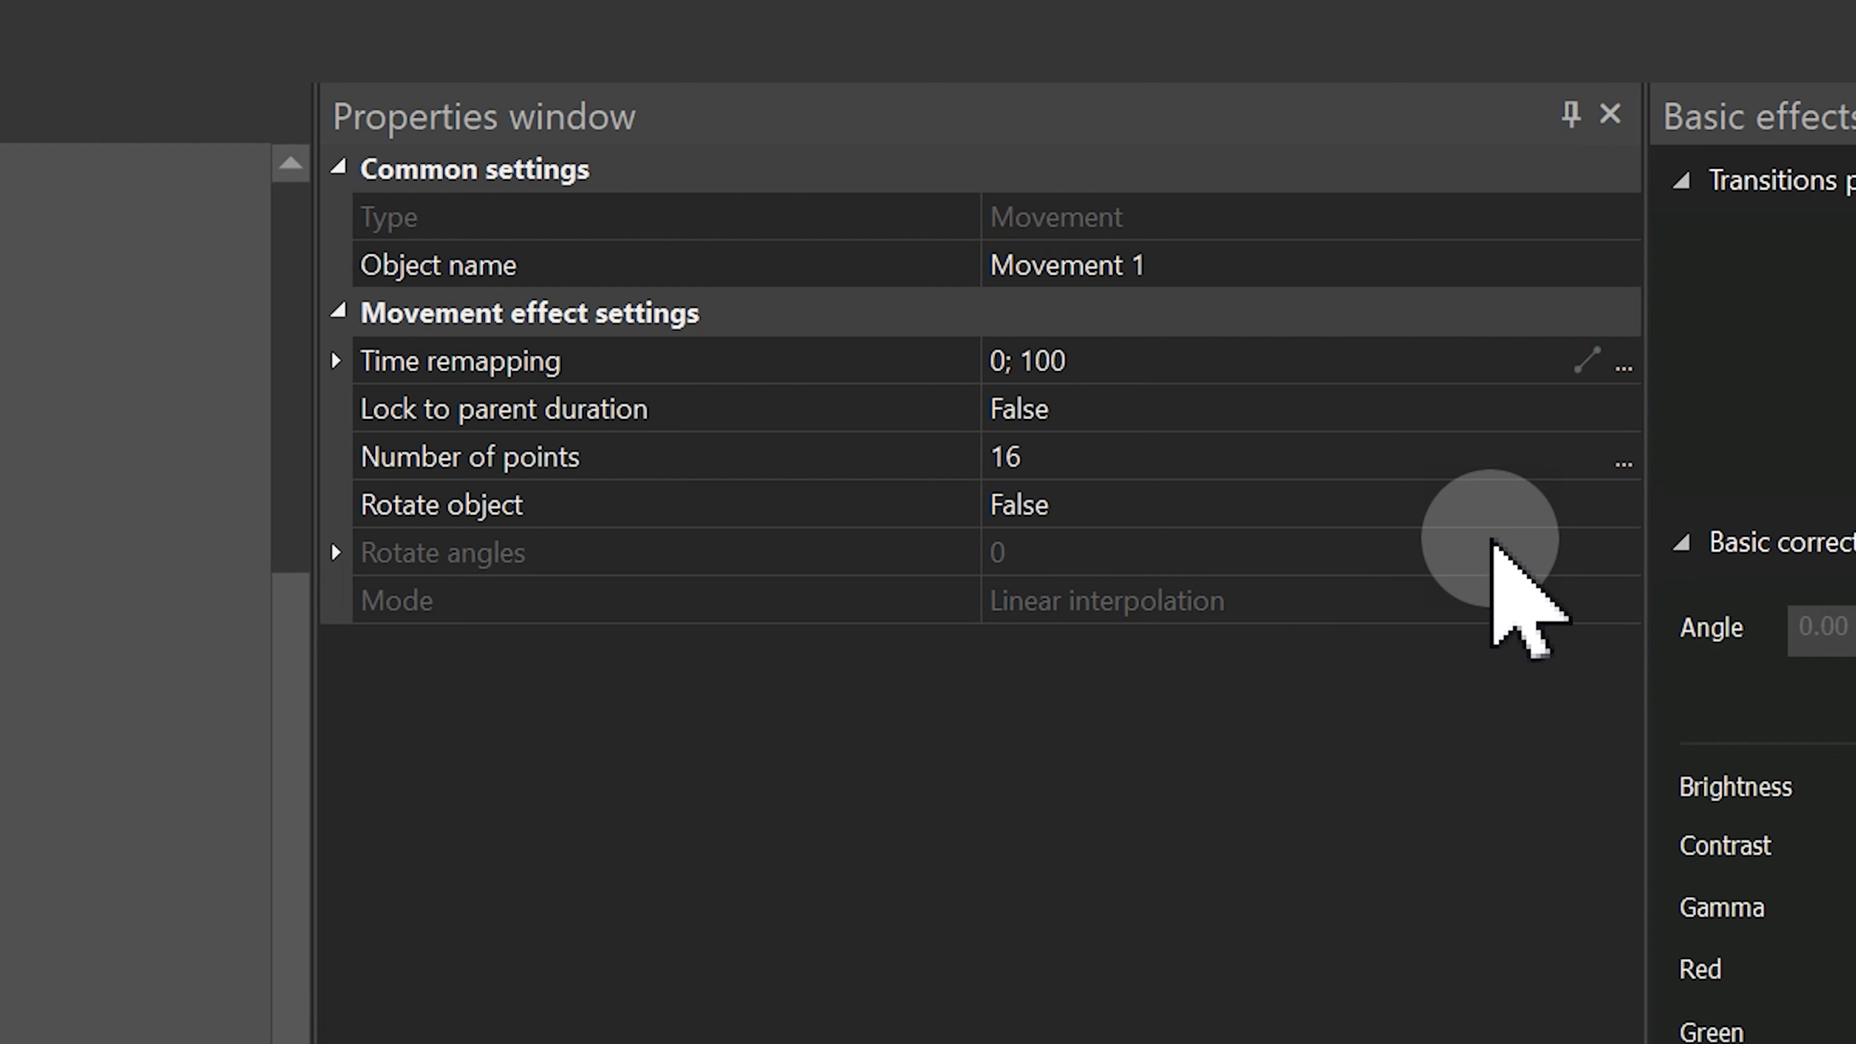
click(1623, 368)
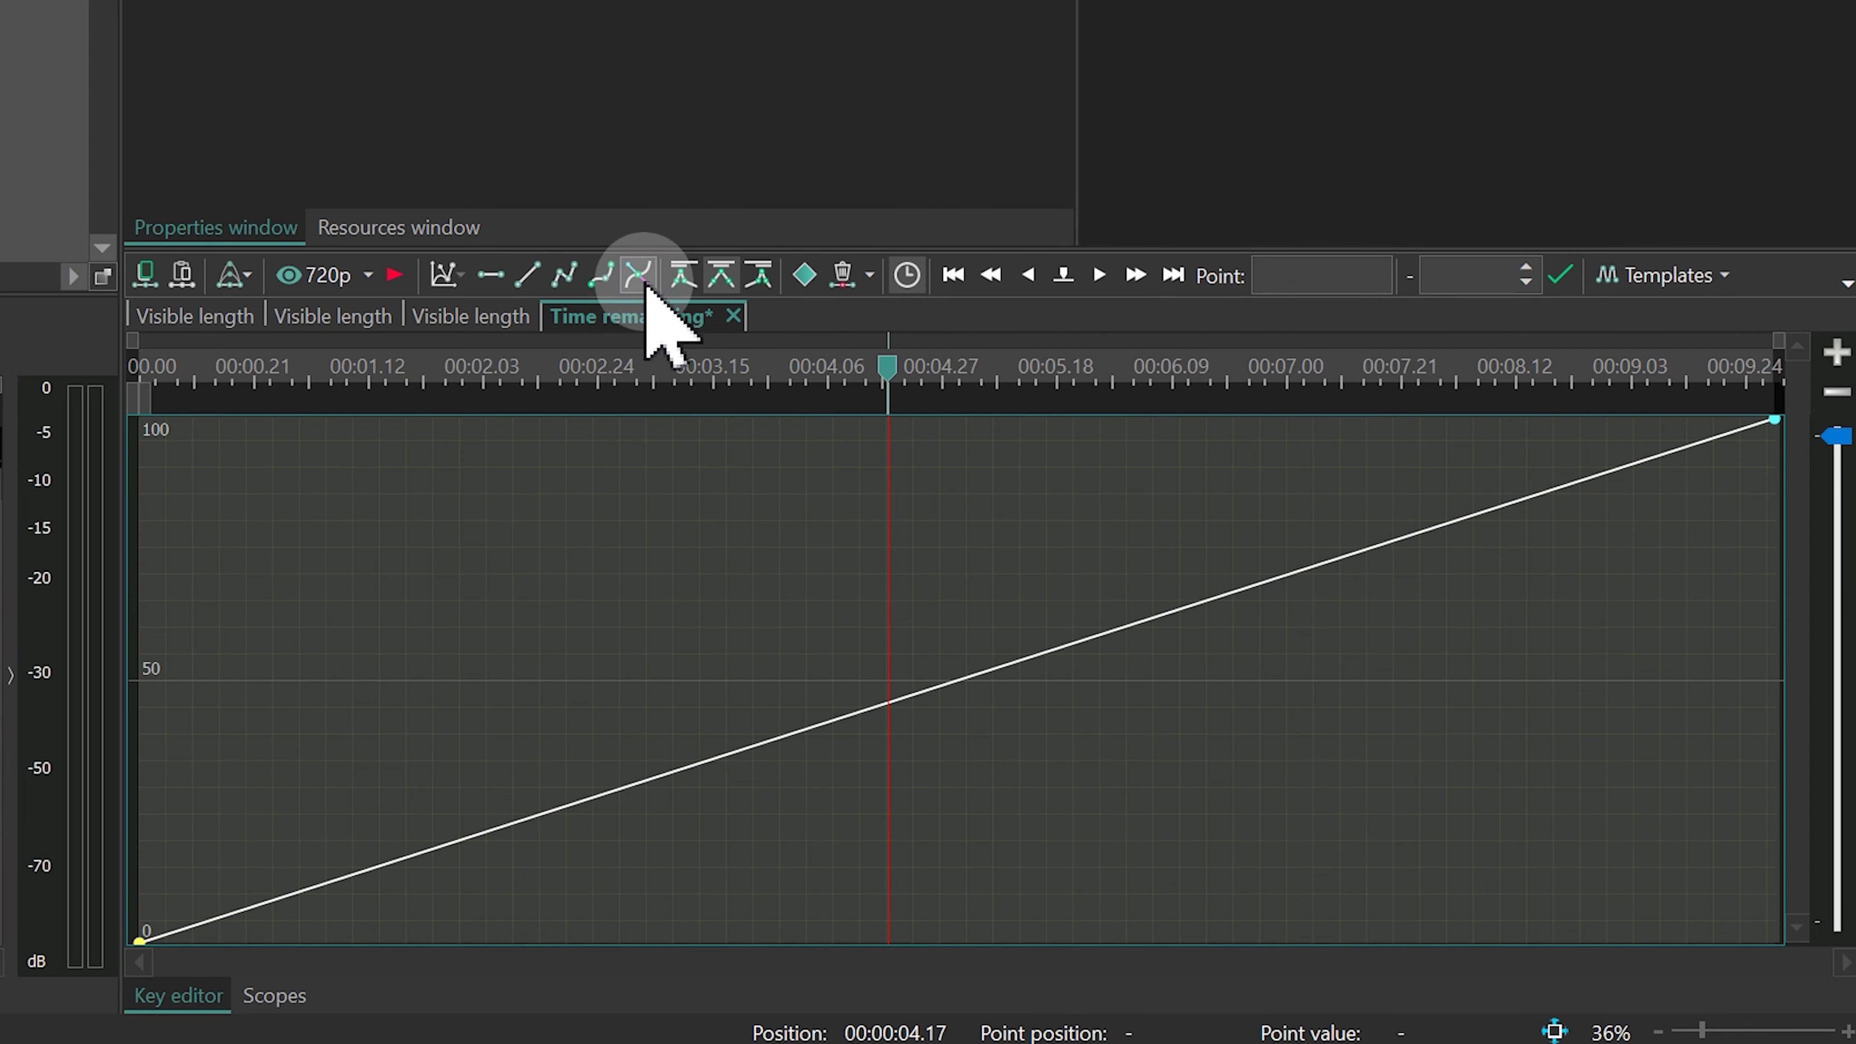
drag(1695, 439, 945, 448)
drag(230, 892, 473, 497)
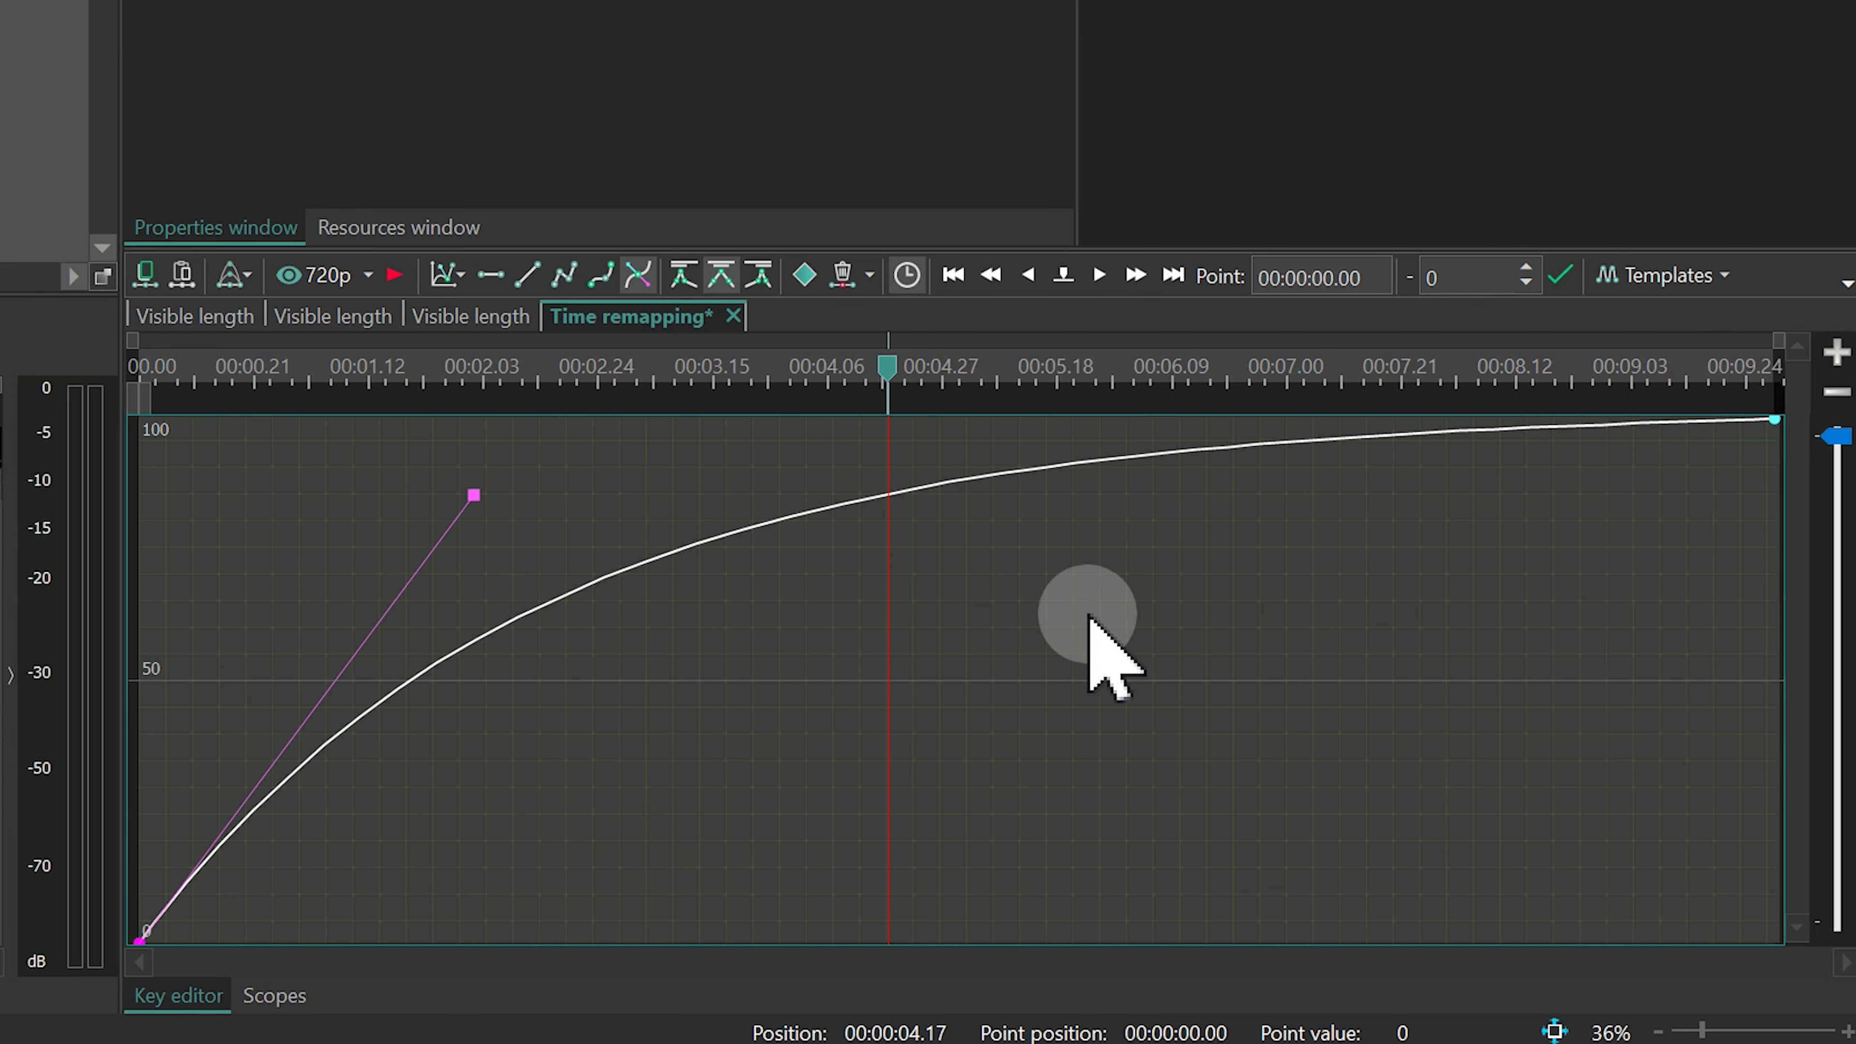
click(156, 286)
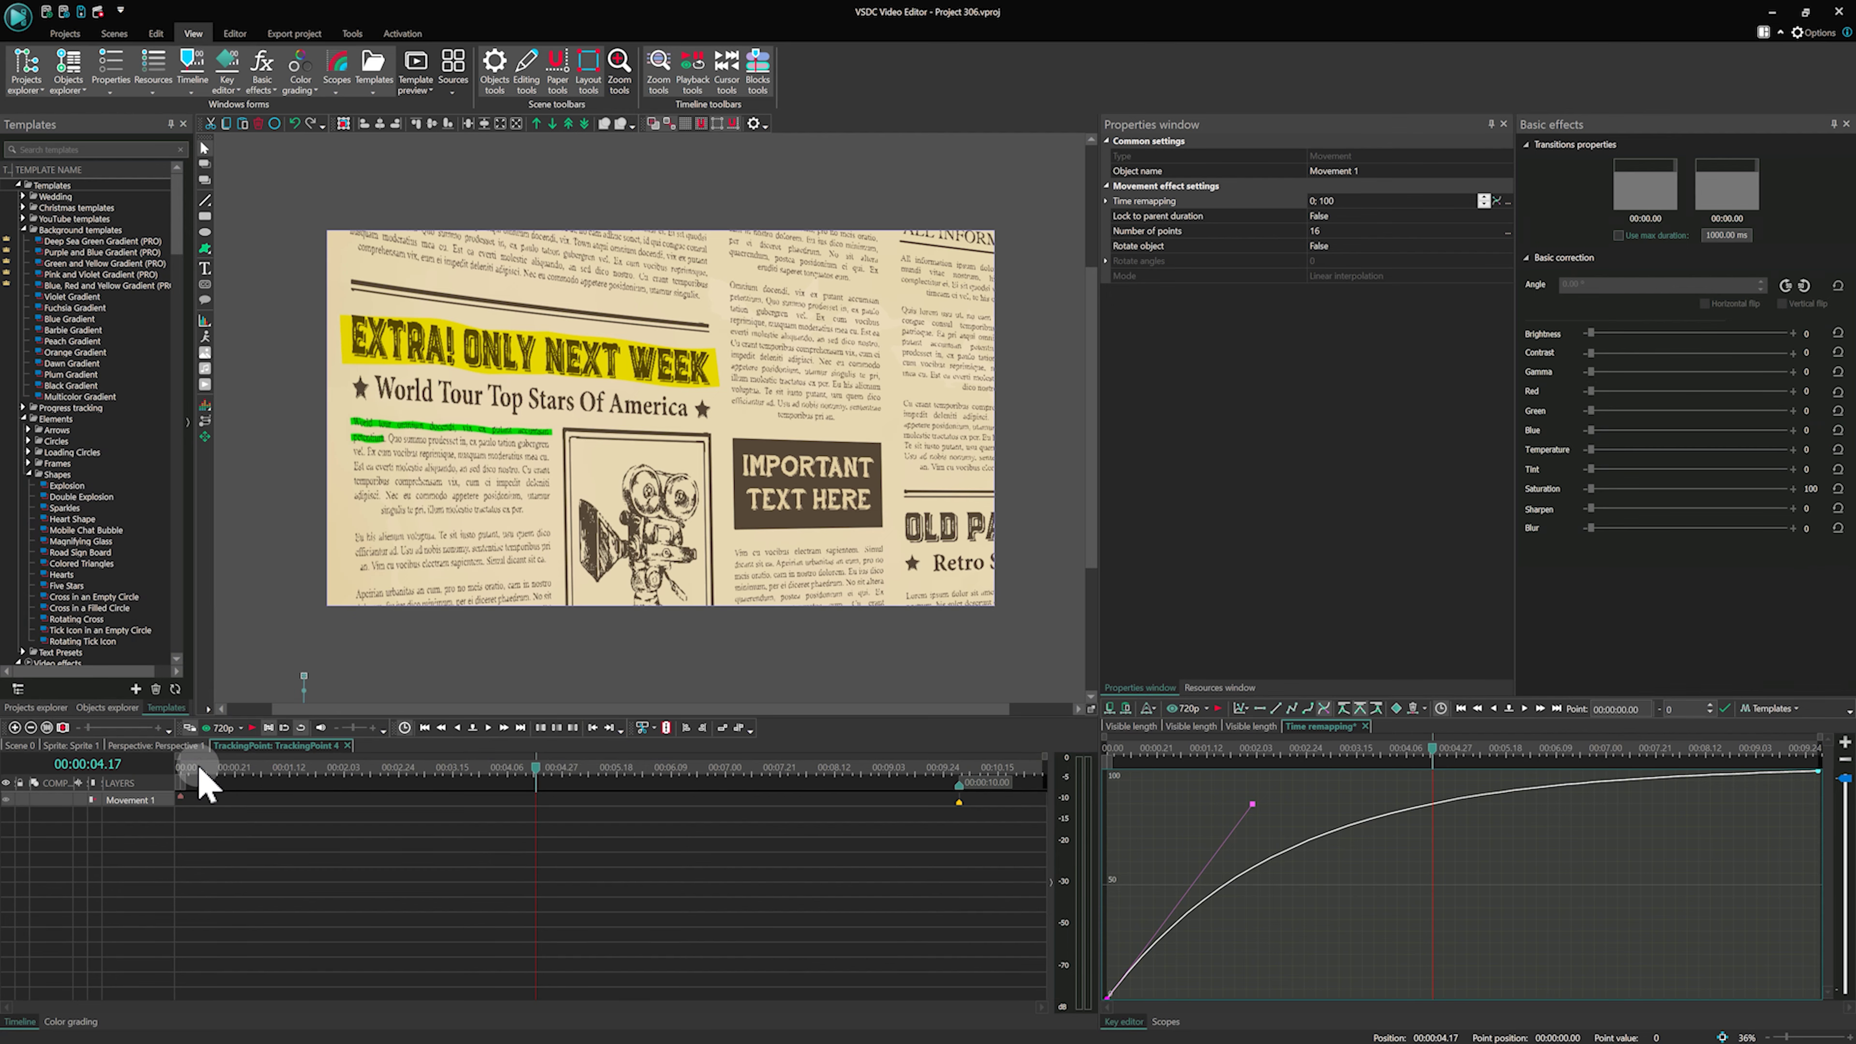
- Apply the same ease-out time remapping curve to TrackingPoint 3's movement
click(173, 745)
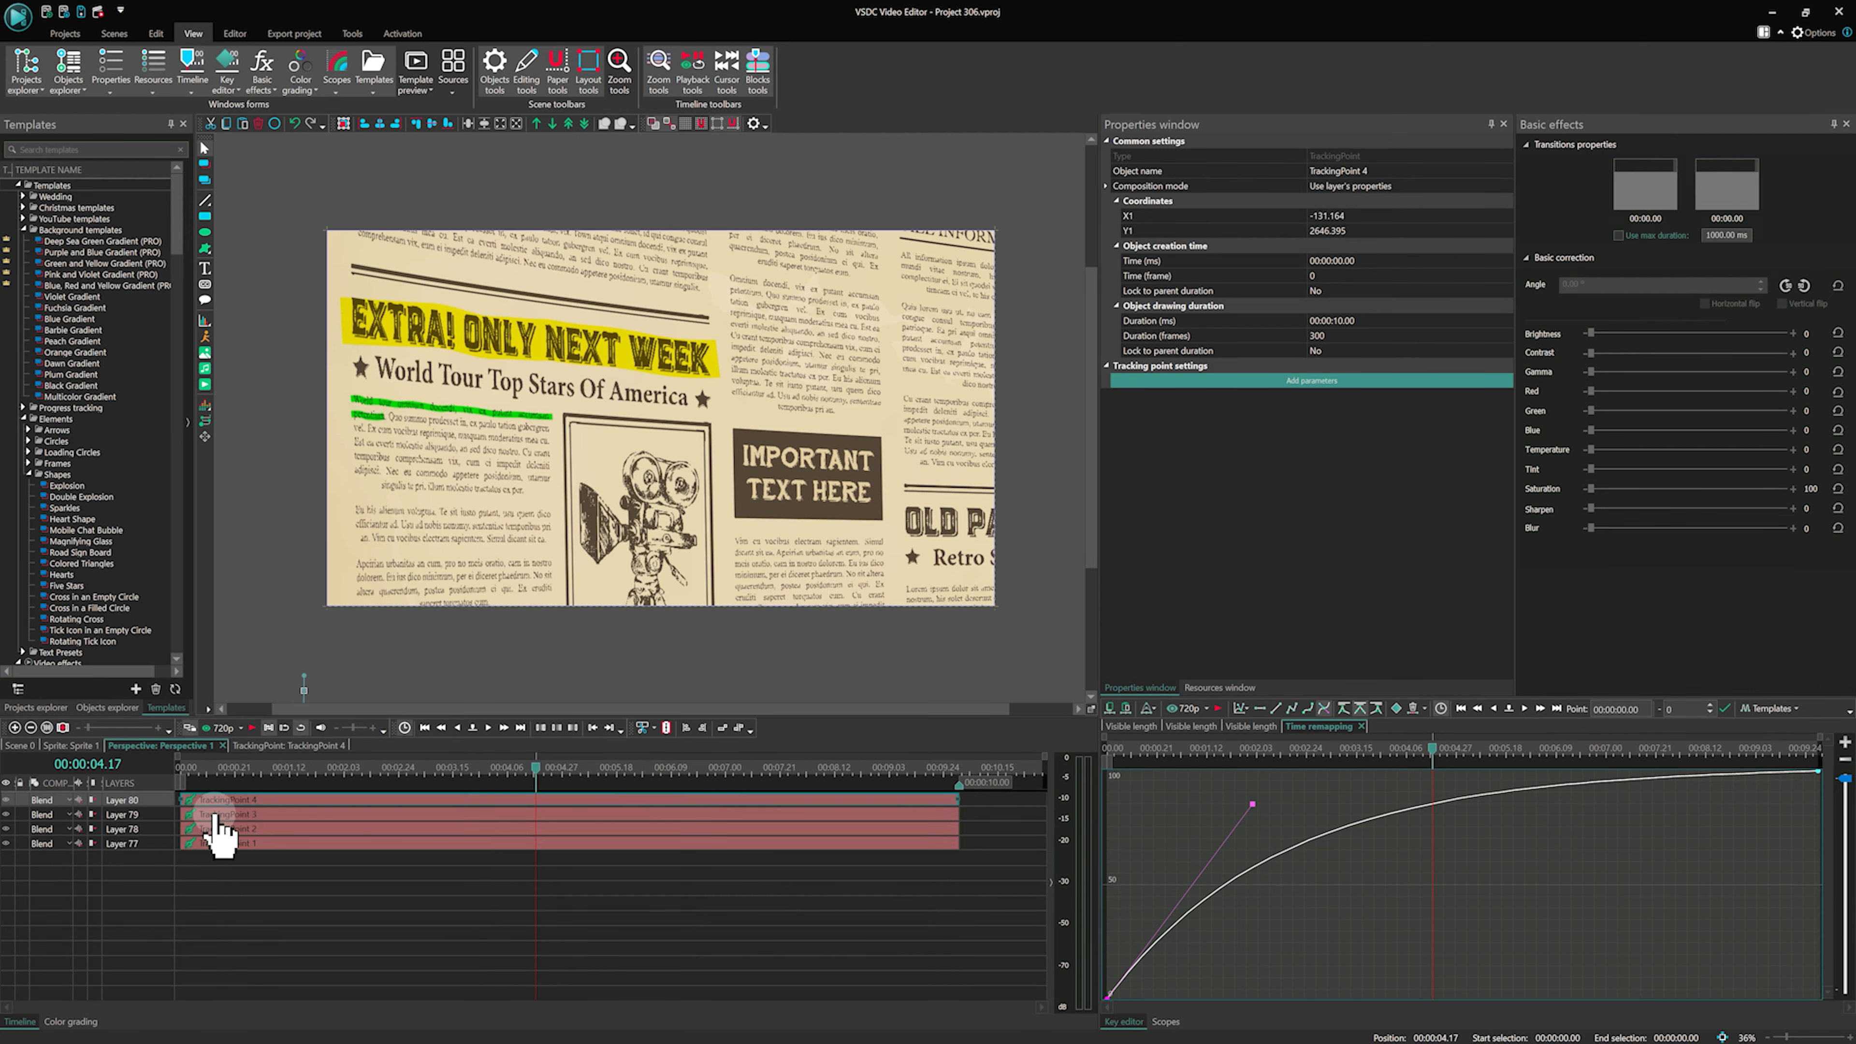
double_click(216, 816)
click(132, 800)
click(1496, 201)
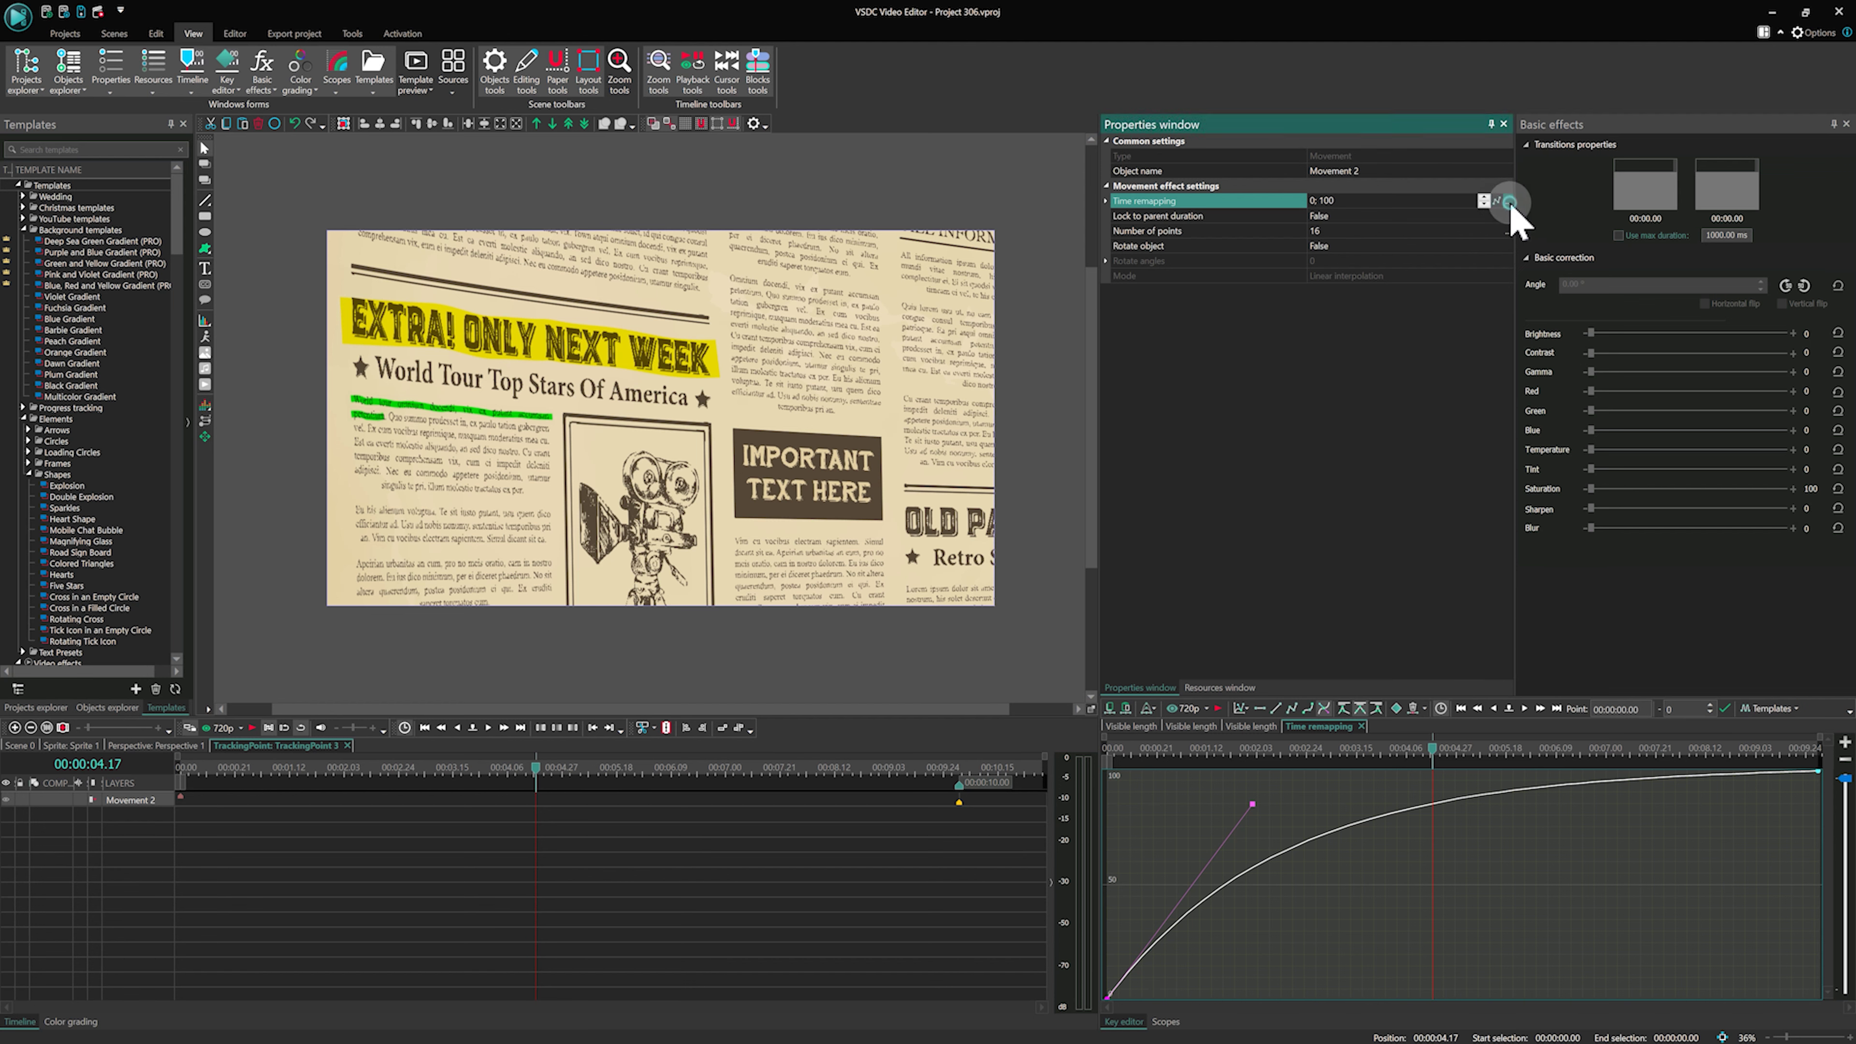
- Return to the Perspective effect and open TrackingPoint 2 to access its movement
click(121, 746)
double_click(387, 832)
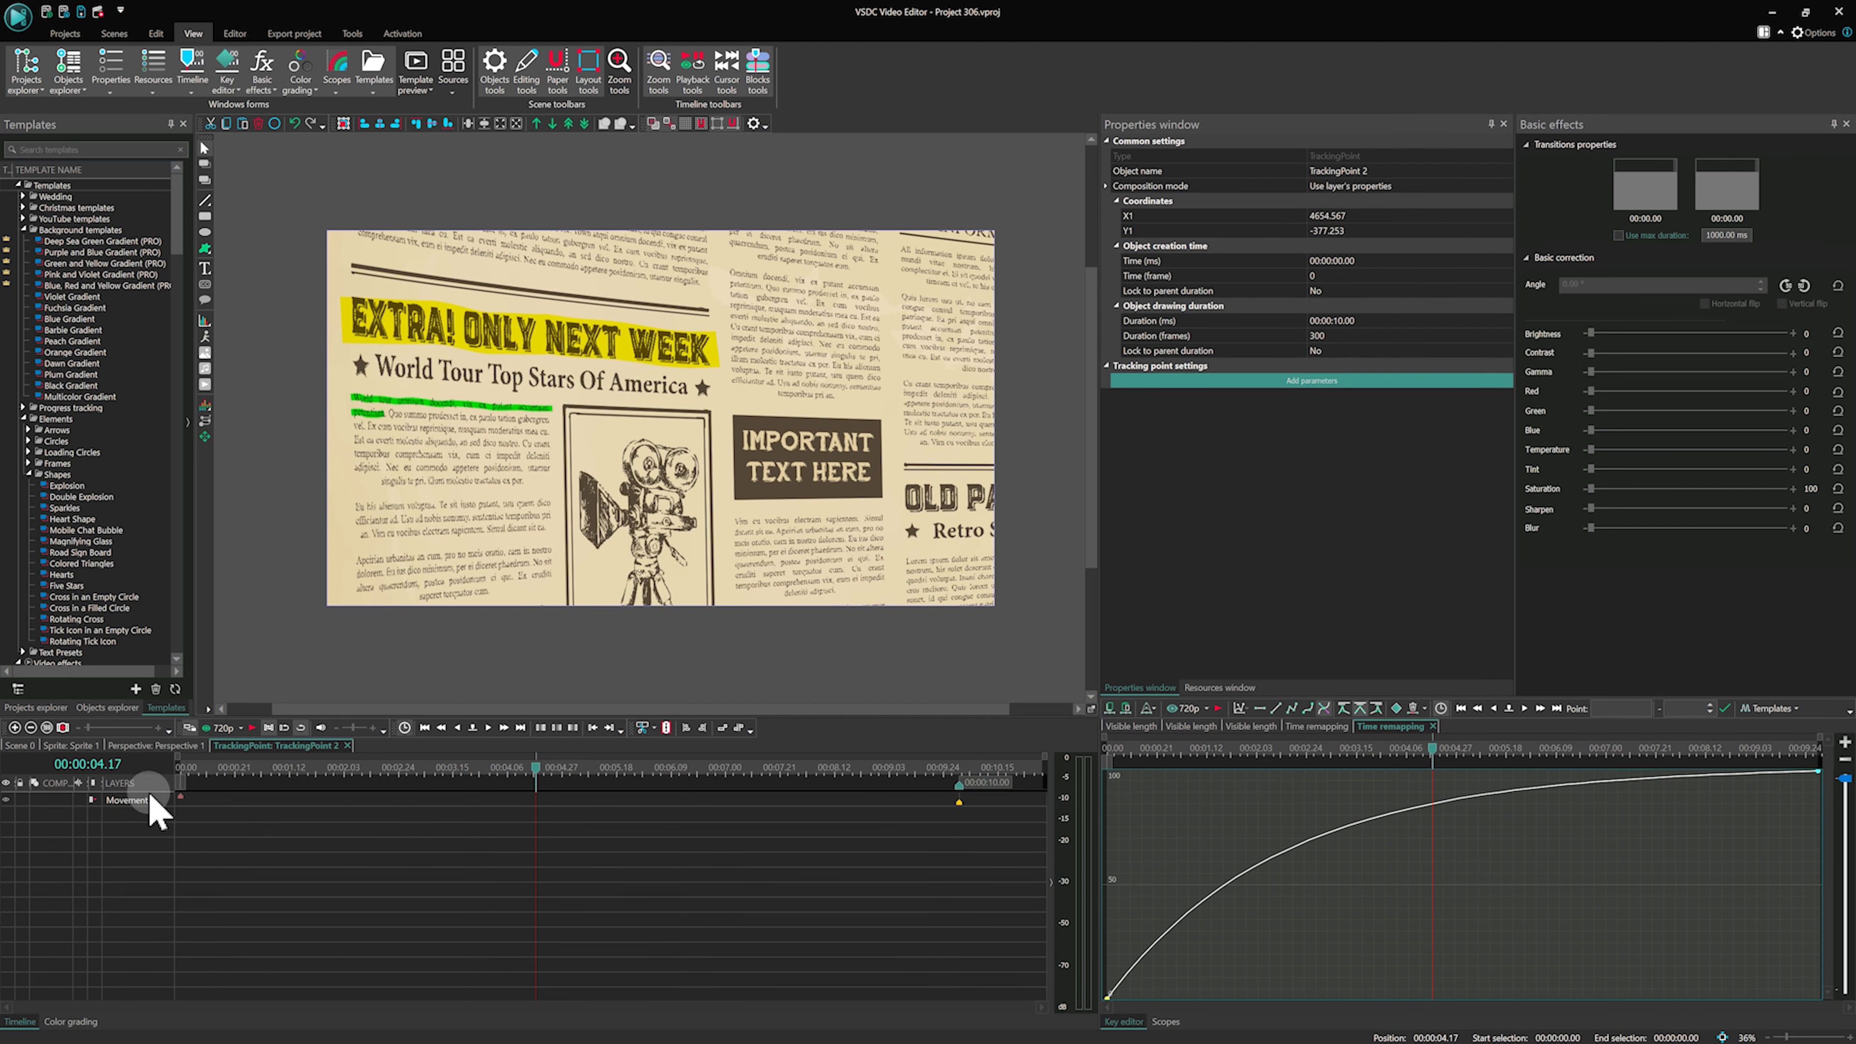